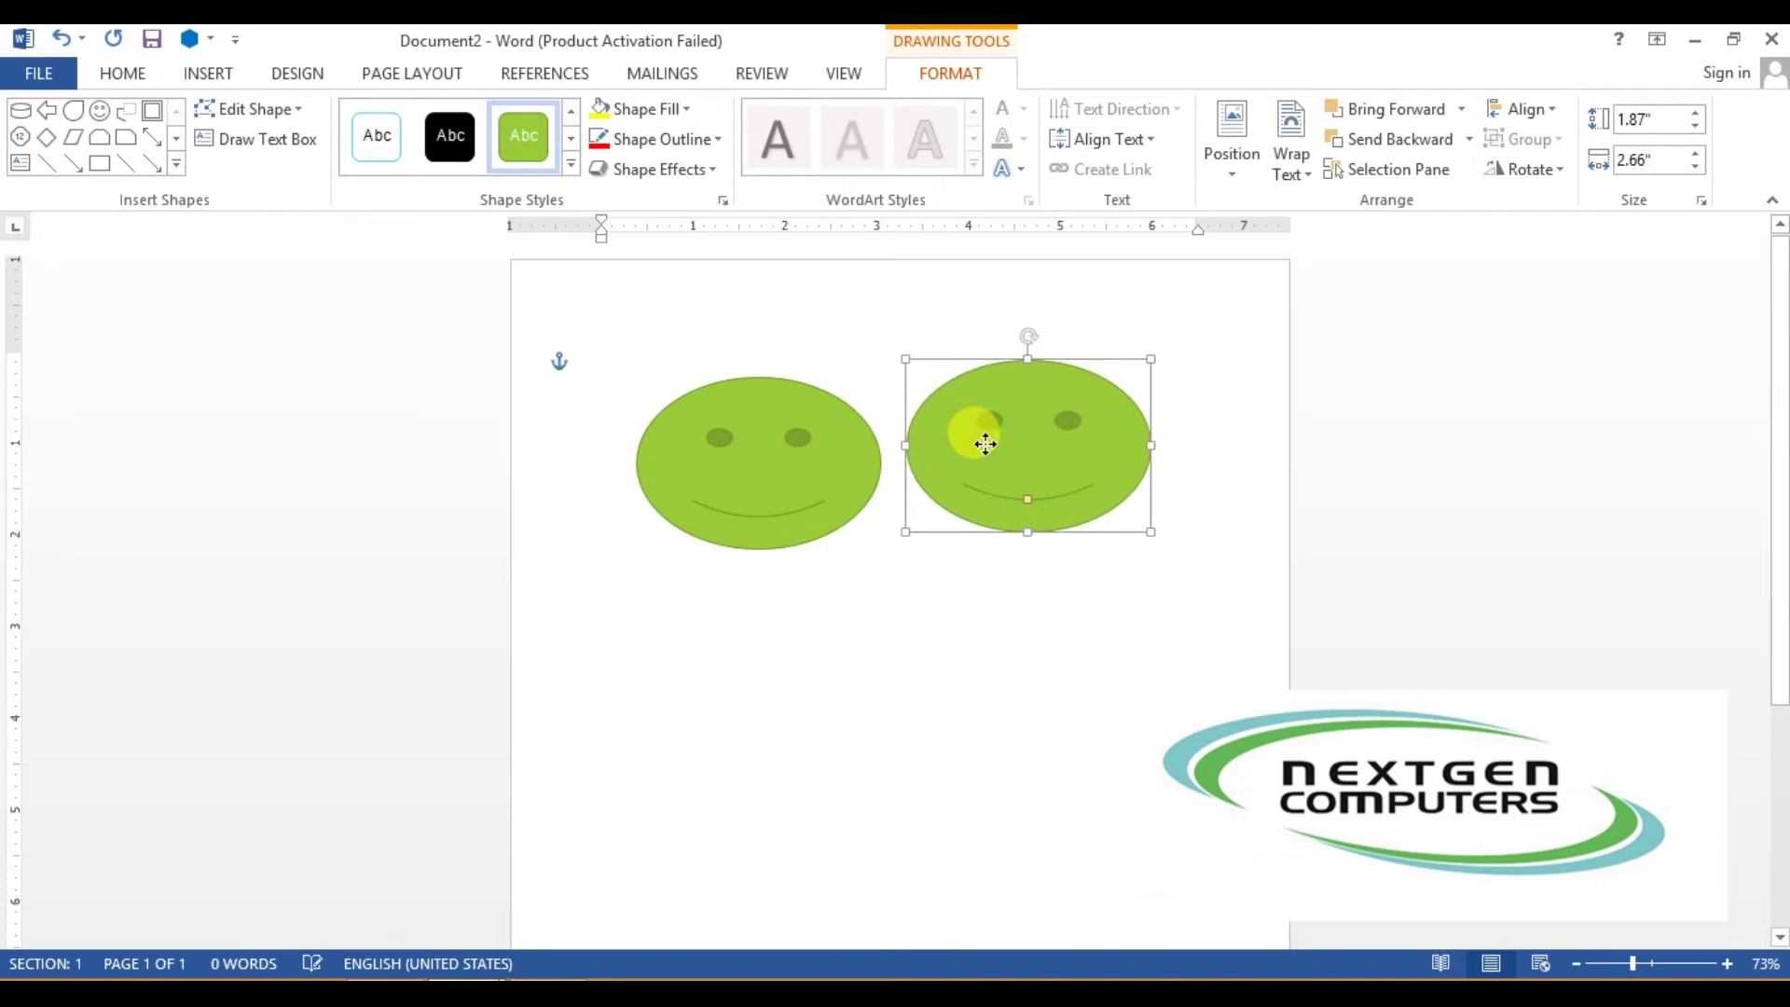
# Step: Restyle the second smiley face with the light-blue filled theme preset that has a white outline
pyautogui.click(523, 151)
pyautogui.click(571, 168)
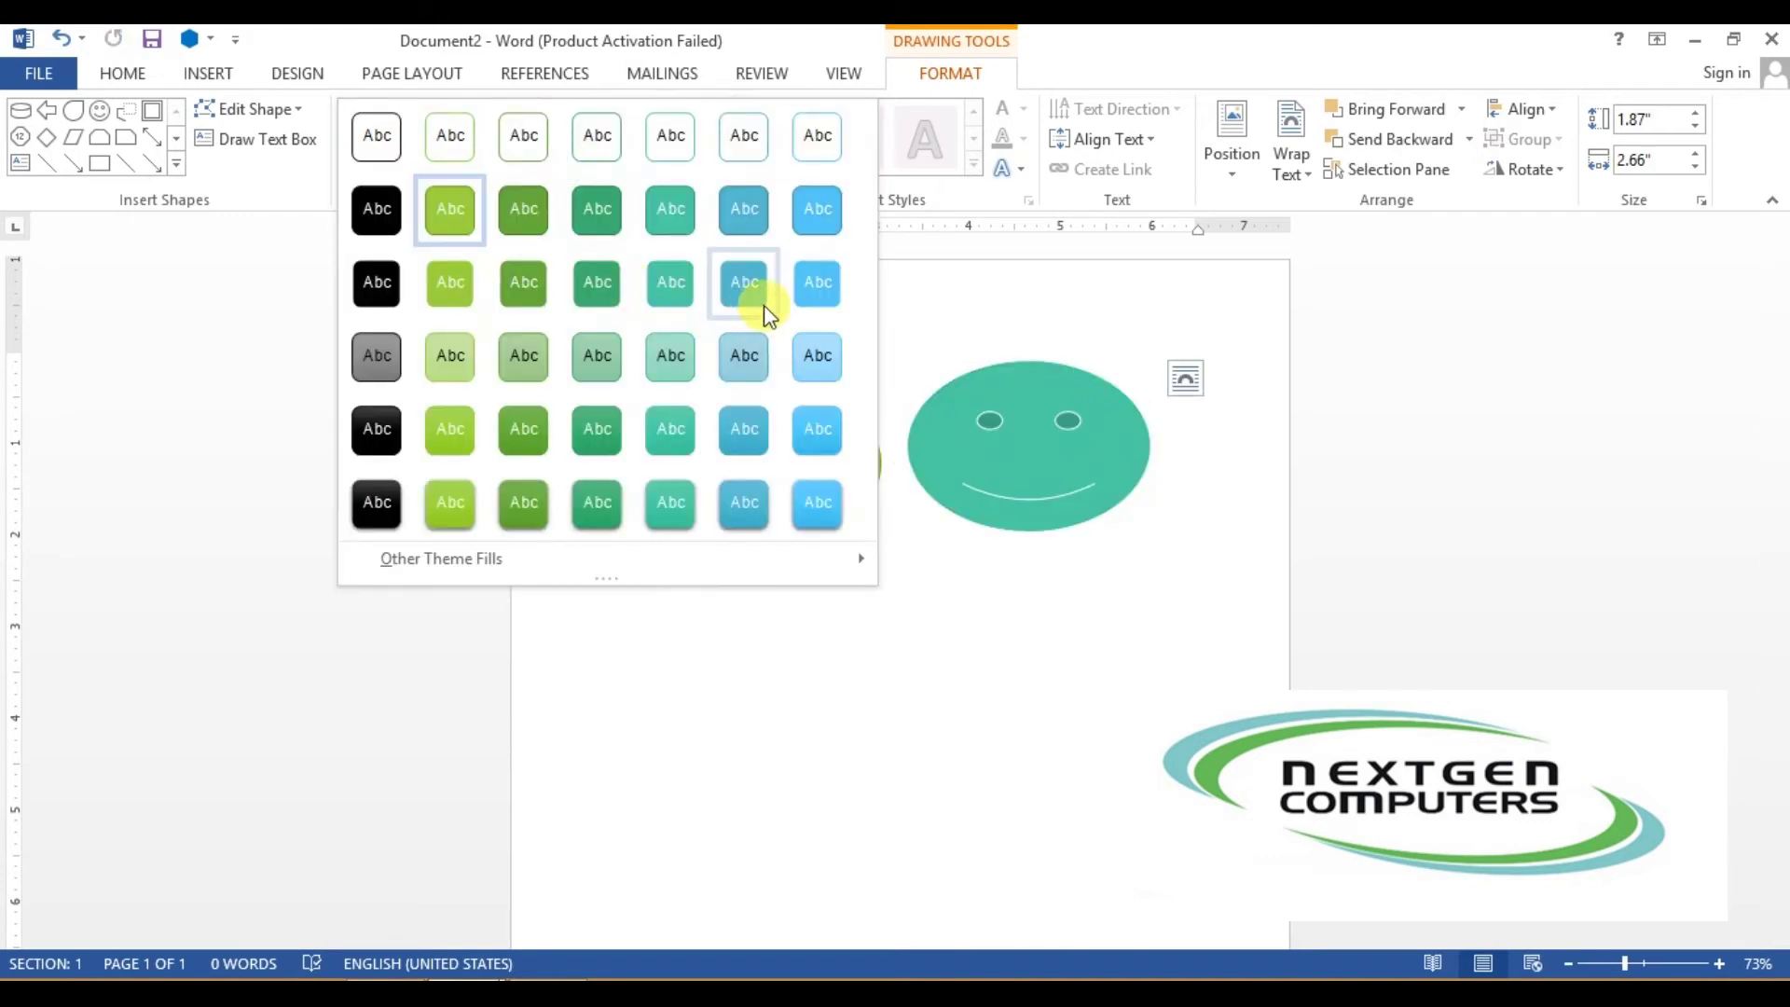
pyautogui.click(799, 287)
# Step: Move the blue smiley face over the lower half of the green one and send it to the back
pyautogui.moveTo(1005, 478); pyautogui.dragTo(738, 539)
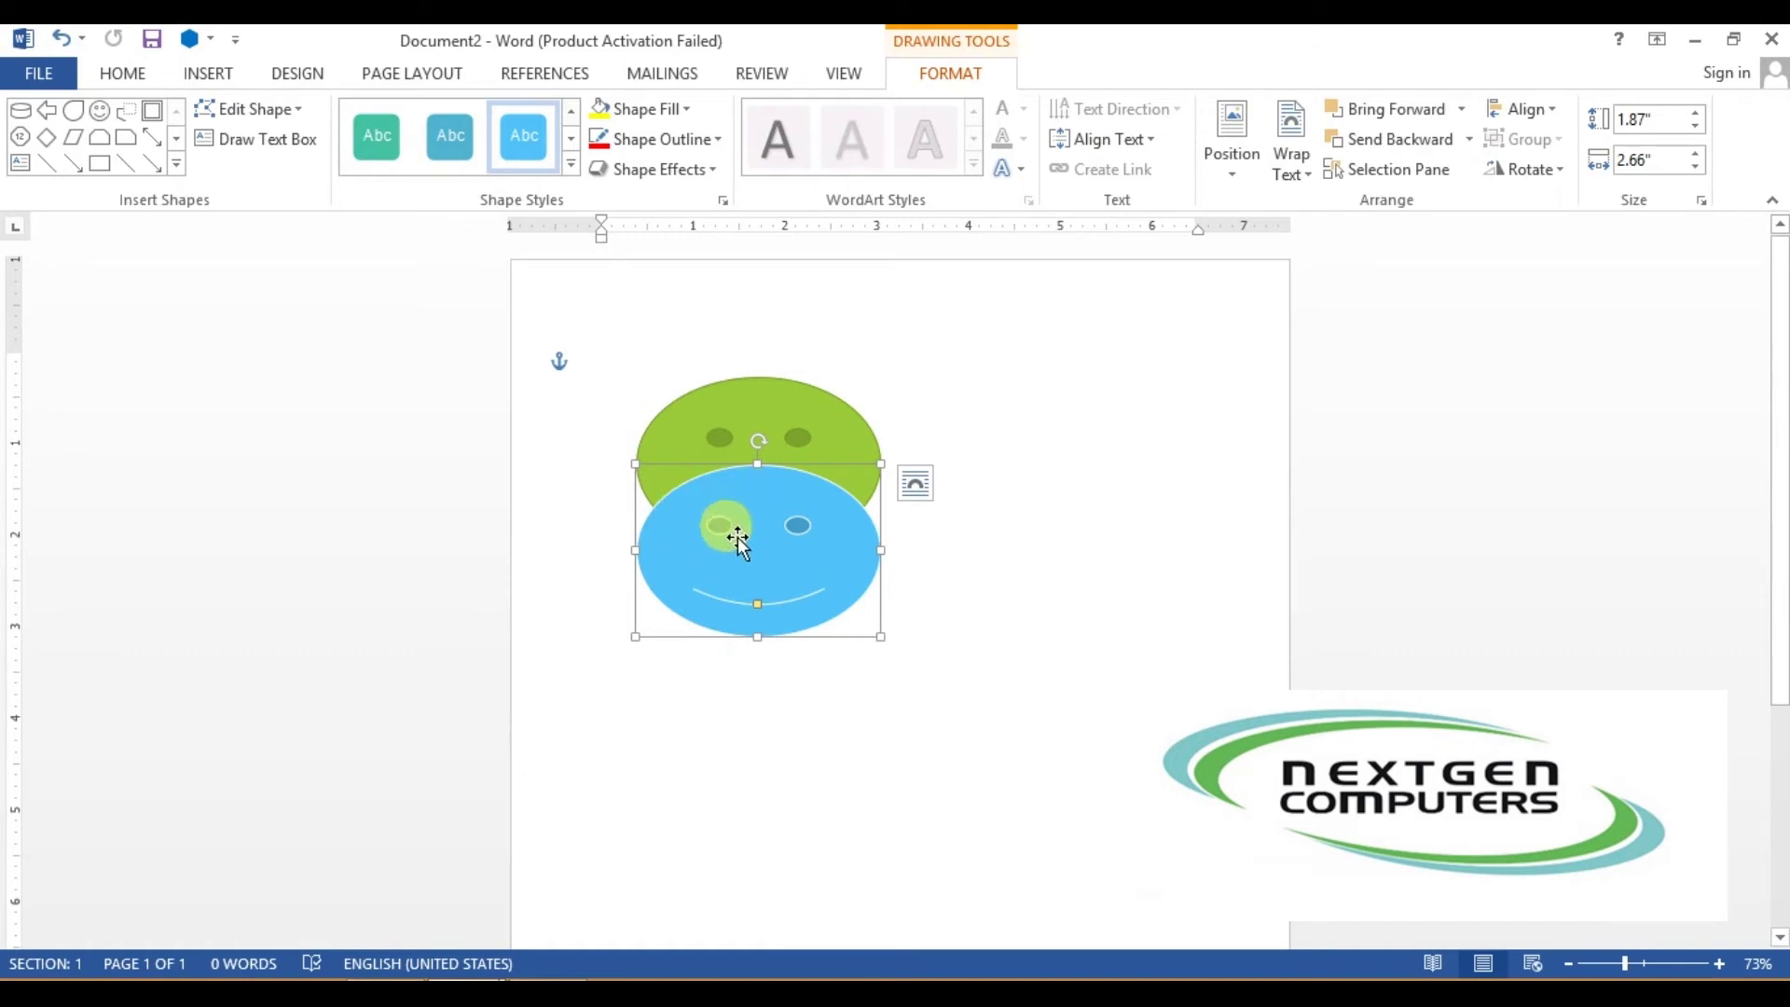
pyautogui.moveTo(792, 416); pyautogui.dragTo(741, 583)
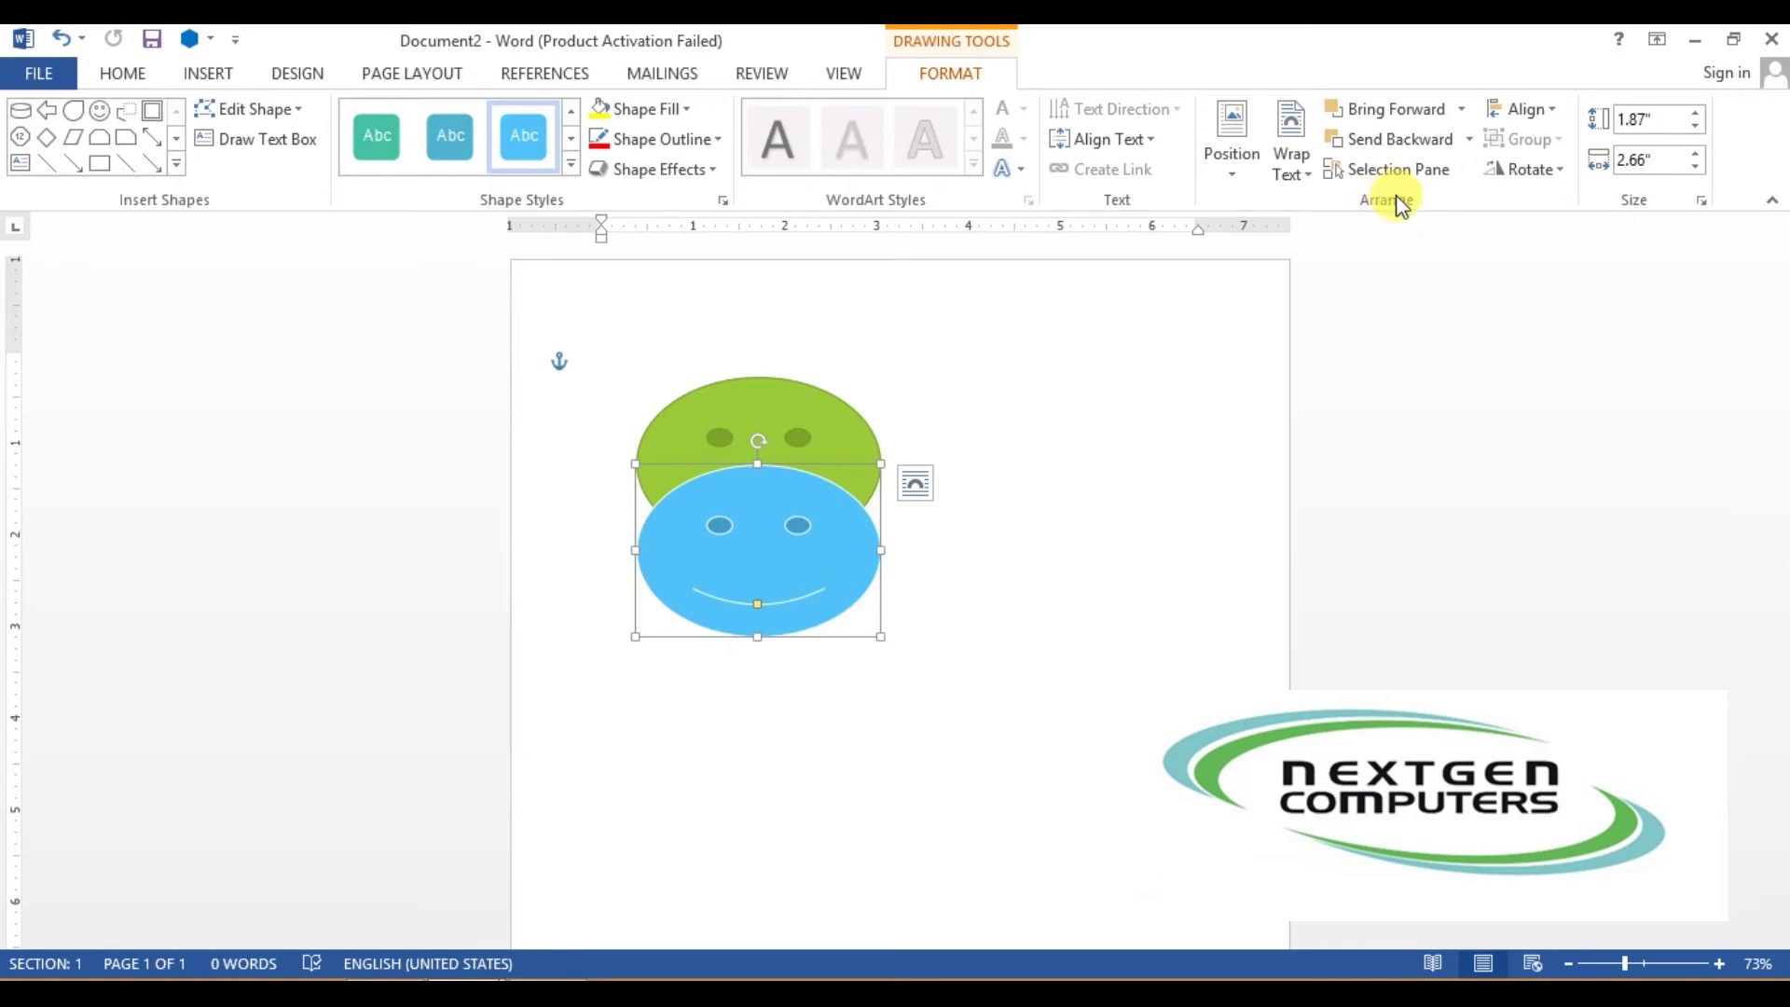
pyautogui.click(1466, 139)
pyautogui.click(1427, 205)
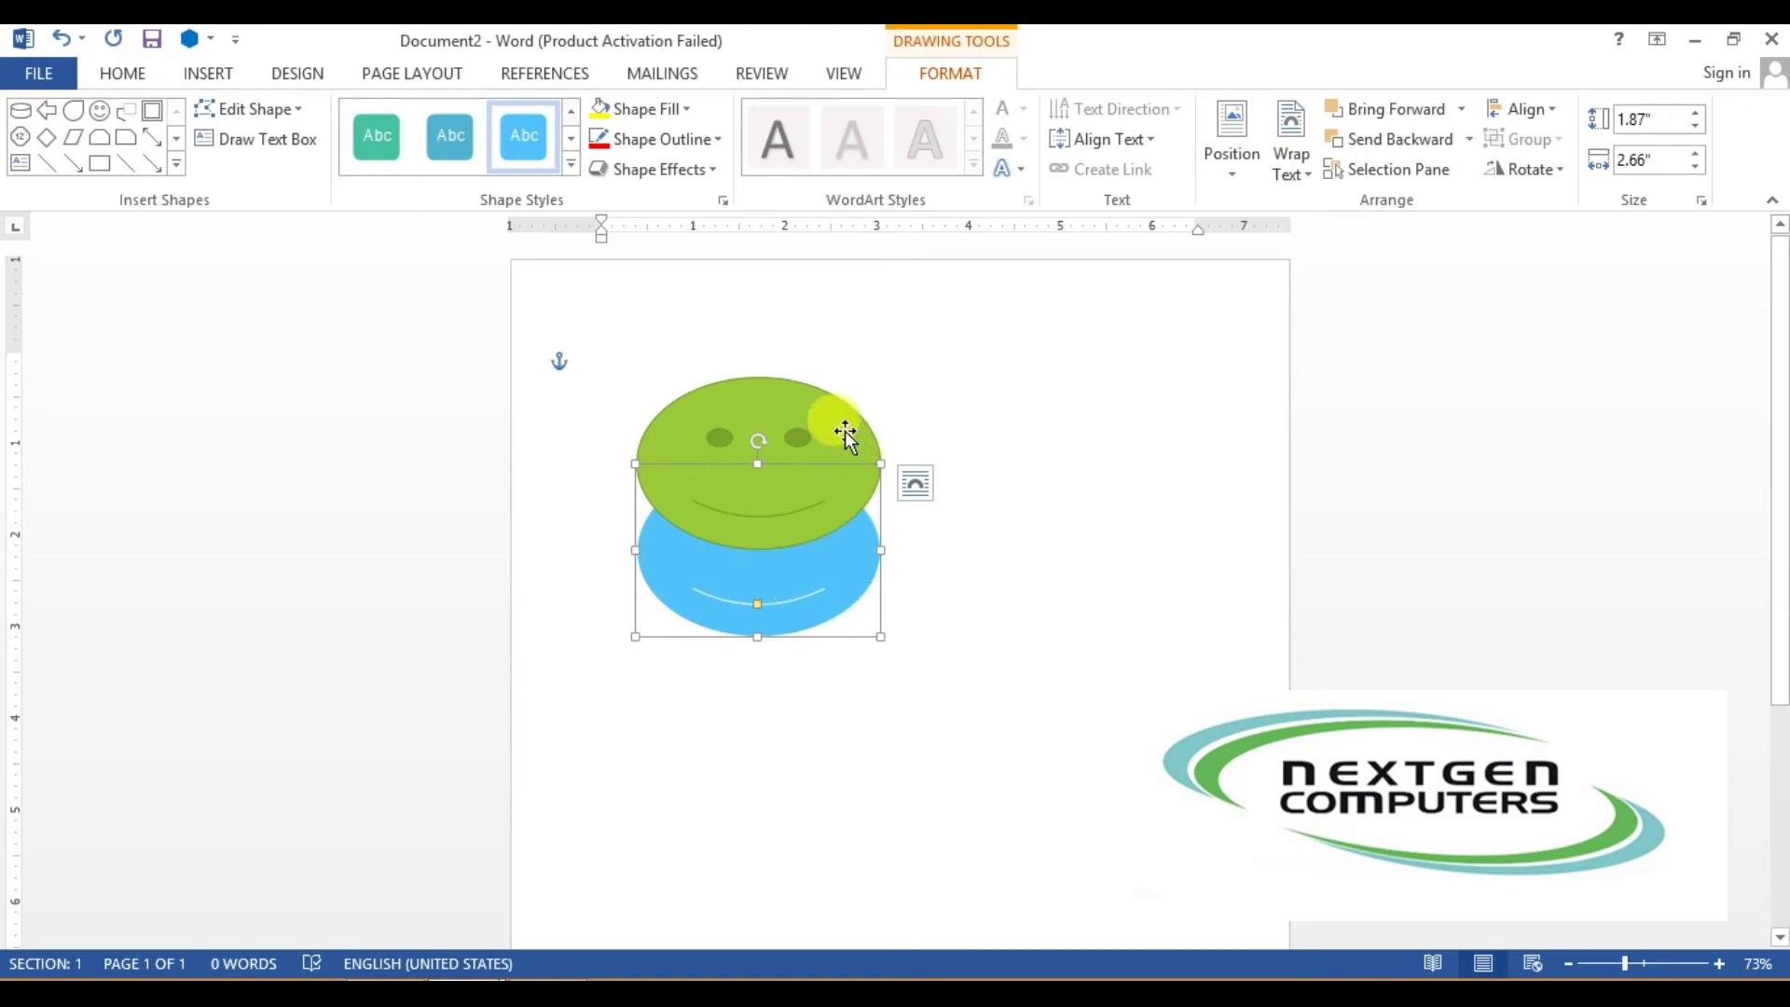
# Step: Move the green smiley face down over the blue one's lower part, and bring the blue one to the front
pyautogui.moveTo(782, 488); pyautogui.dragTo(739, 659)
pyautogui.click(762, 529)
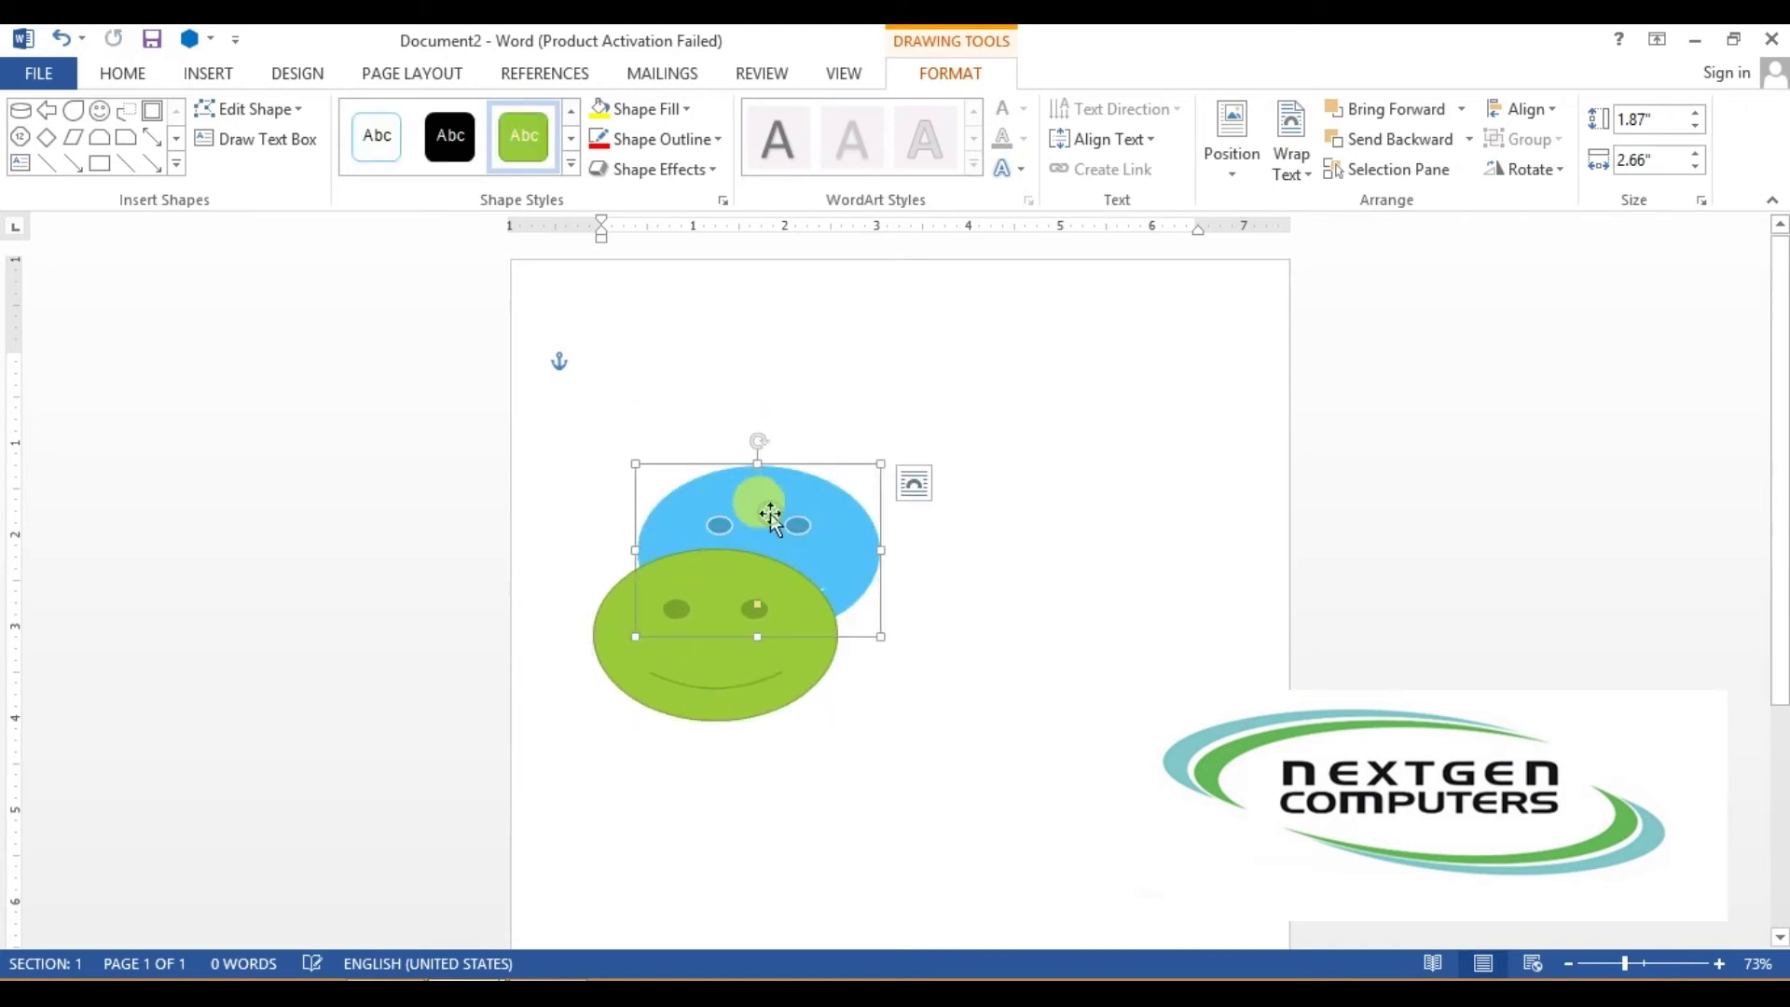
pyautogui.click(1461, 110)
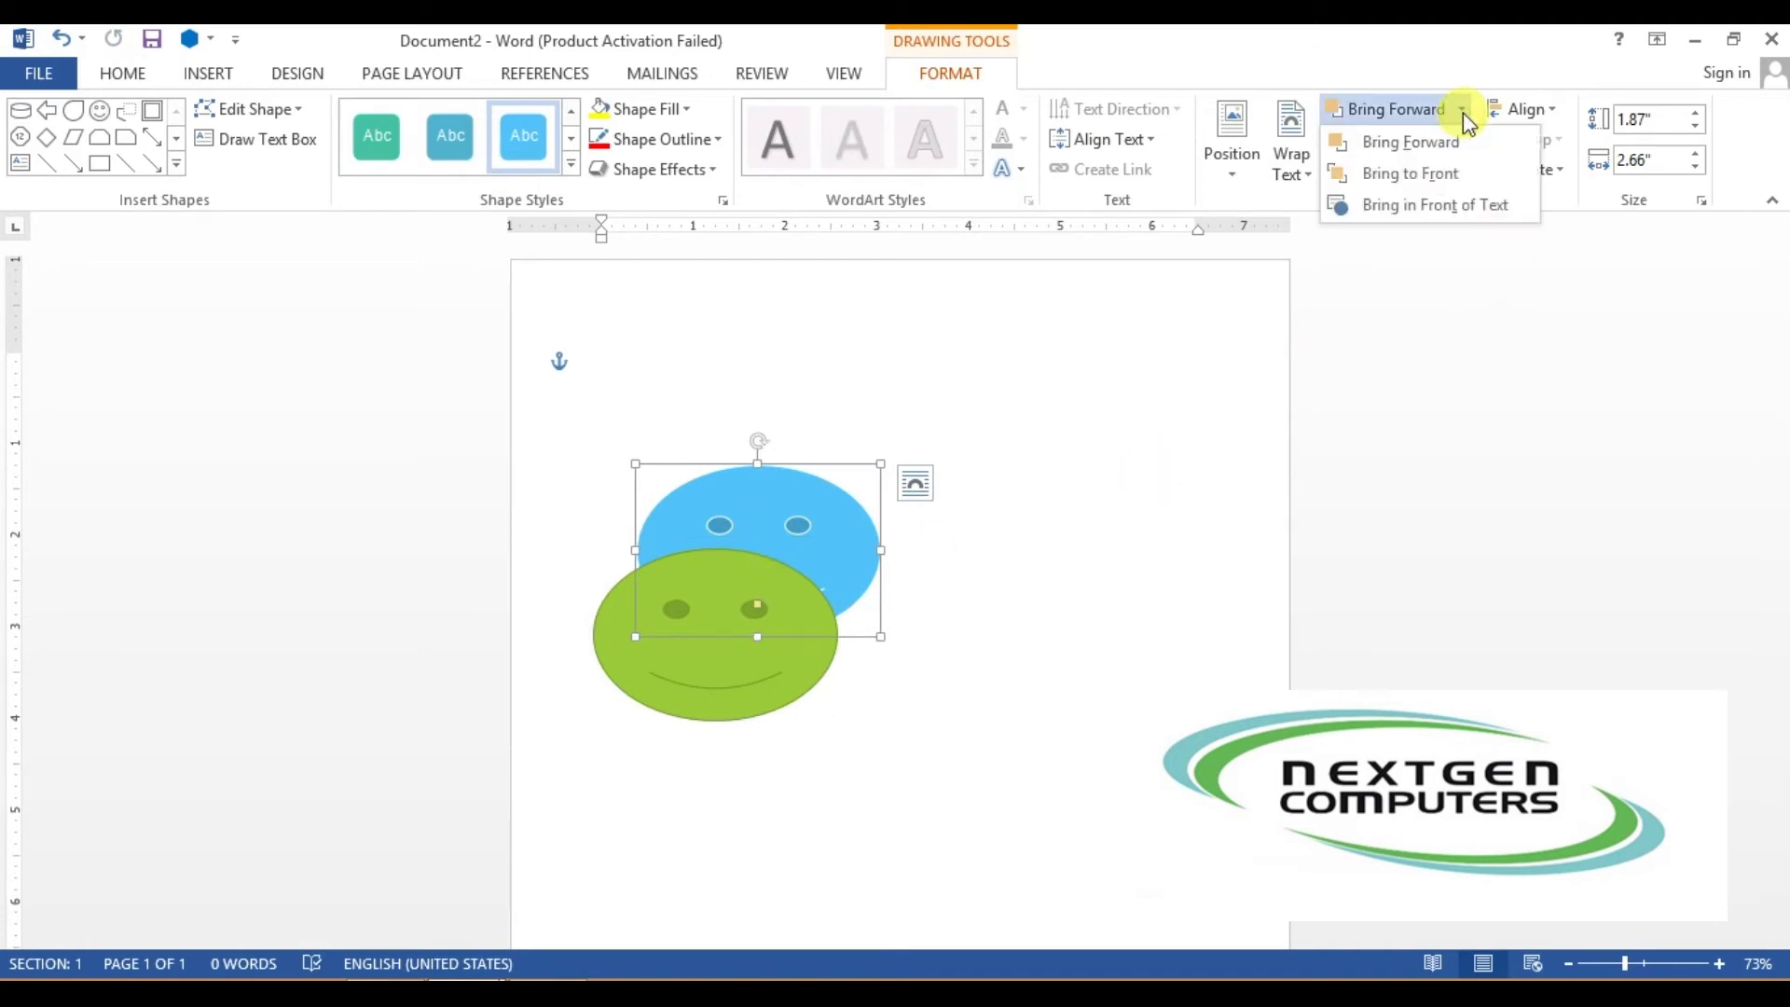
pyautogui.click(1414, 175)
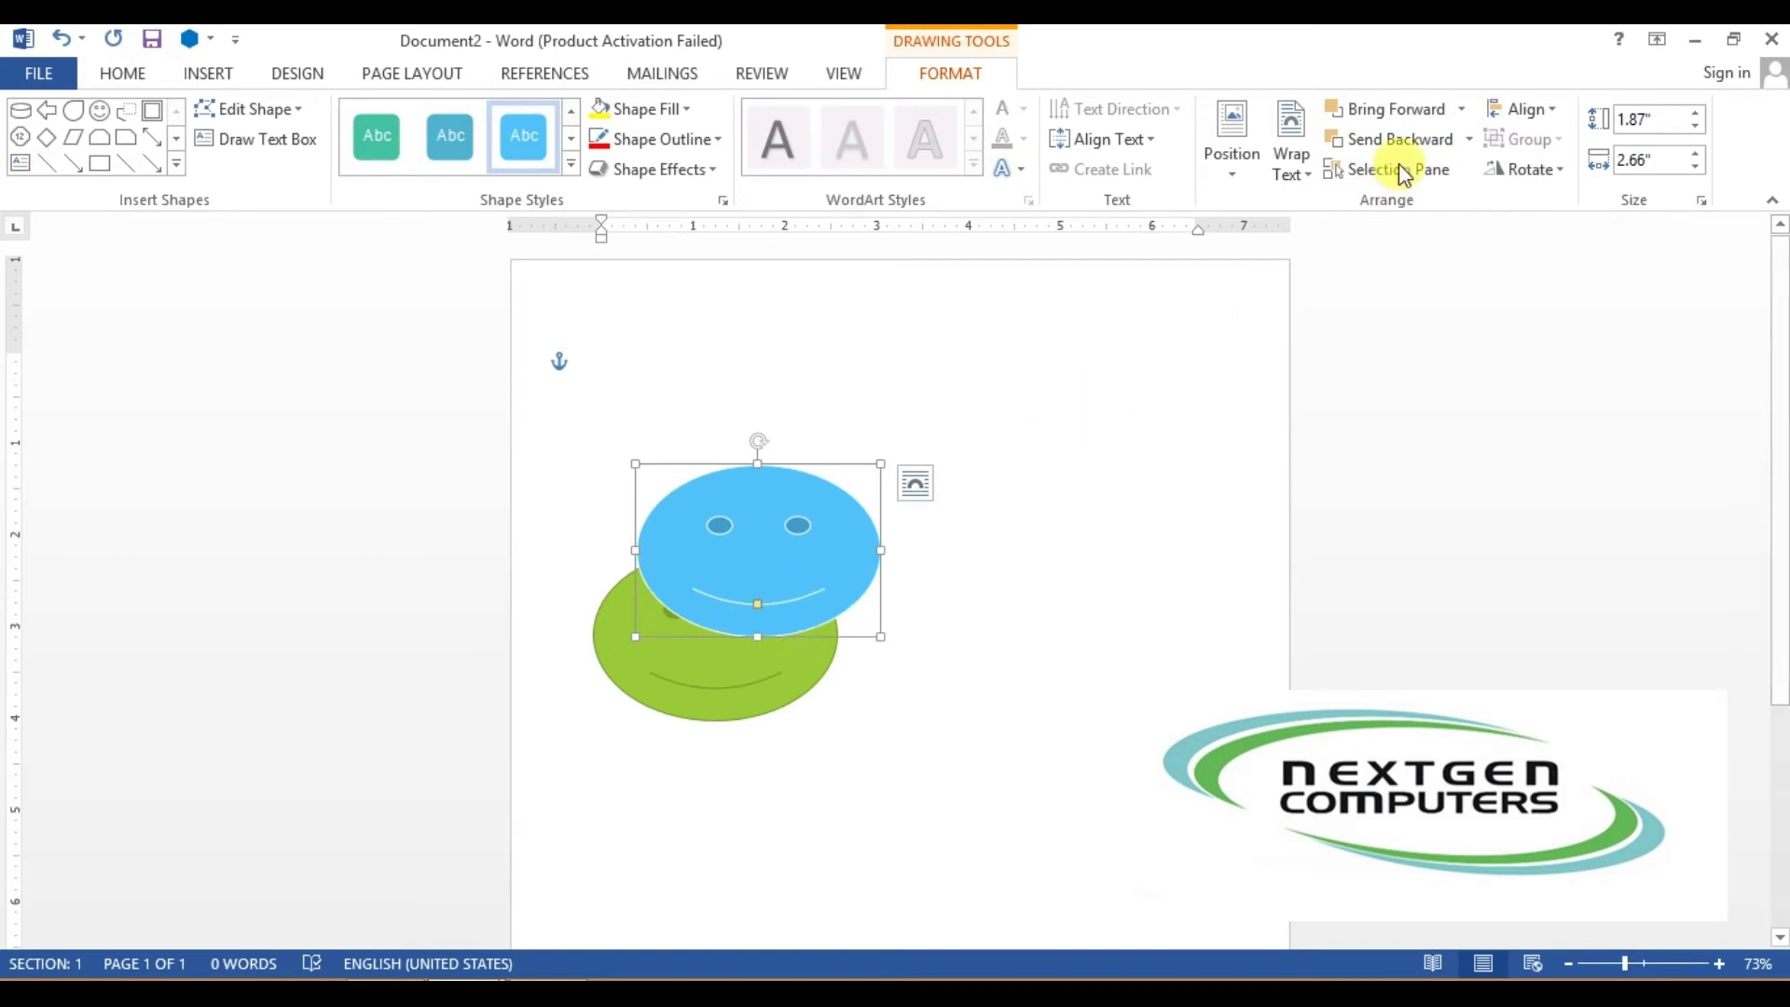
# Step: Bring the blue smiley face in front of text and move it beside the green one so they no longer overlap
pyautogui.click(1463, 111)
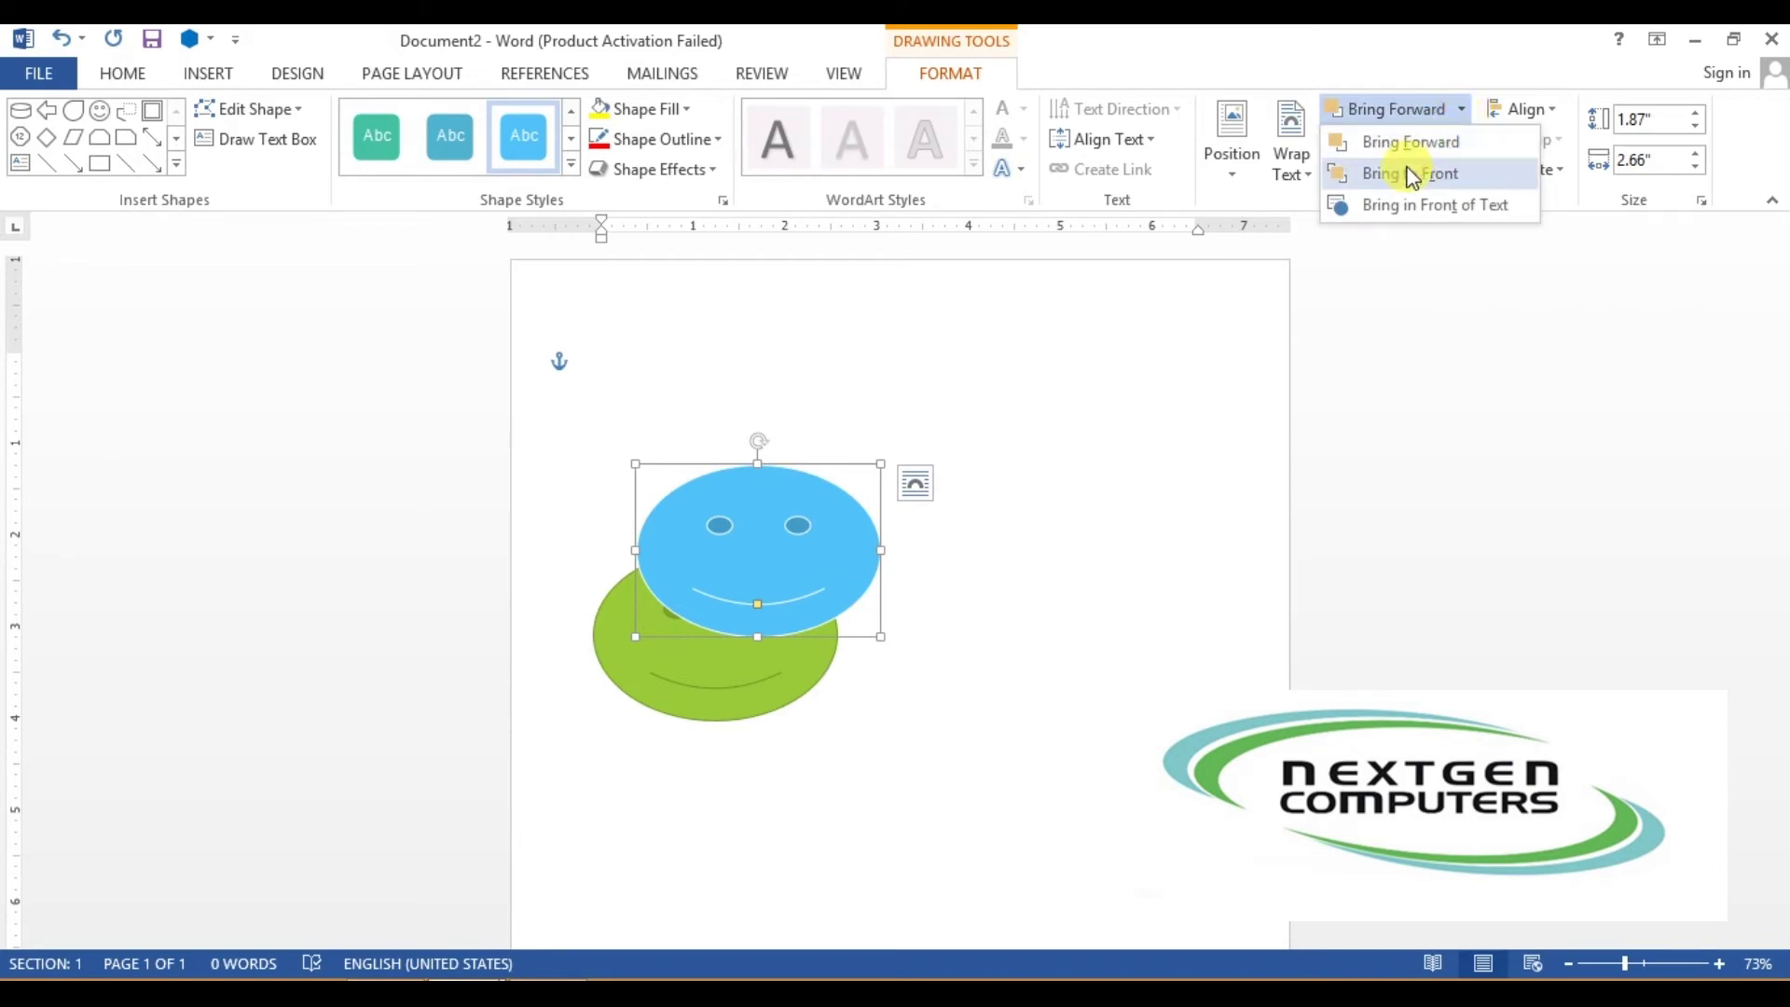
pyautogui.click(1378, 202)
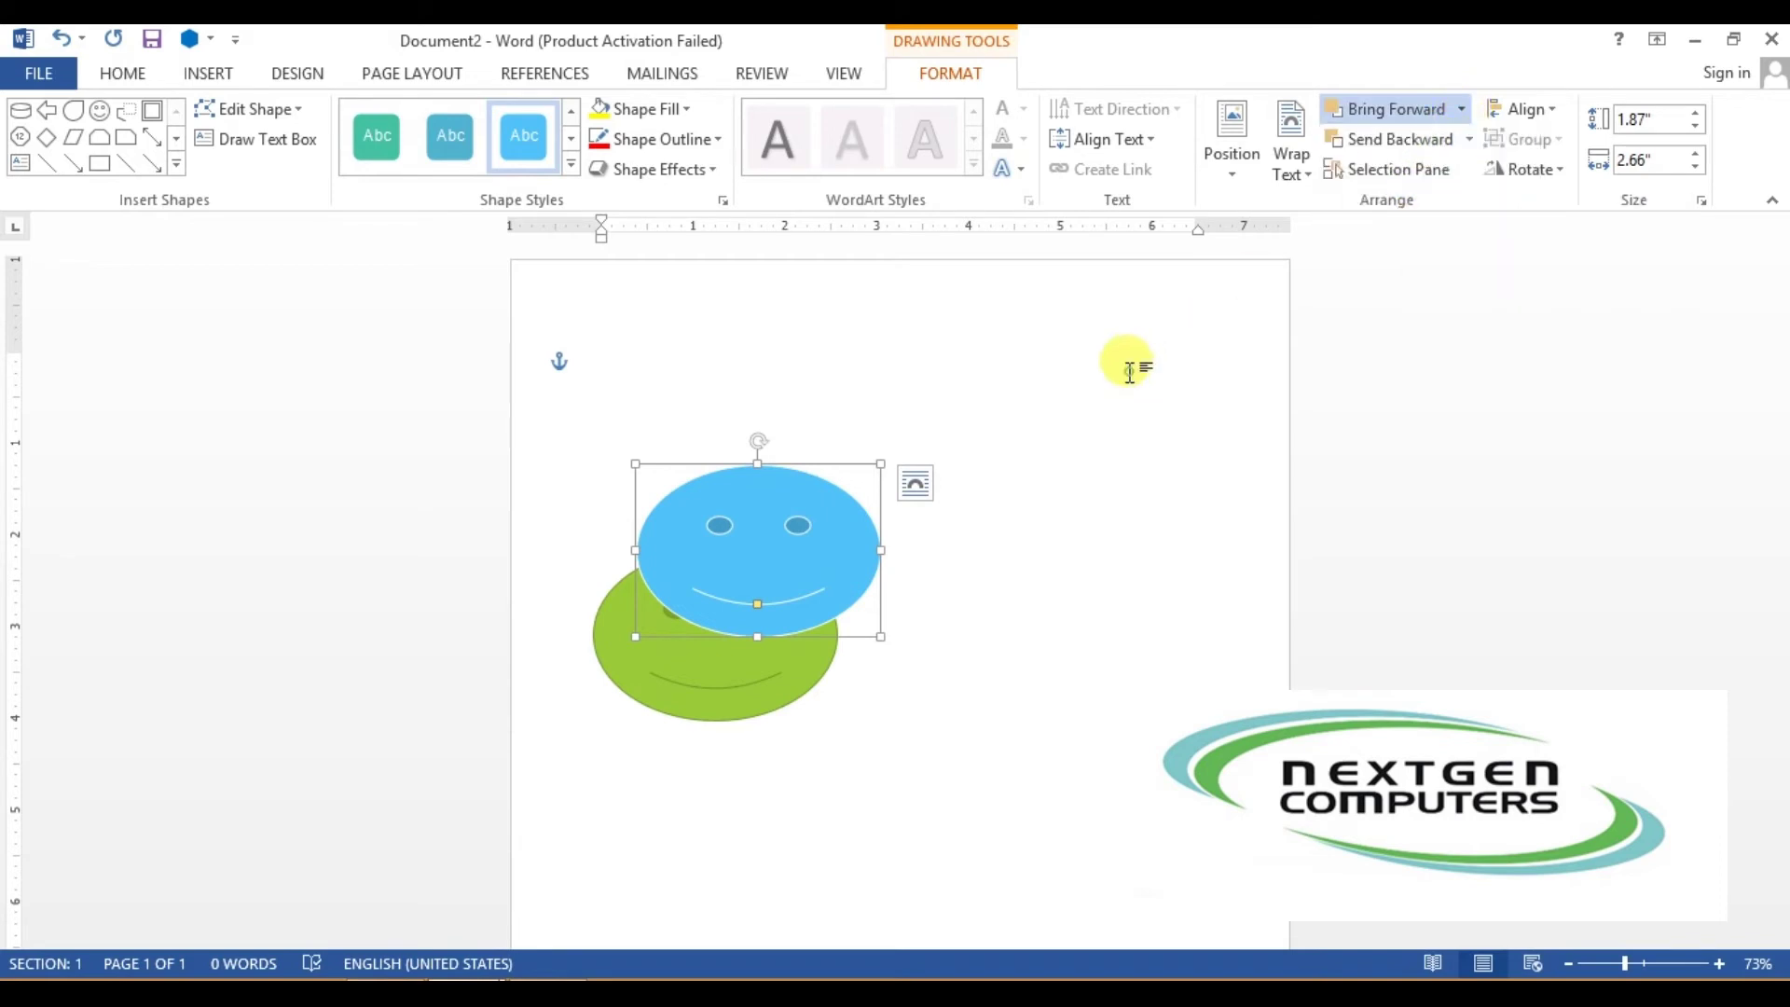
pyautogui.click(1468, 142)
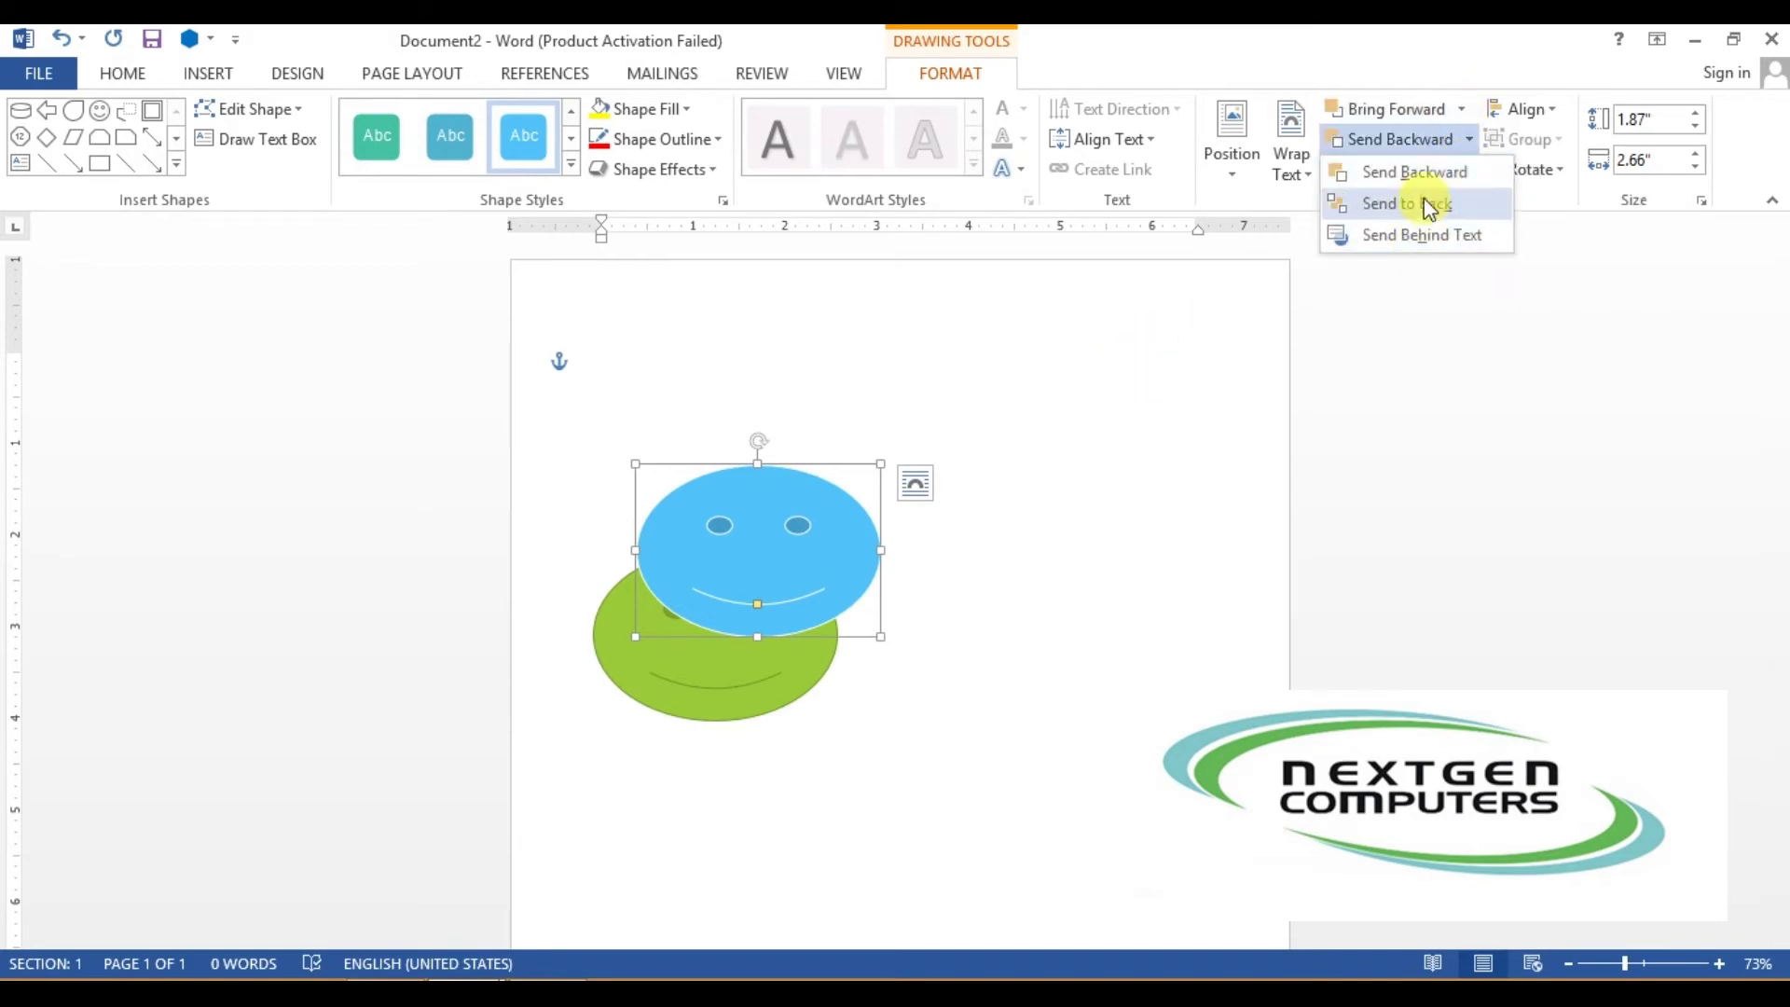
pyautogui.click(748, 558)
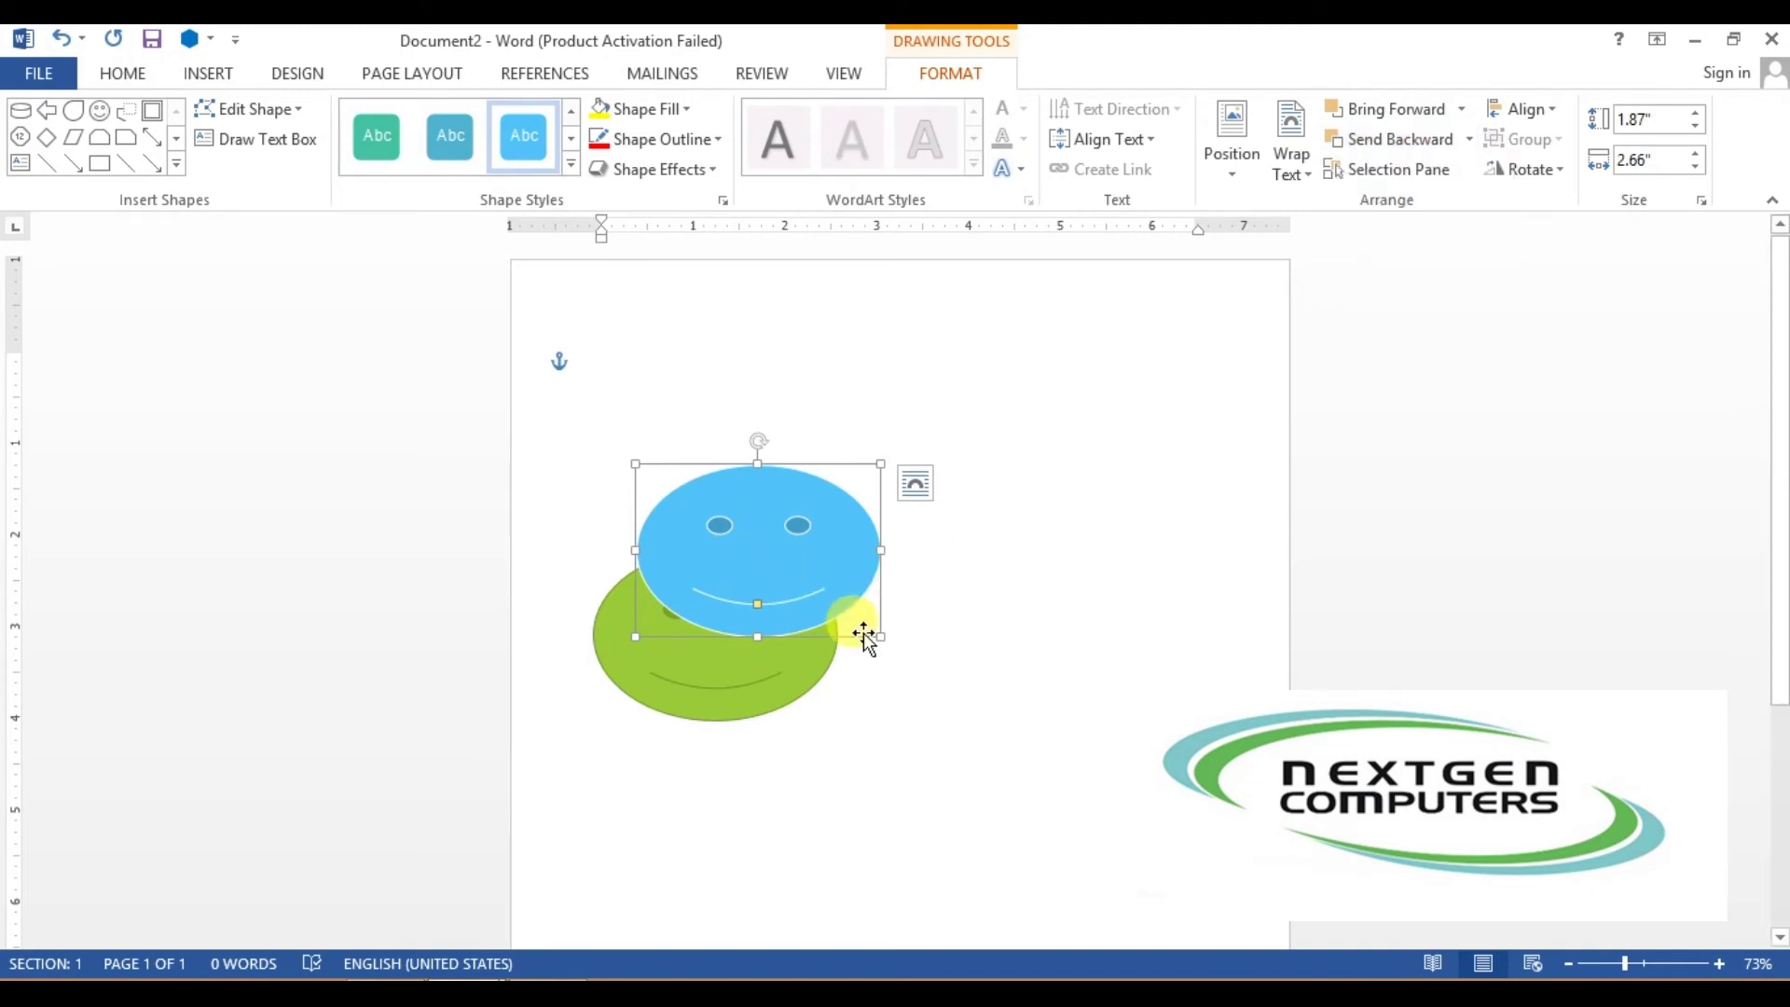
pyautogui.moveTo(744, 548); pyautogui.dragTo(965, 657)
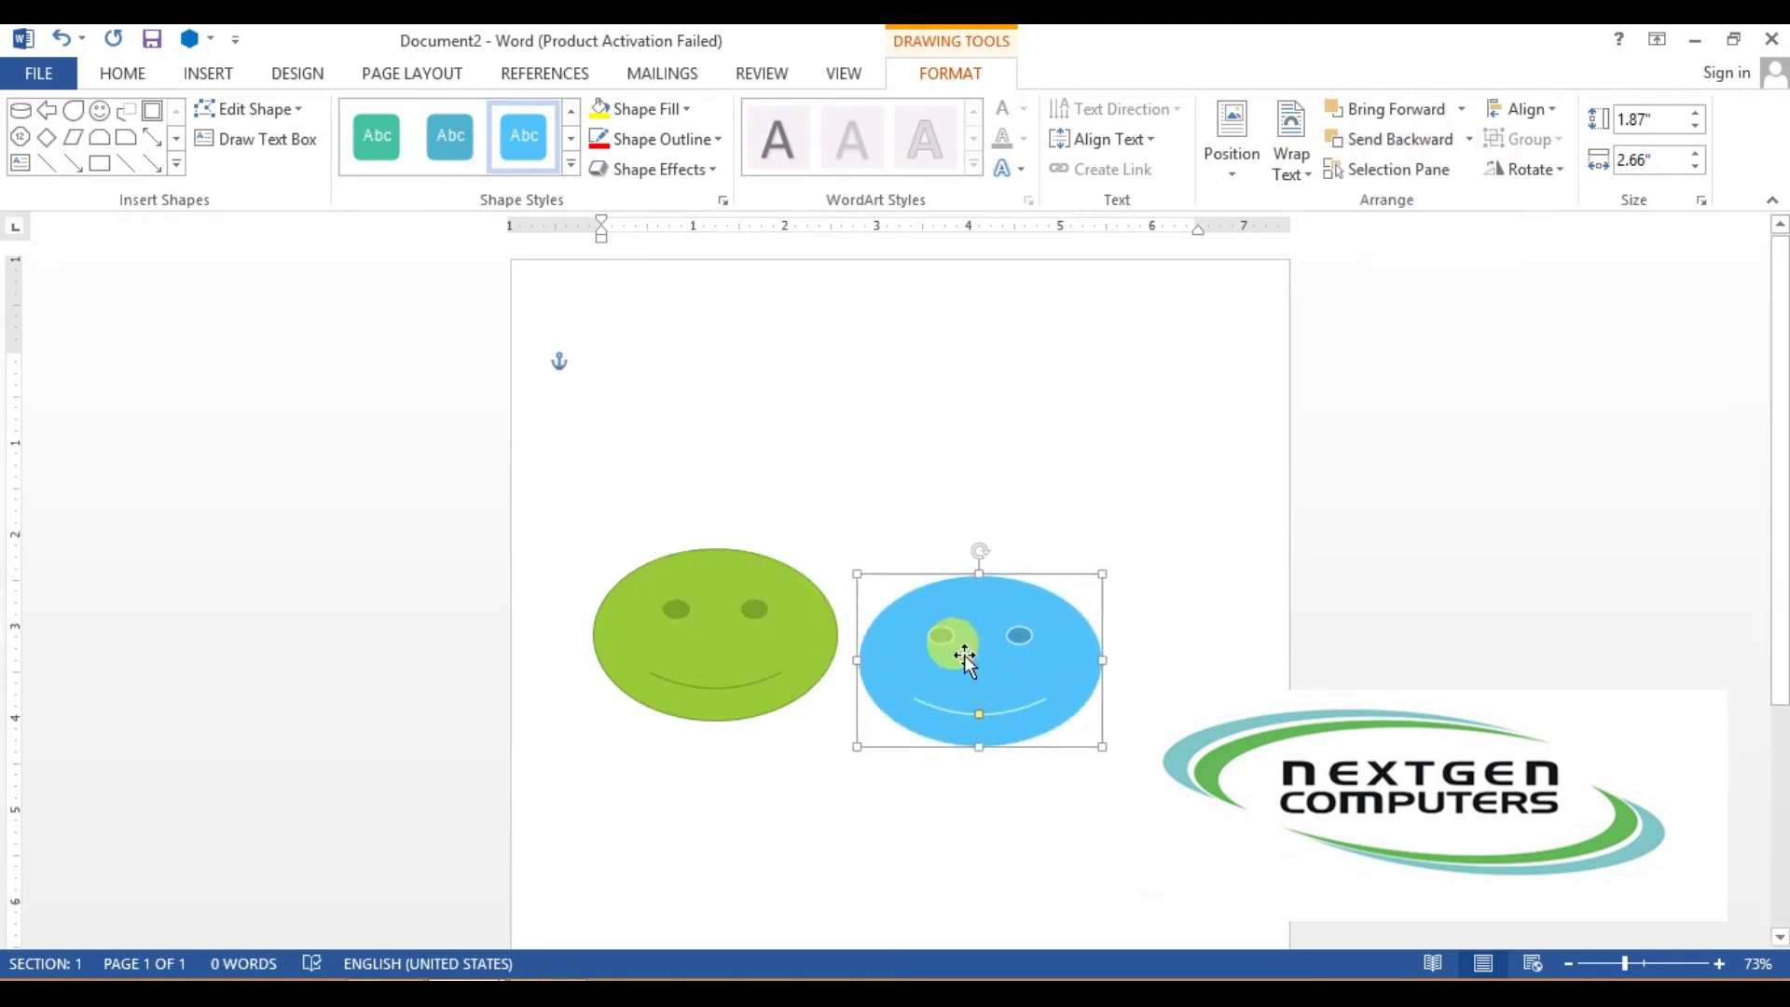
# Step: Generate random sample paragraphs at the start of the page with =rand()
pyautogui.click(710, 482)
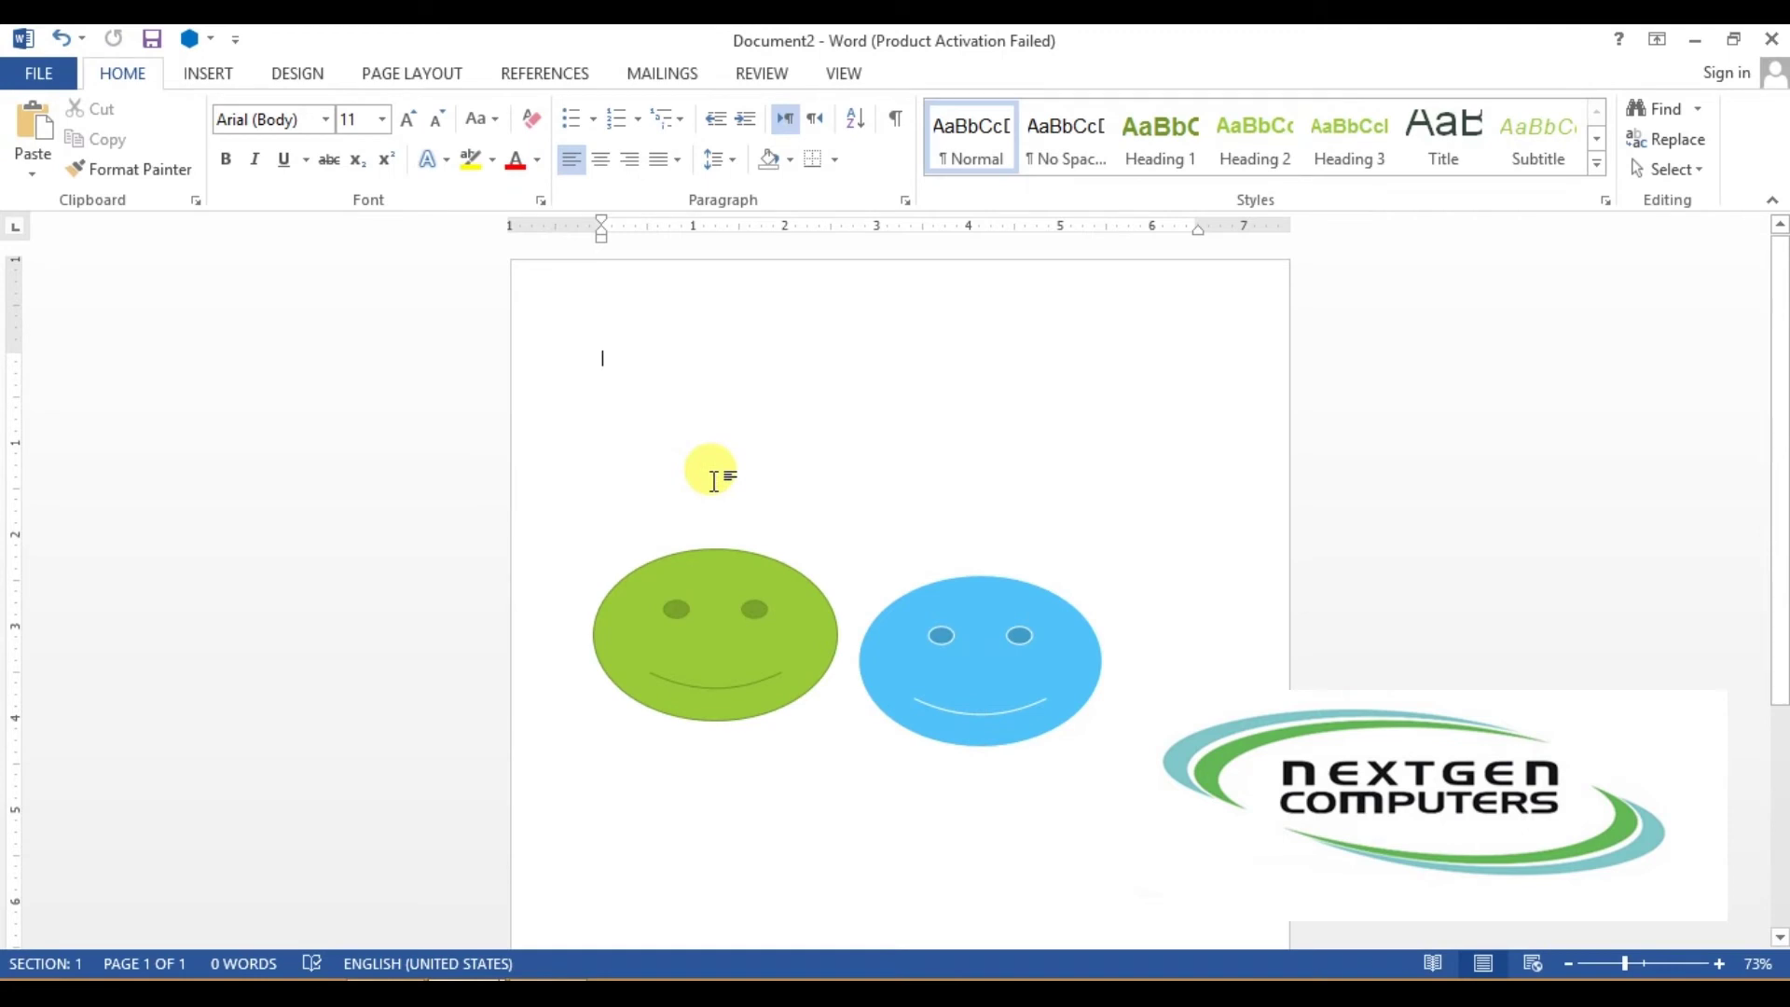
pyautogui.write('=rand')
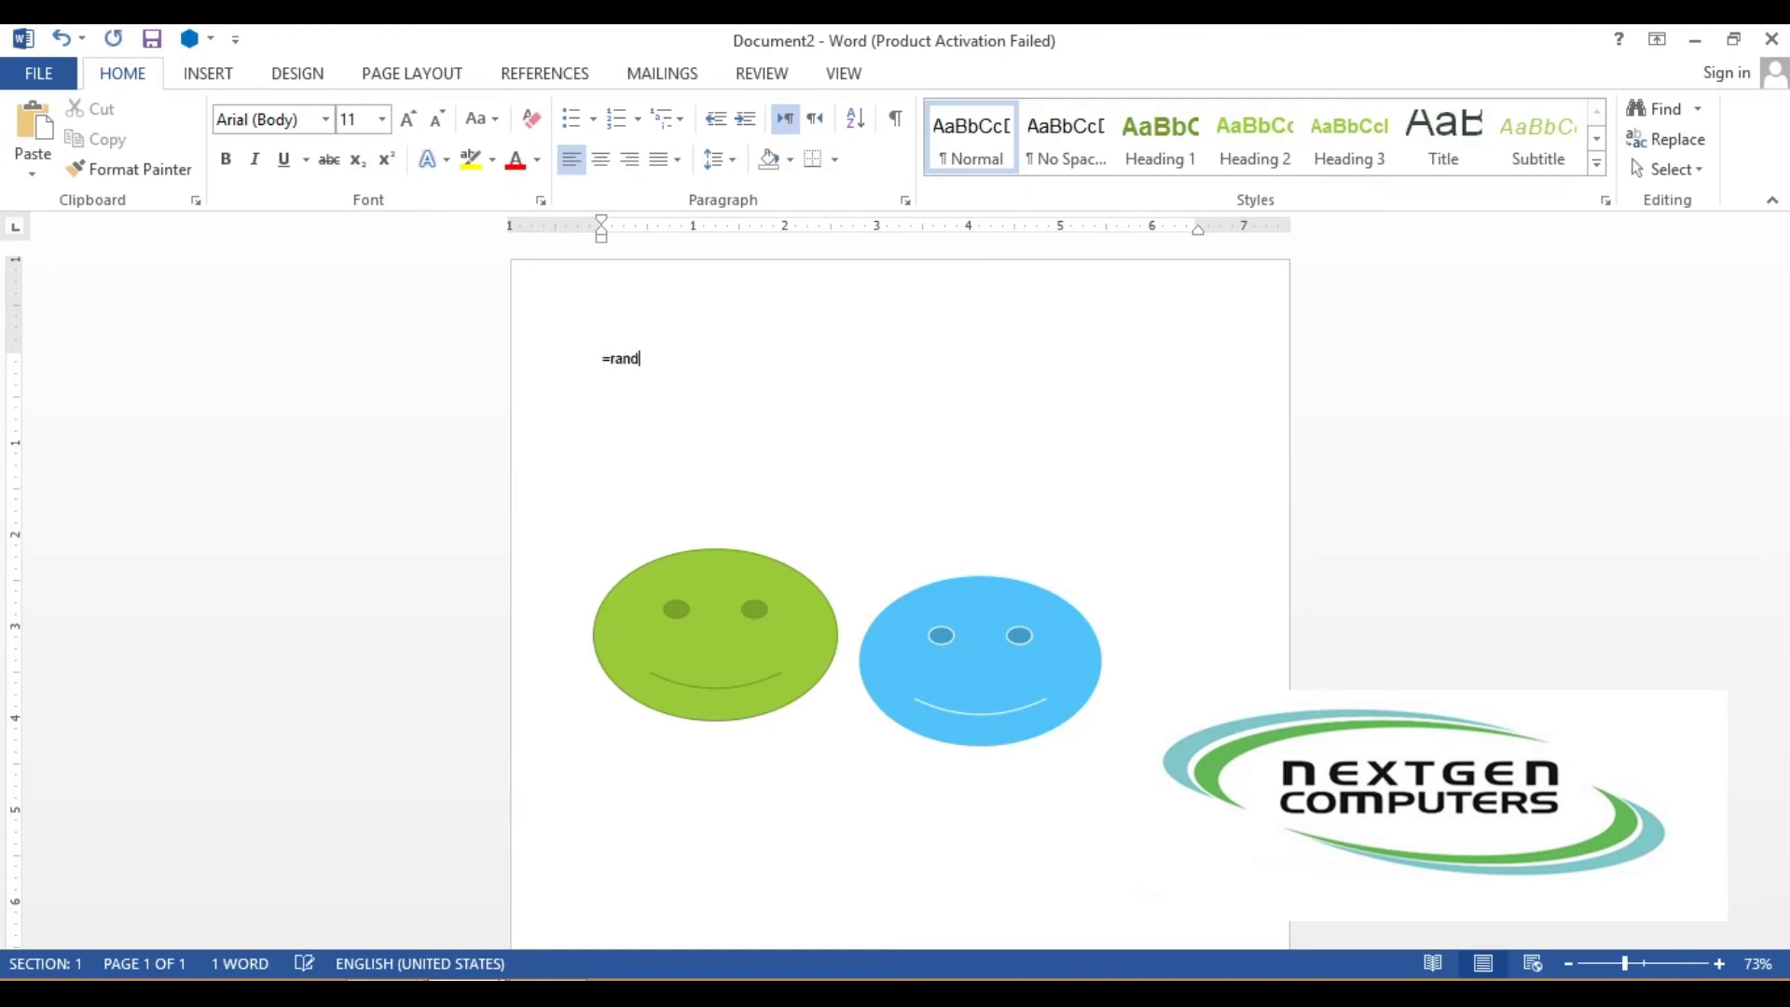
pyautogui.write('()')
pyautogui.press('Return')
# Step: Move the blue smiley face onto the sample paragraphs and send it behind the text
pyautogui.click(935, 607)
pyautogui.moveTo(935, 607)
pyautogui.mouseDown()
pyautogui.moveTo(987, 447)
pyautogui.moveTo(900, 386)
pyautogui.moveTo(861, 417)
pyautogui.mouseUp()
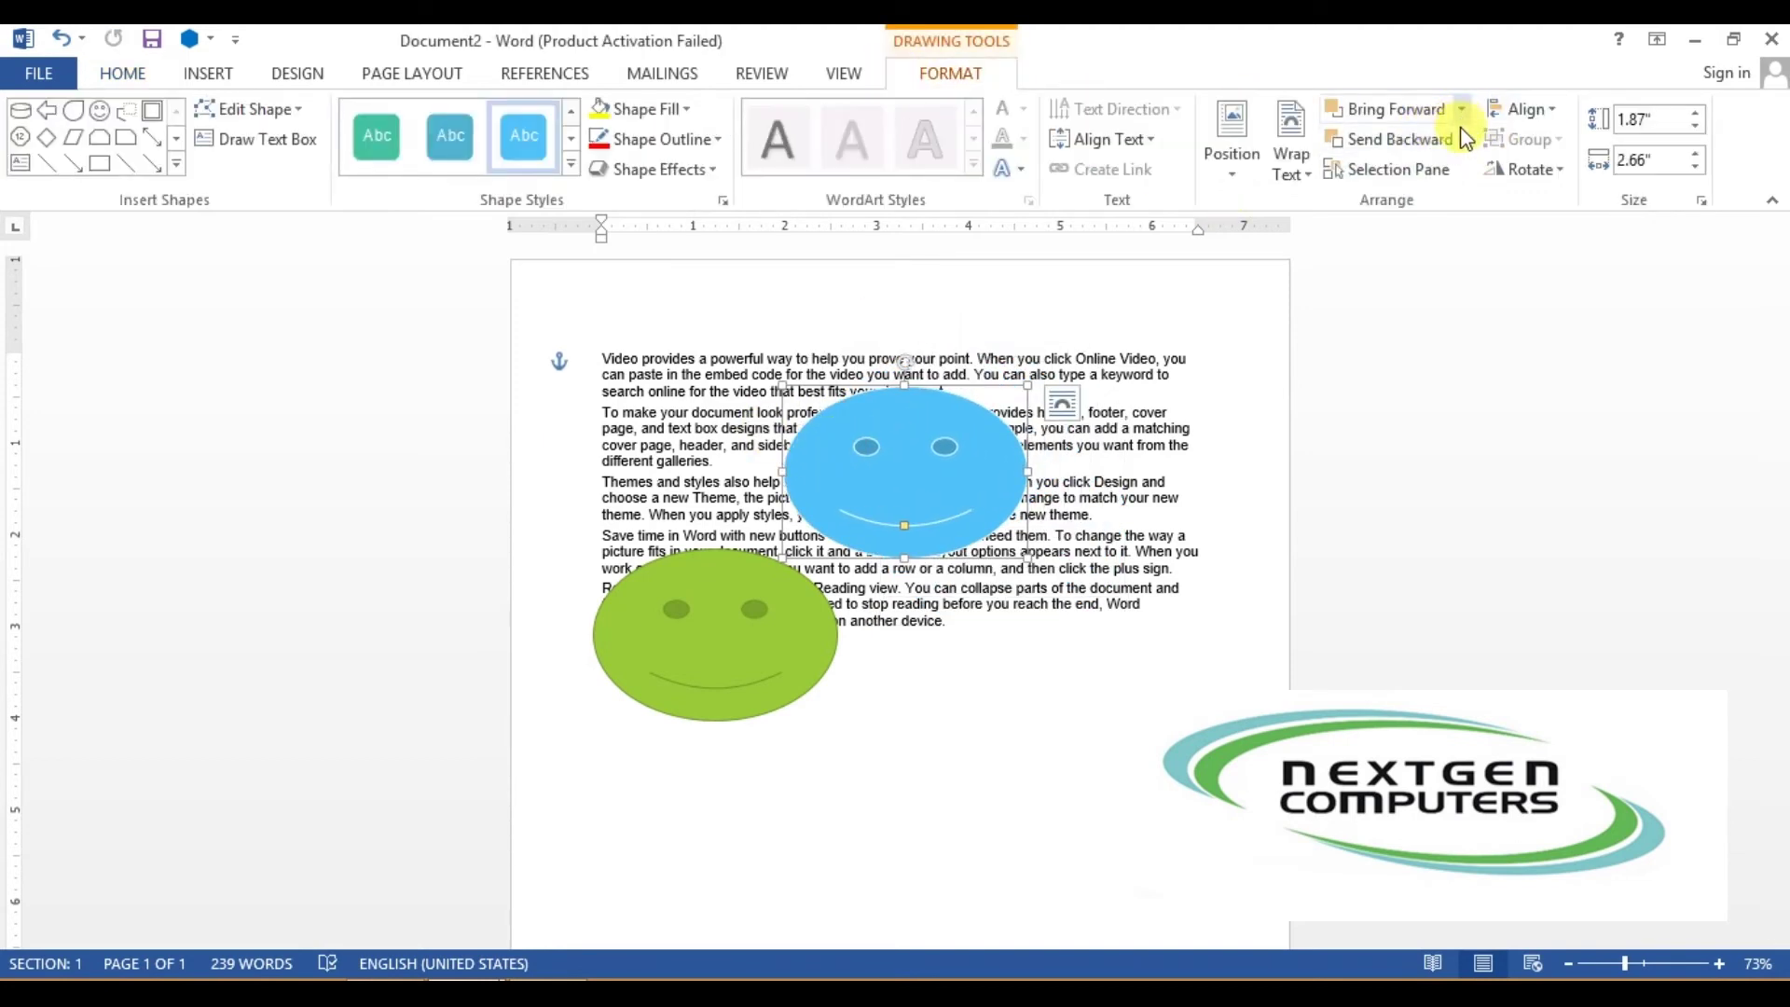
pyautogui.click(1468, 139)
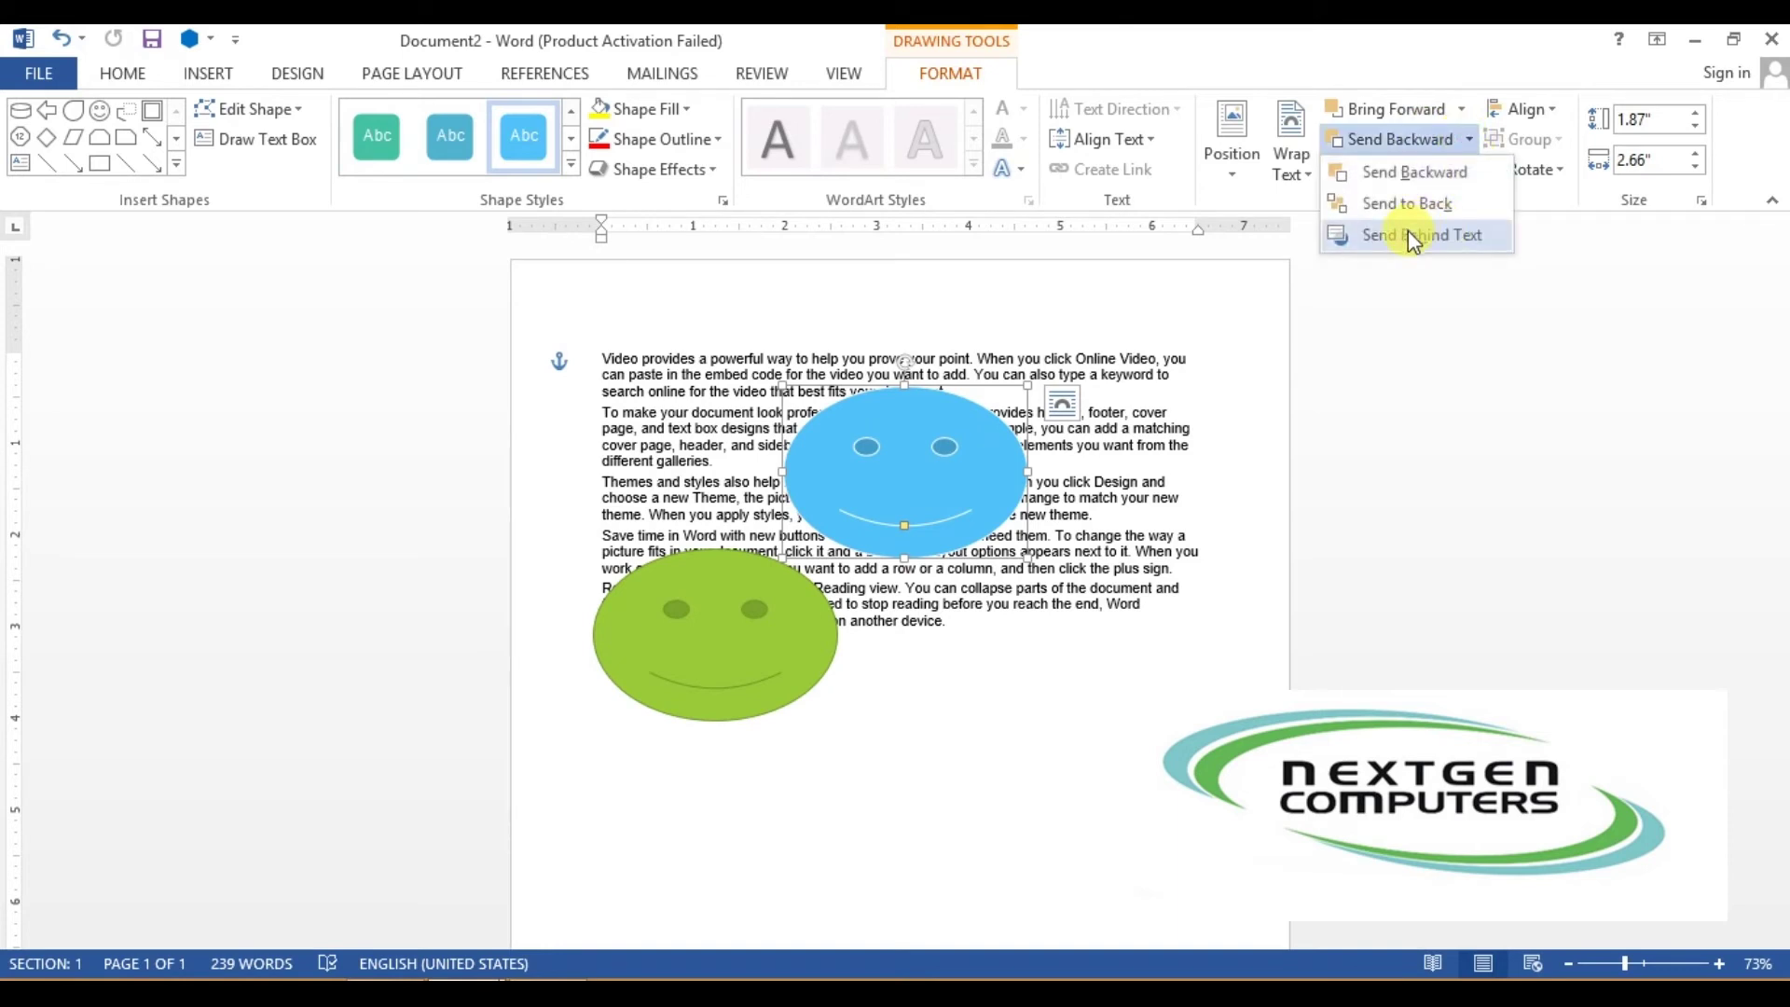
pyautogui.click(1407, 235)
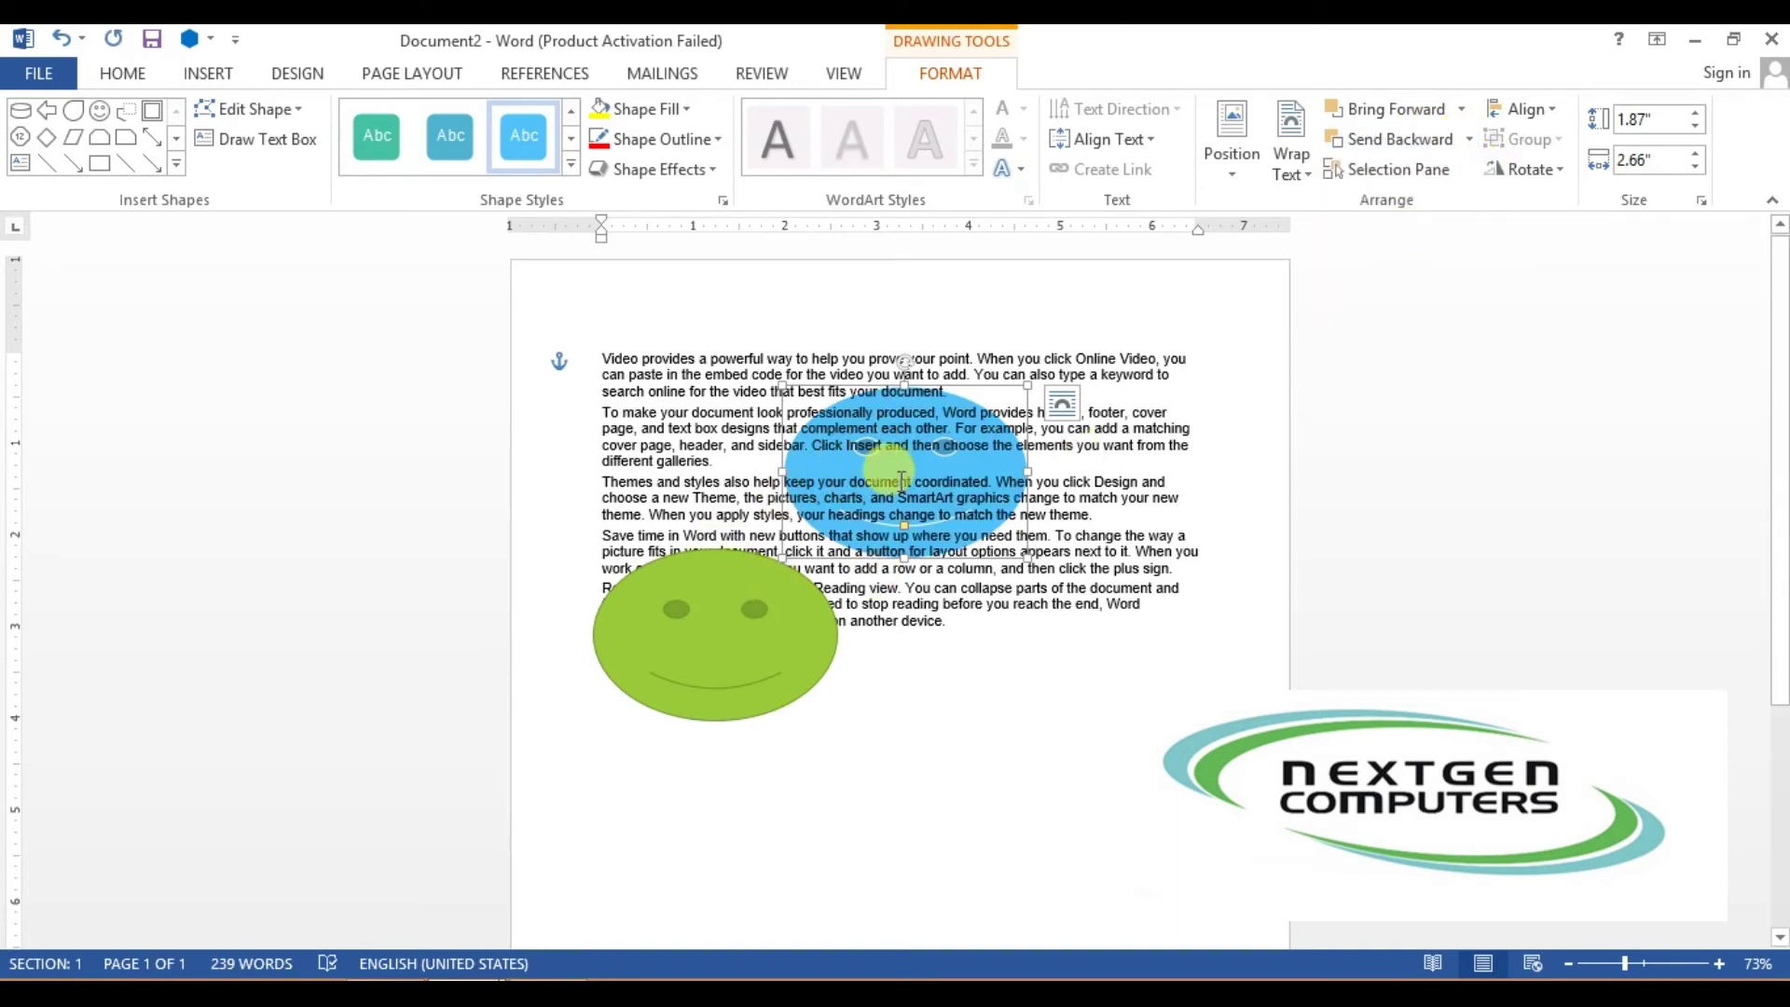
# Step: Try Bring Forward on the blue smiley face, and bring it in front of the text
pyautogui.click(1462, 109)
pyautogui.click(1443, 144)
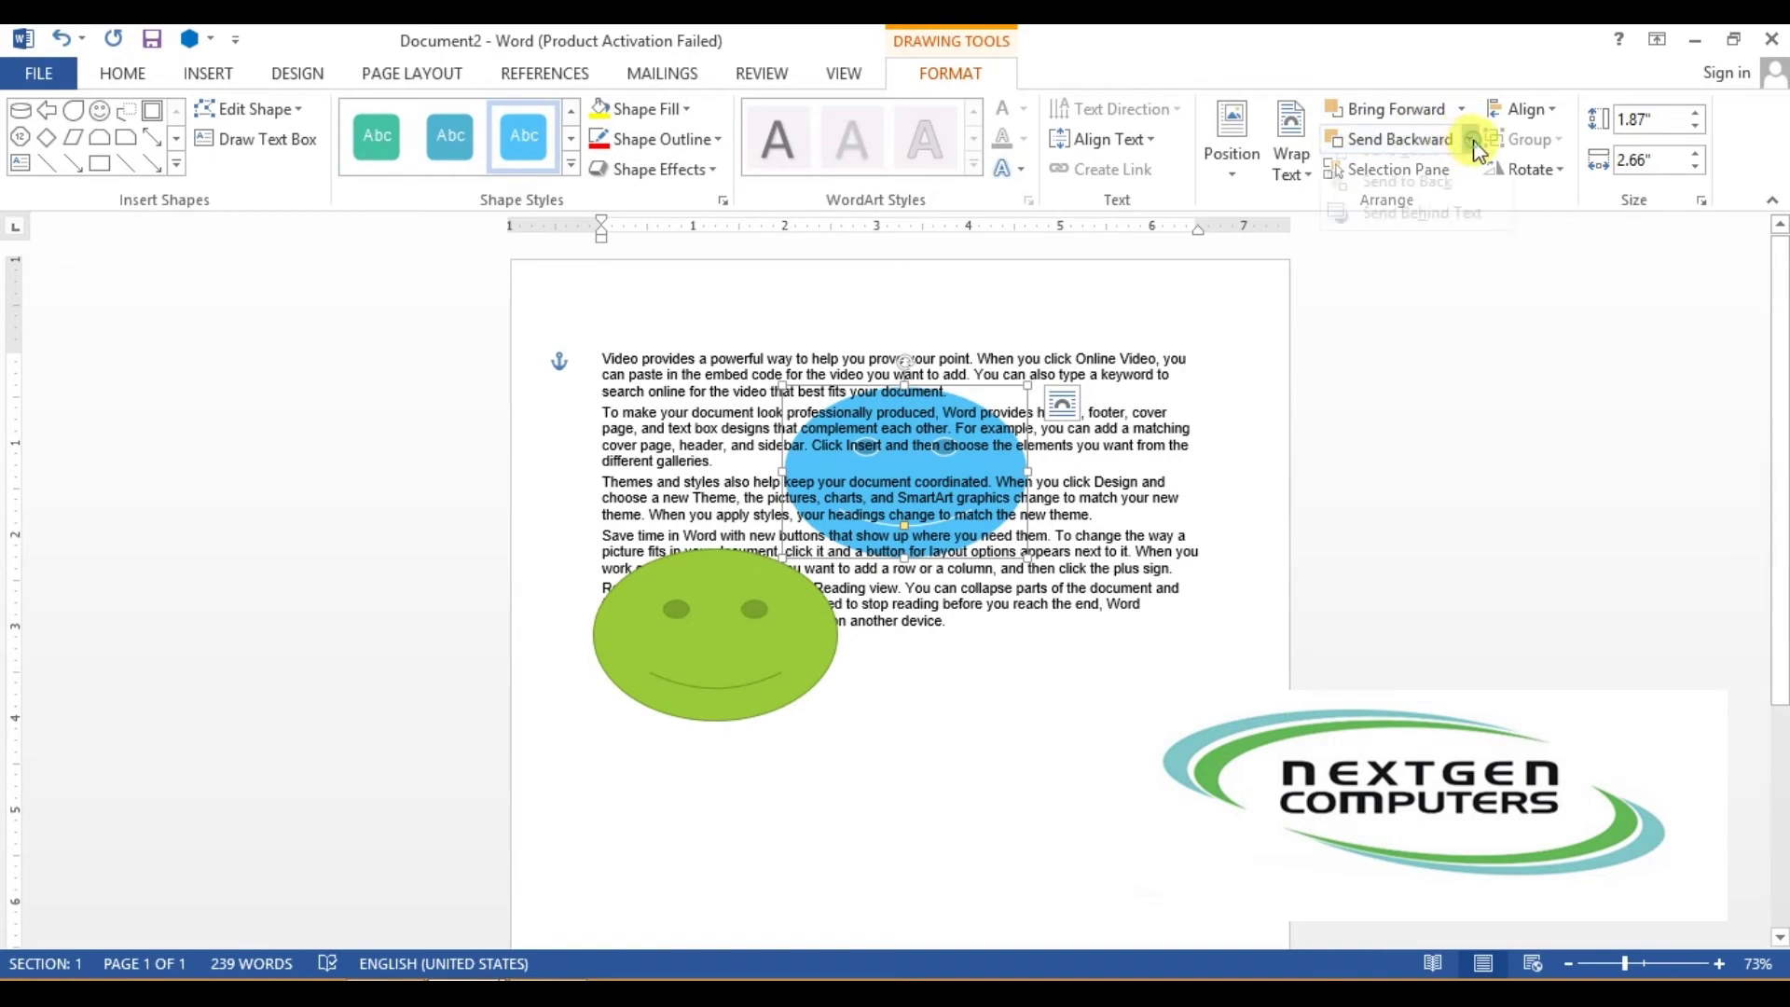
pyautogui.click(1469, 140)
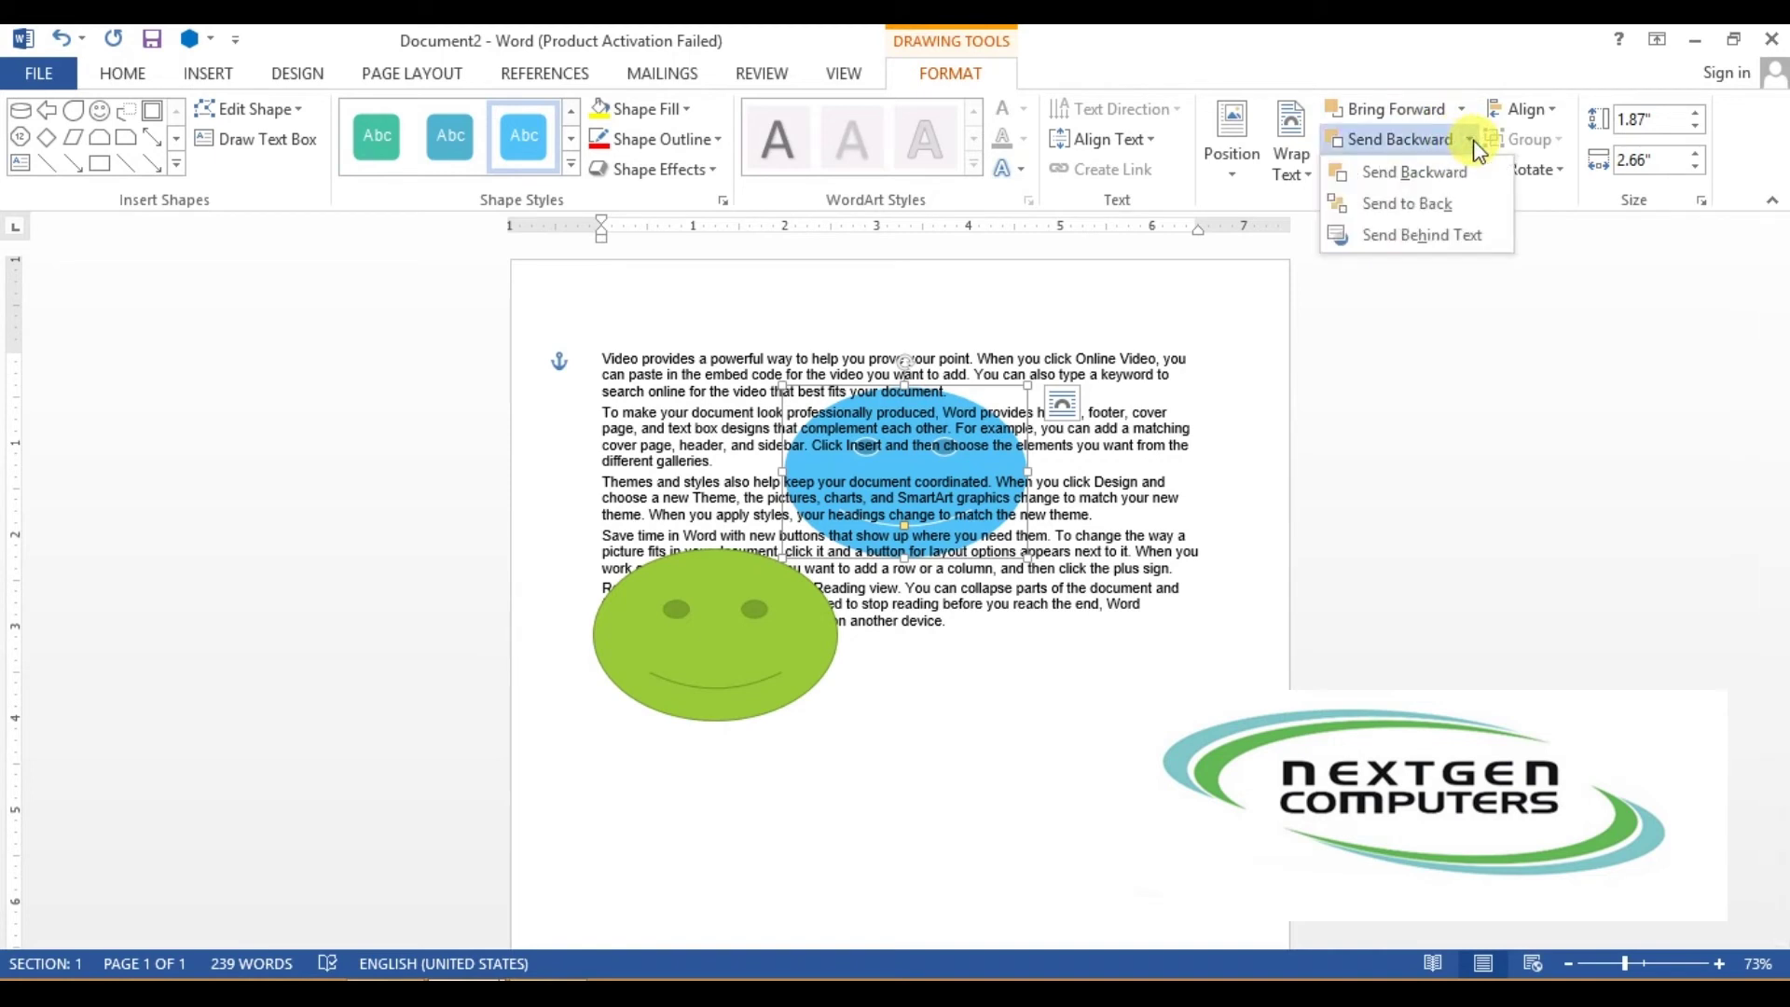
pyautogui.click(1434, 235)
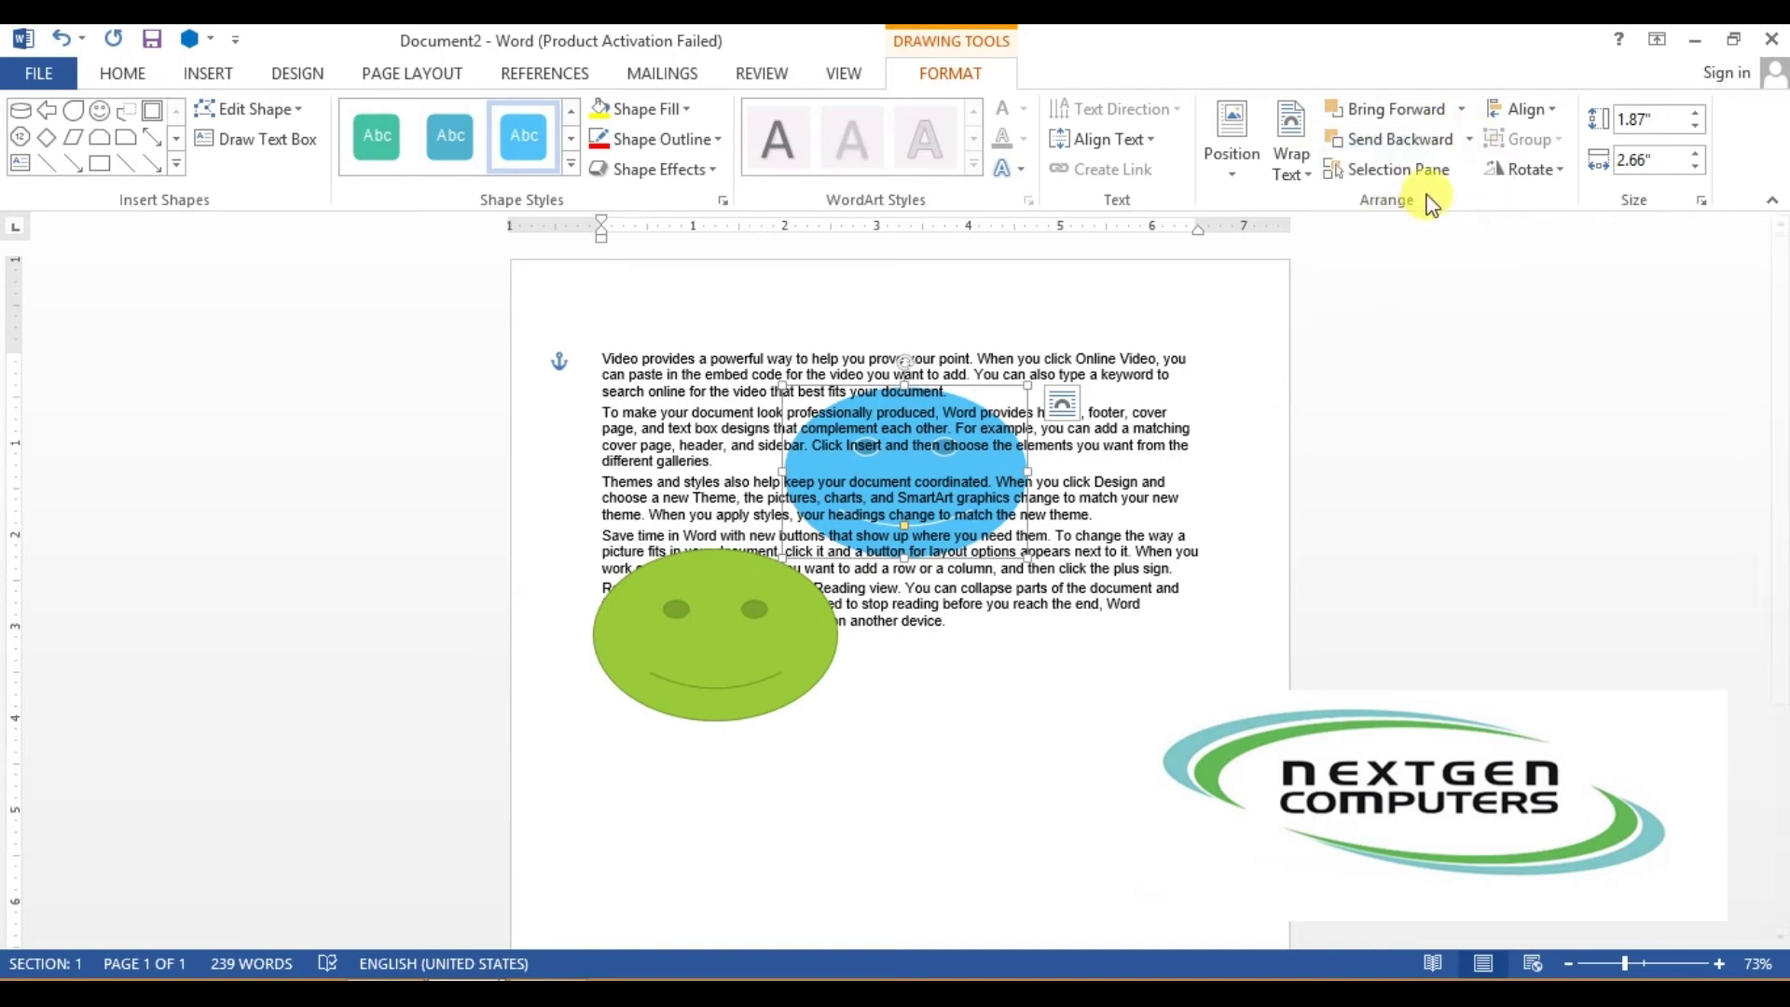
pyautogui.click(1466, 110)
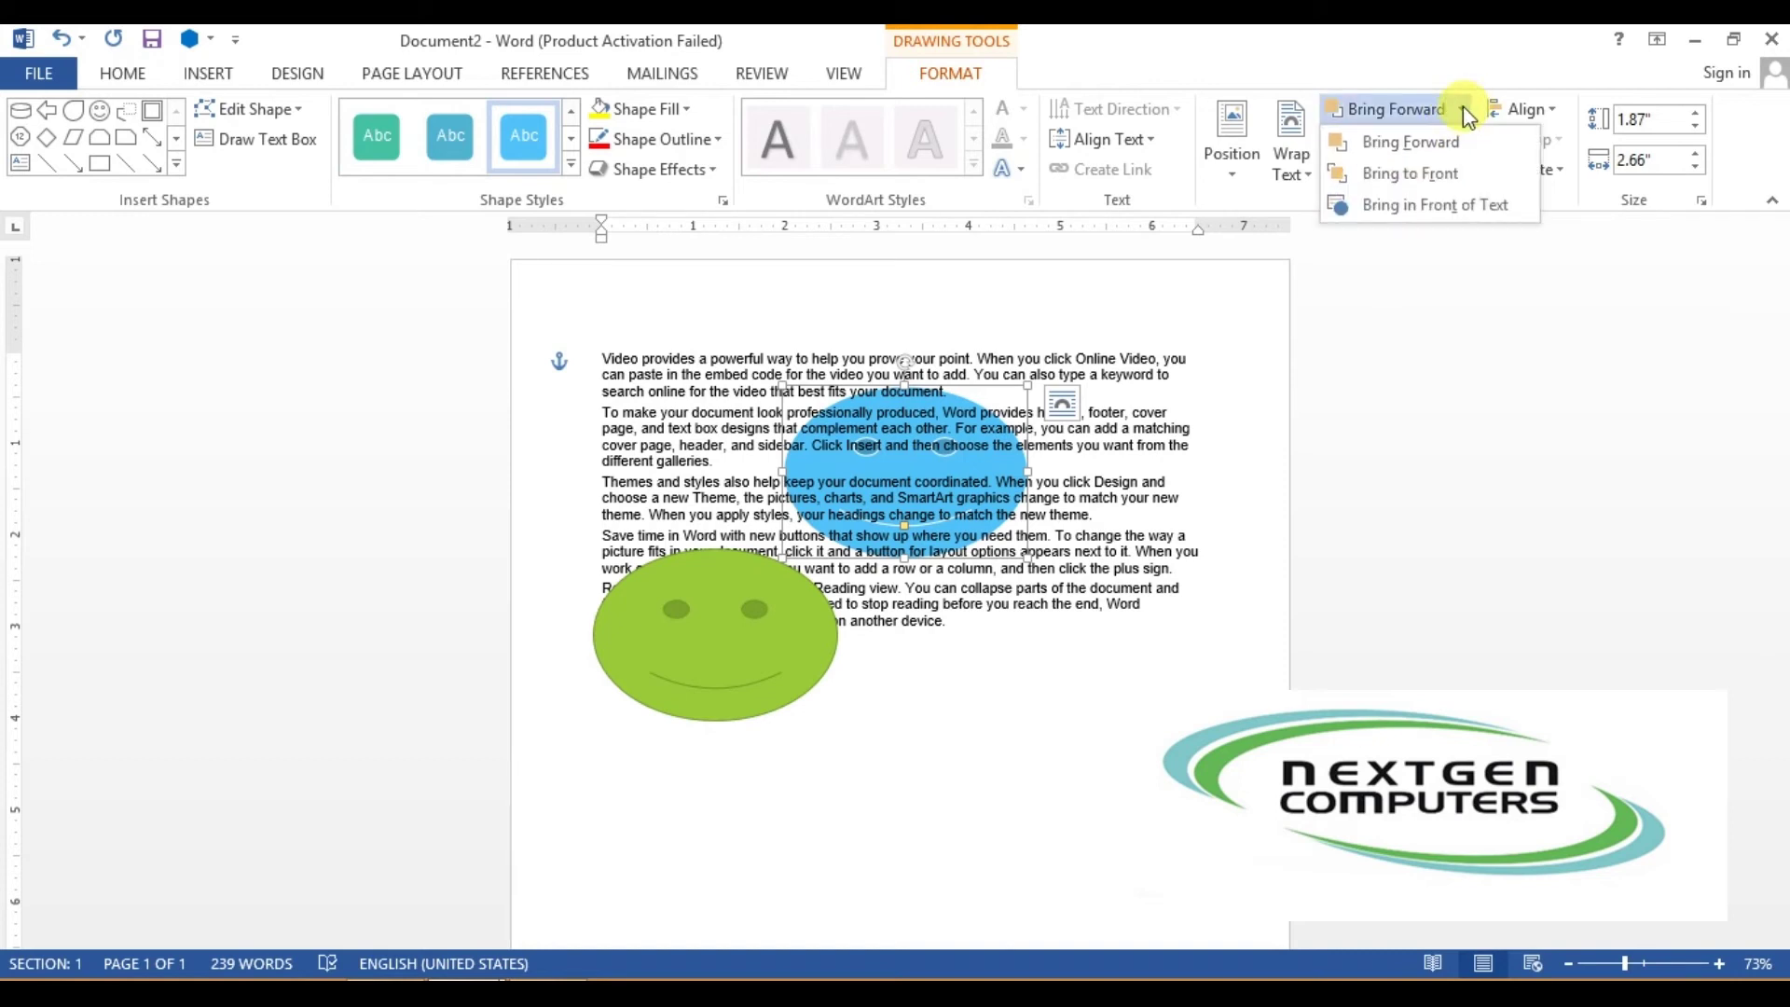
pyautogui.click(1432, 207)
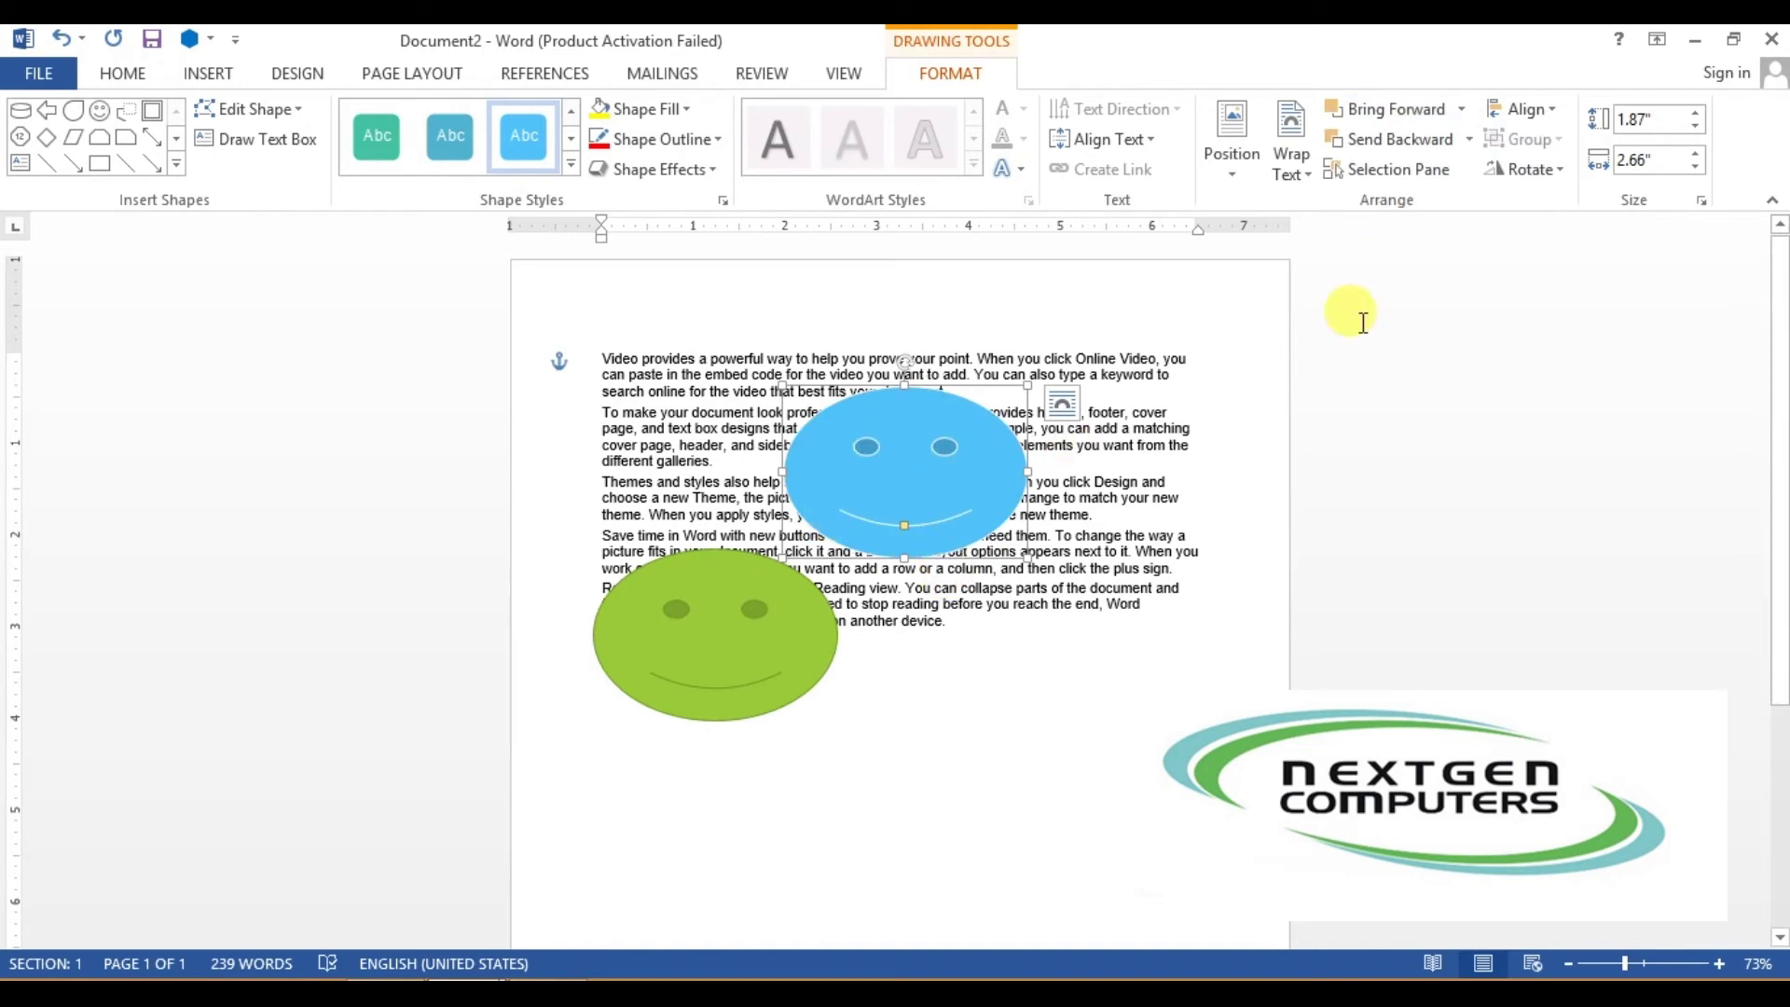
# Step: Send the blue smiley face behind the paragraph text and practise deselecting and reselecting it there
pyautogui.click(1470, 140)
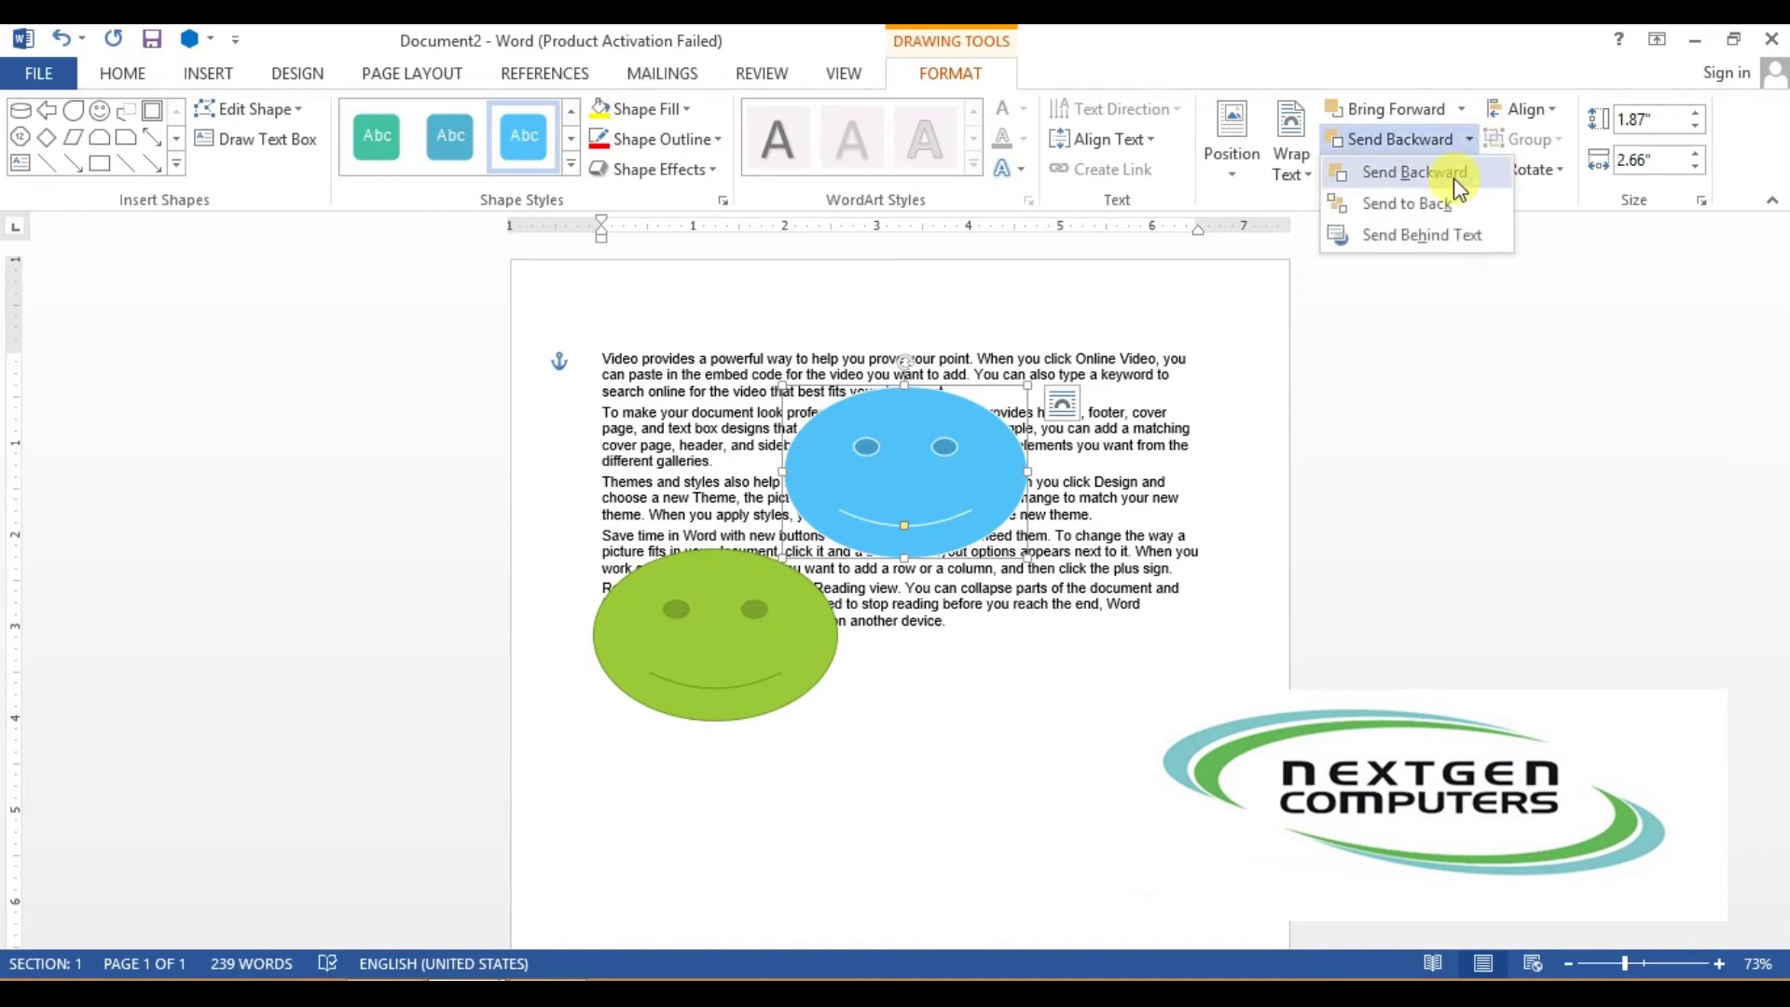
pyautogui.click(1439, 235)
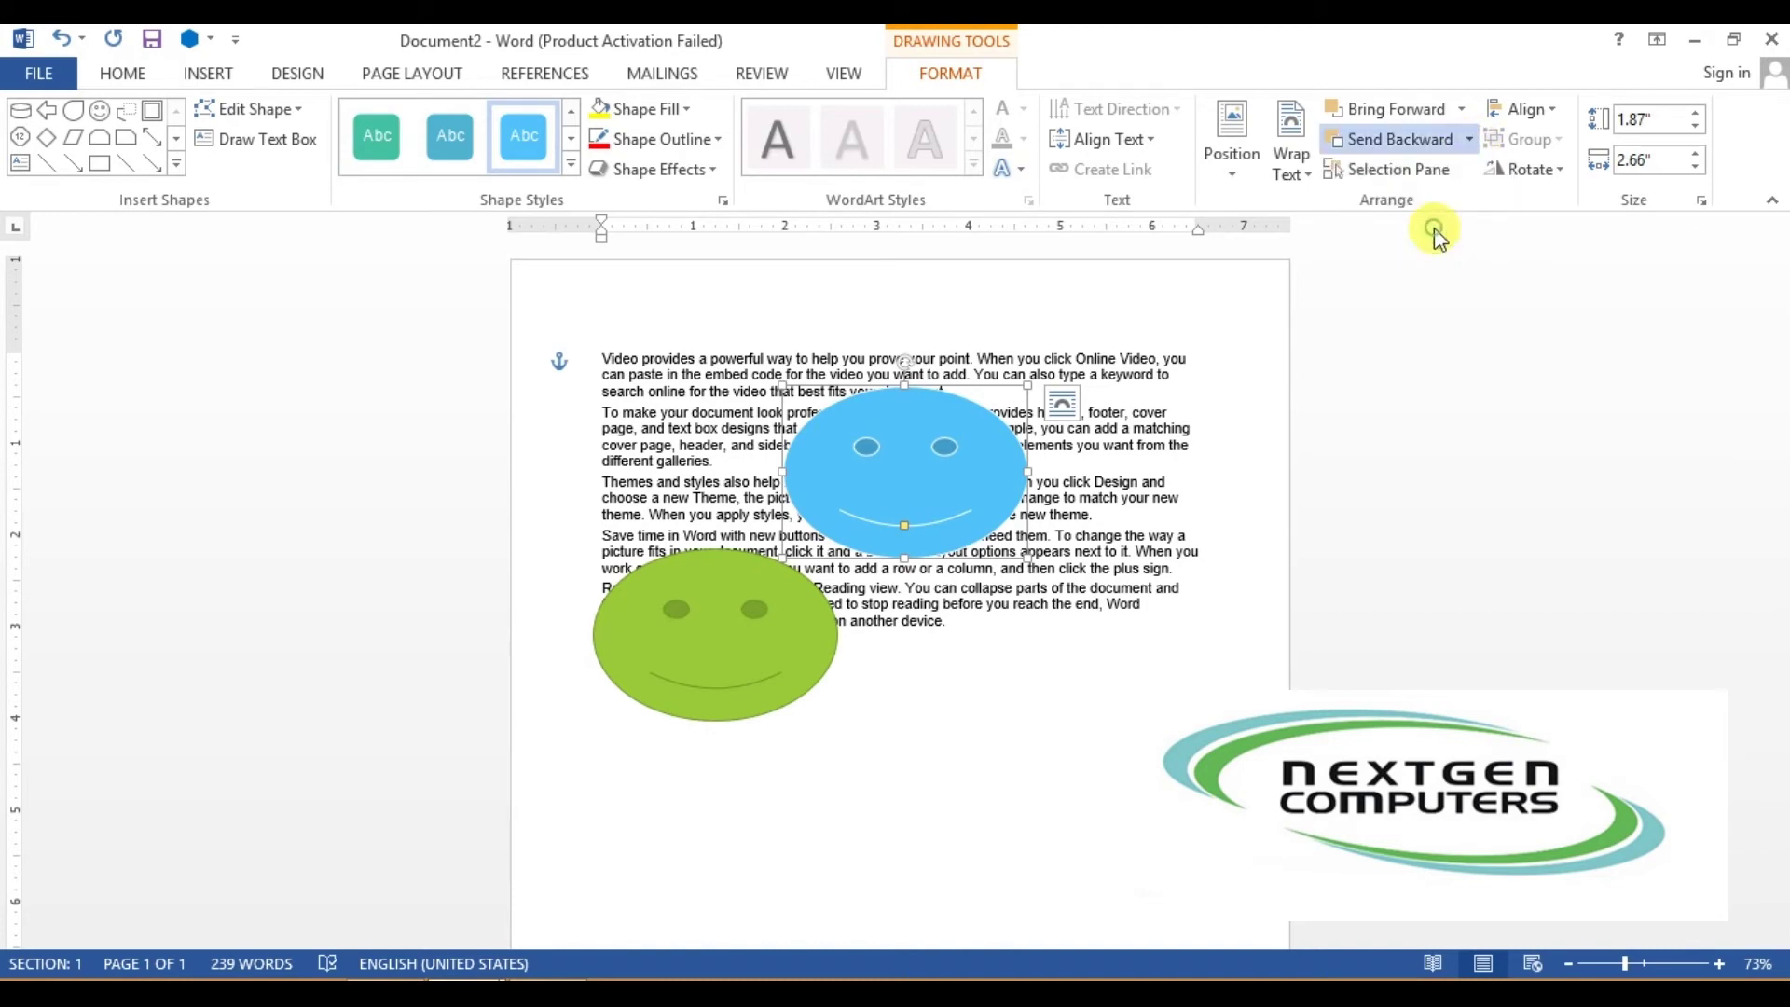
pyautogui.click(1081, 688)
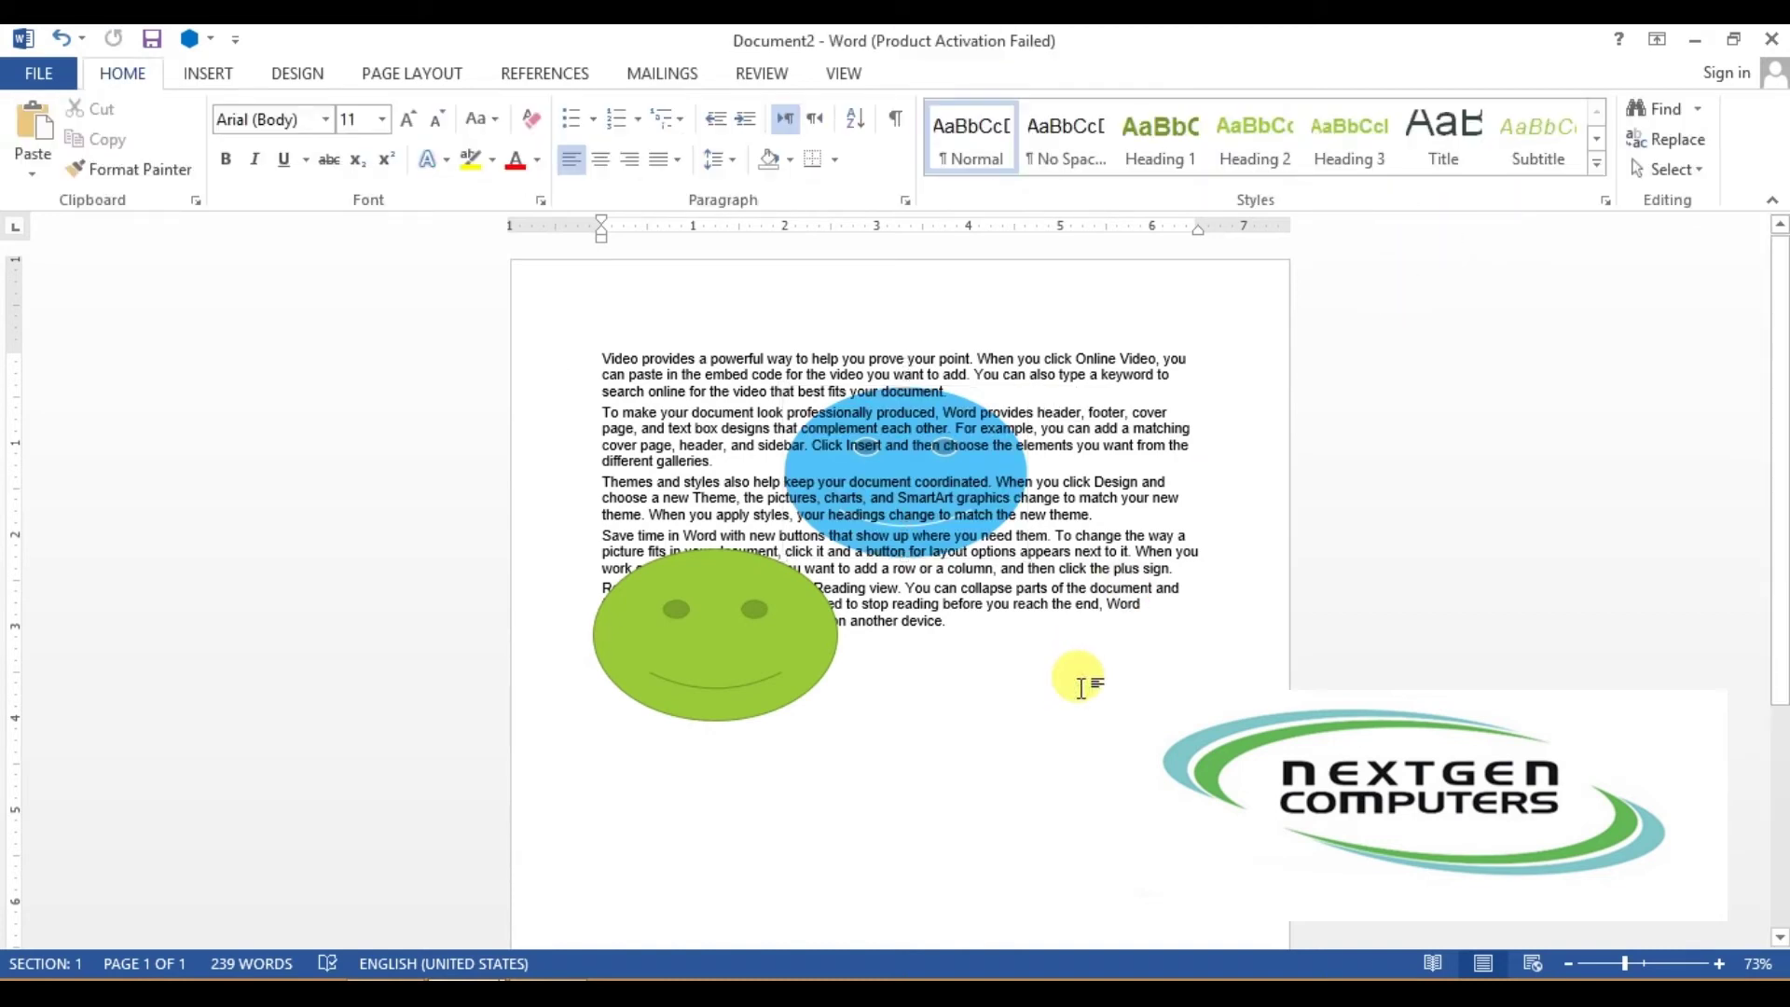
pyautogui.tripleClick(931, 505)
pyautogui.click(913, 455)
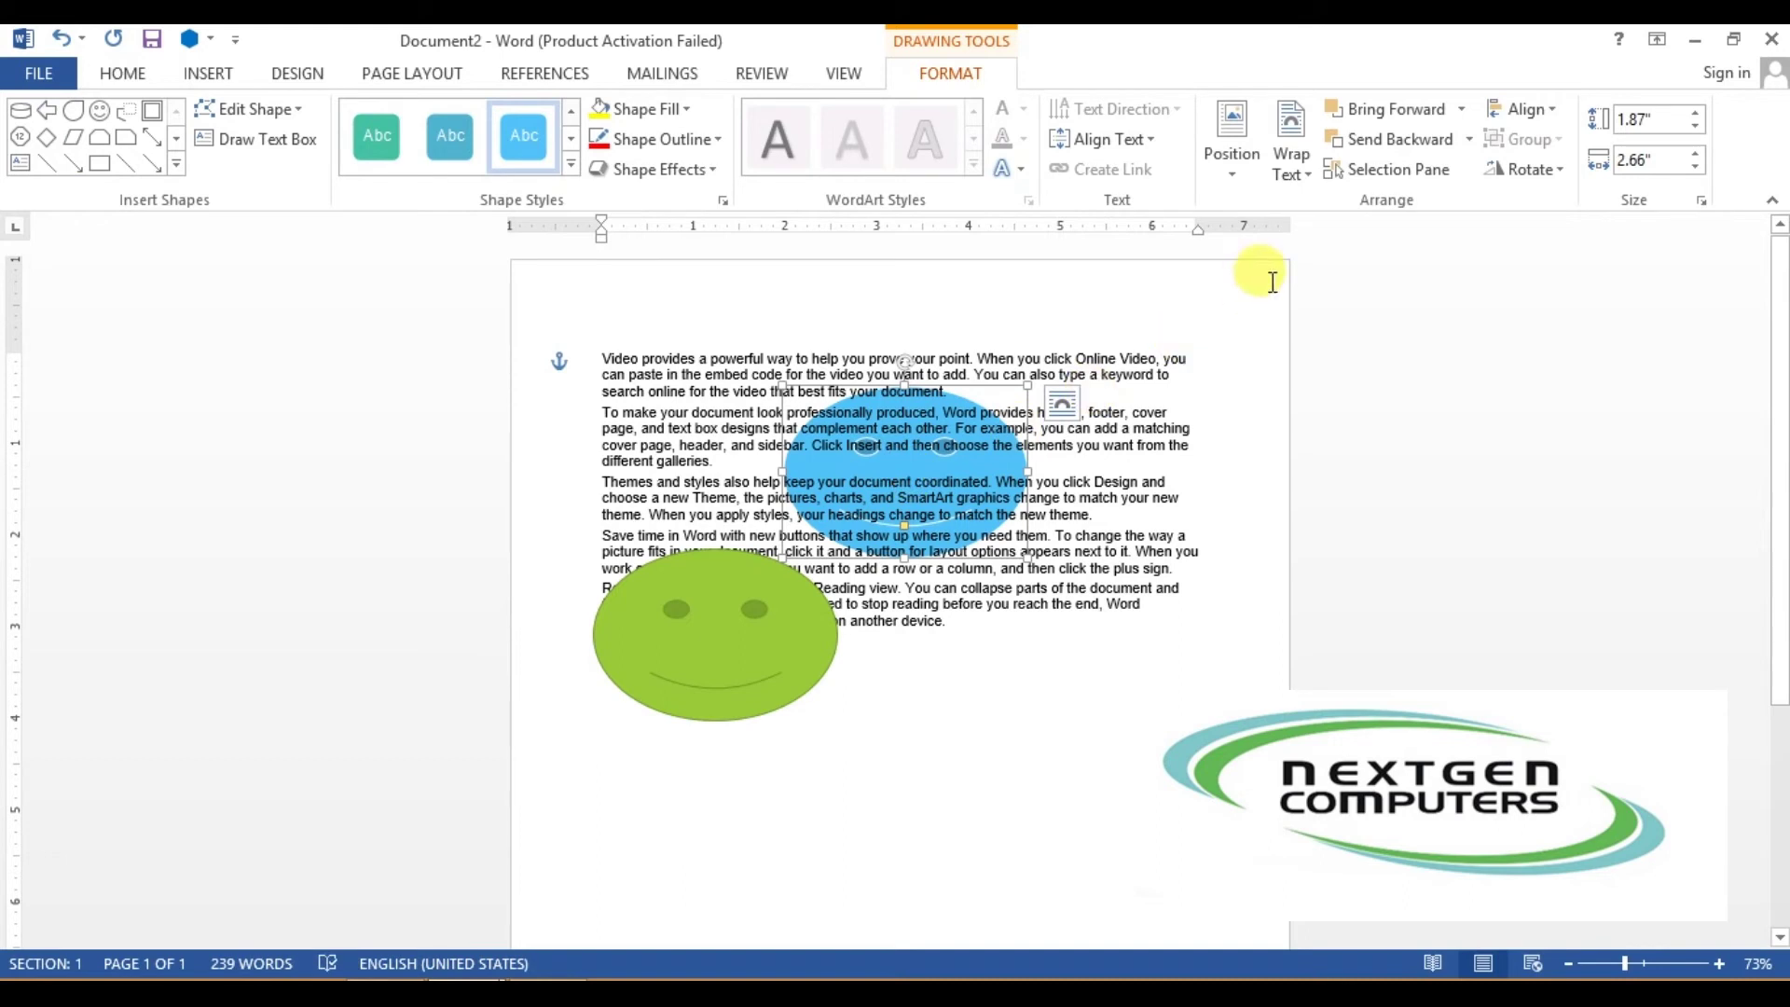
pyautogui.click(1072, 634)
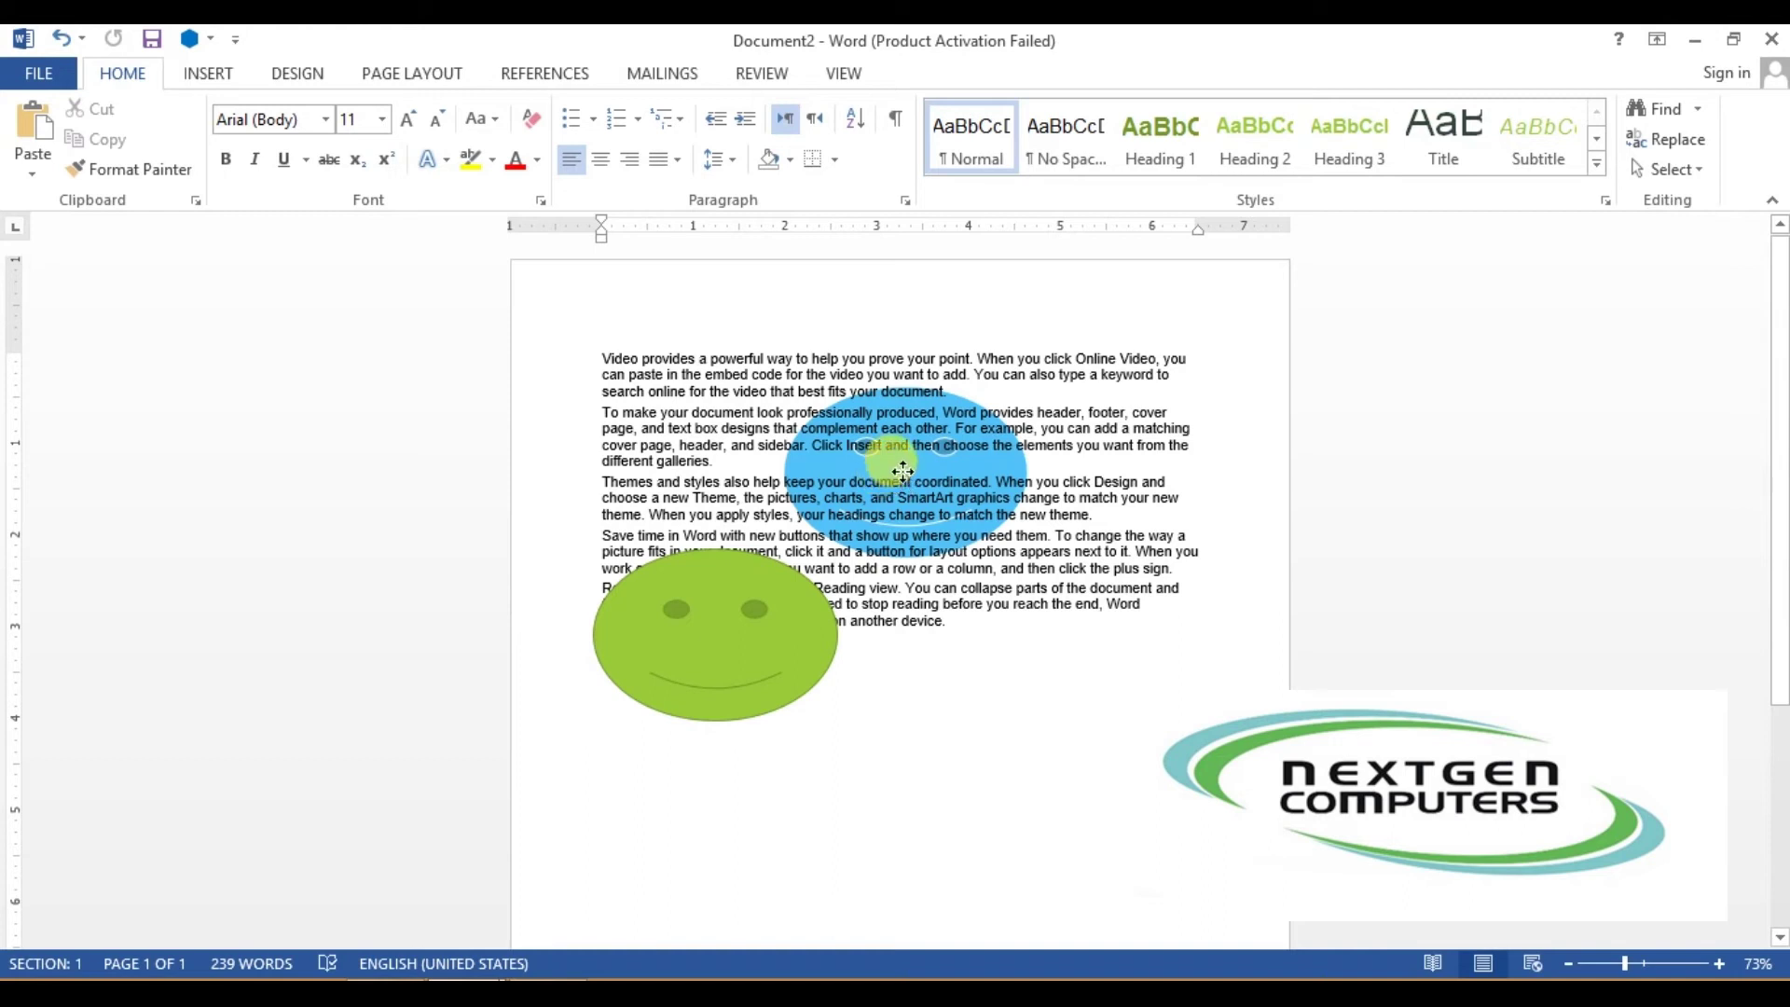
# Step: Select the blue smiley face behind the paragraphs and bring it in front of the text
pyautogui.click(903, 471)
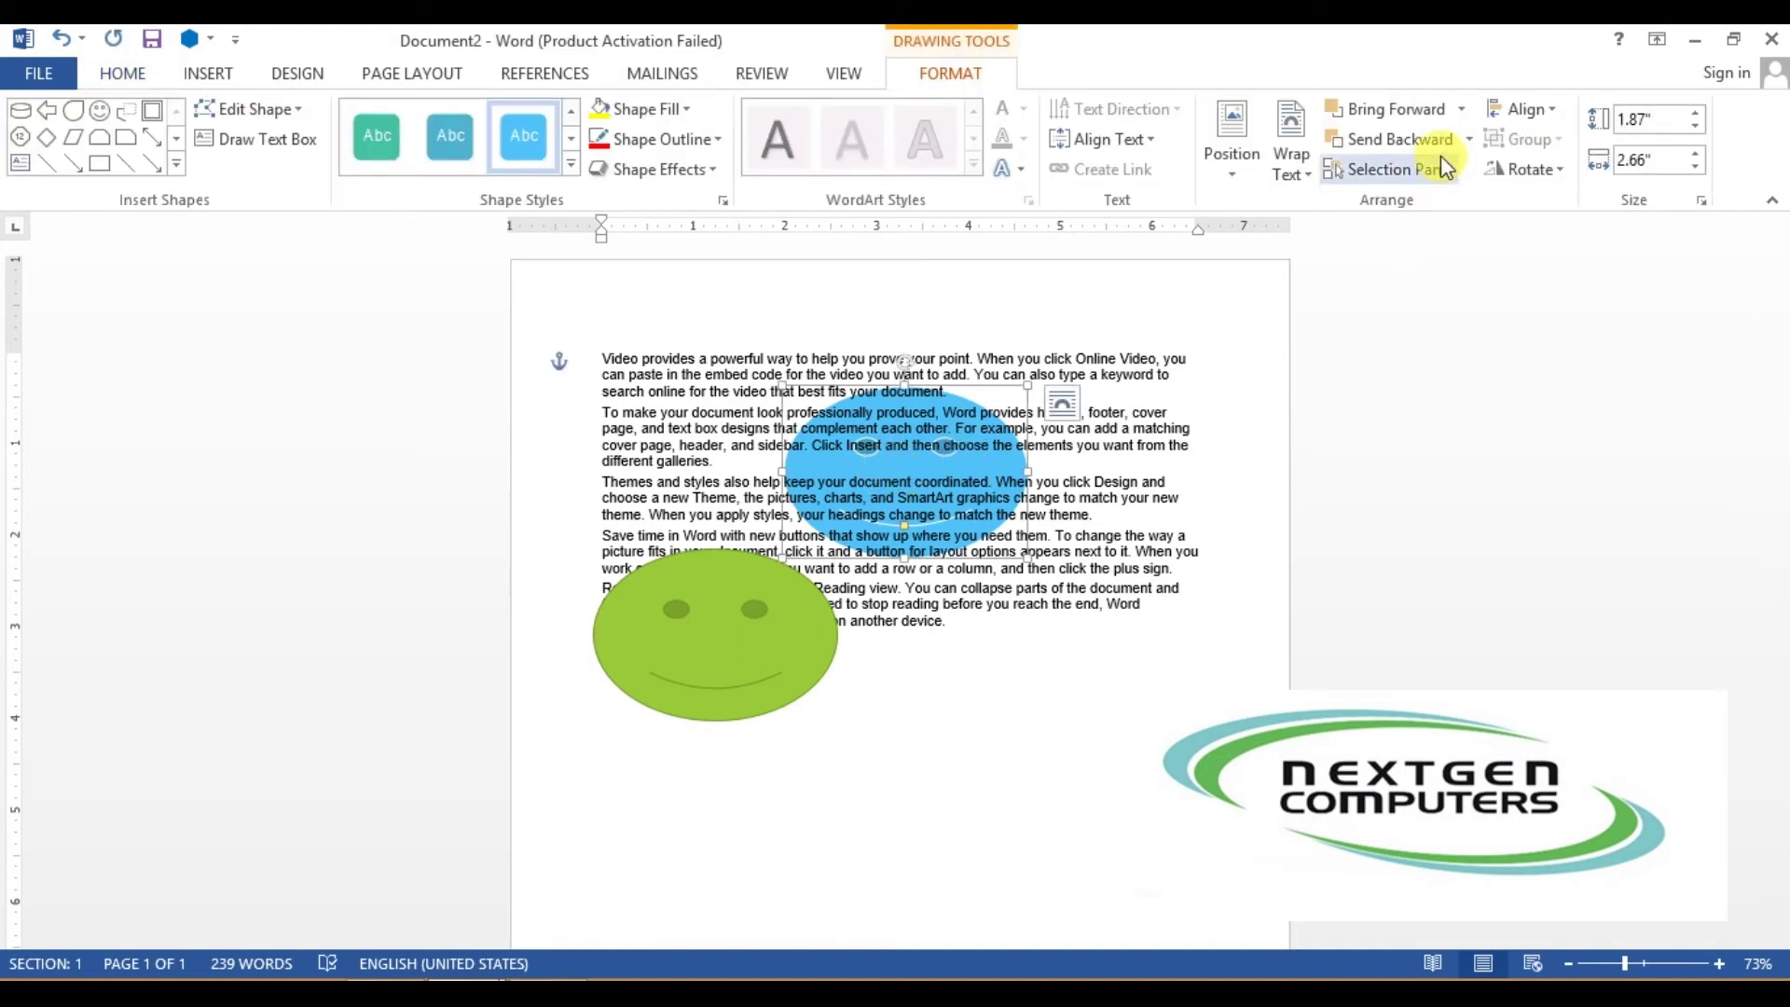
pyautogui.click(1462, 110)
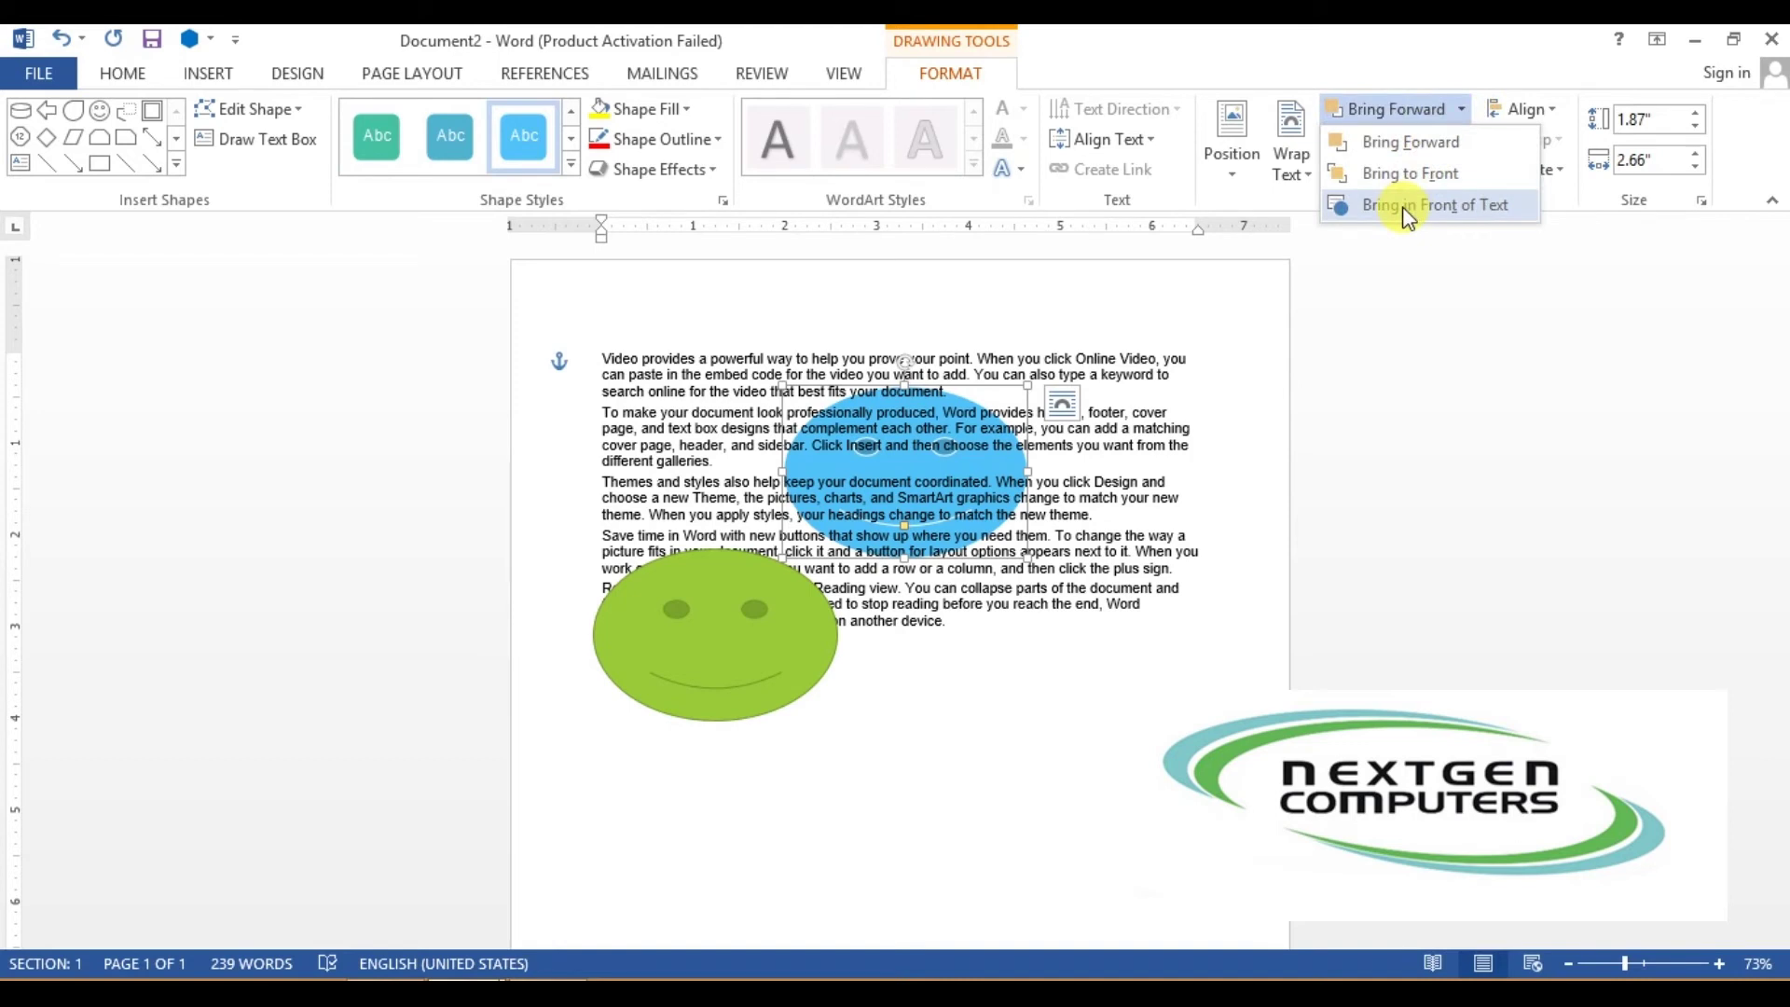
pyautogui.click(1406, 207)
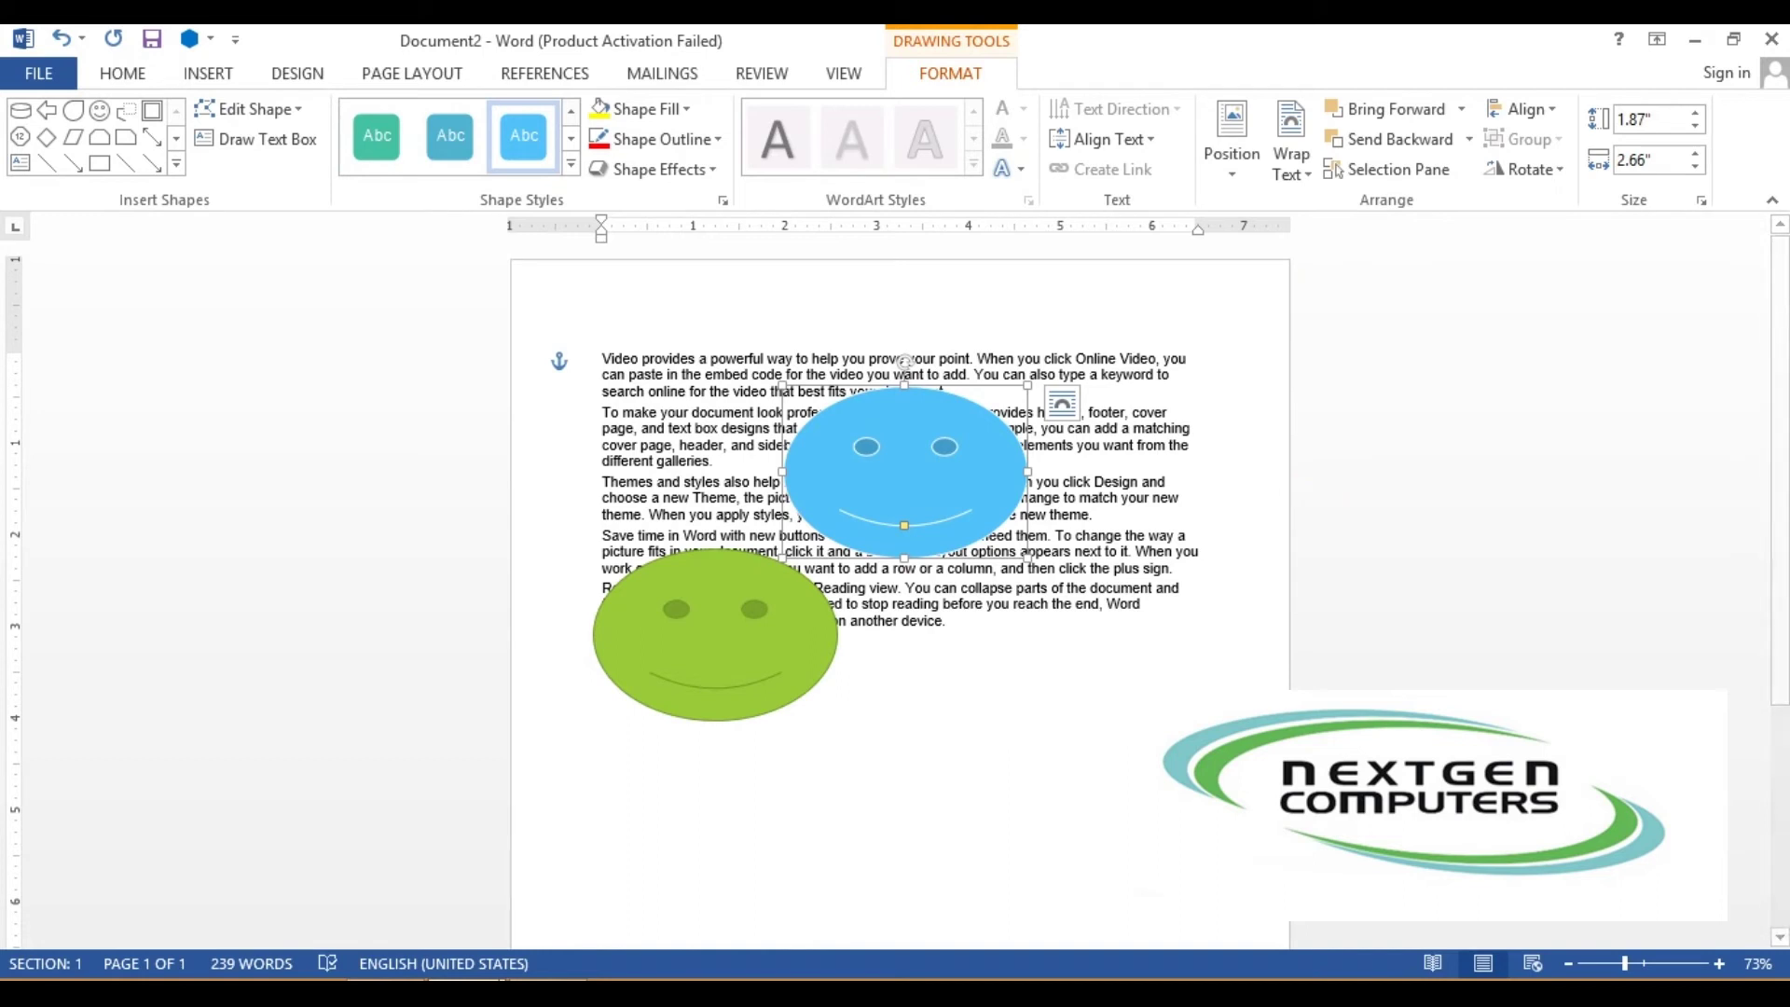
# Step: Use the Selection pane to hide both smiley faces and show them again, and select the blue one
pyautogui.click(1408, 171)
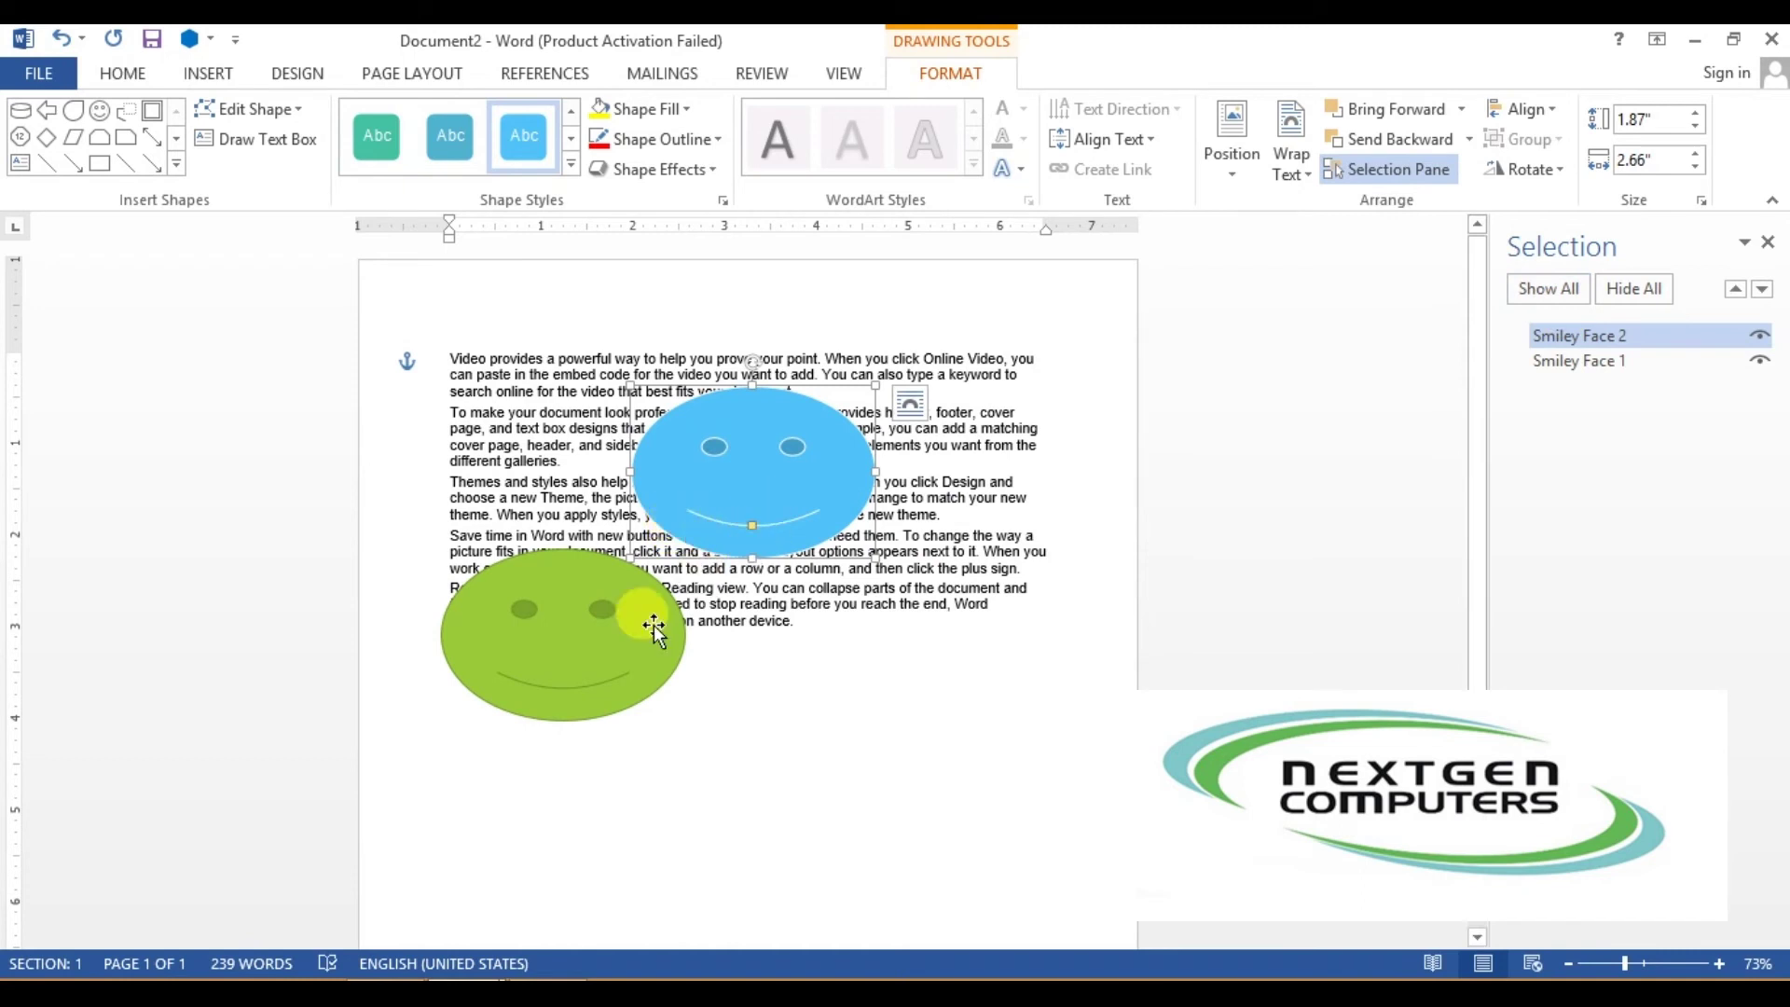
pyautogui.click(597, 657)
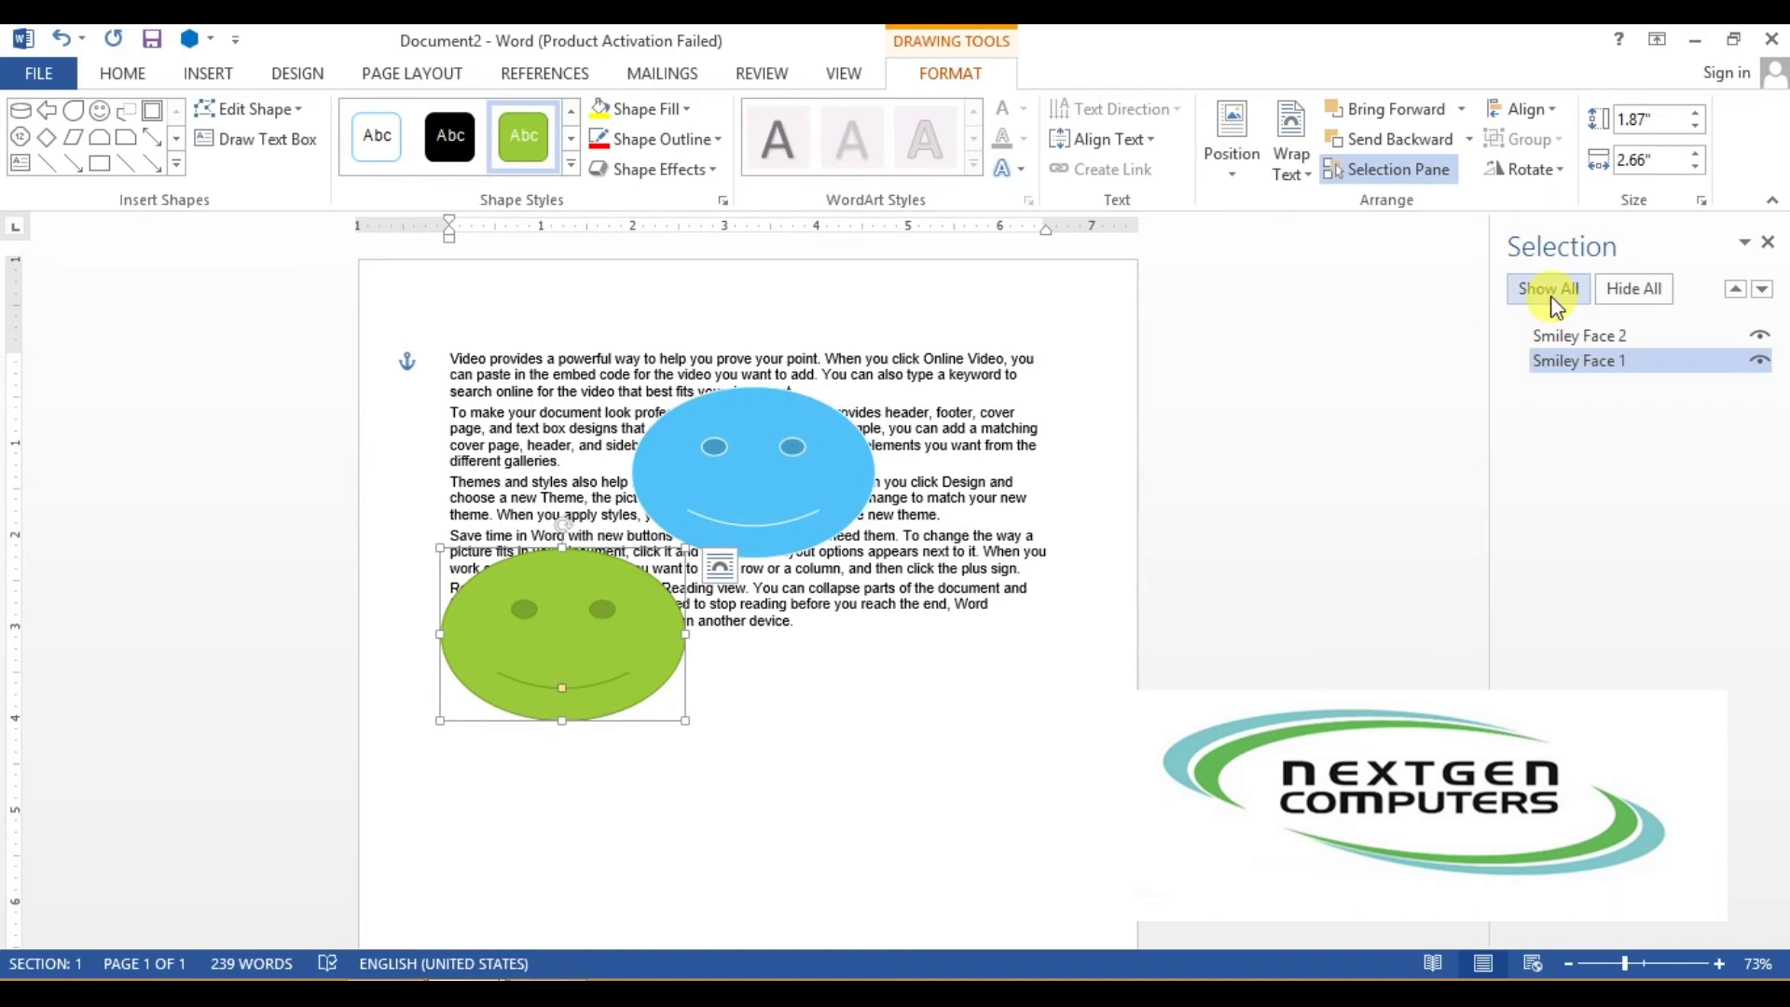
pyautogui.click(1634, 291)
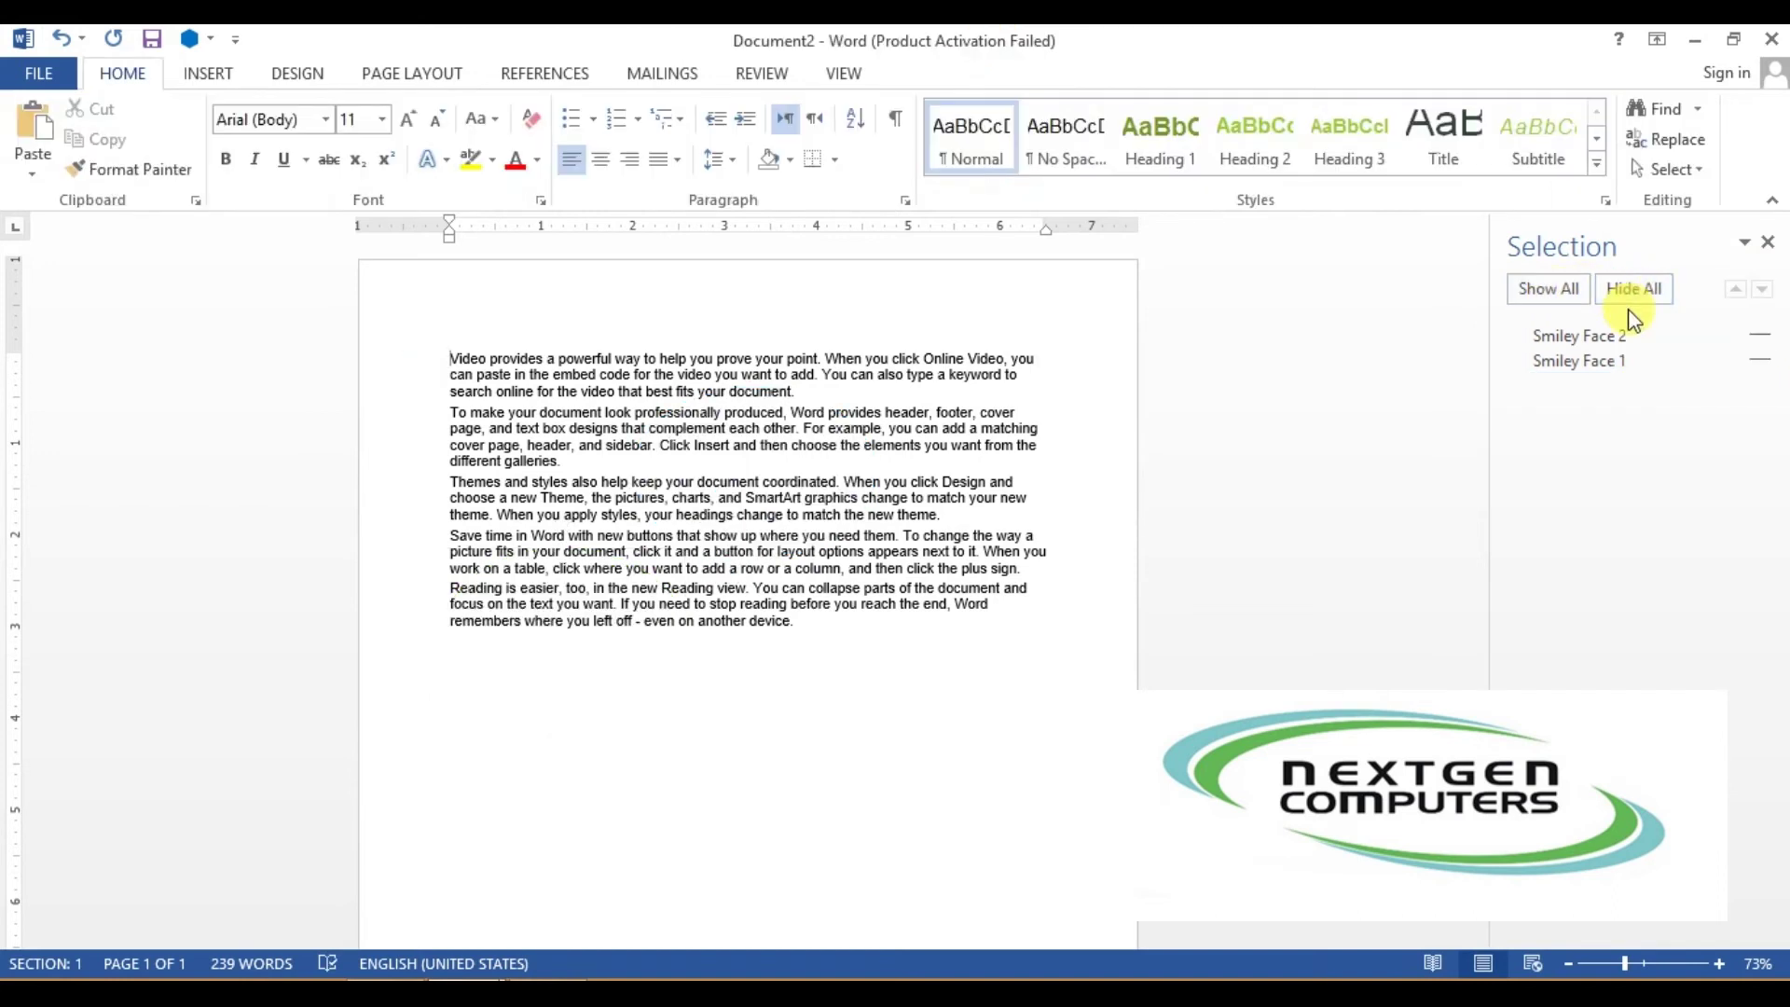
pyautogui.click(1555, 287)
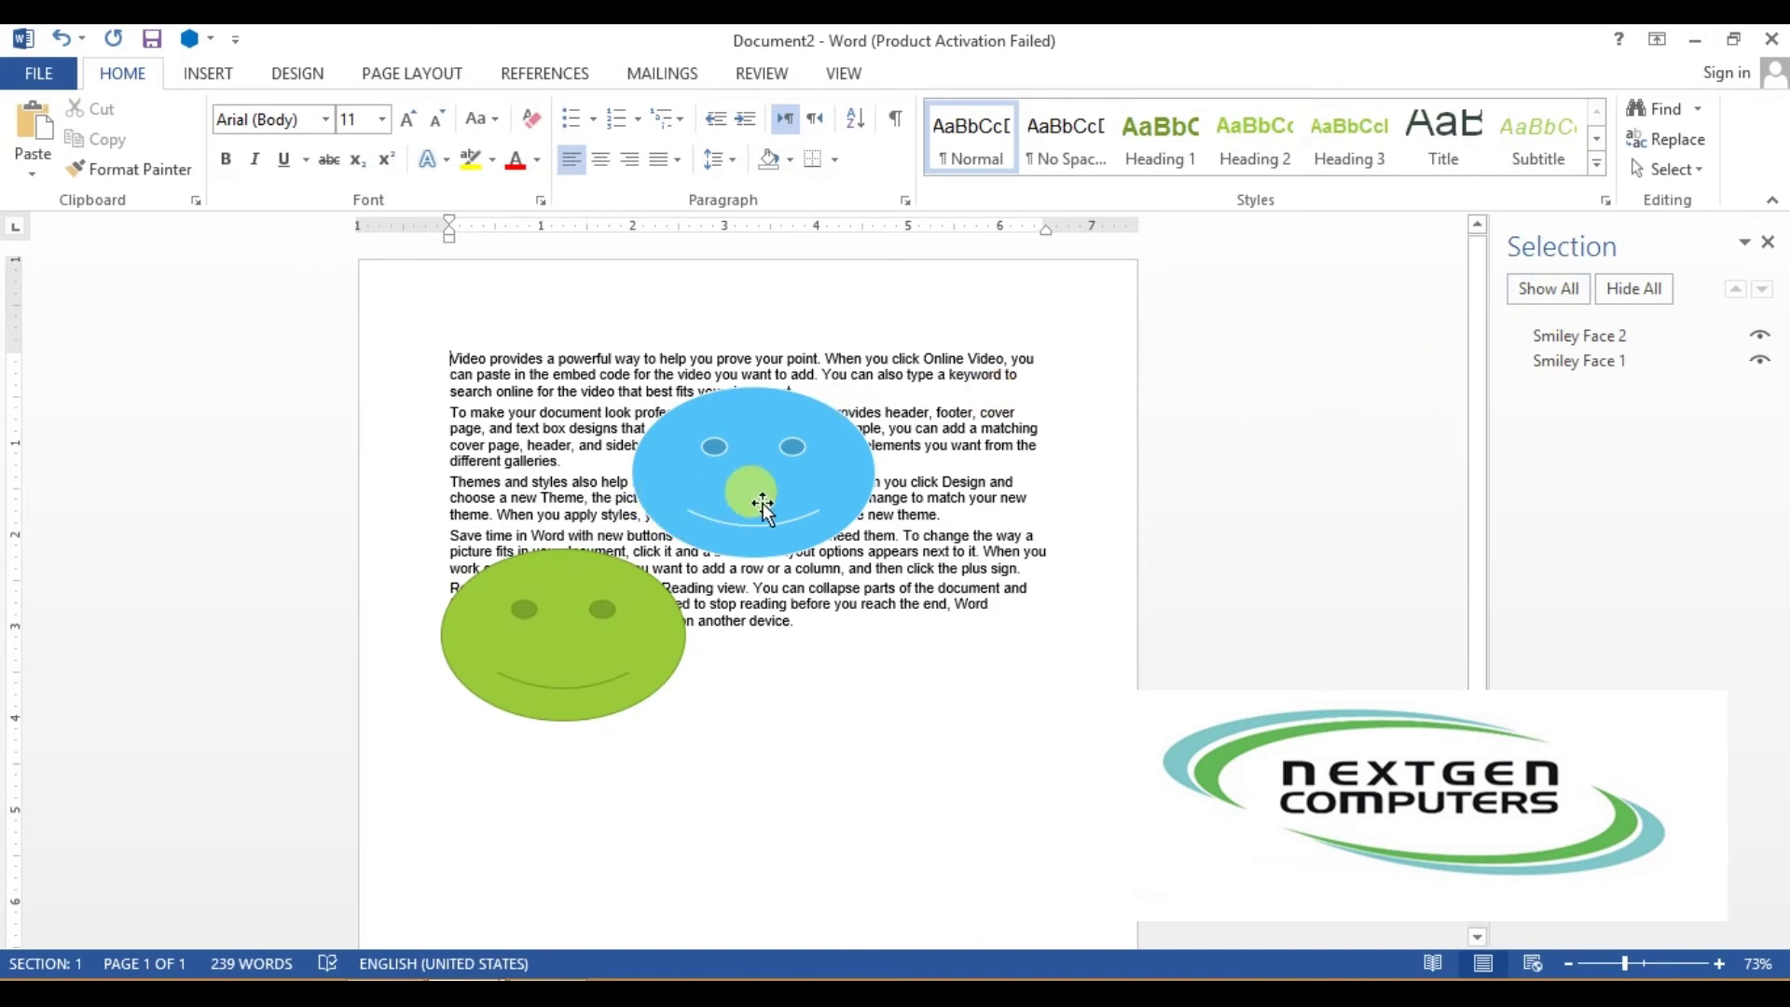
pyautogui.click(798, 462)
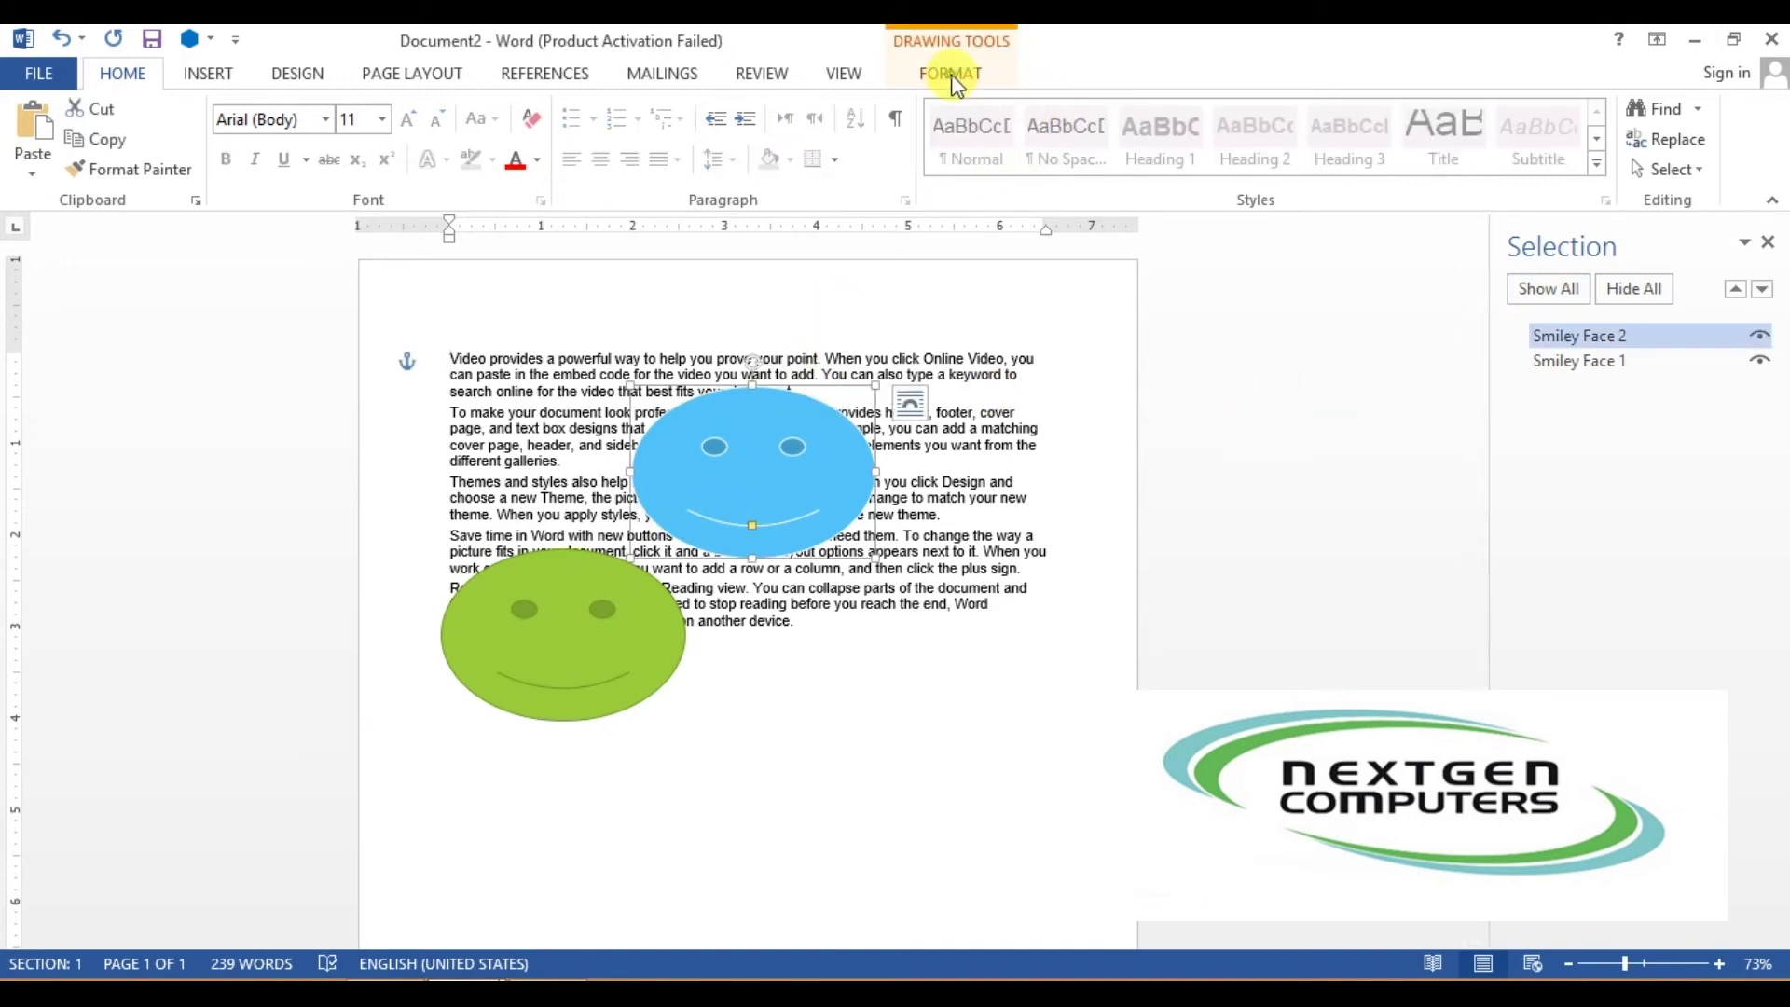
# Step: Close the Selection pane and align the blue smiley face to the right margin
pyautogui.click(951, 74)
pyautogui.click(1767, 241)
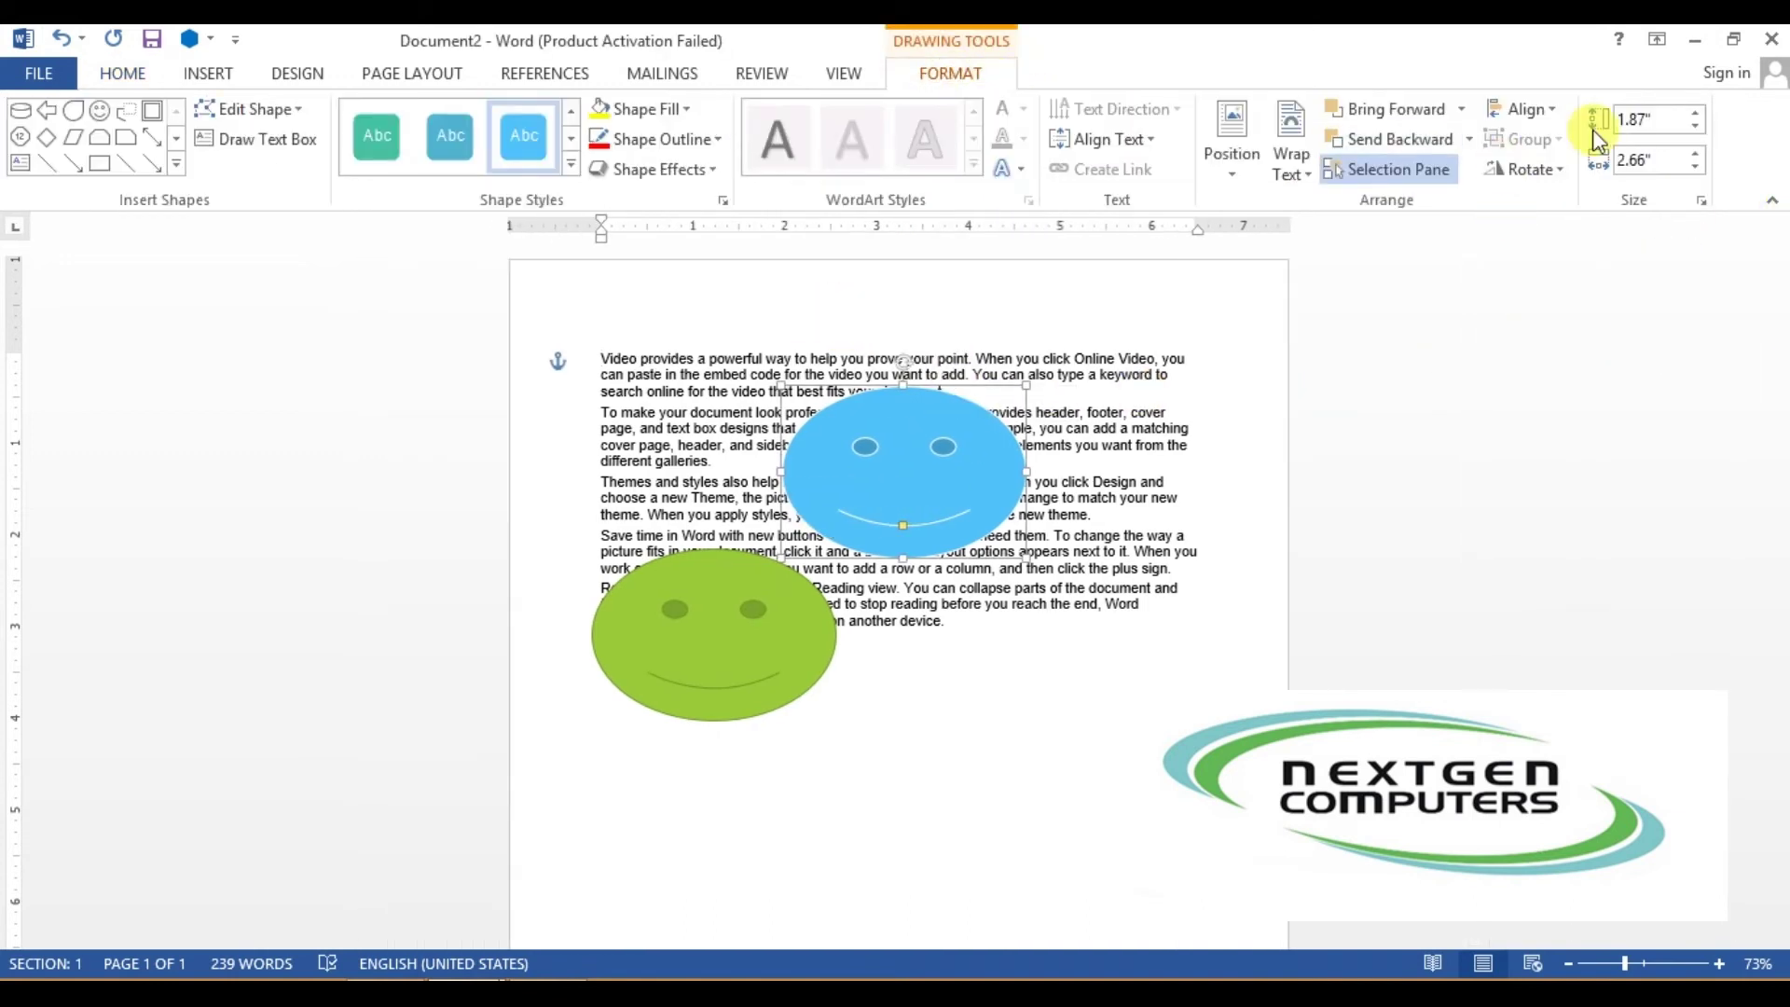
pyautogui.click(1545, 122)
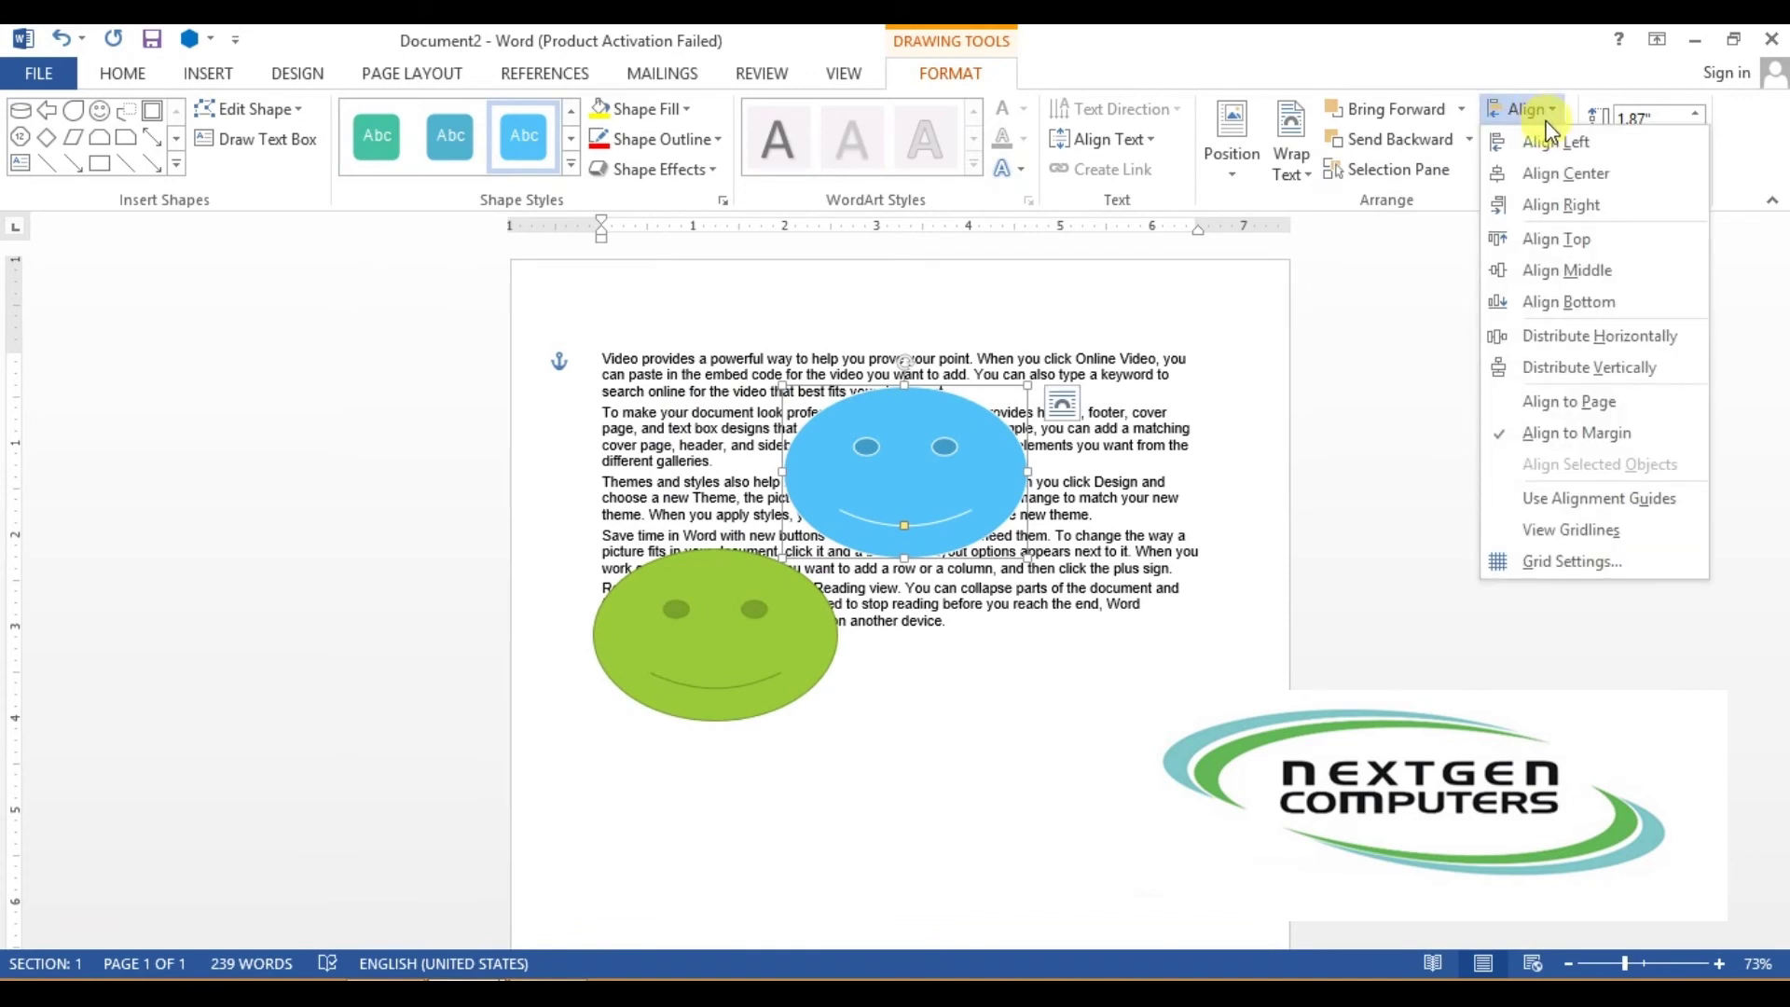
pyautogui.click(1550, 203)
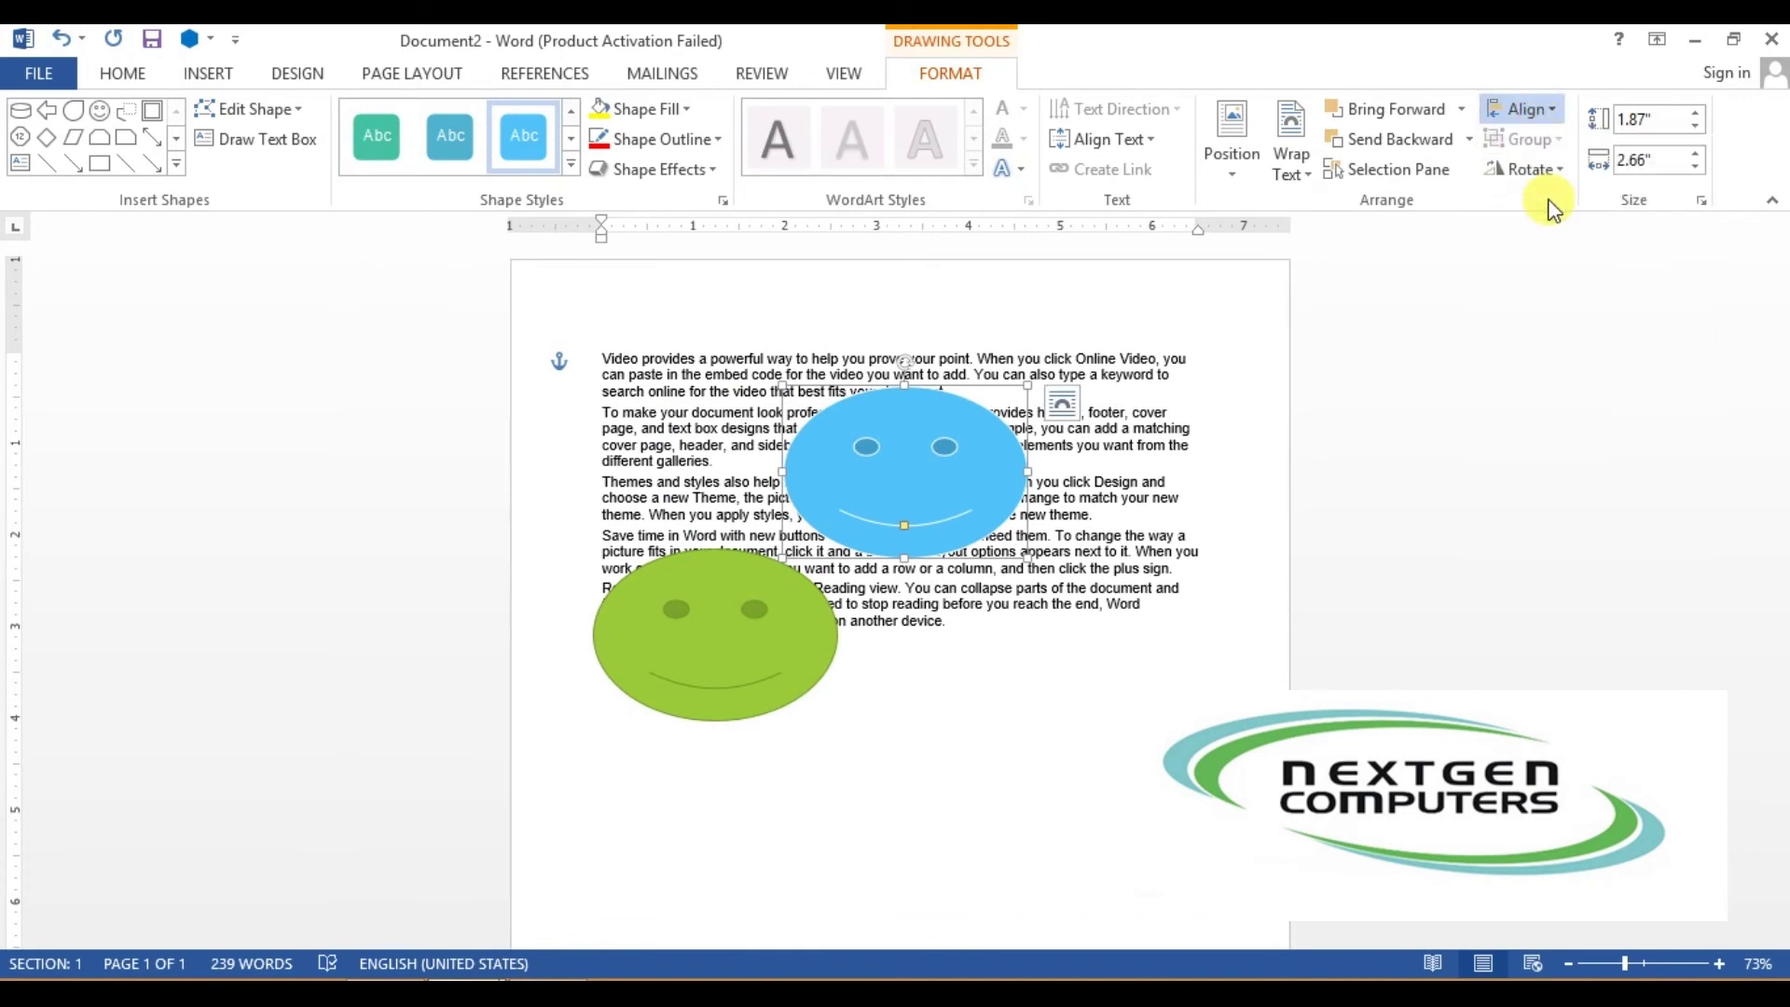
# Step: Align the blue smiley face to the middle and then to the bottom, relative to the margins
pyautogui.click(1547, 110)
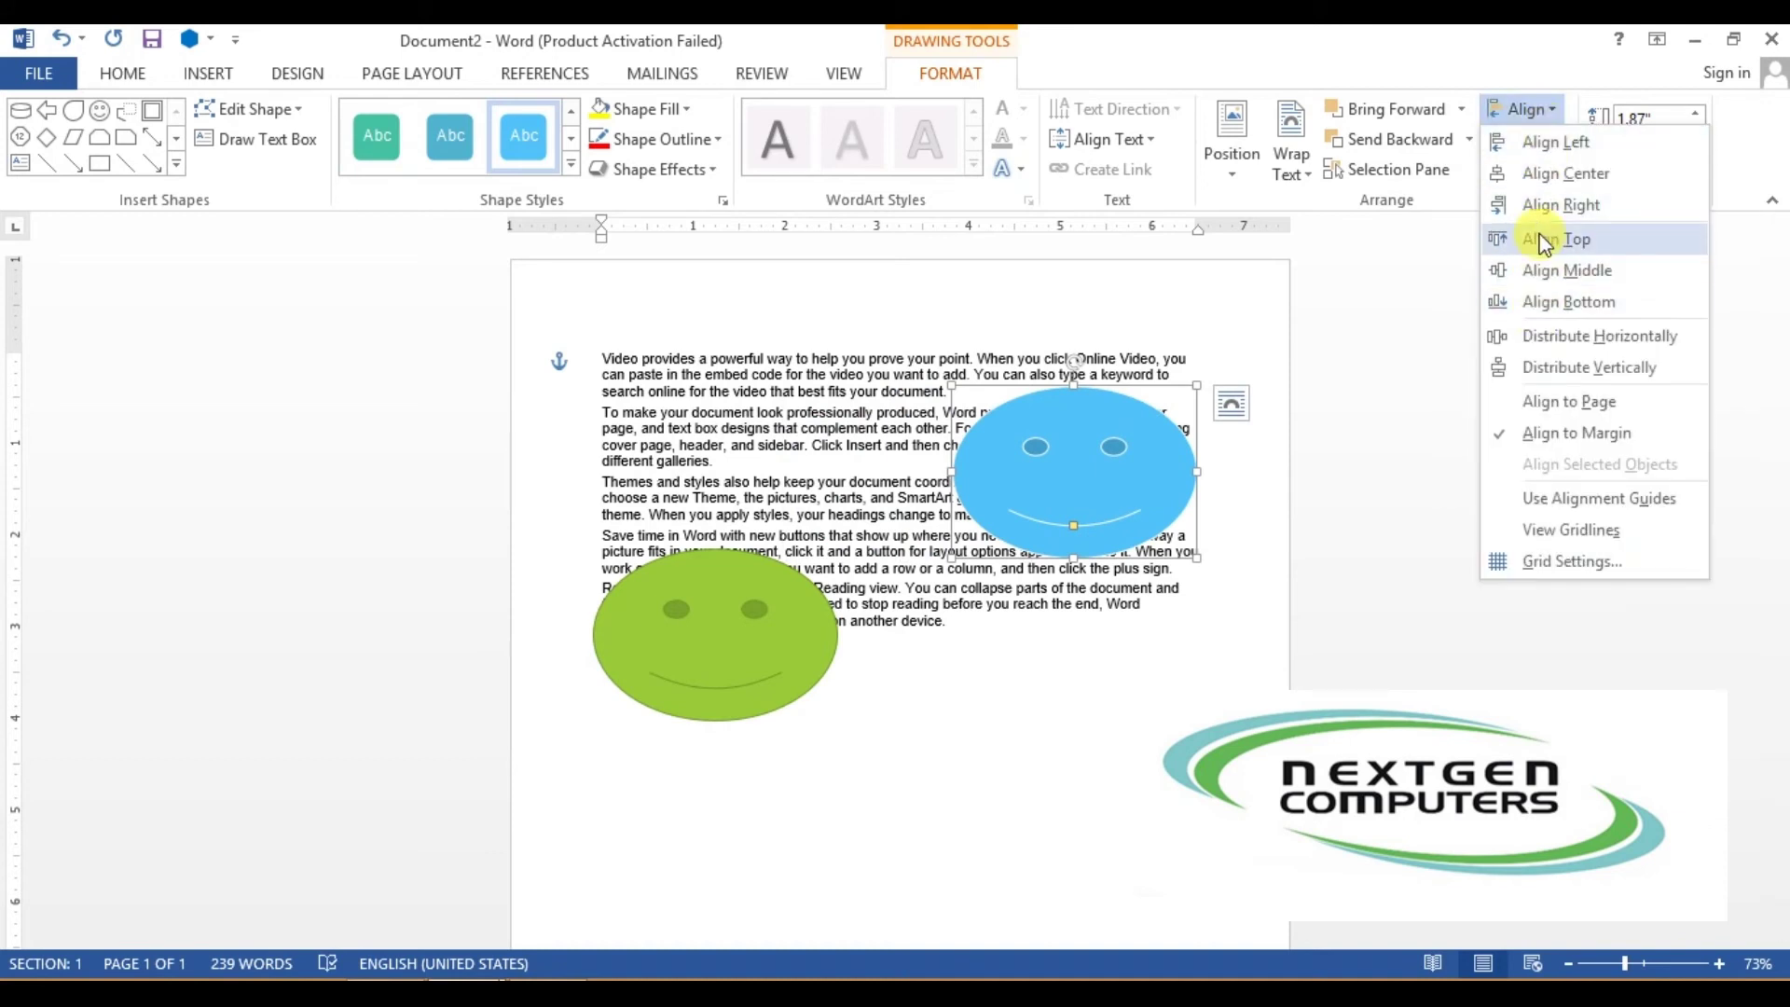
pyautogui.click(1546, 269)
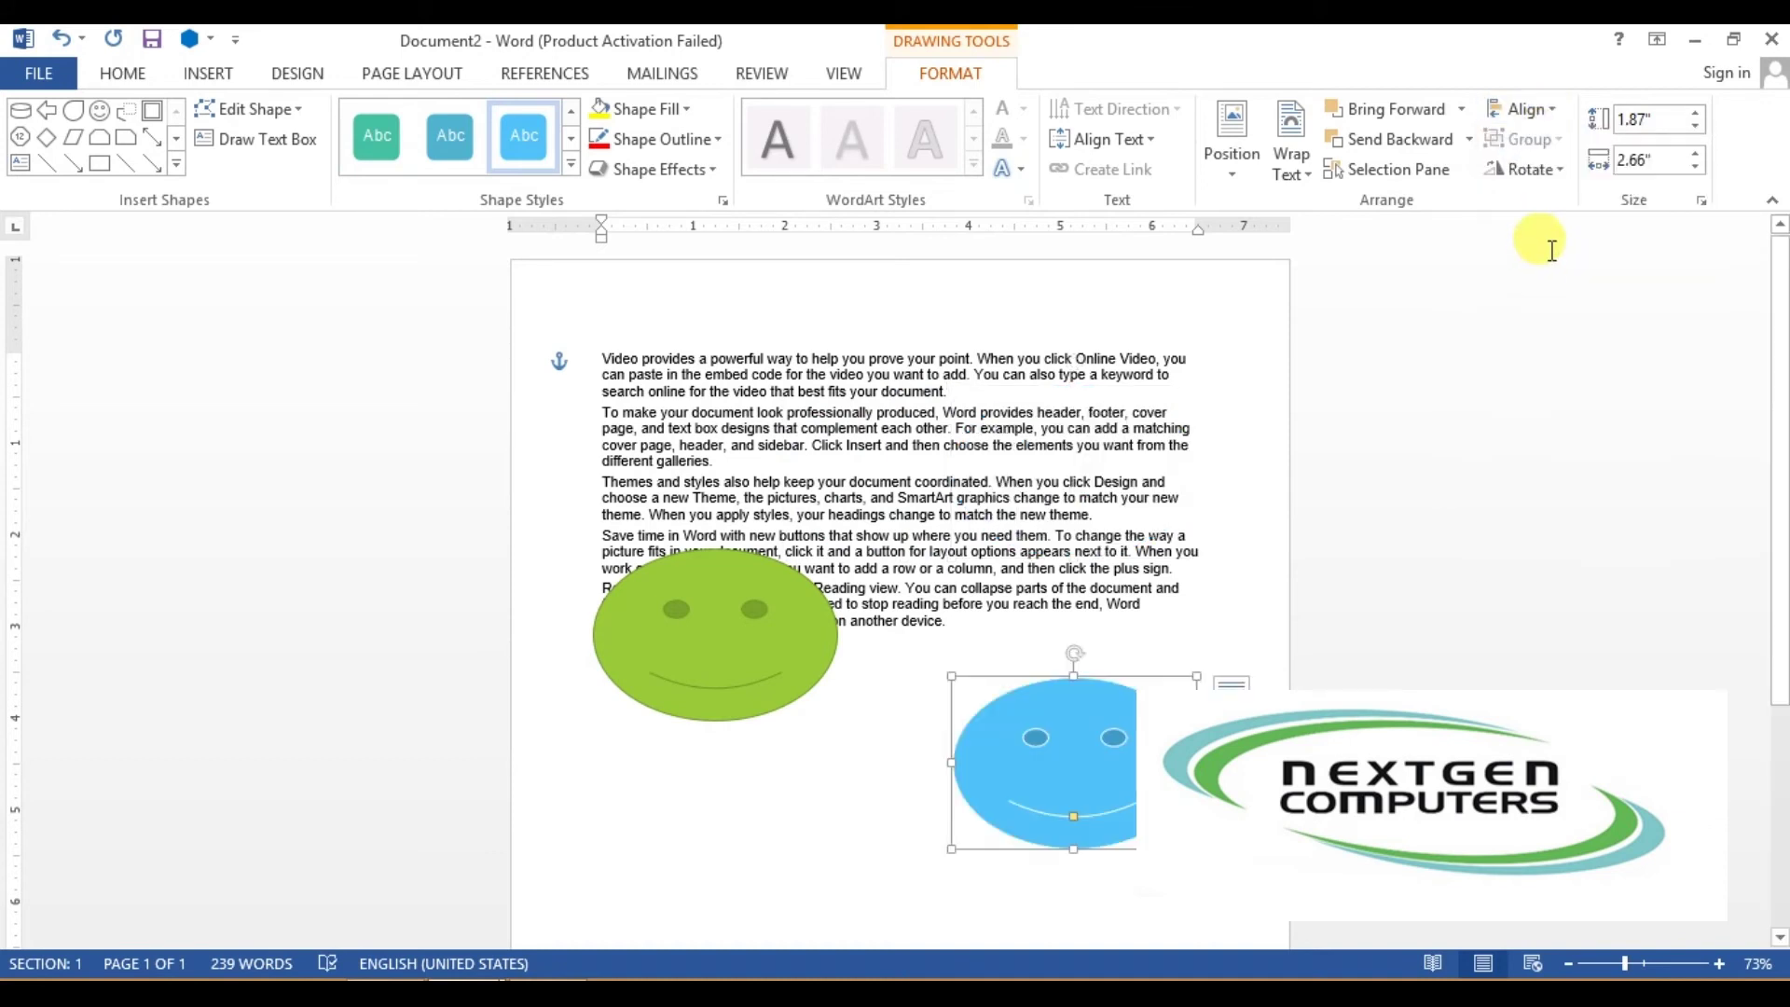
pyautogui.click(1544, 109)
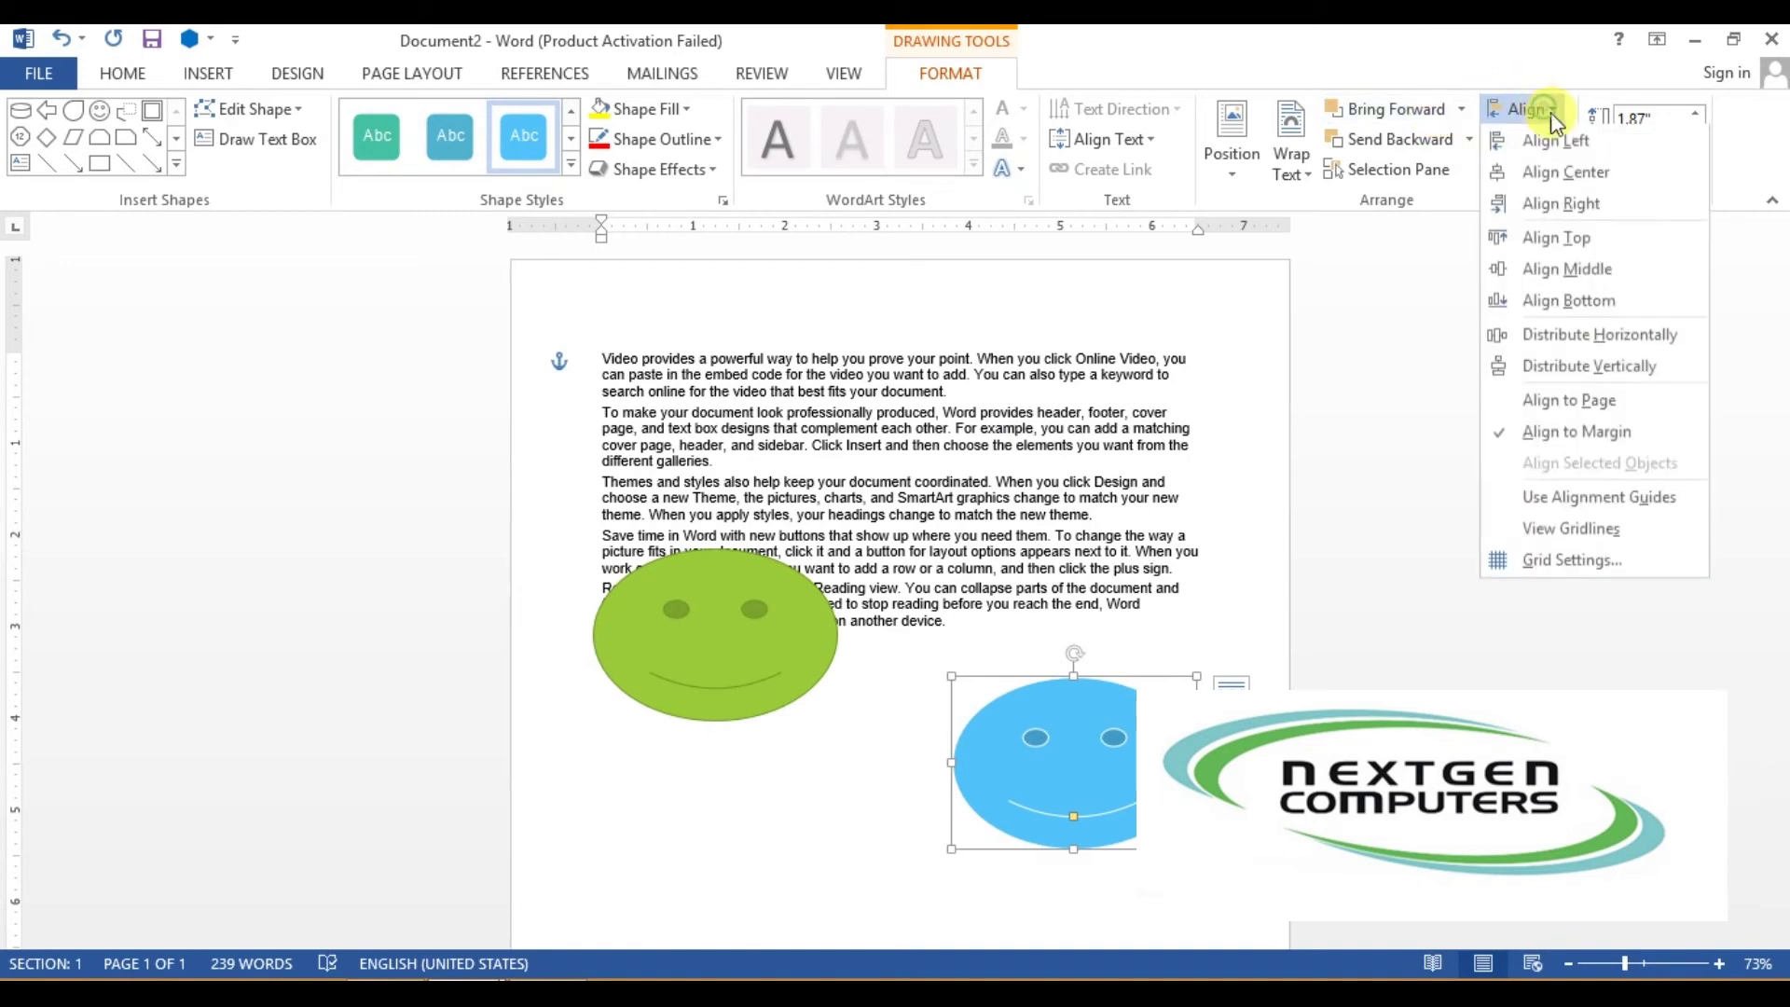
pyautogui.click(1566, 302)
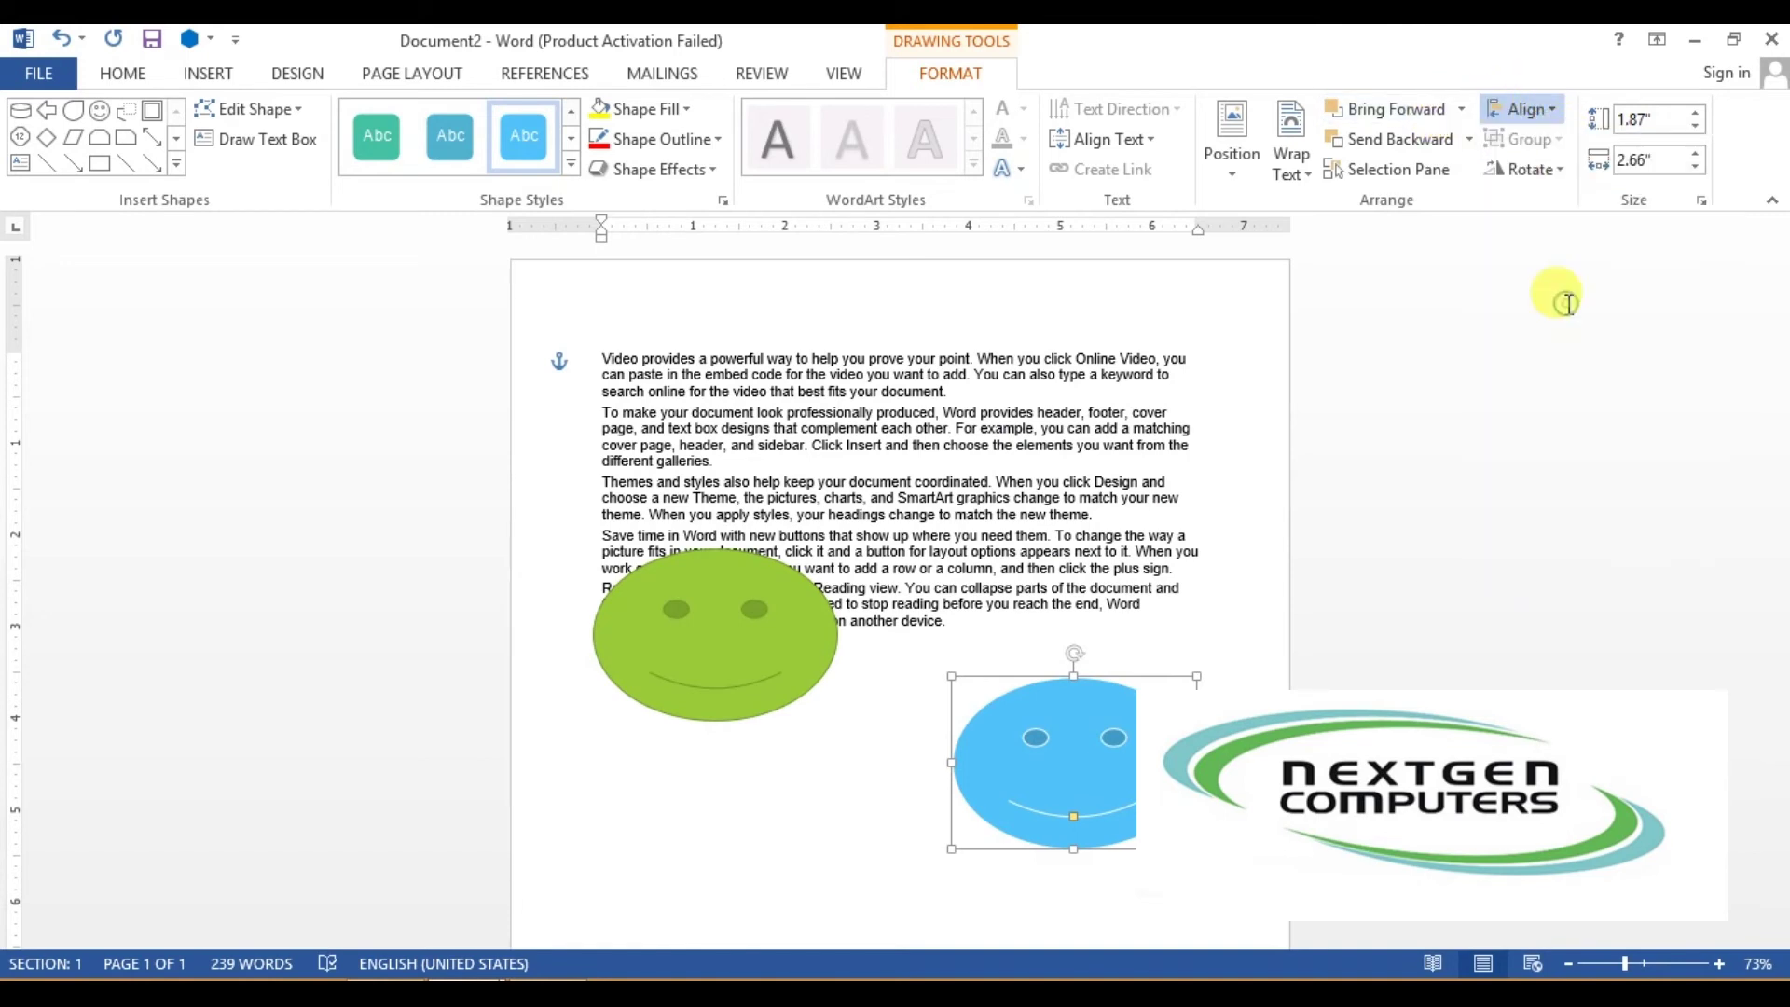
pyautogui.scroll(-1, 1779, 639)
pyautogui.moveTo(1779, 638); pyautogui.dragTo(1778, 793)
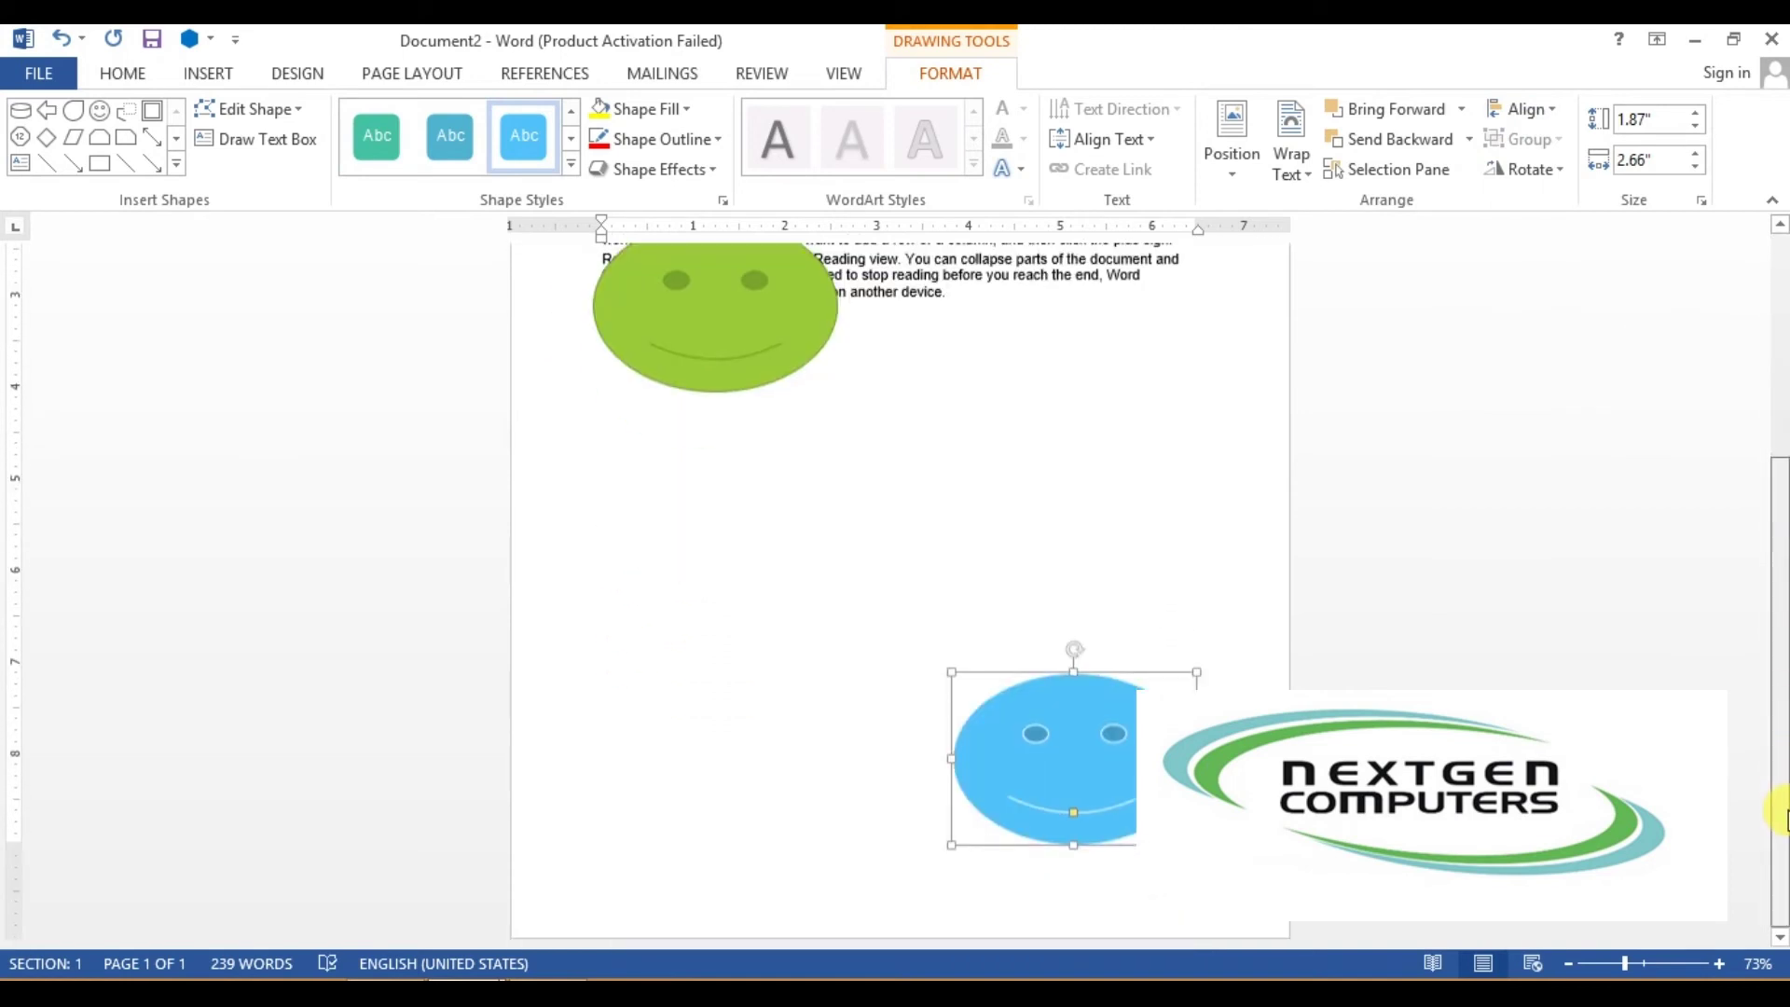
# Step: Delete the green smiley face and select the blue one
pyautogui.click(734, 322)
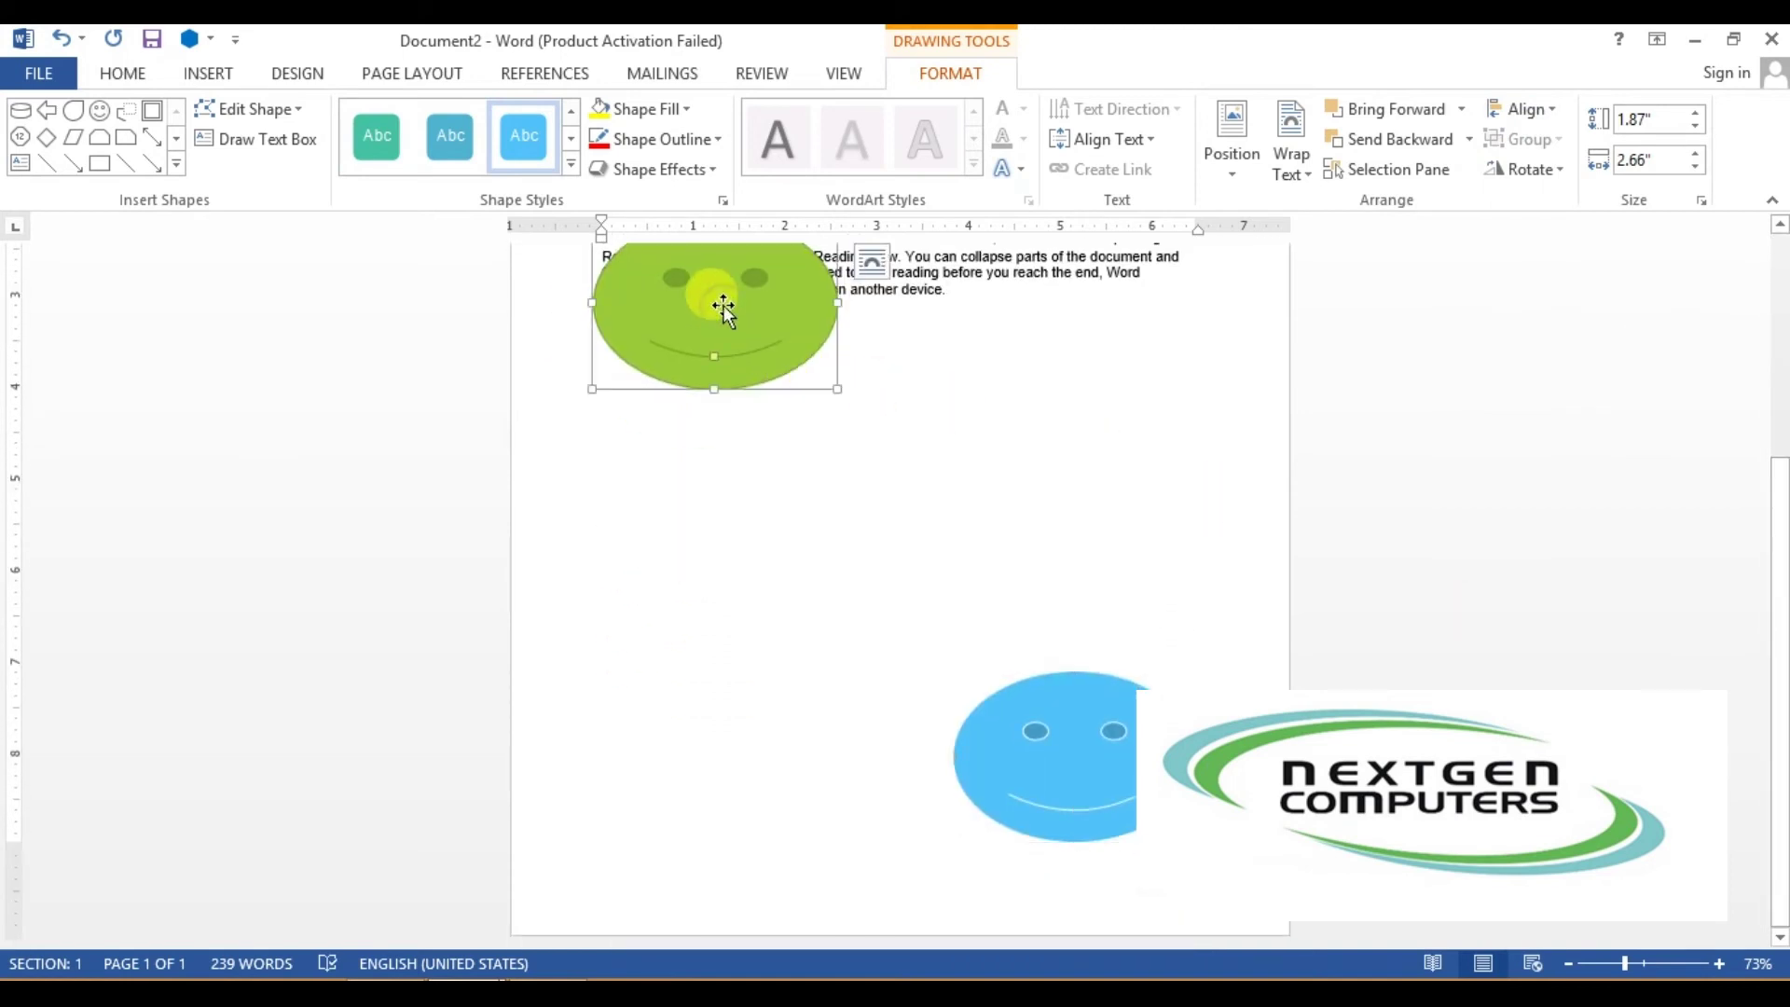
pyautogui.press('Delete')
pyautogui.click(1103, 747)
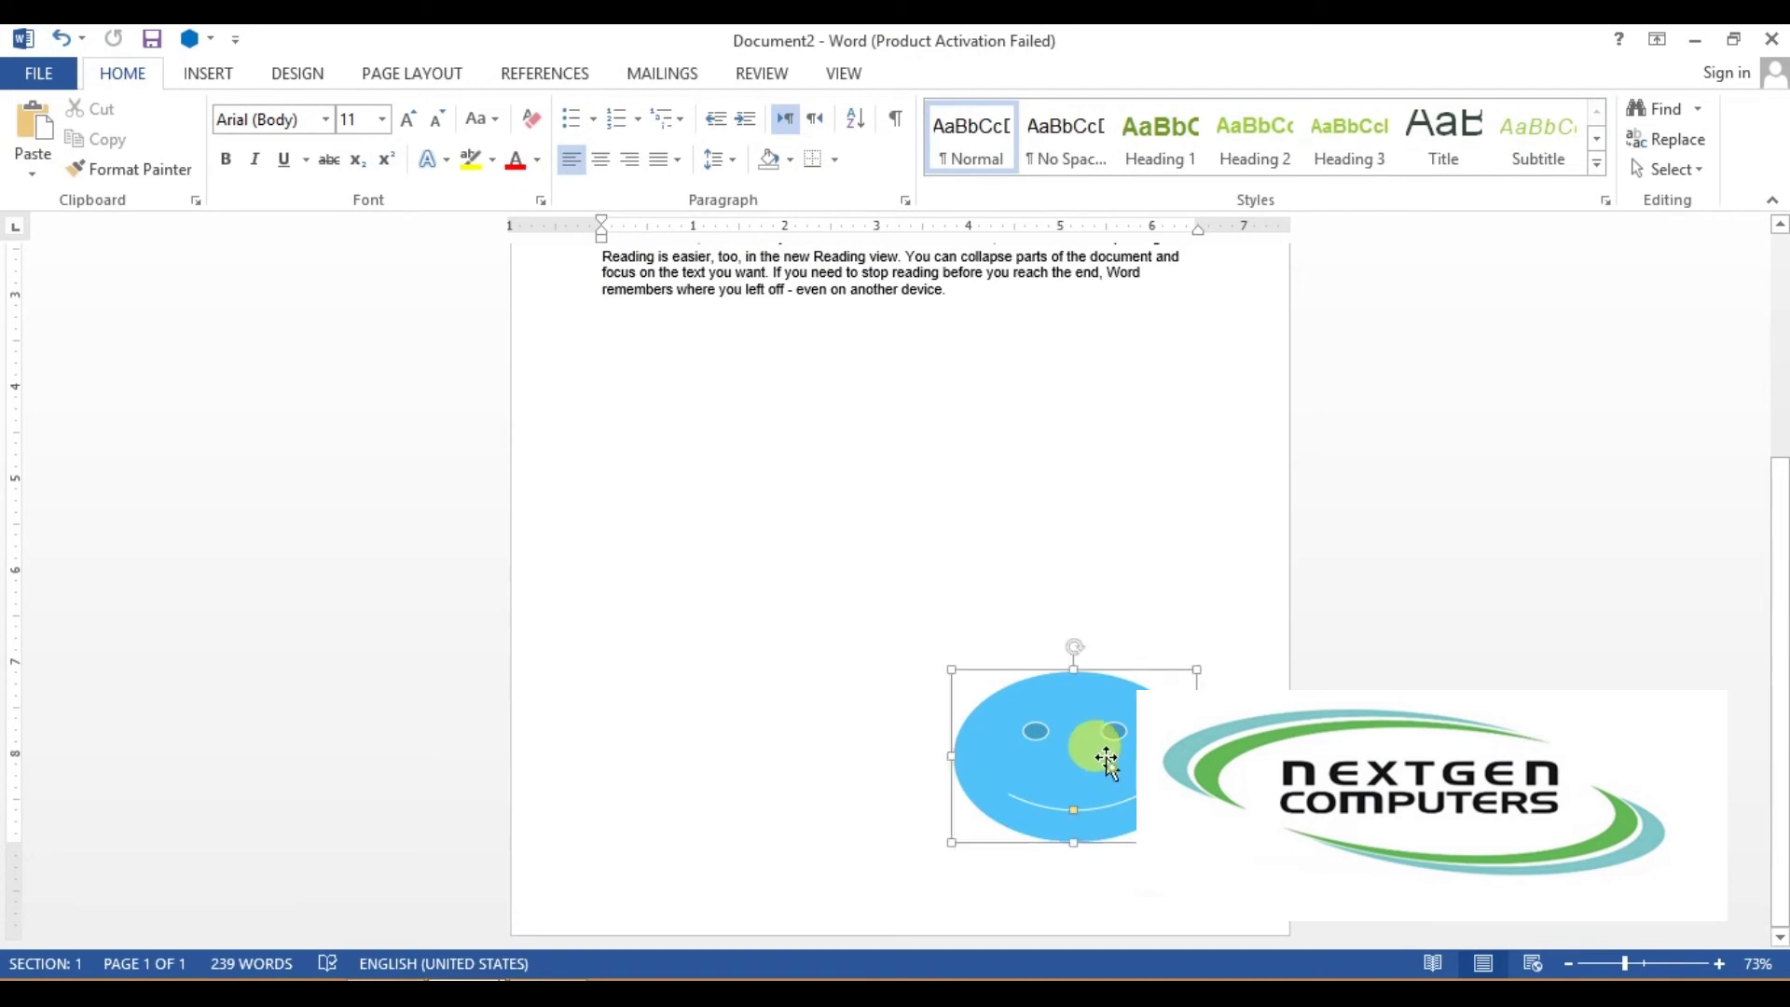
# Step: Set the alignment reference to Align to Page and align the blue smiley face to the page's middle
pyautogui.click(951, 72)
pyautogui.click(1515, 112)
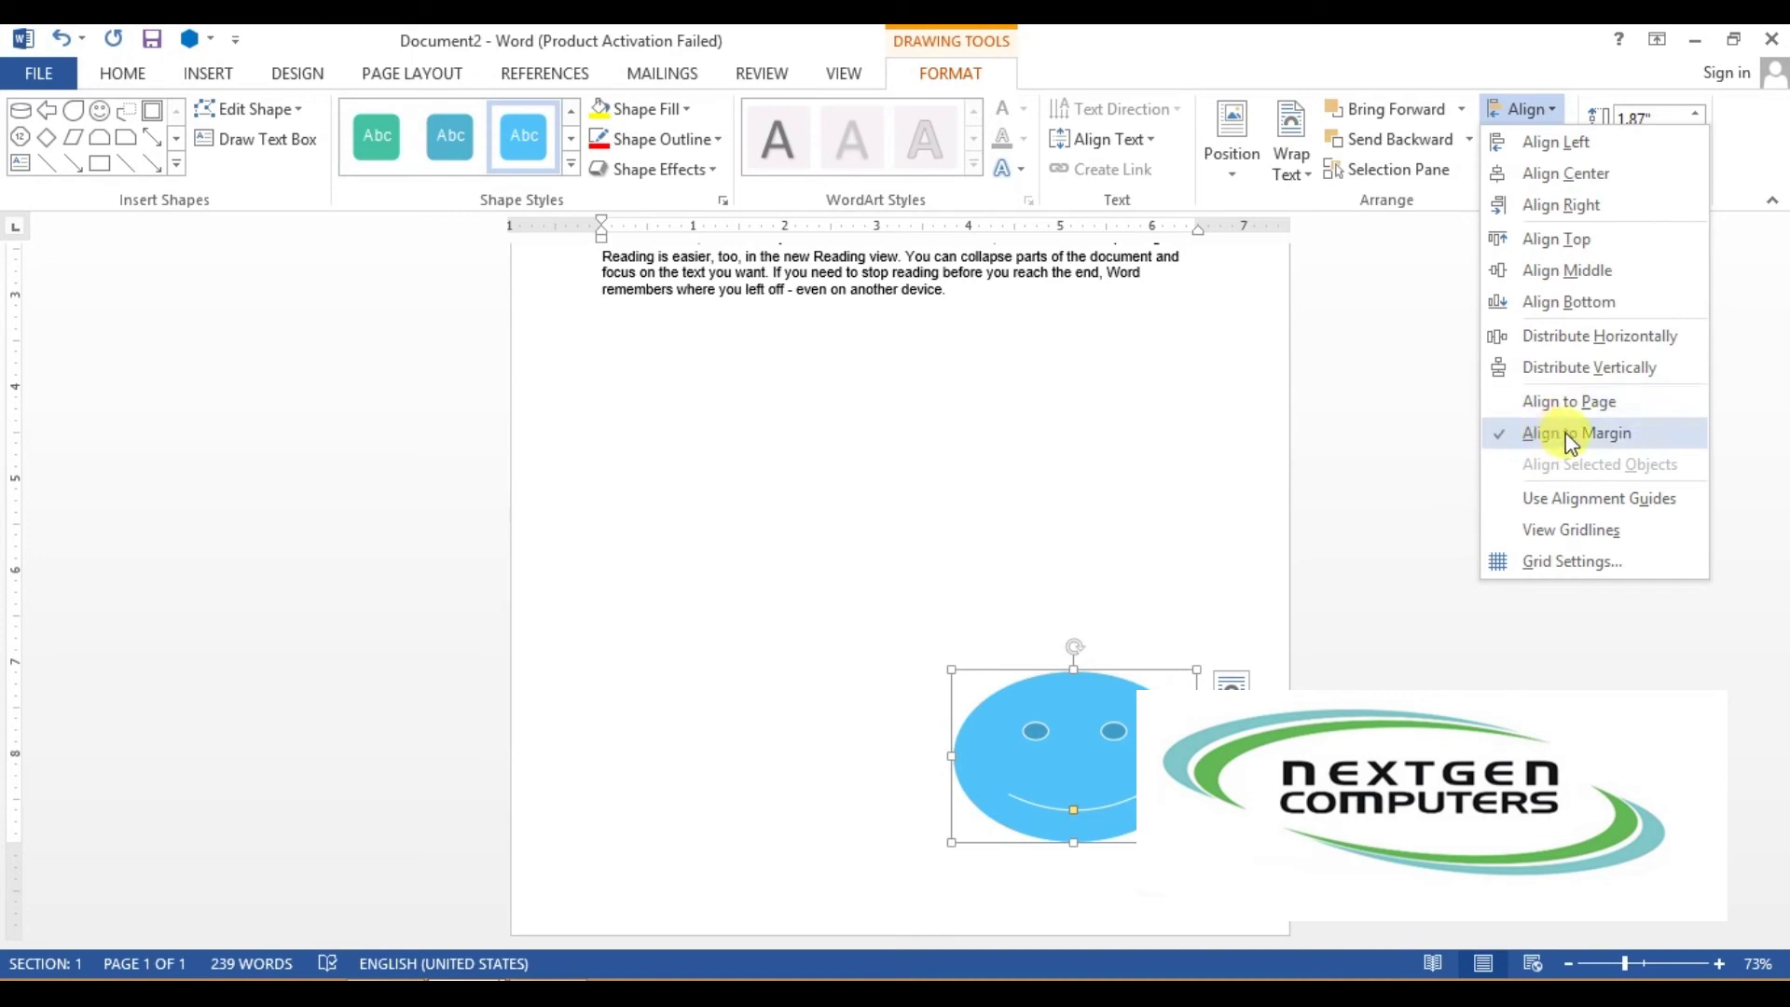
pyautogui.click(1573, 403)
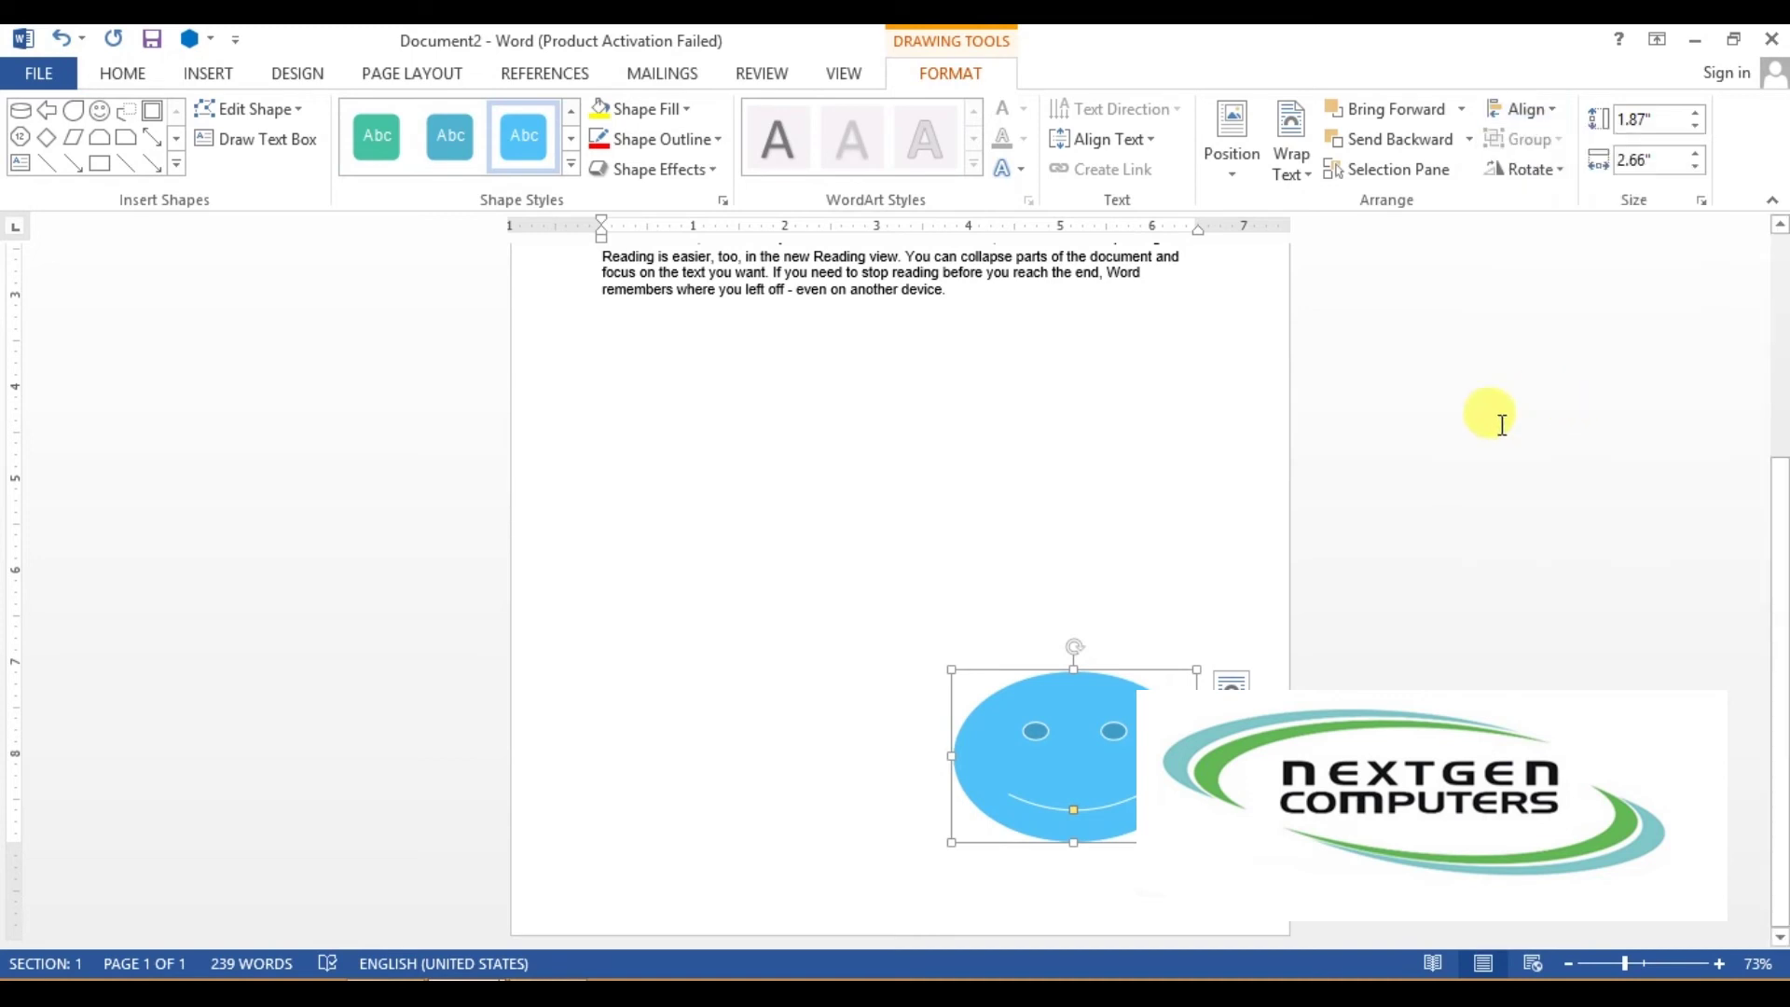
pyautogui.click(1548, 111)
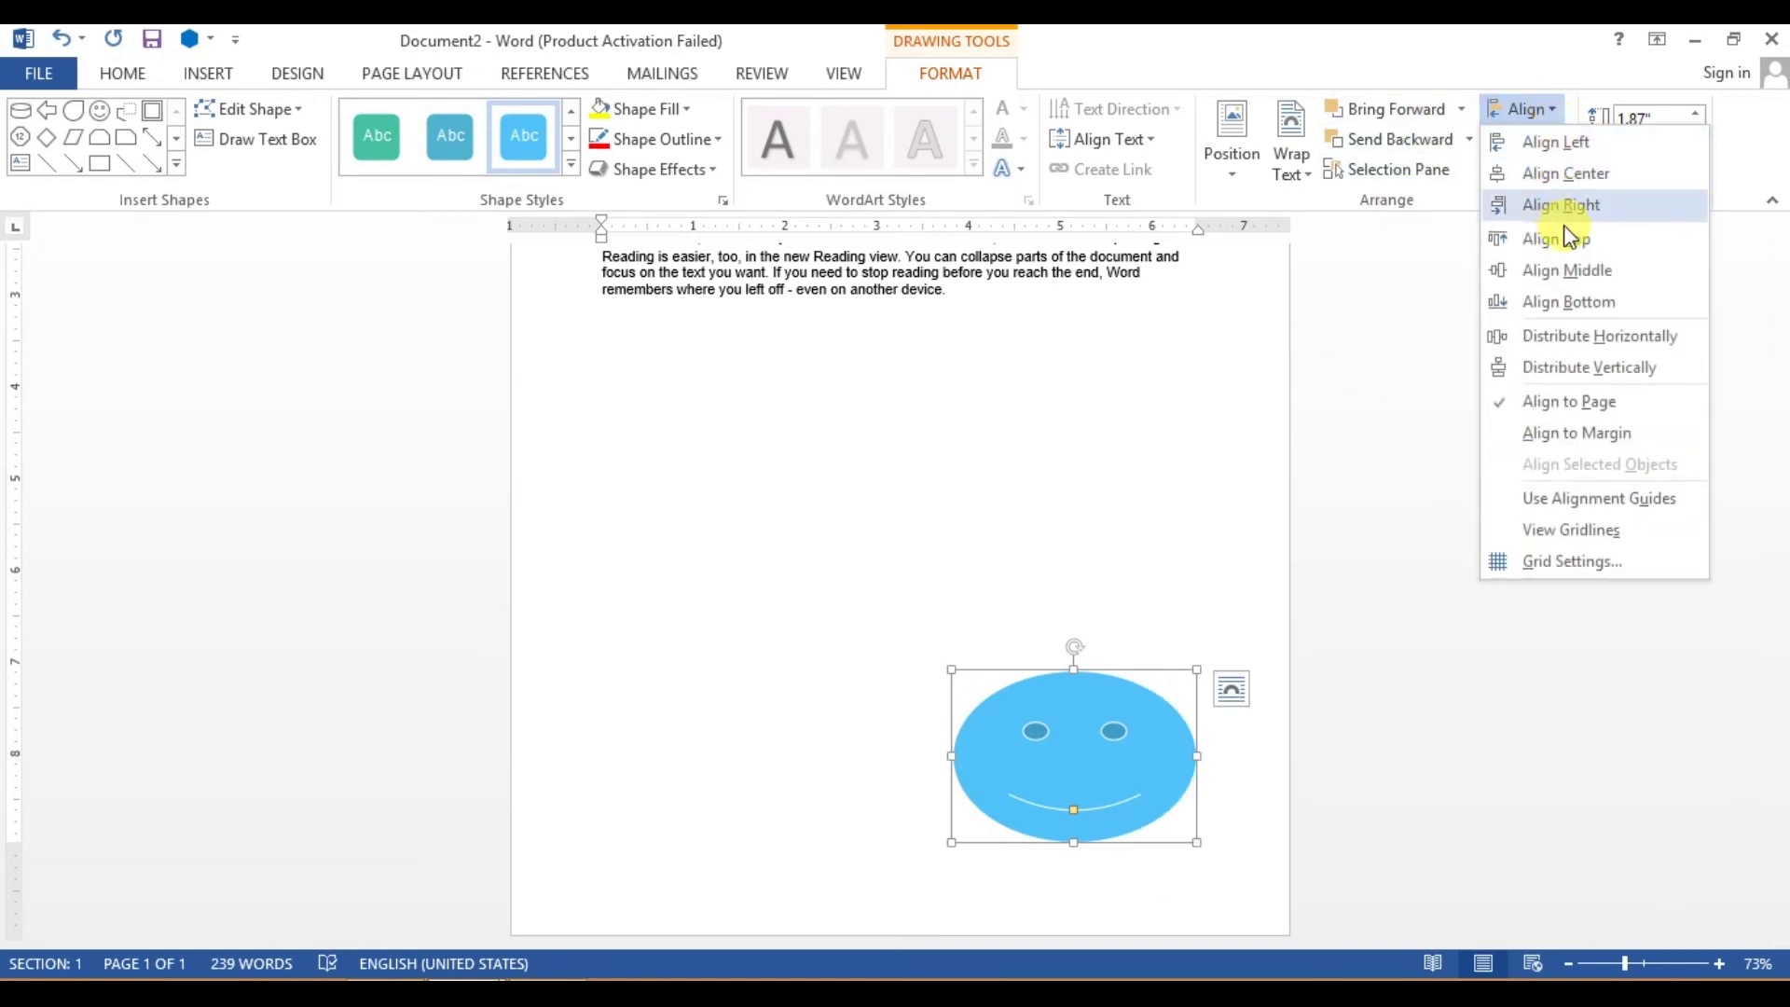
pyautogui.click(1567, 273)
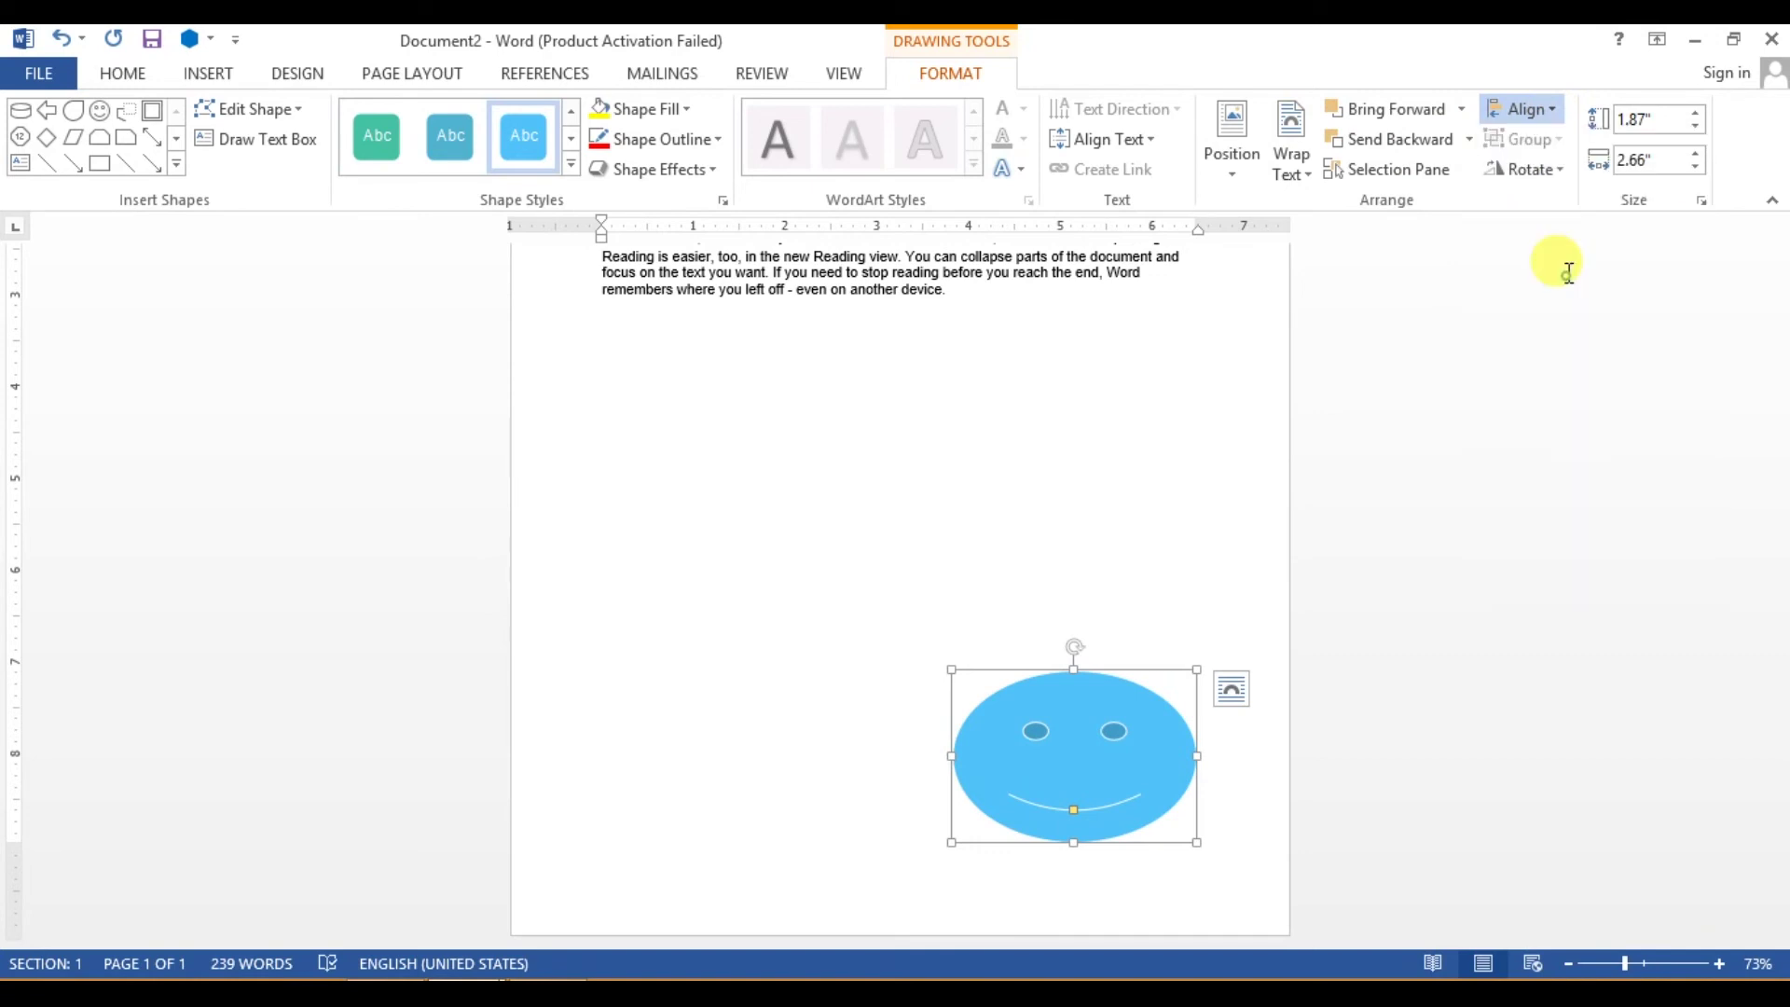
# Step: Align the blue smiley face to the top edge of the page
pyautogui.click(1533, 109)
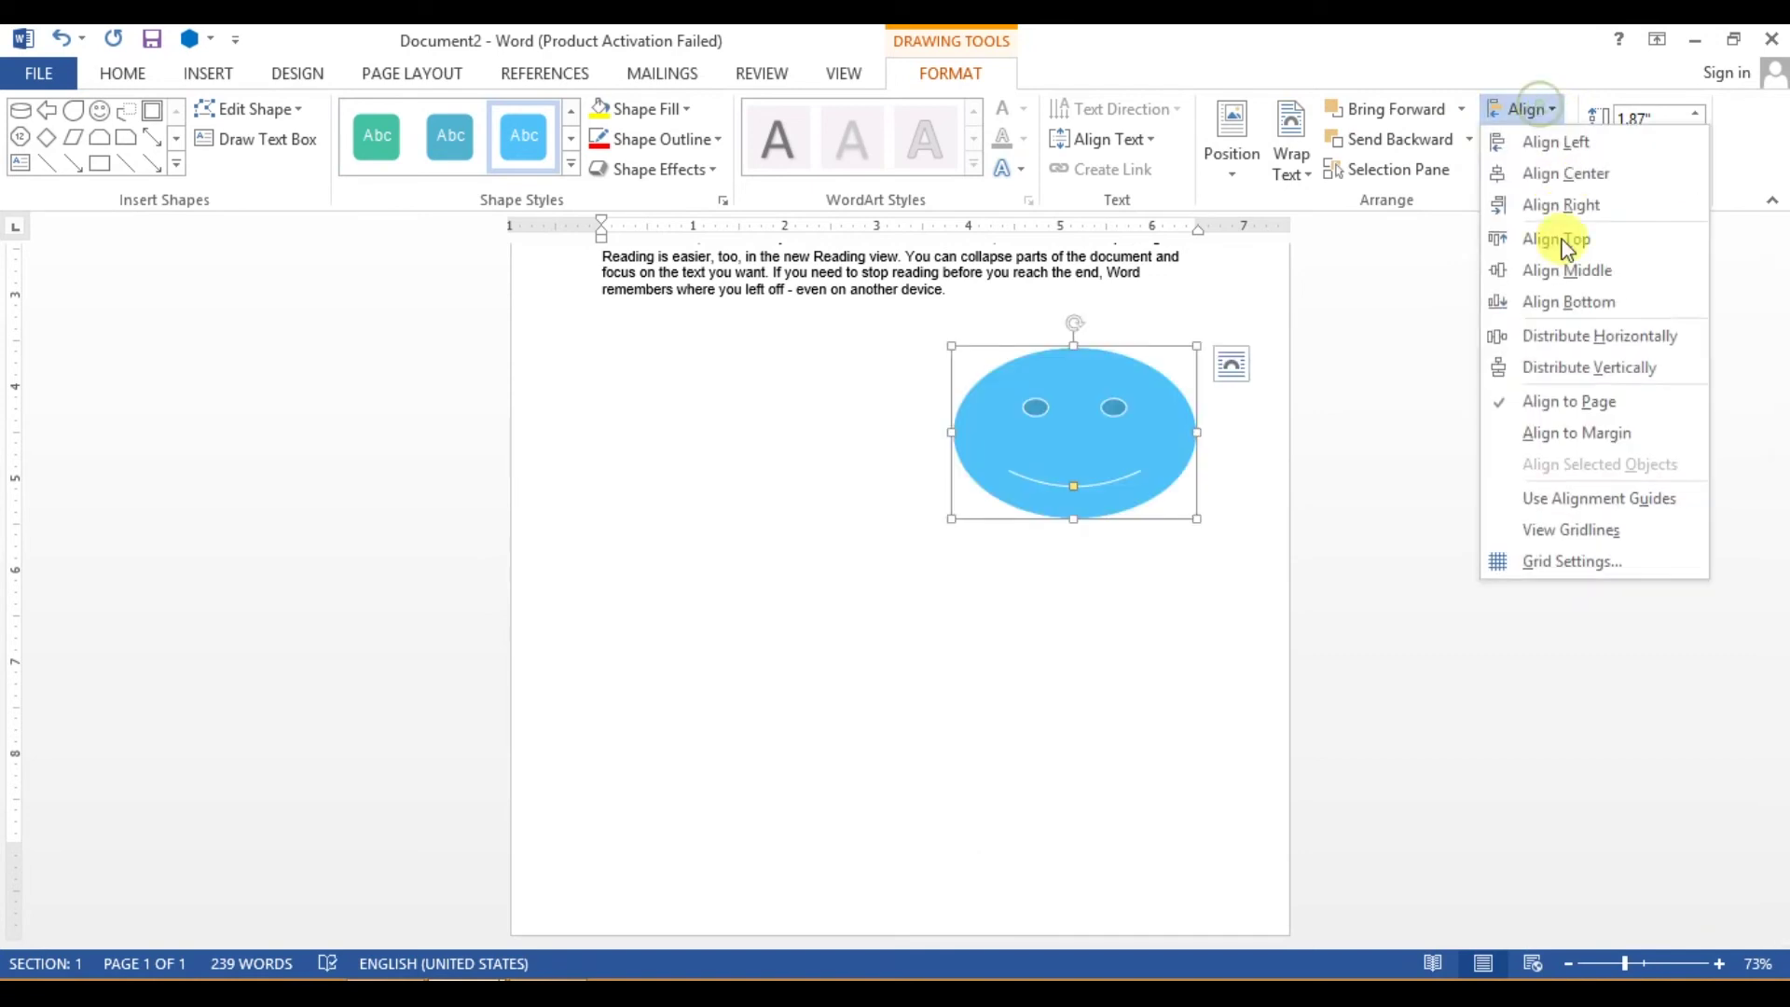
pyautogui.click(1555, 244)
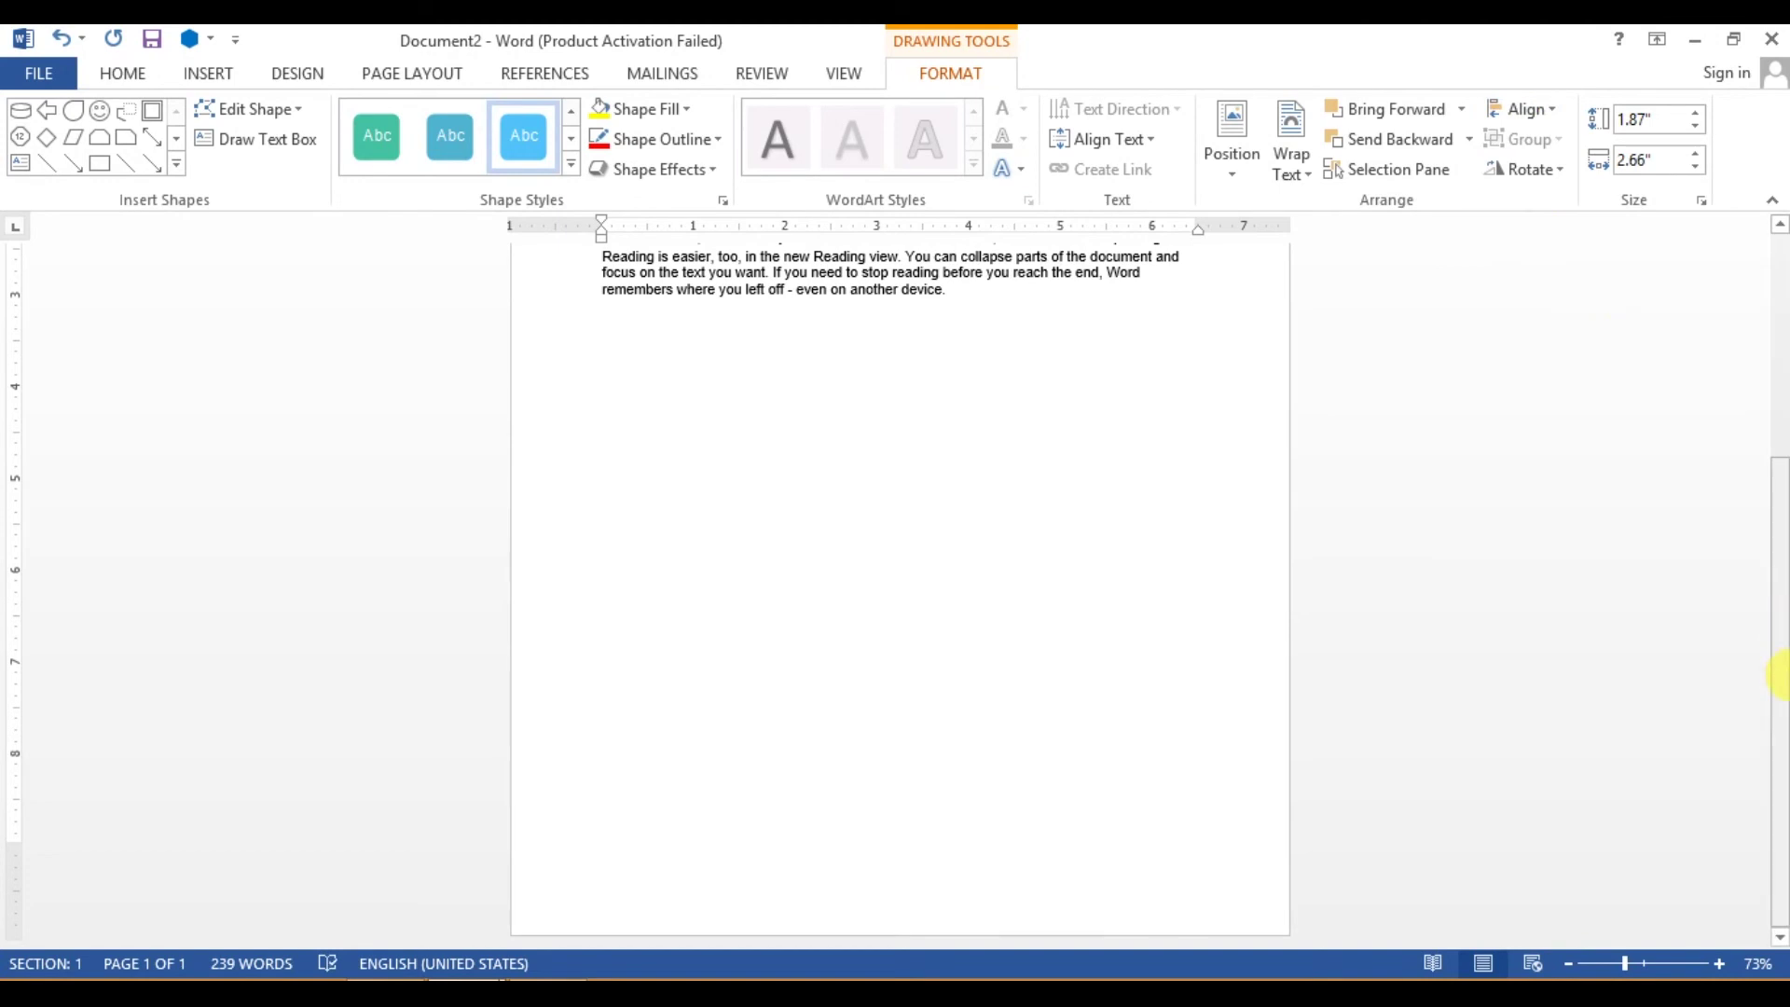
pyautogui.moveTo(1782, 666); pyautogui.dragTo(1749, 343)
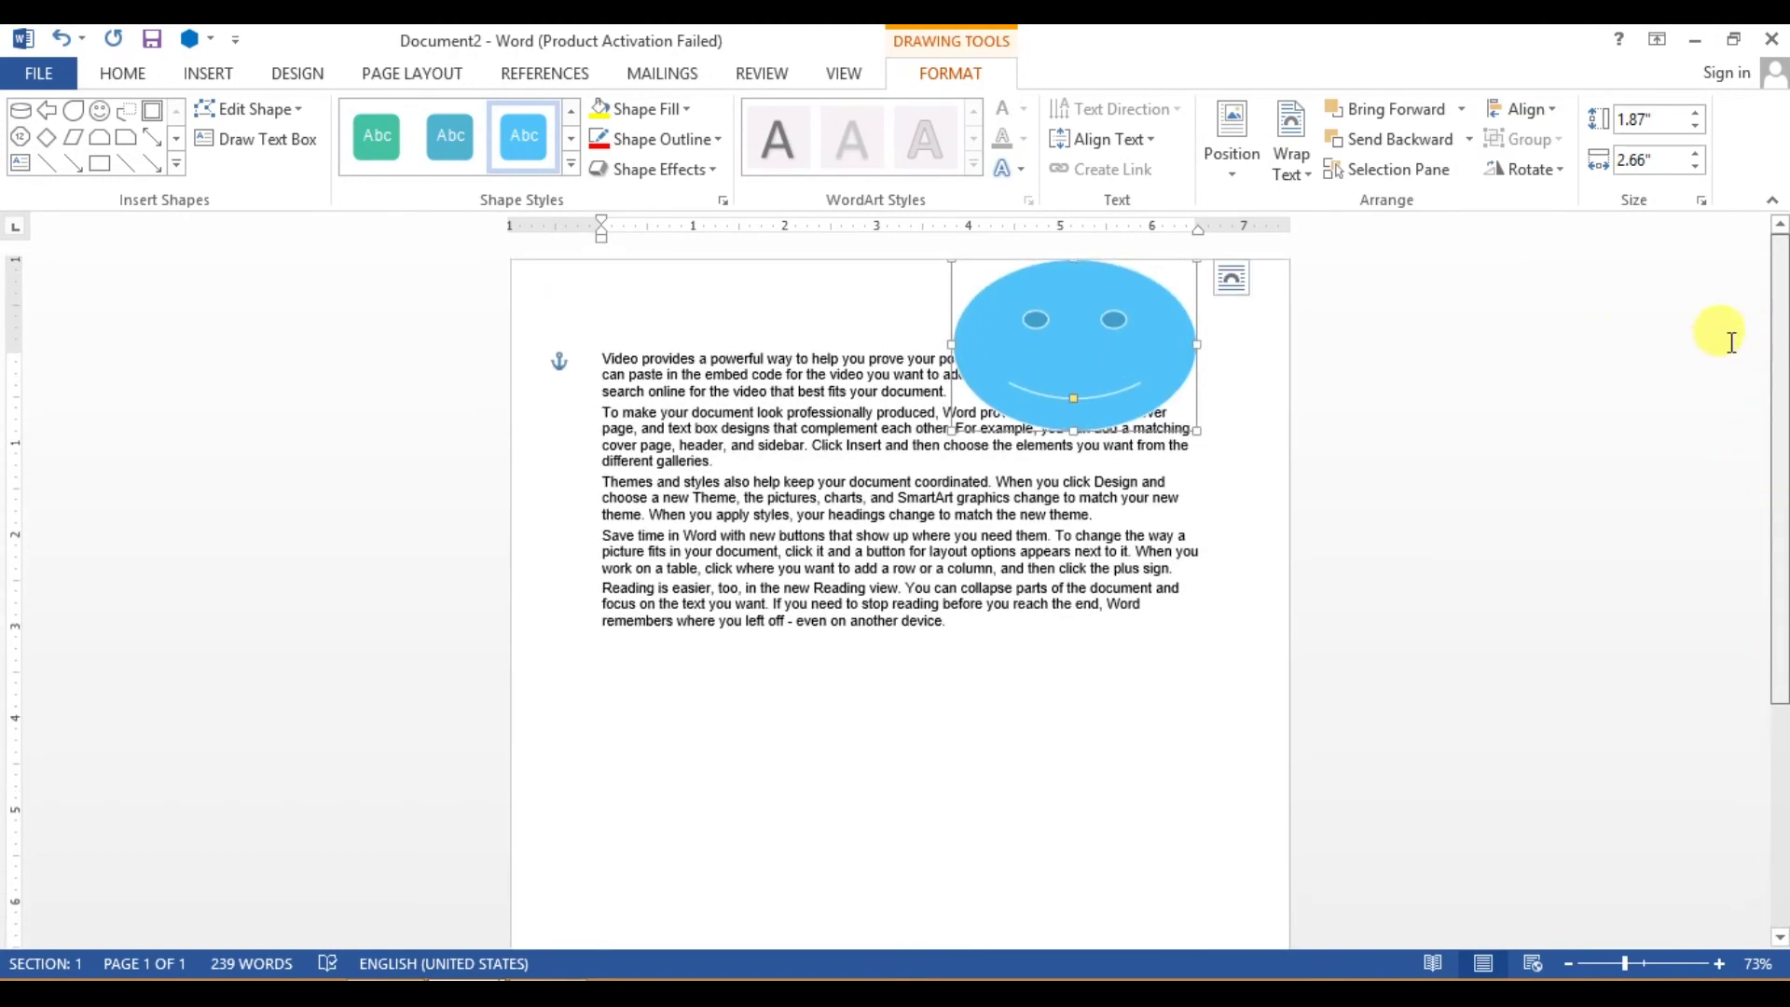
pyautogui.click(1525, 109)
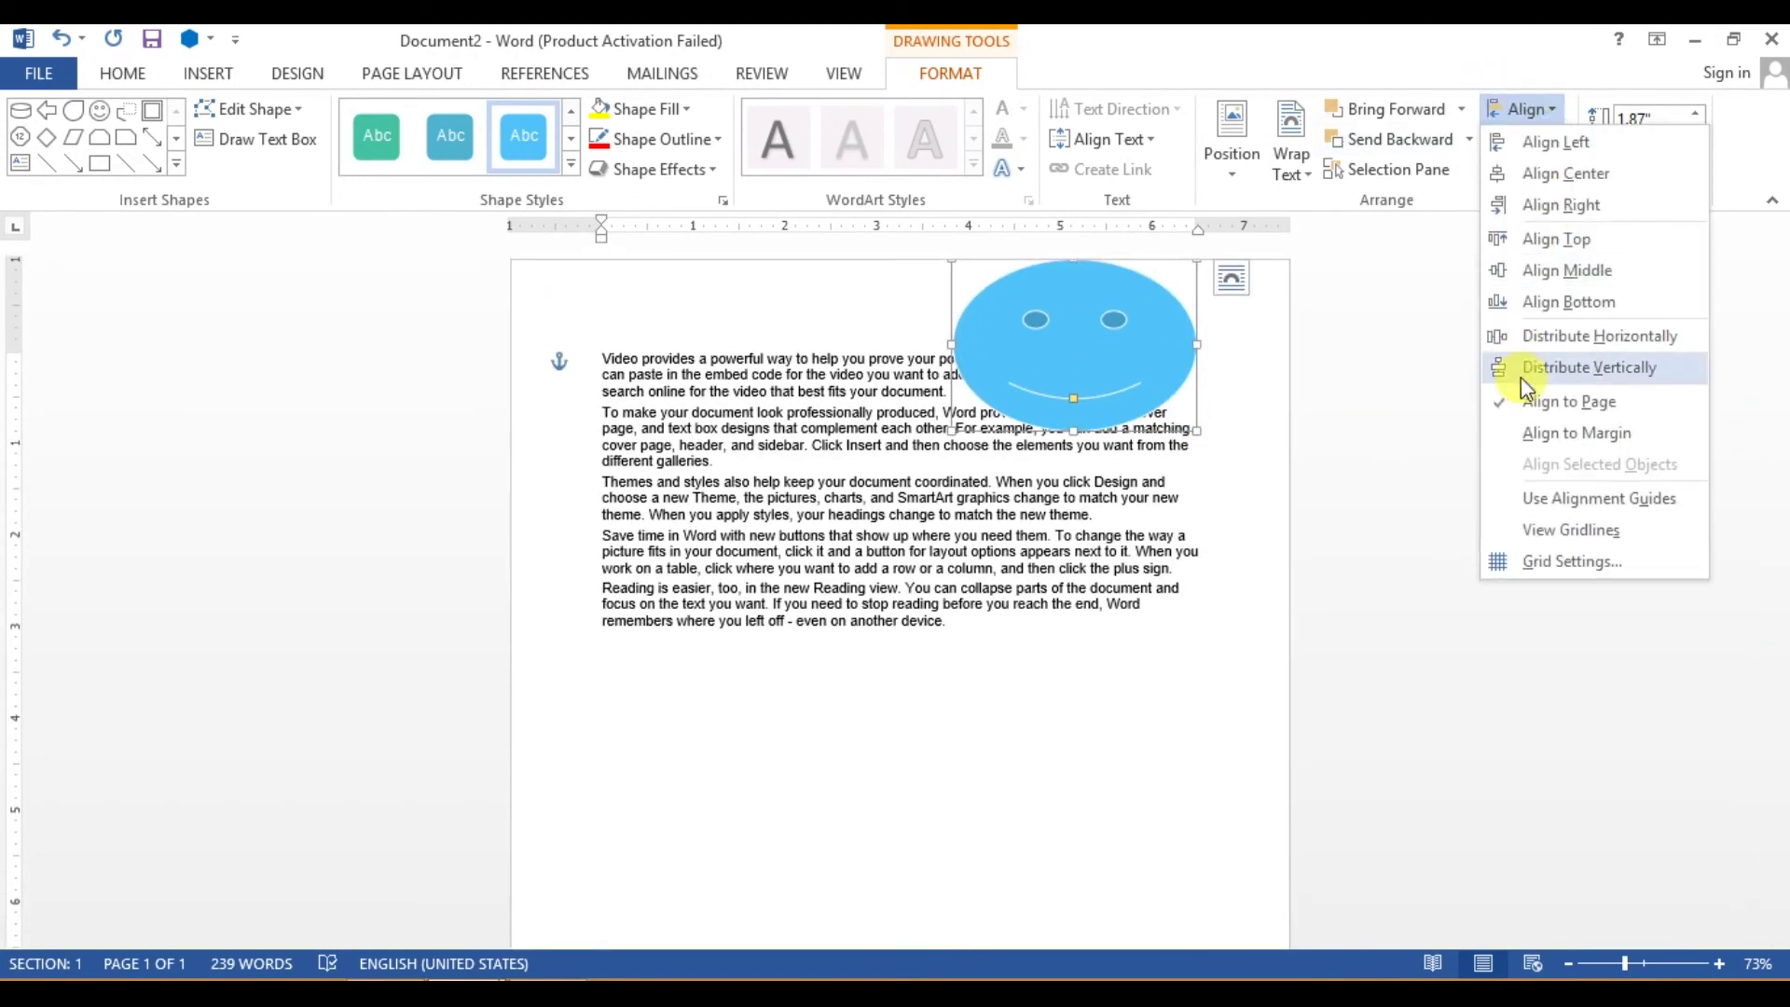
pyautogui.click(1531, 434)
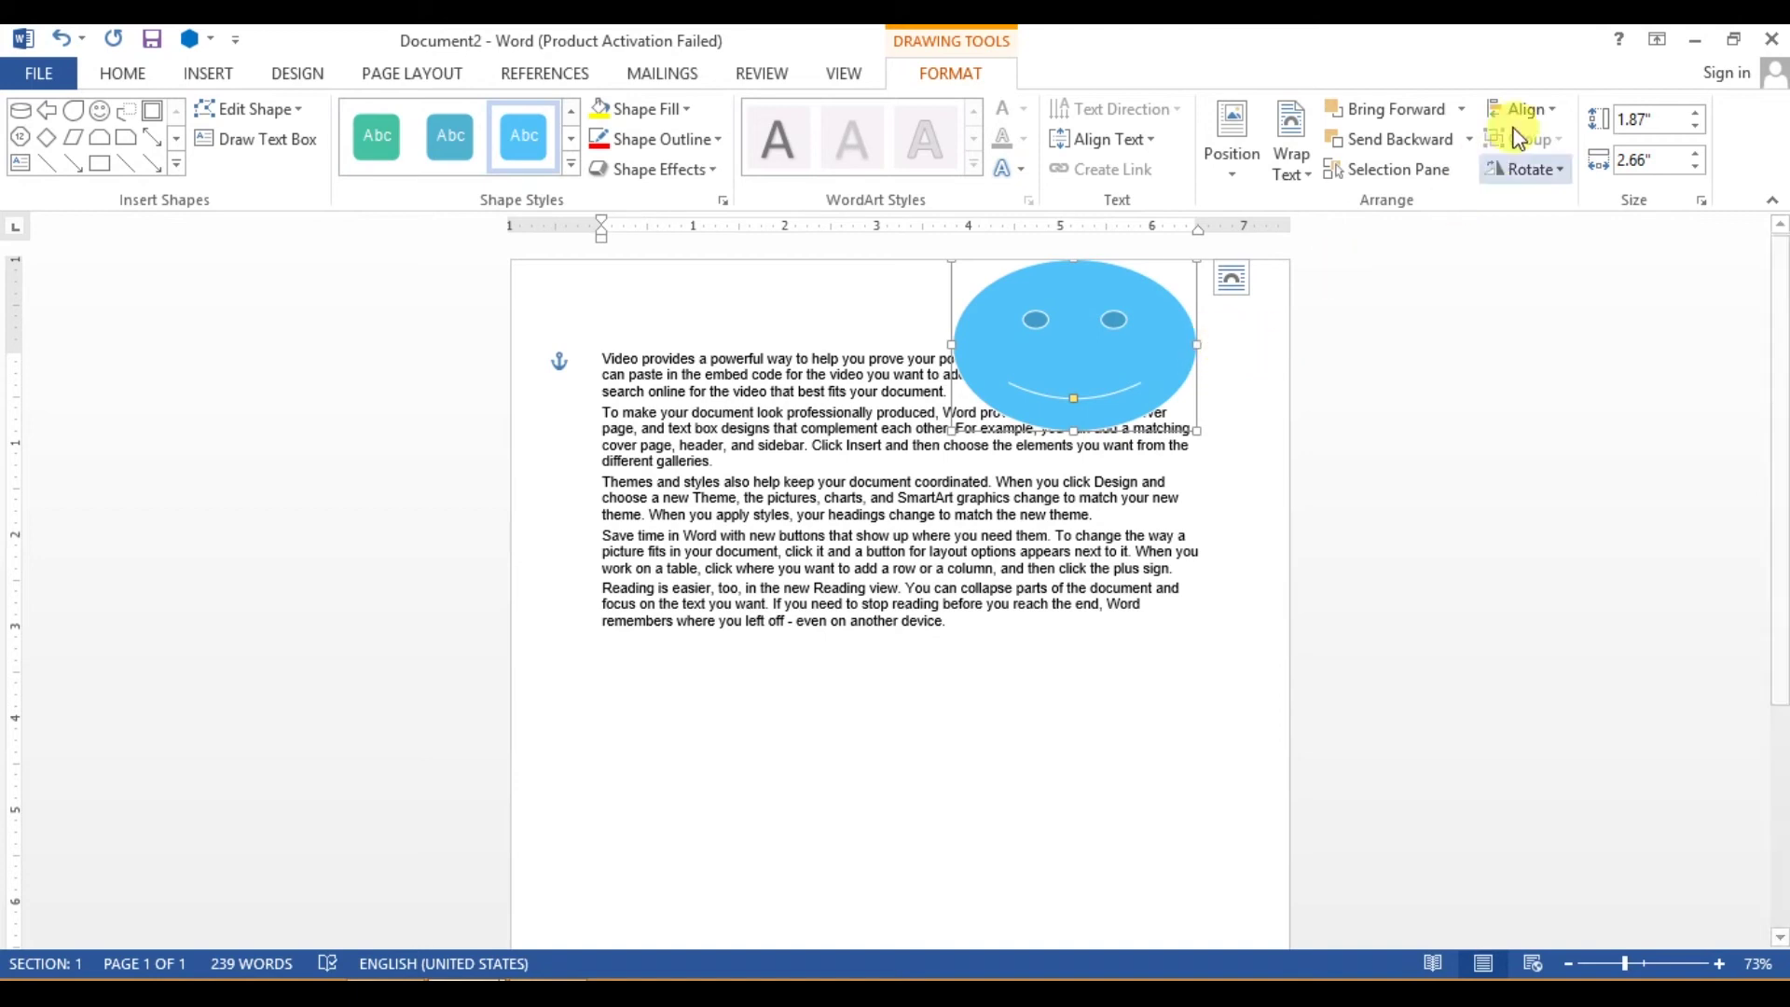
pyautogui.click(1554, 111)
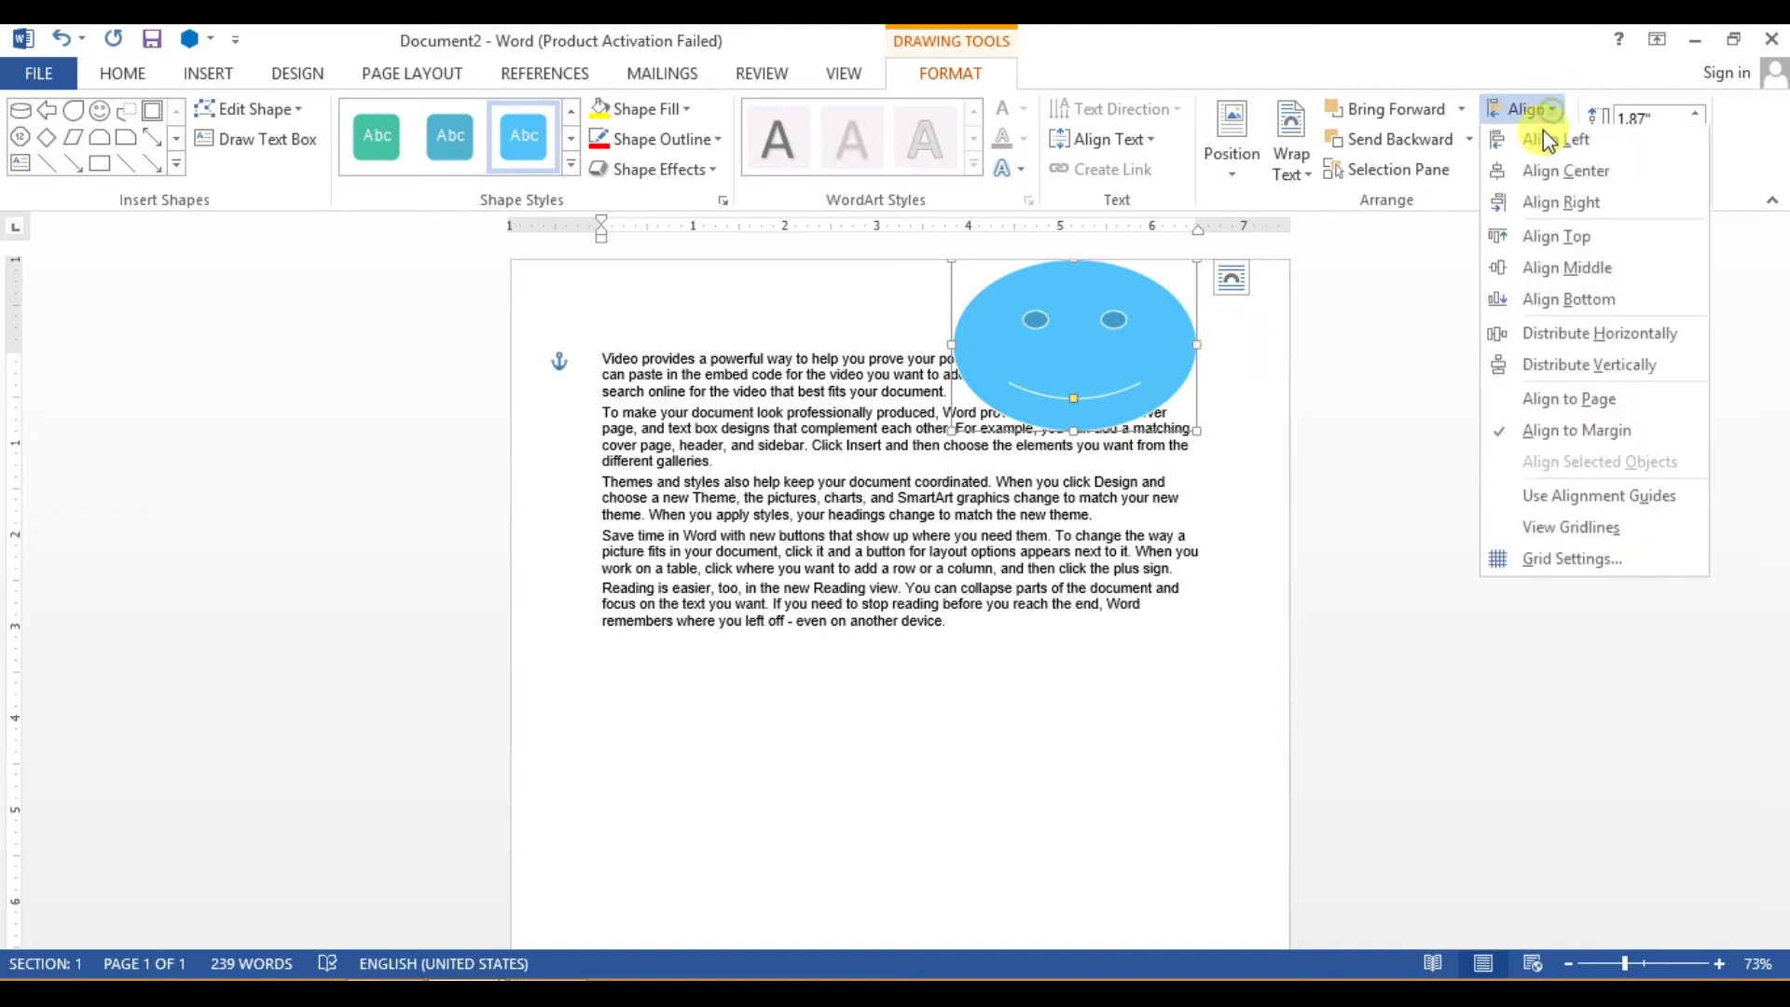
pyautogui.click(1535, 411)
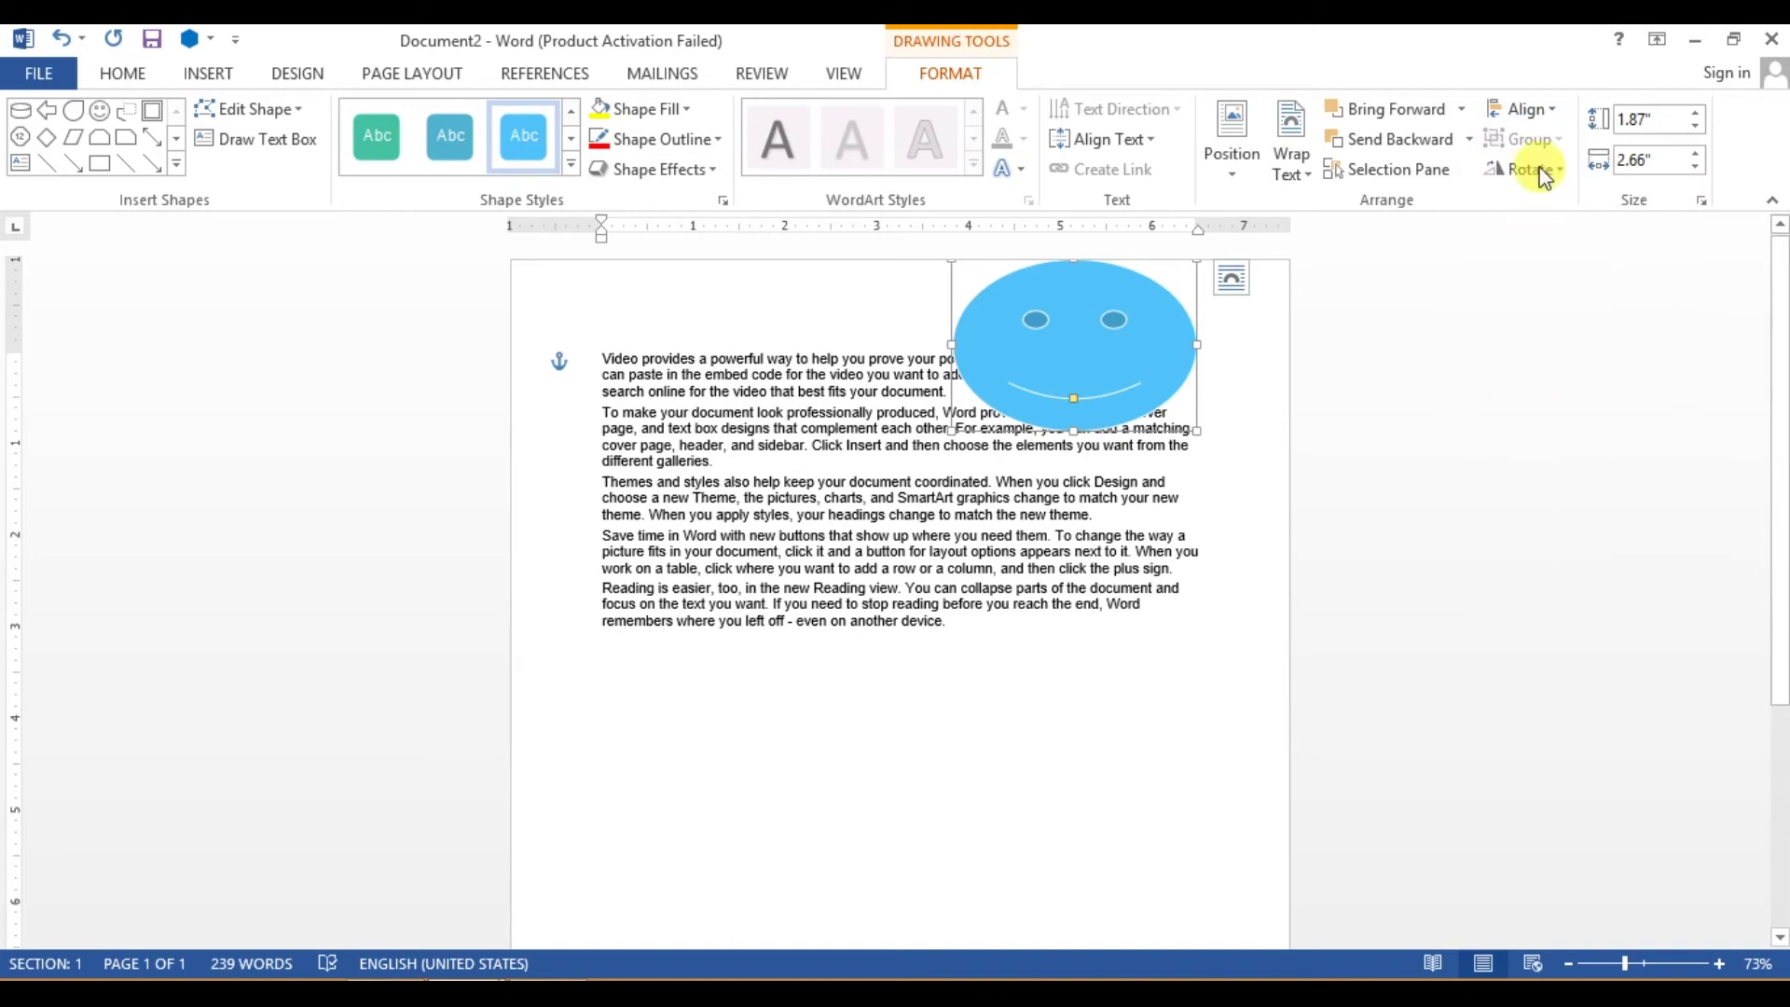
# Step: Align the blue smiley face to the bottom edge of the page
pyautogui.click(1555, 109)
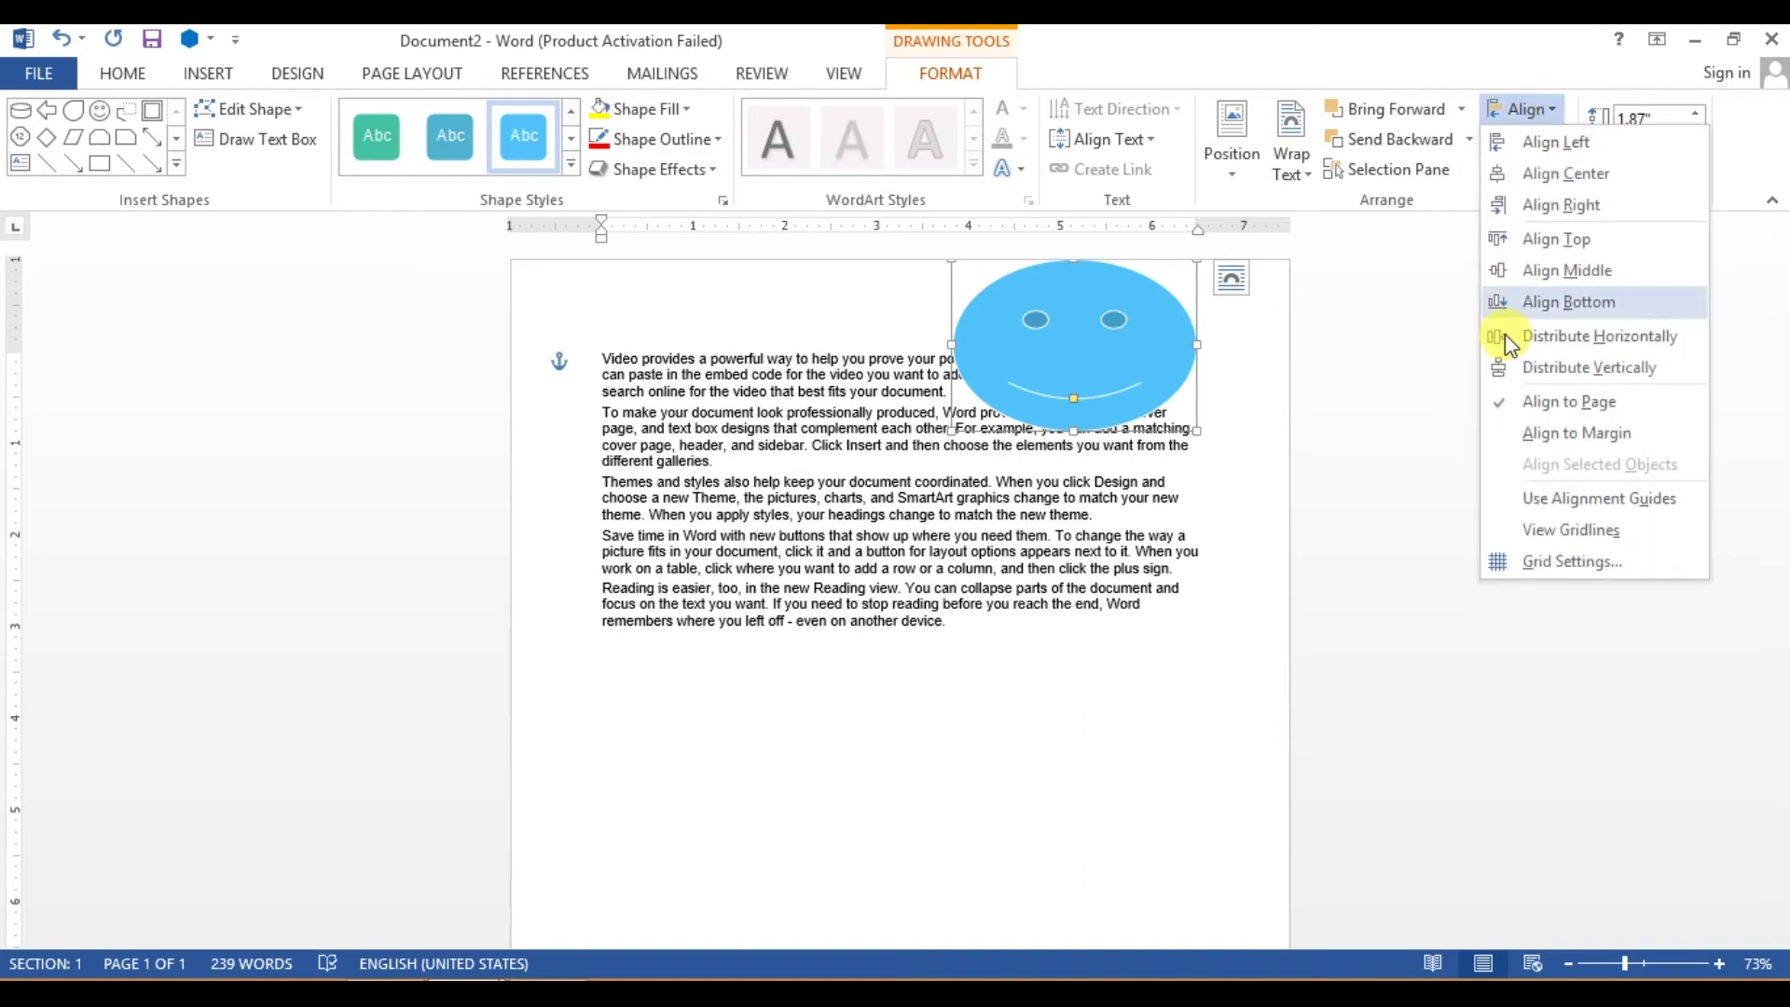
pyautogui.click(1545, 301)
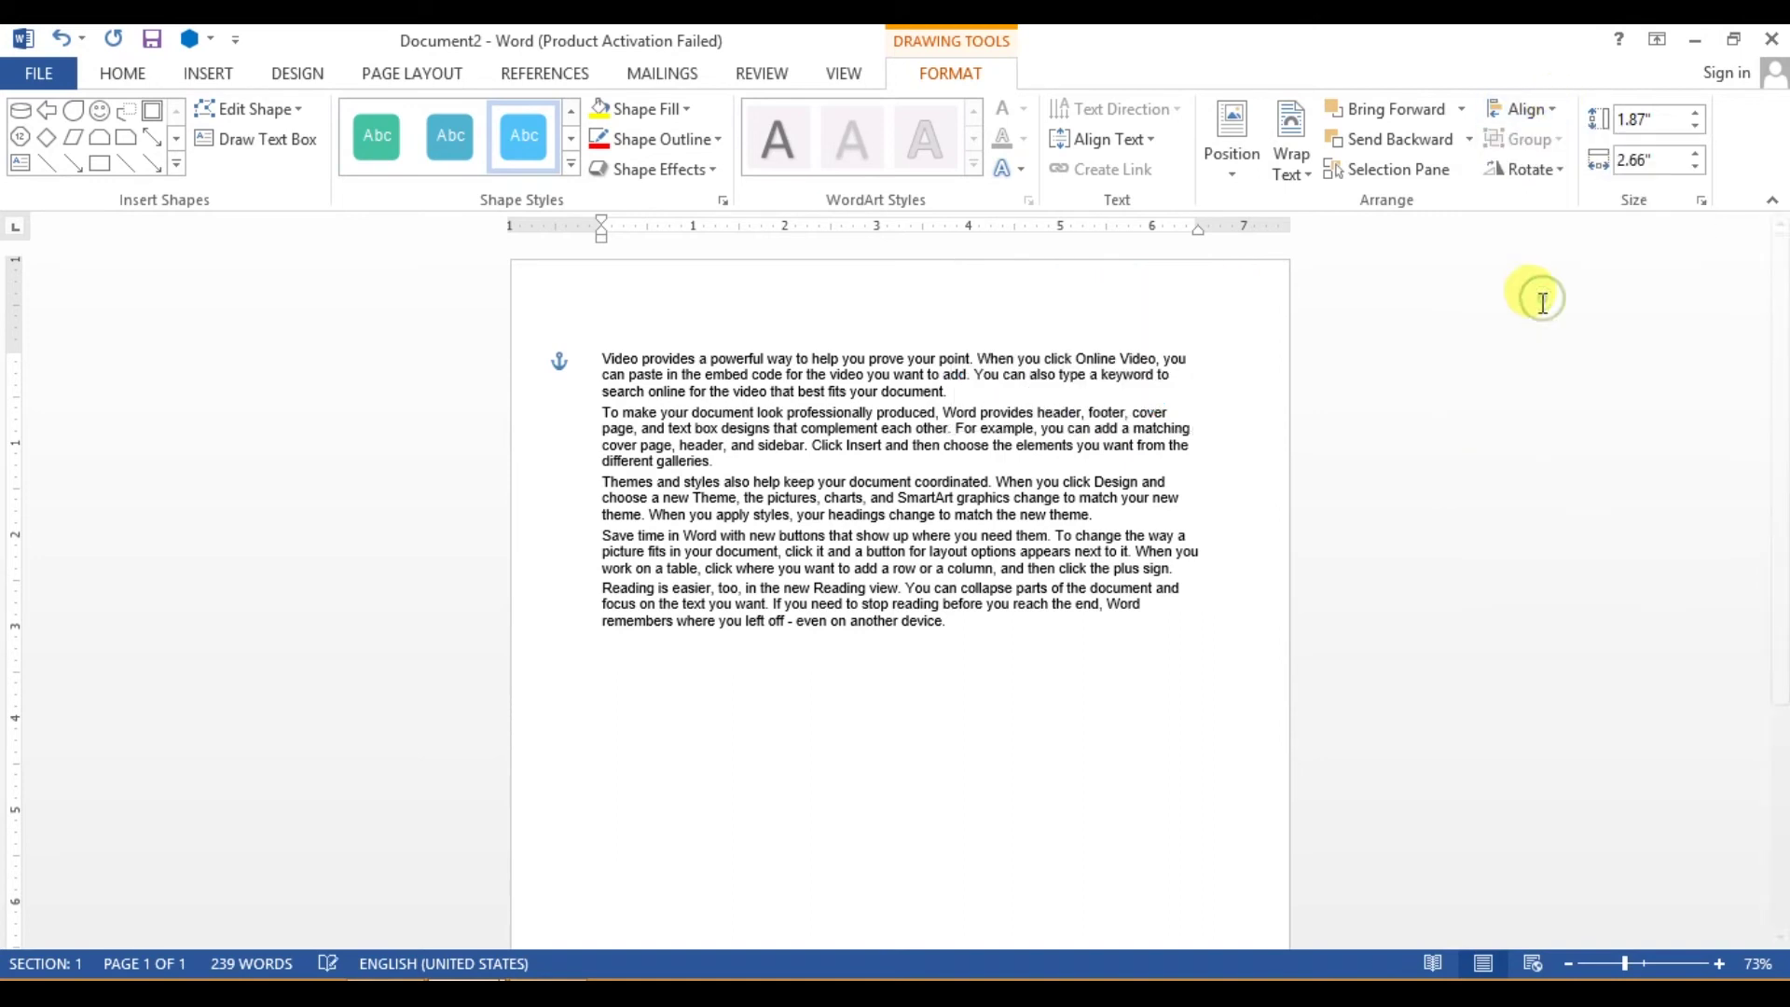
pyautogui.moveTo(1774, 583); pyautogui.dragTo(1778, 895)
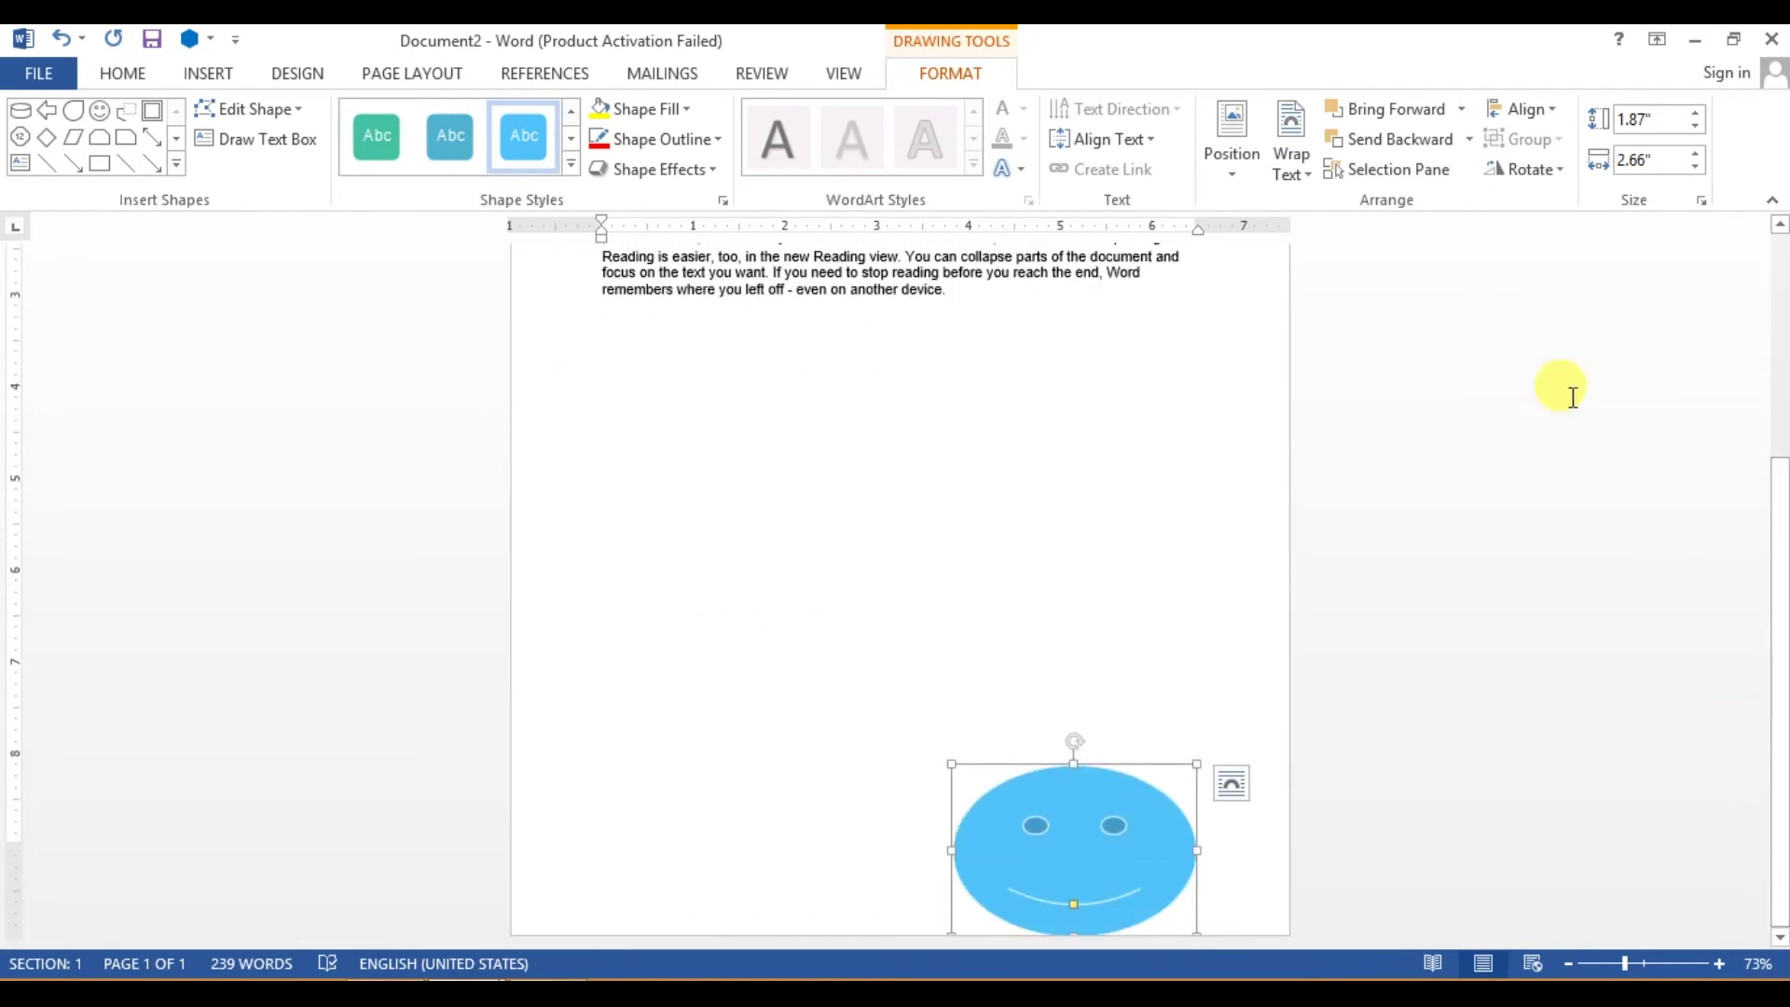
# Step: Set the alignment reference to Align to Margin and align the blue smiley face to the left margin
pyautogui.click(1548, 110)
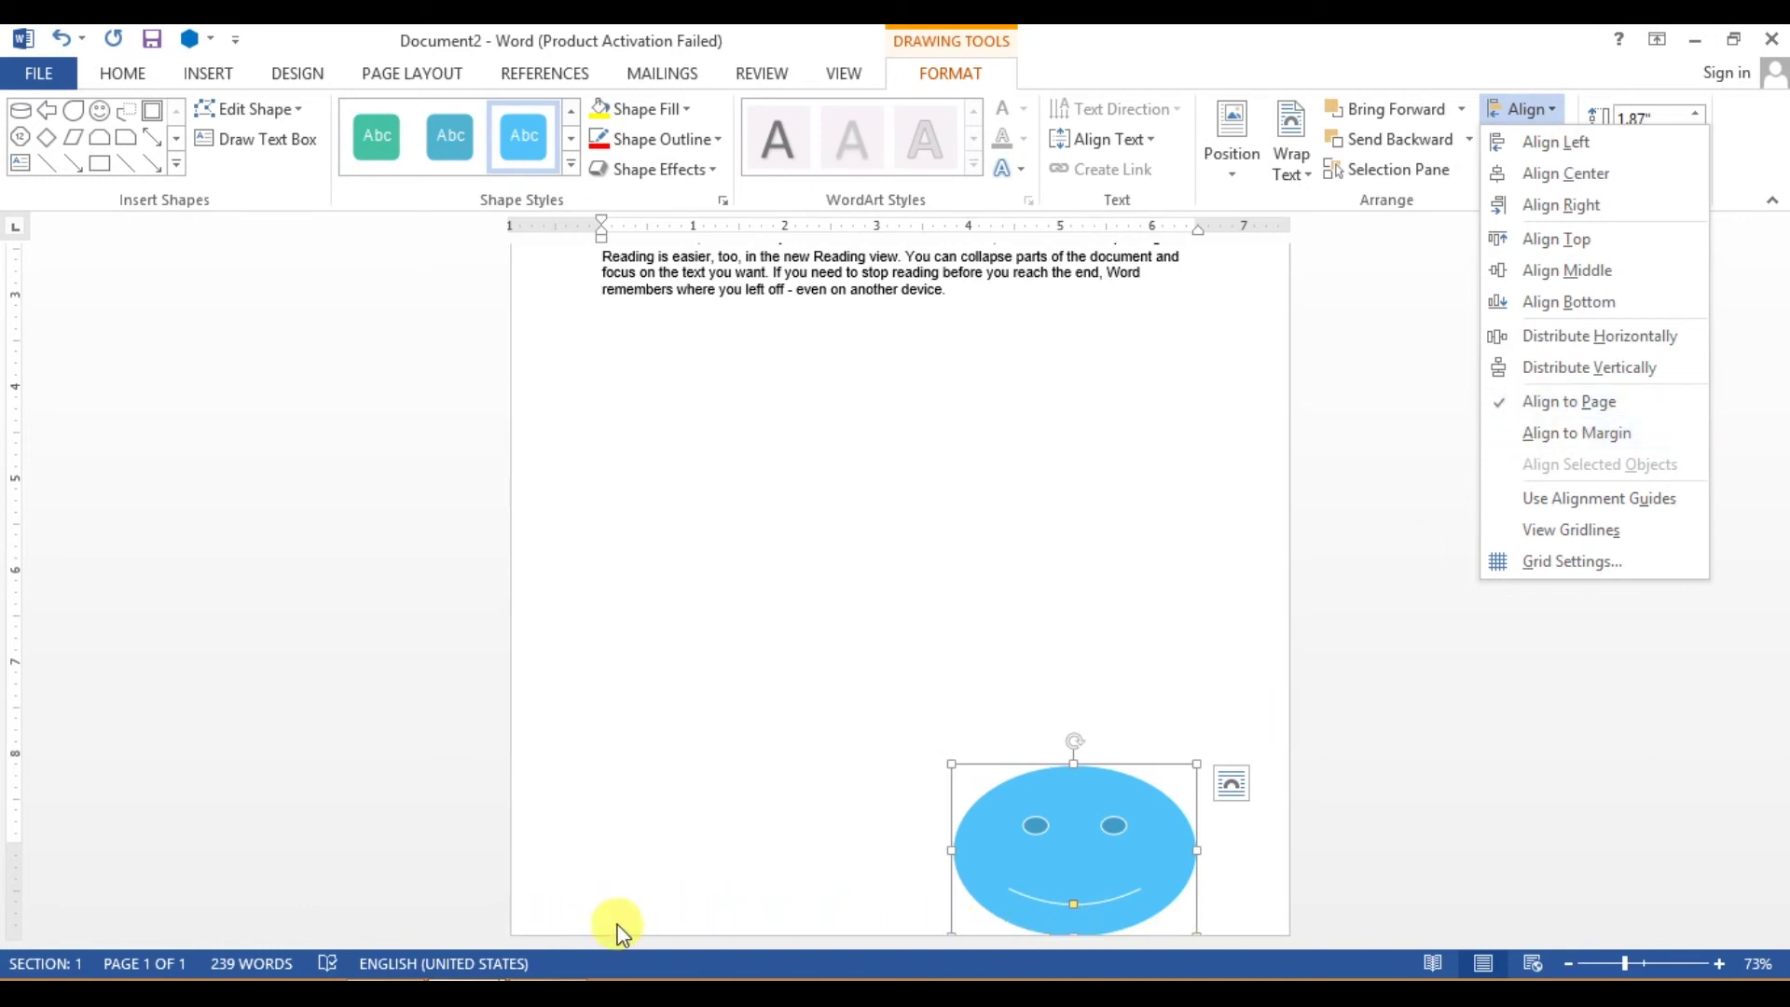
pyautogui.click(1555, 434)
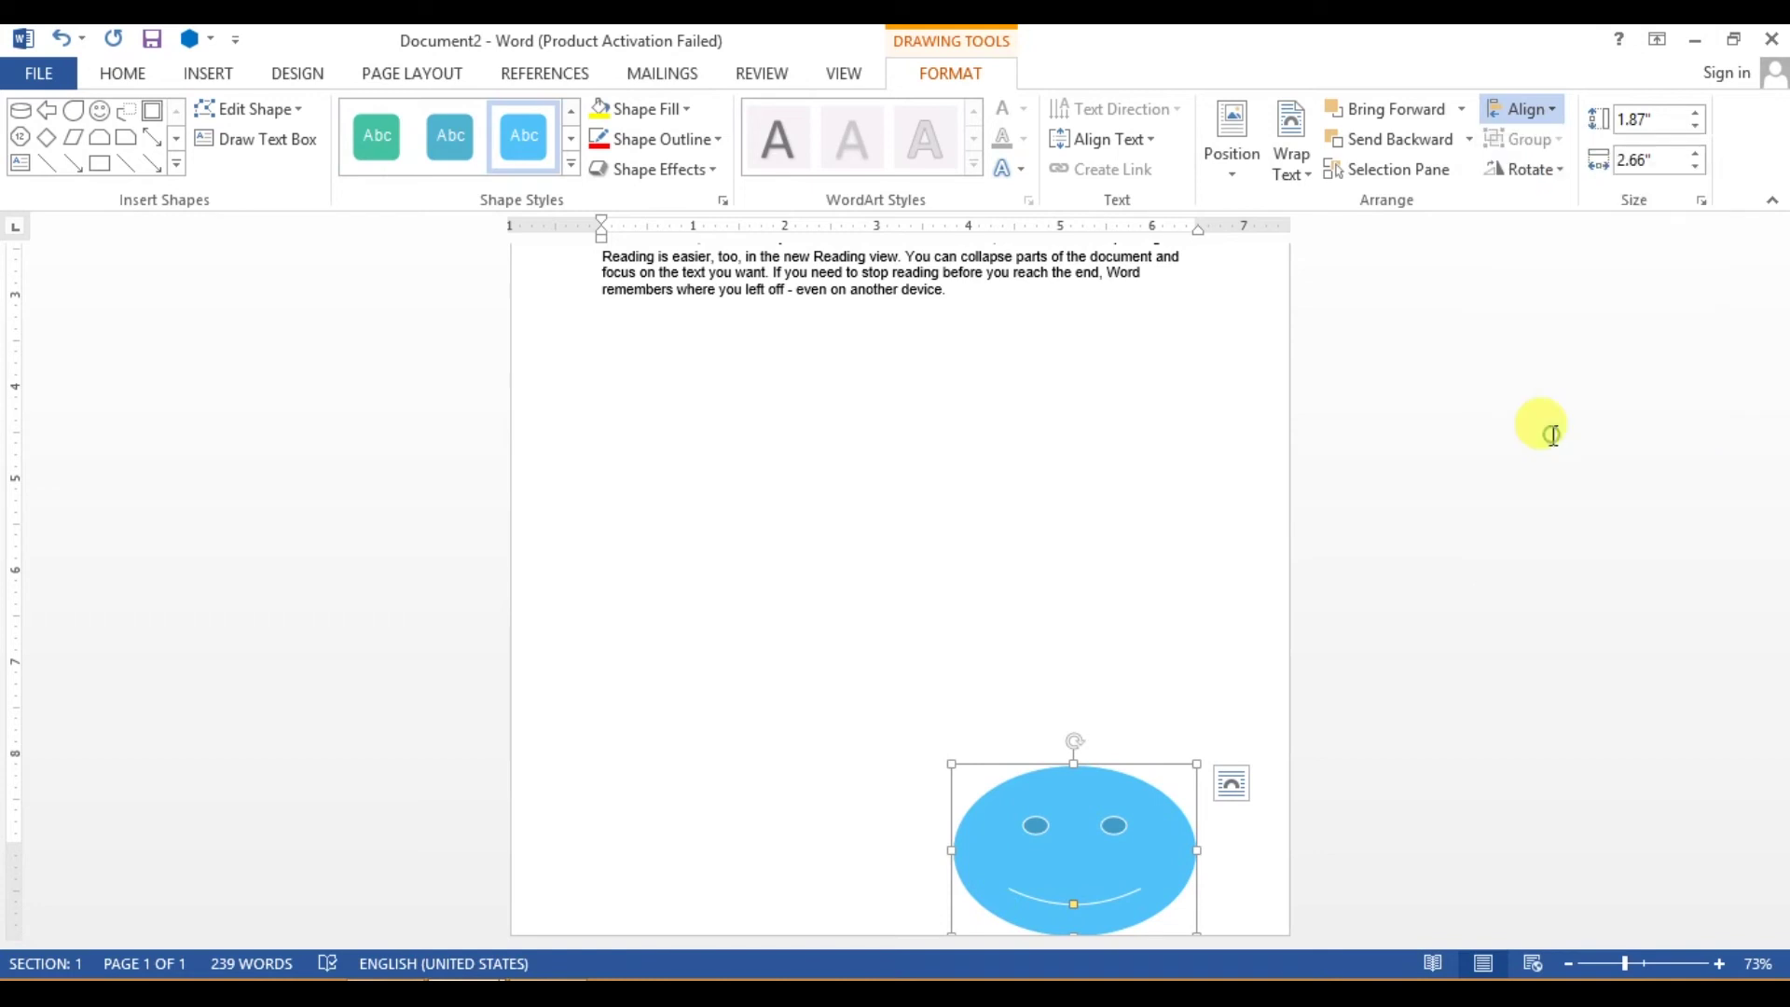
pyautogui.click(1545, 114)
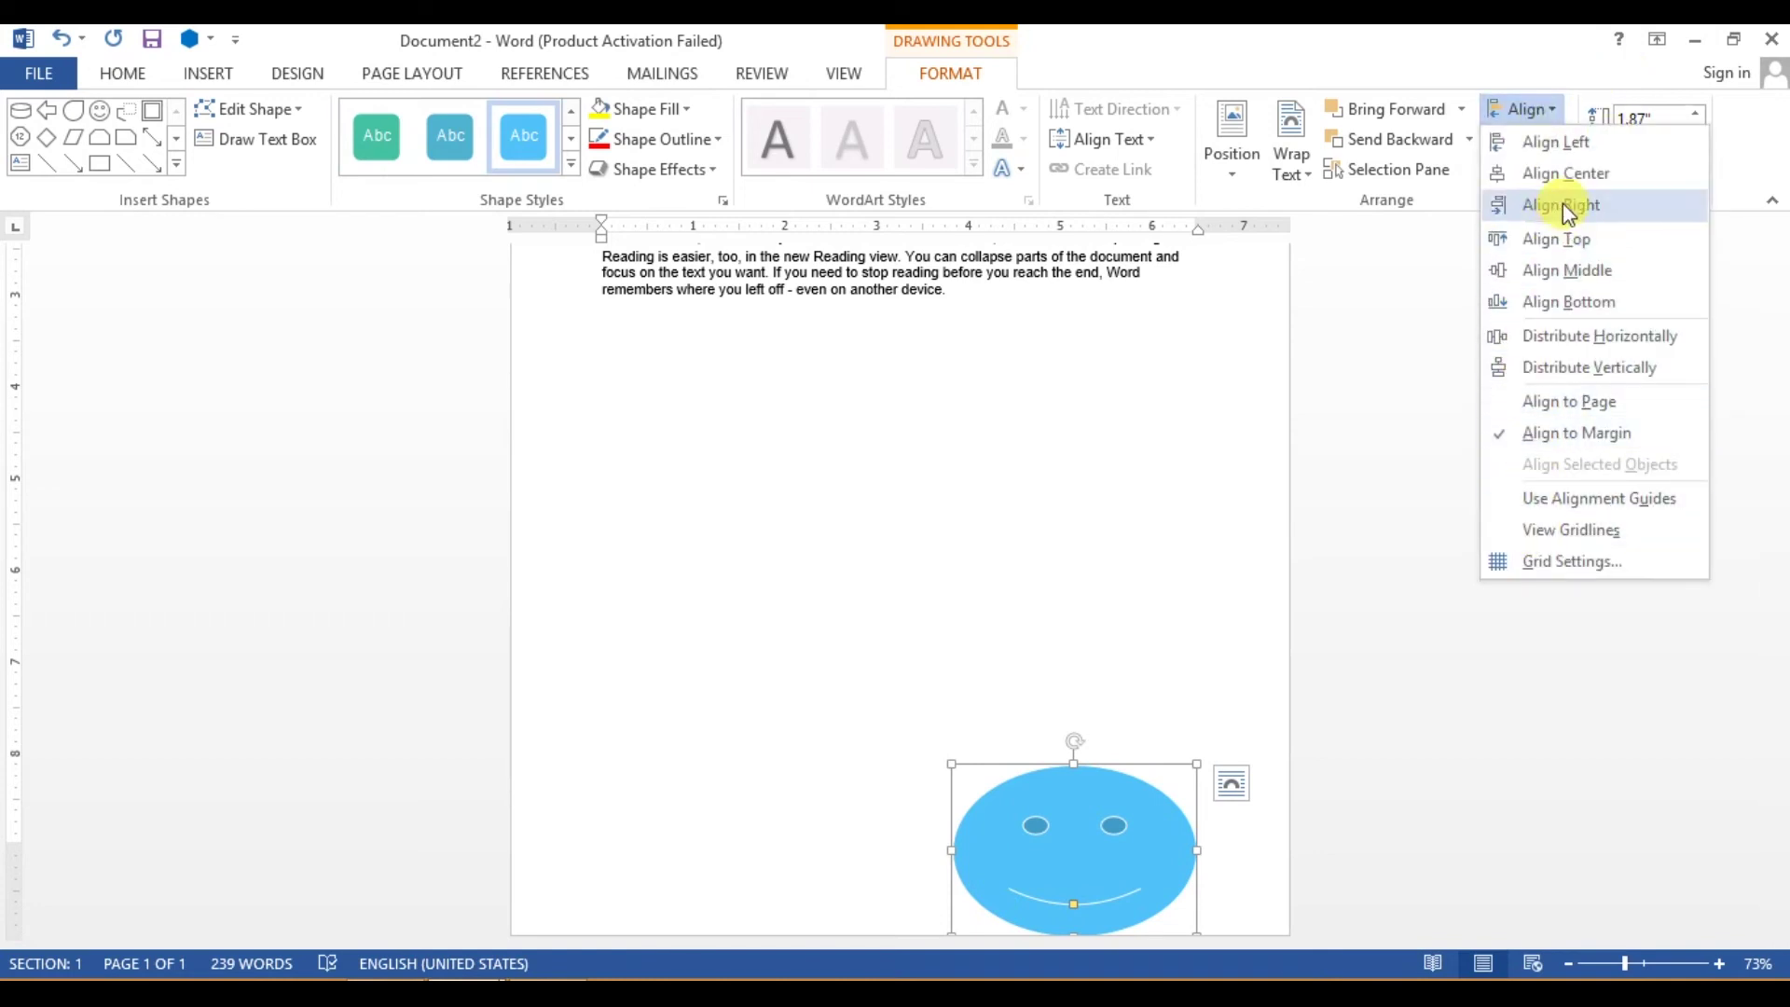
pyautogui.click(1566, 142)
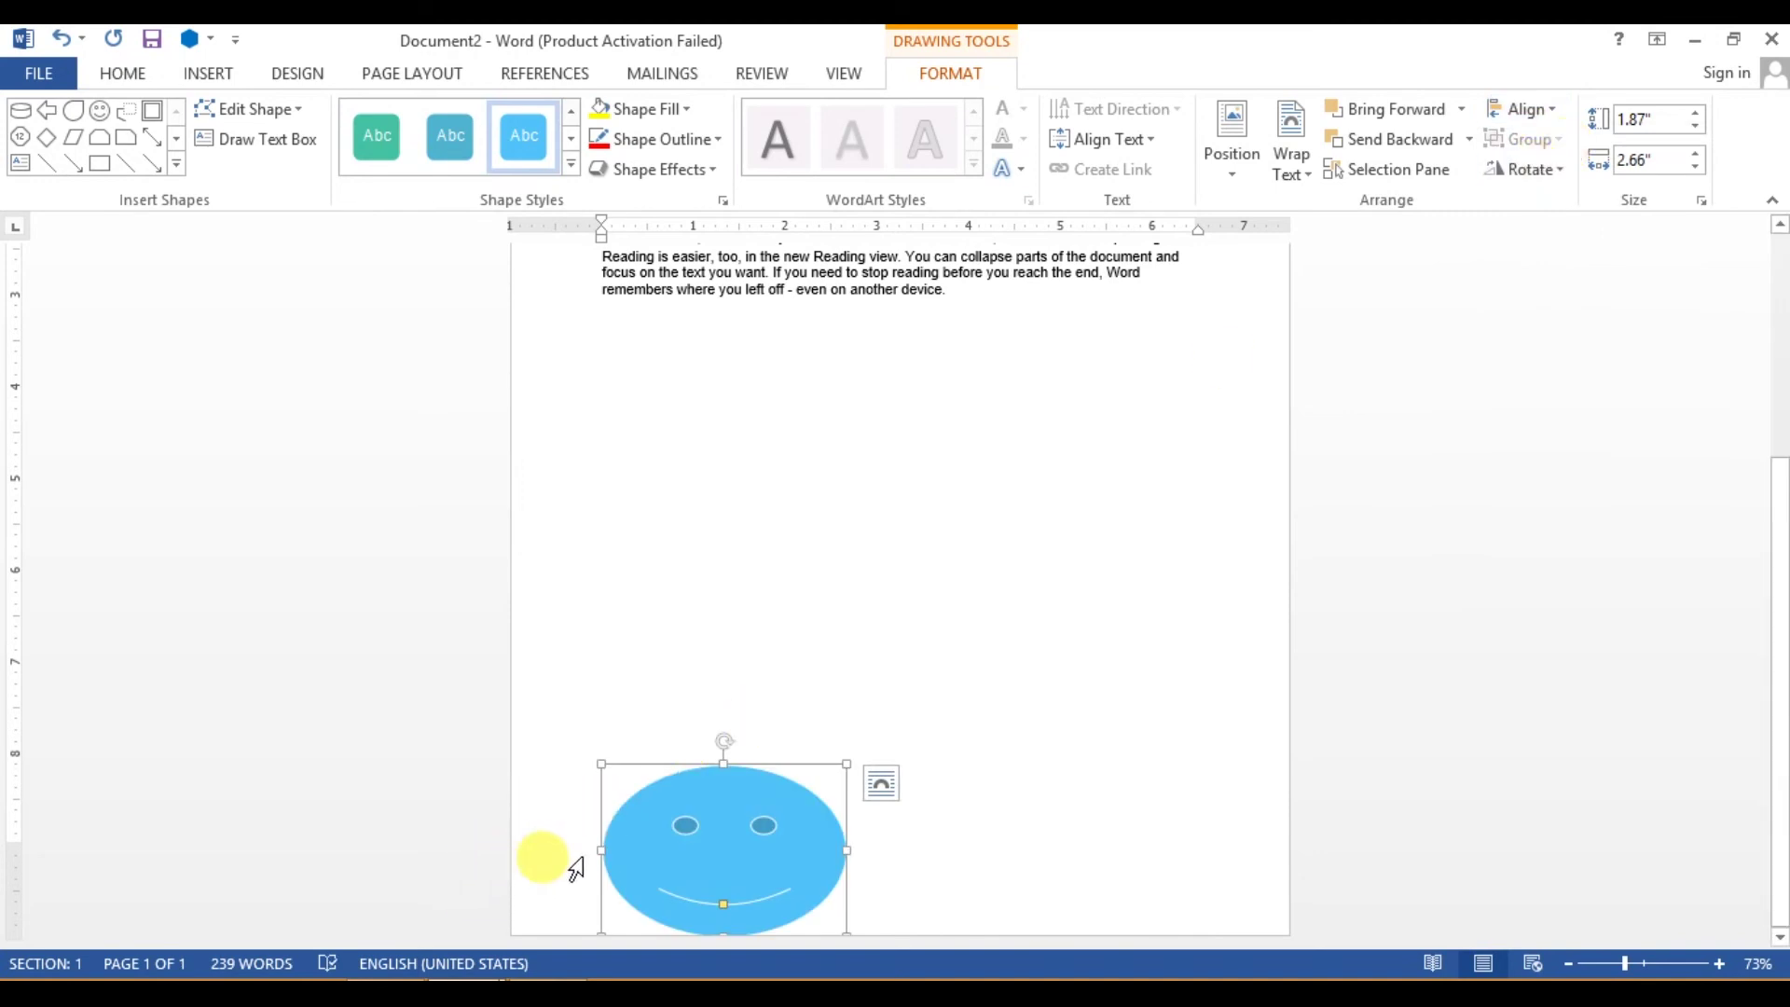
# Step: Move the blue smiley face slightly up from the page bottom and over the left margin to the page edge
pyautogui.moveTo(736, 851); pyautogui.dragTo(728, 786)
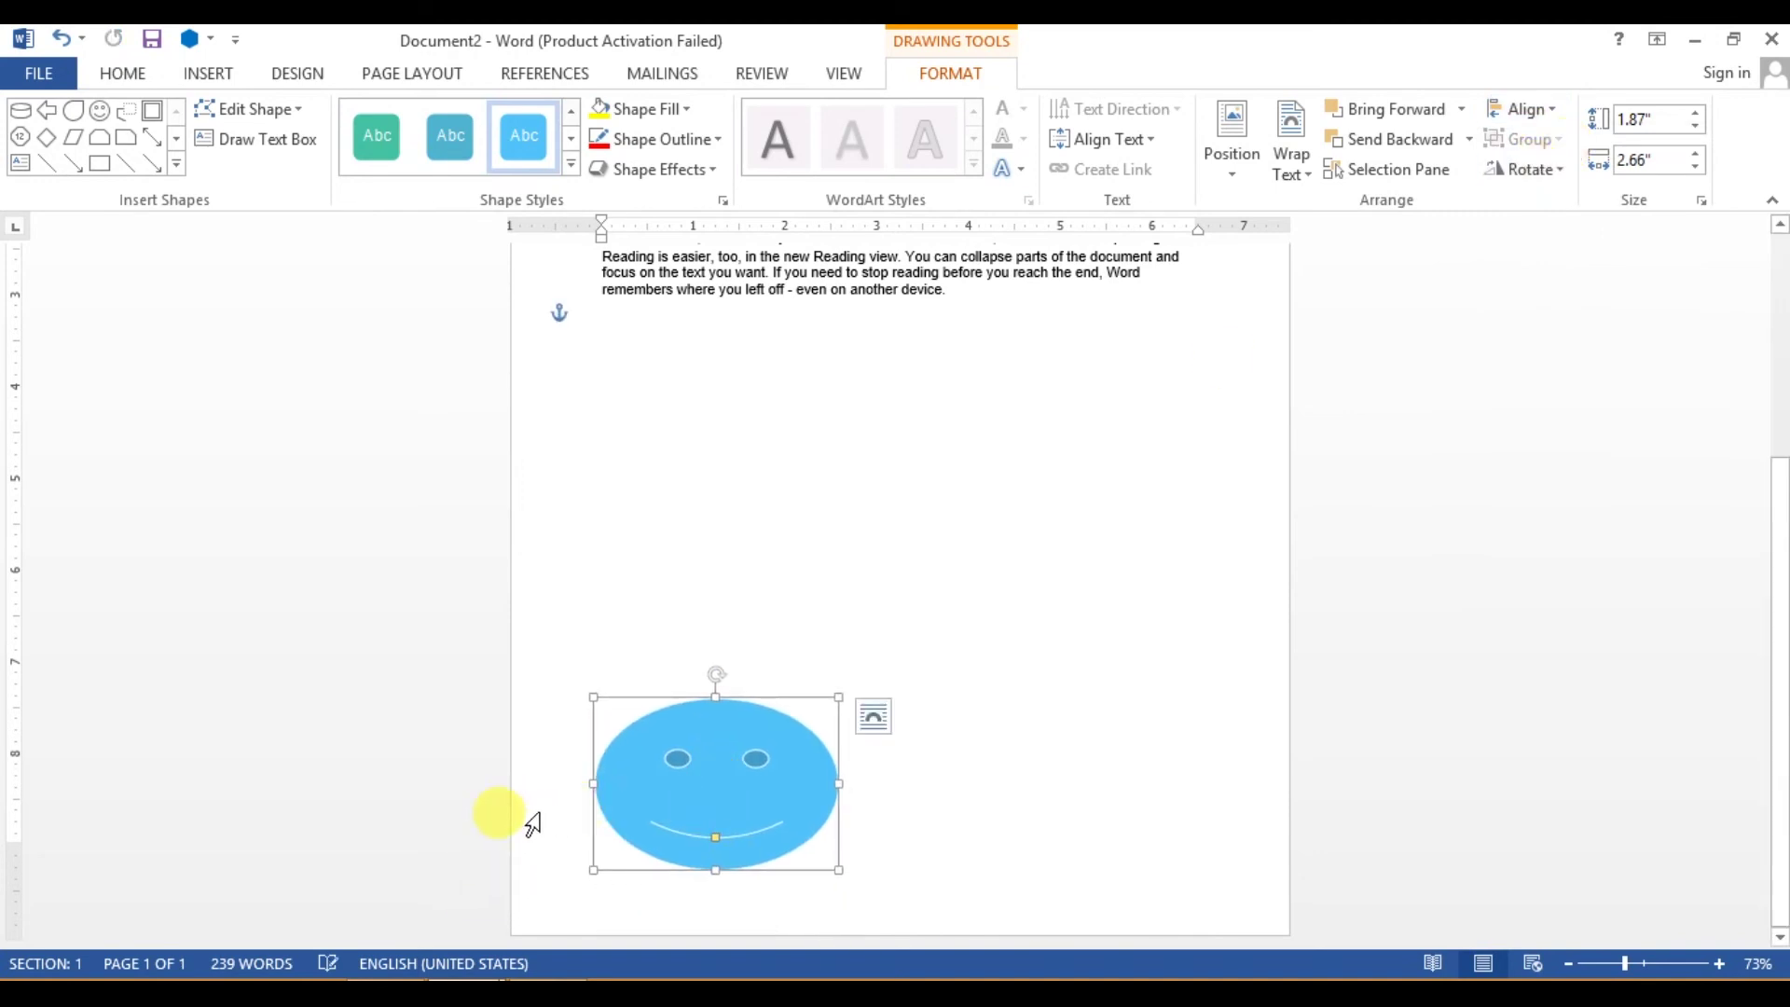
pyautogui.click(1546, 124)
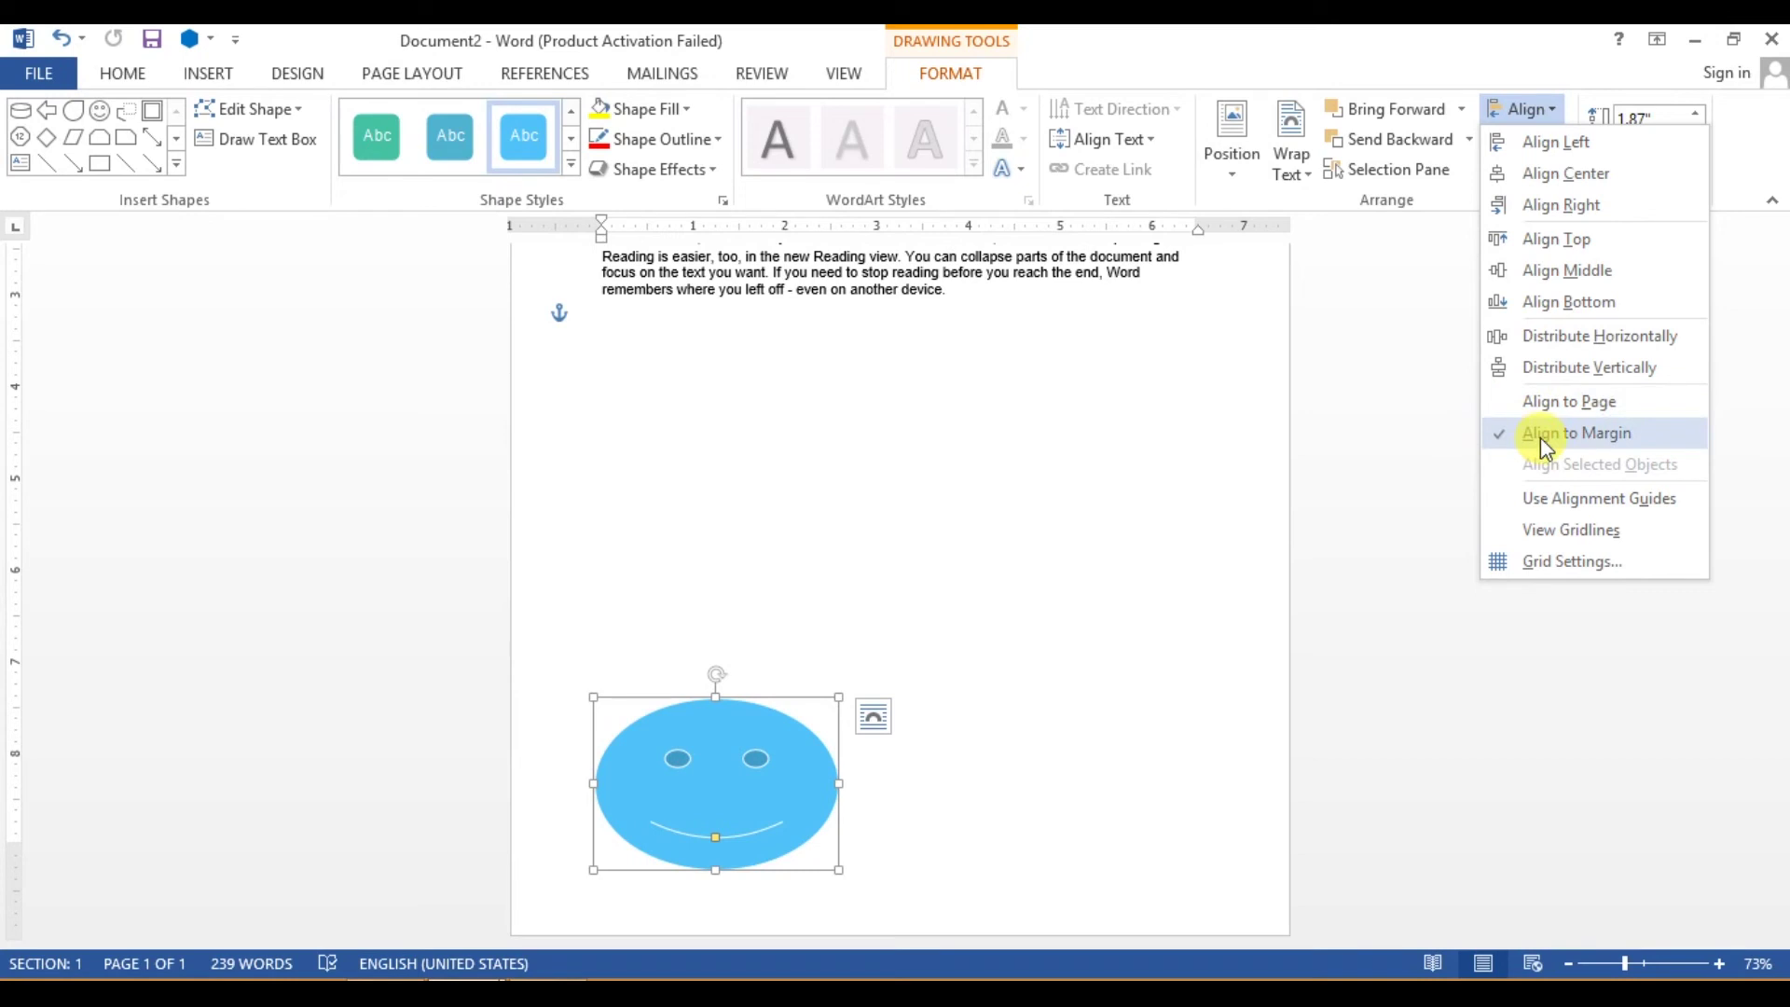
pyautogui.click(606, 753)
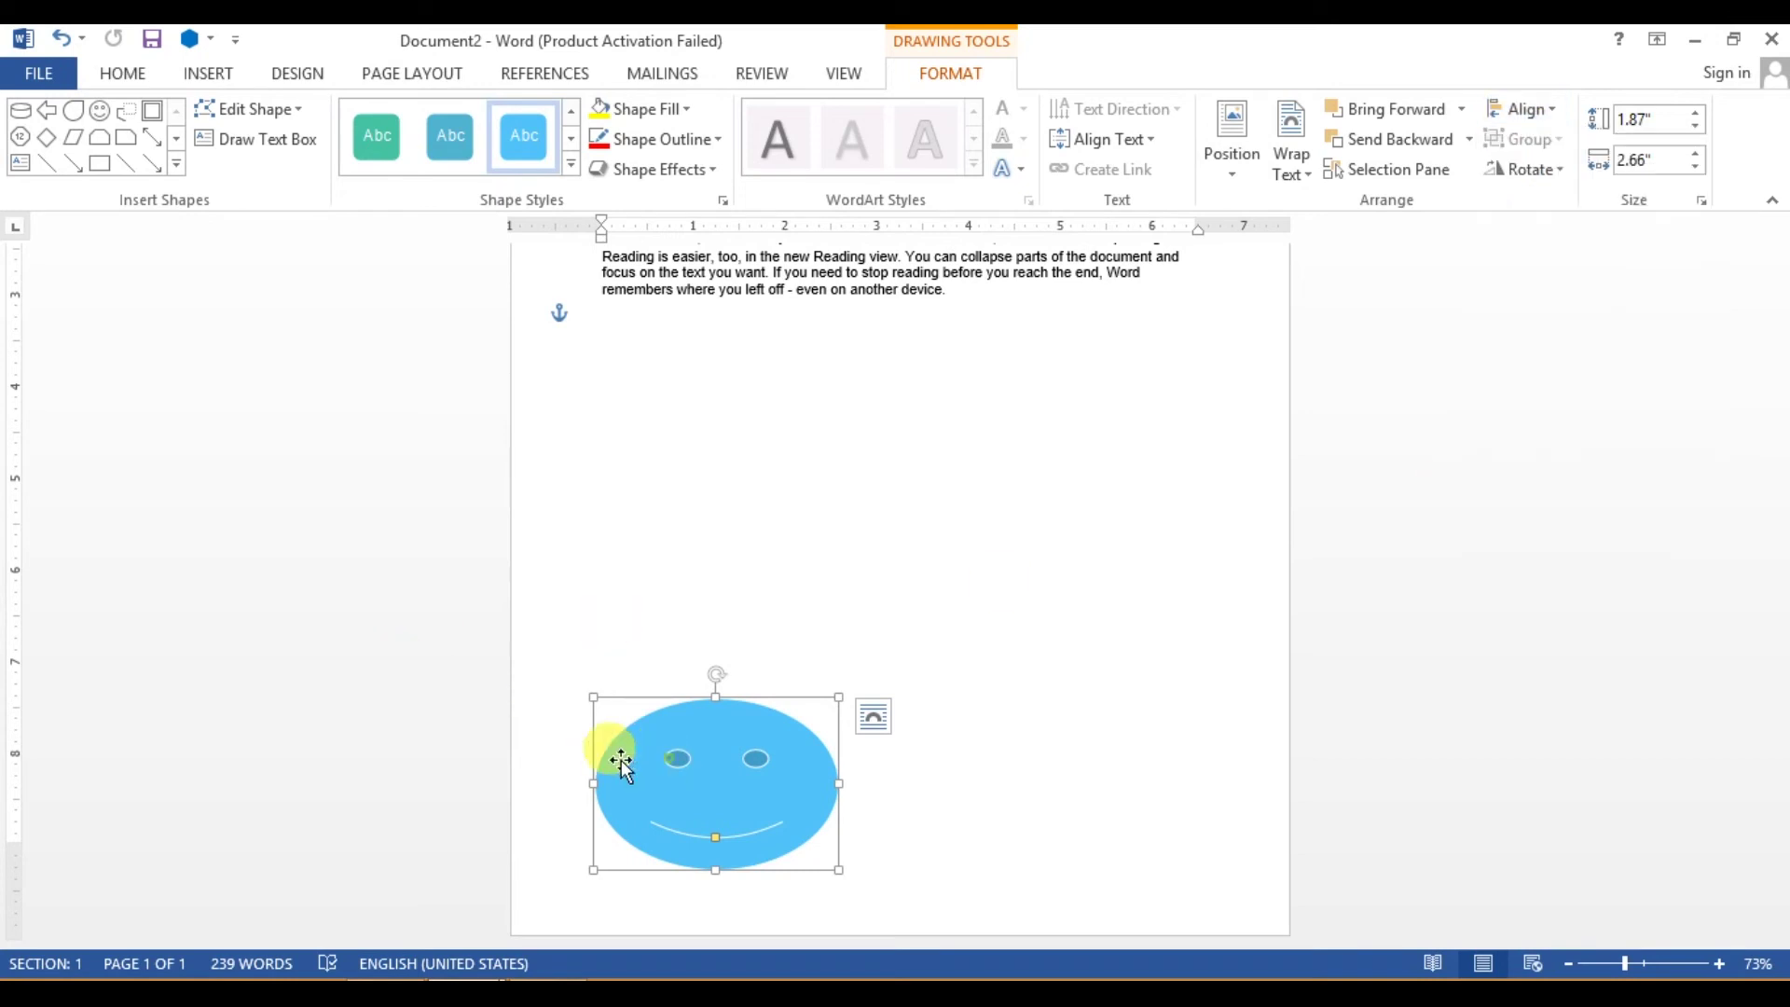
pyautogui.moveTo(724, 783); pyautogui.dragTo(657, 772)
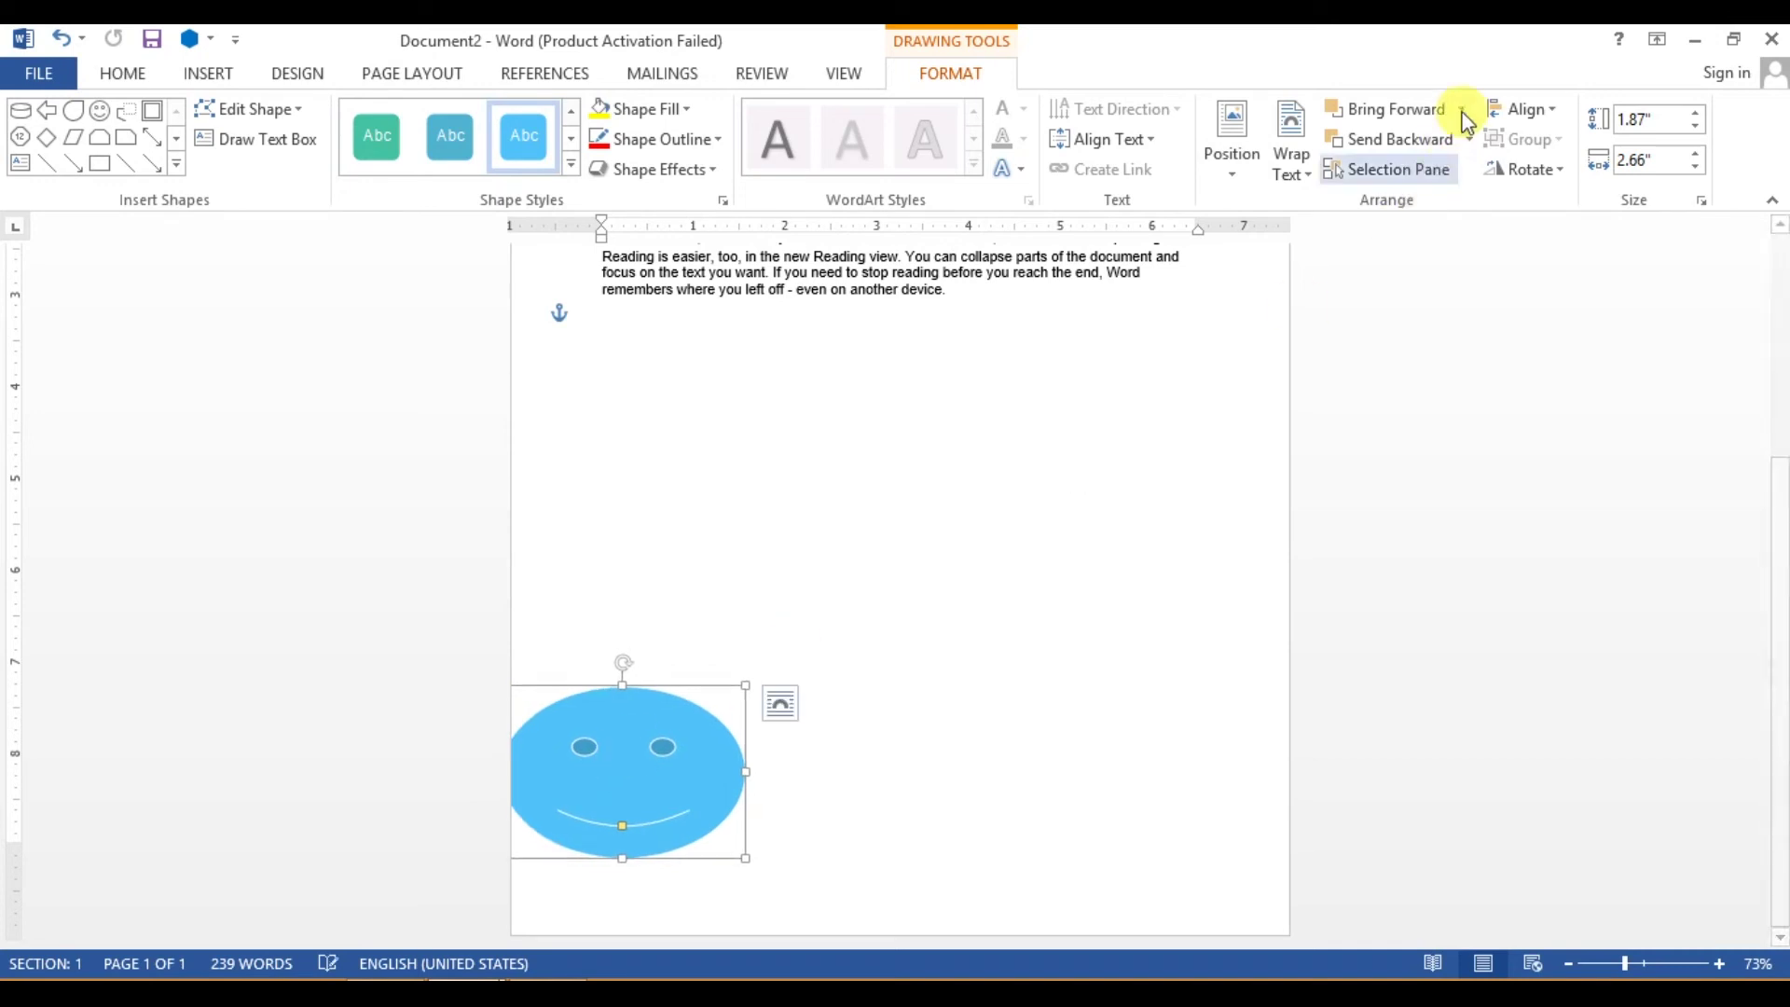
# Step: Set the alignment reference to Align to Page and align the blue smiley face to the right page edge
pyautogui.click(1548, 114)
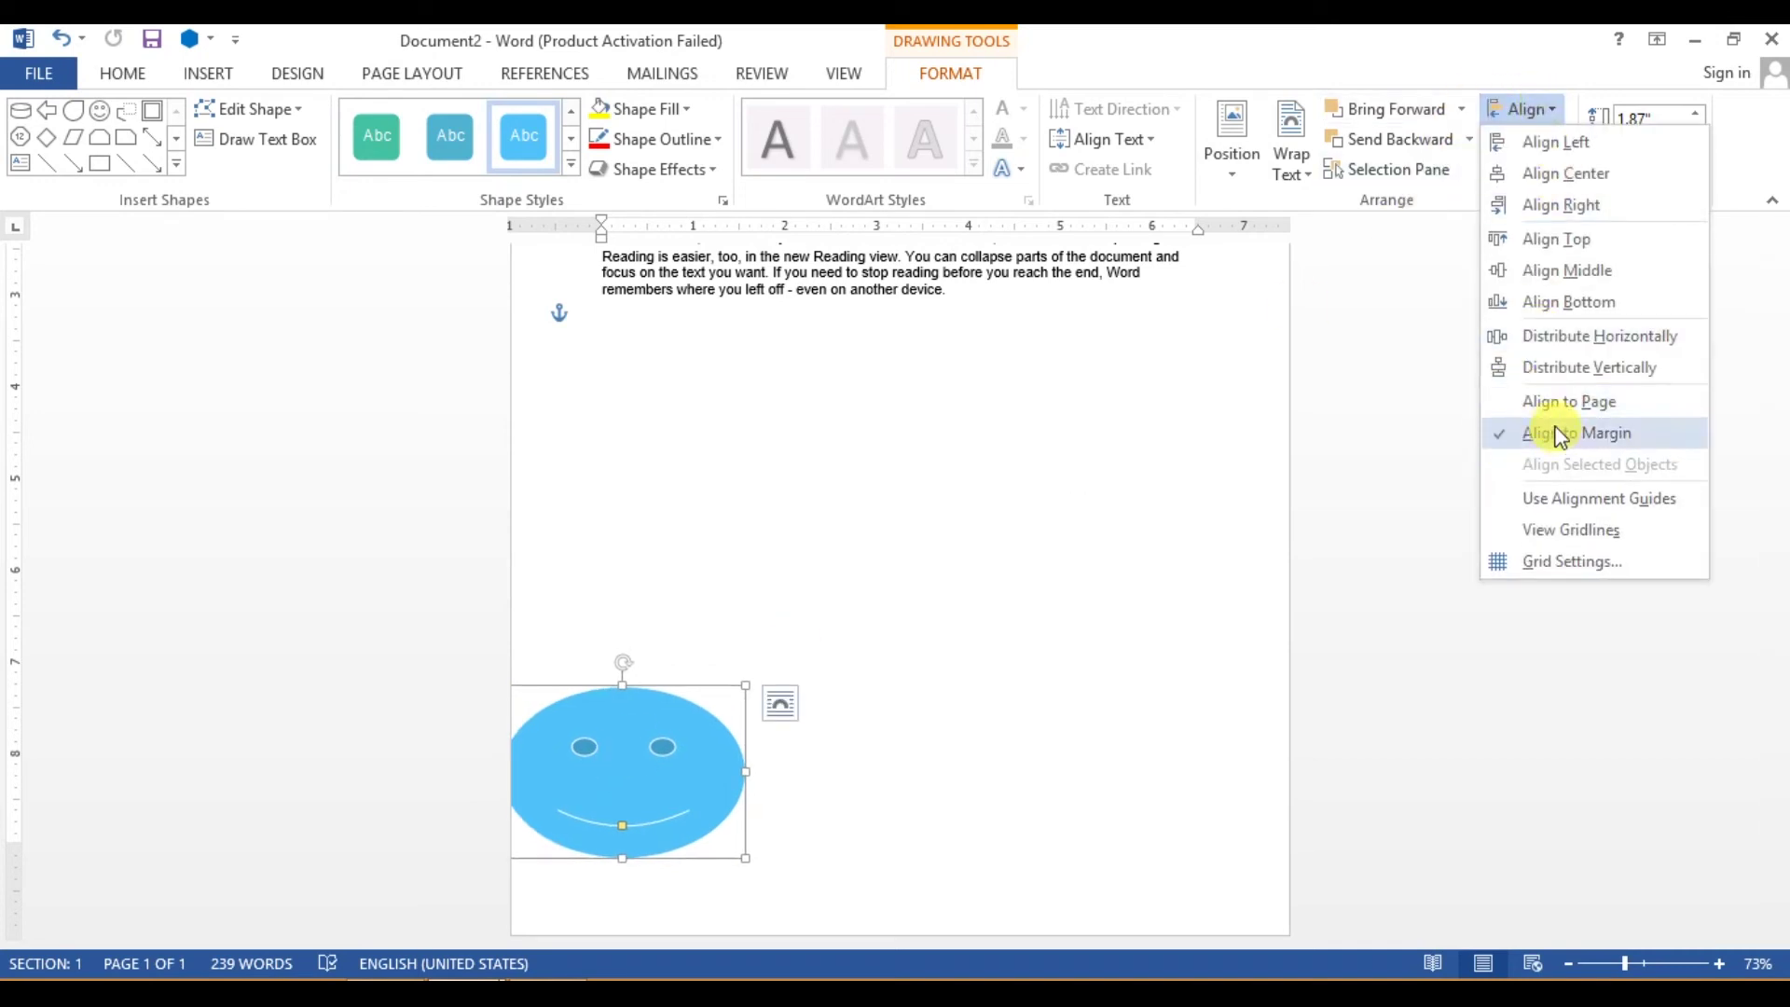
pyautogui.click(1557, 405)
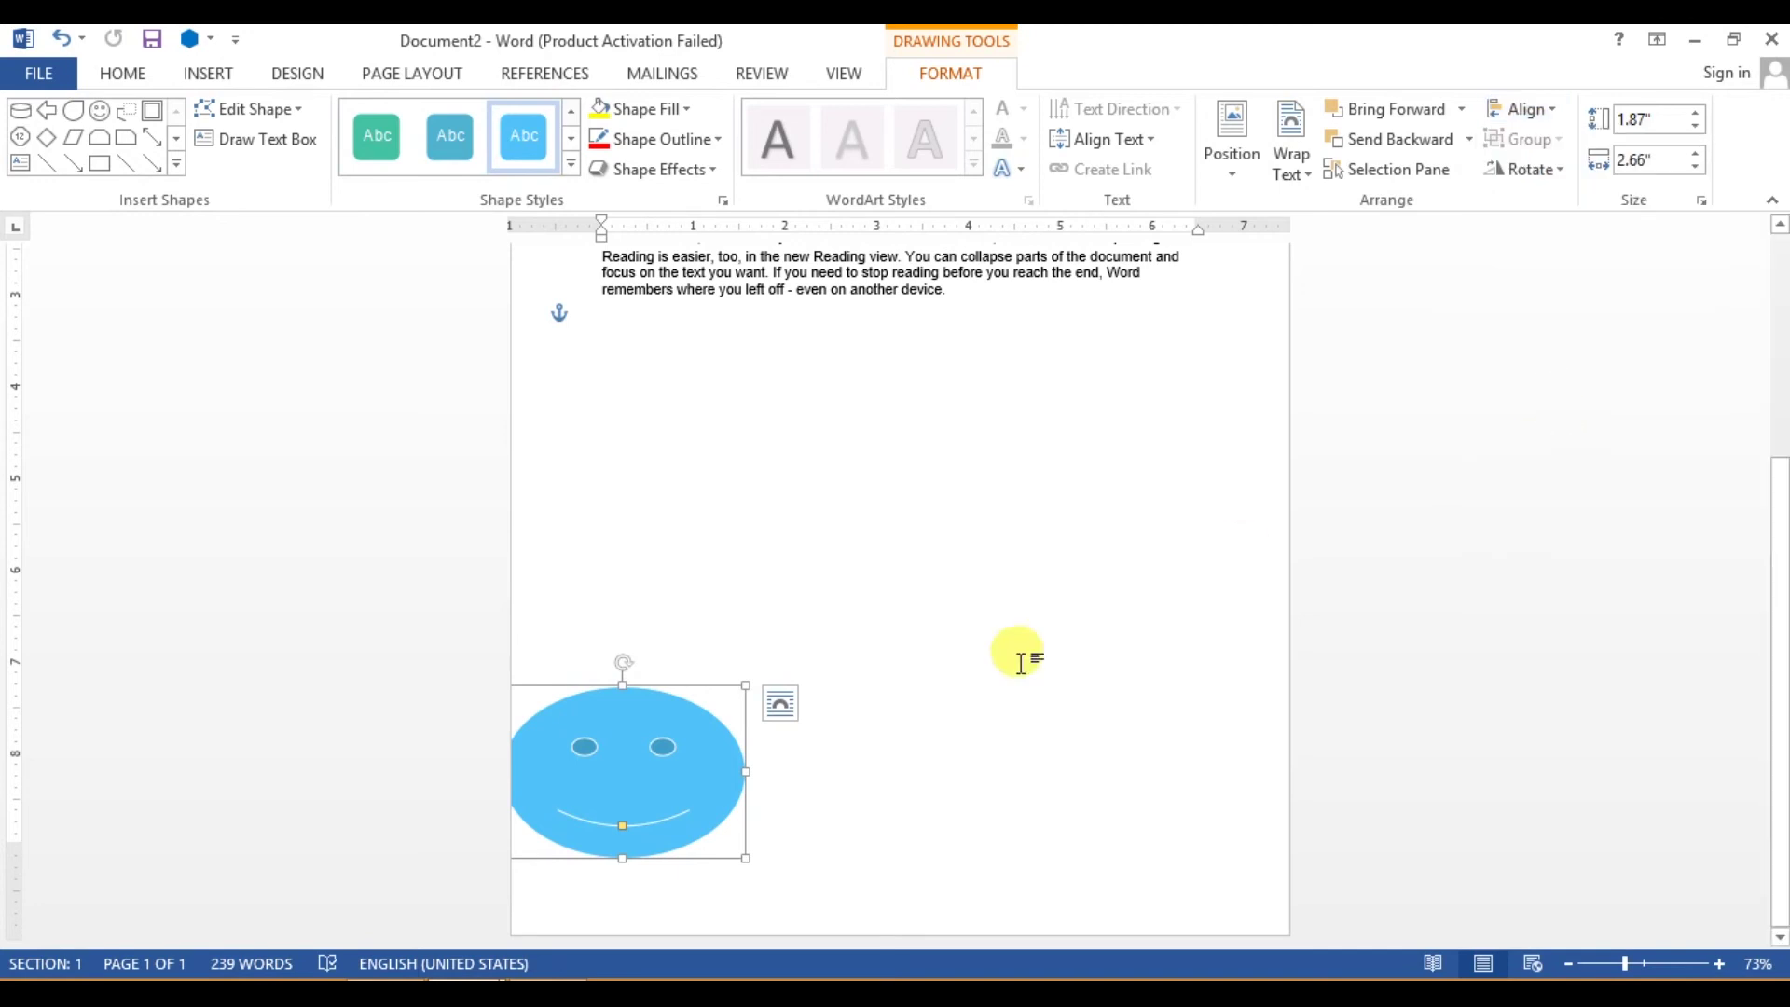
pyautogui.click(1540, 112)
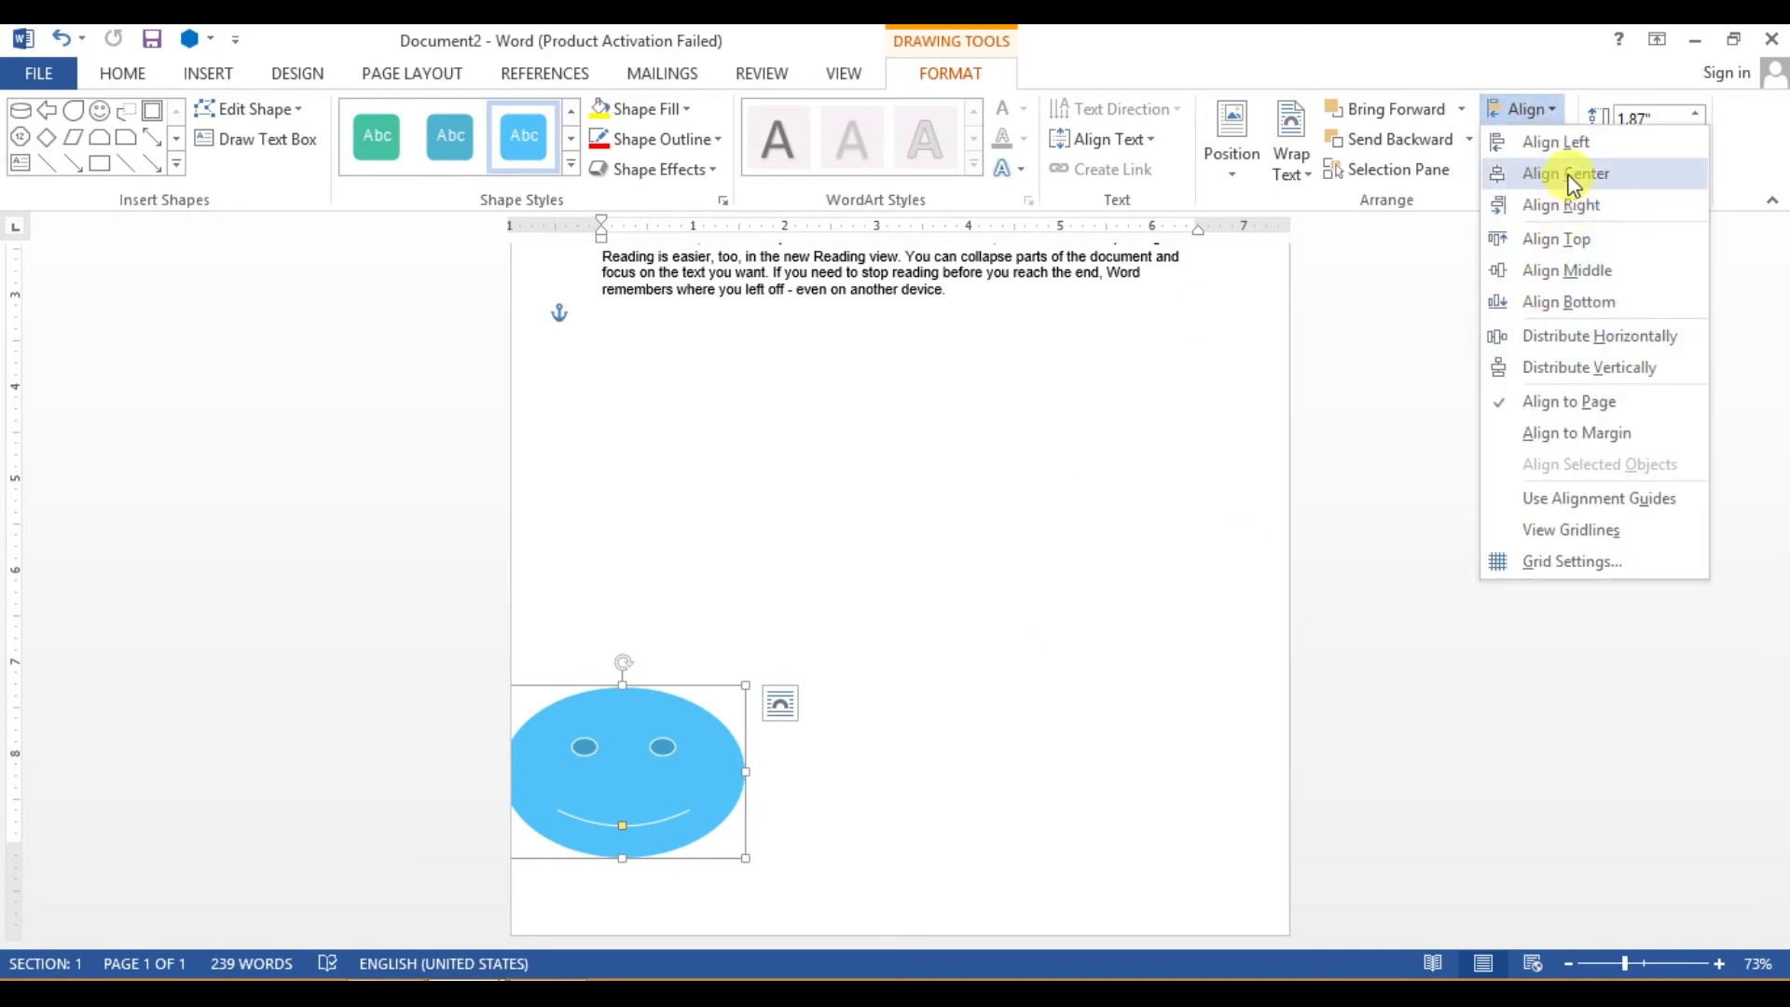
pyautogui.click(1567, 207)
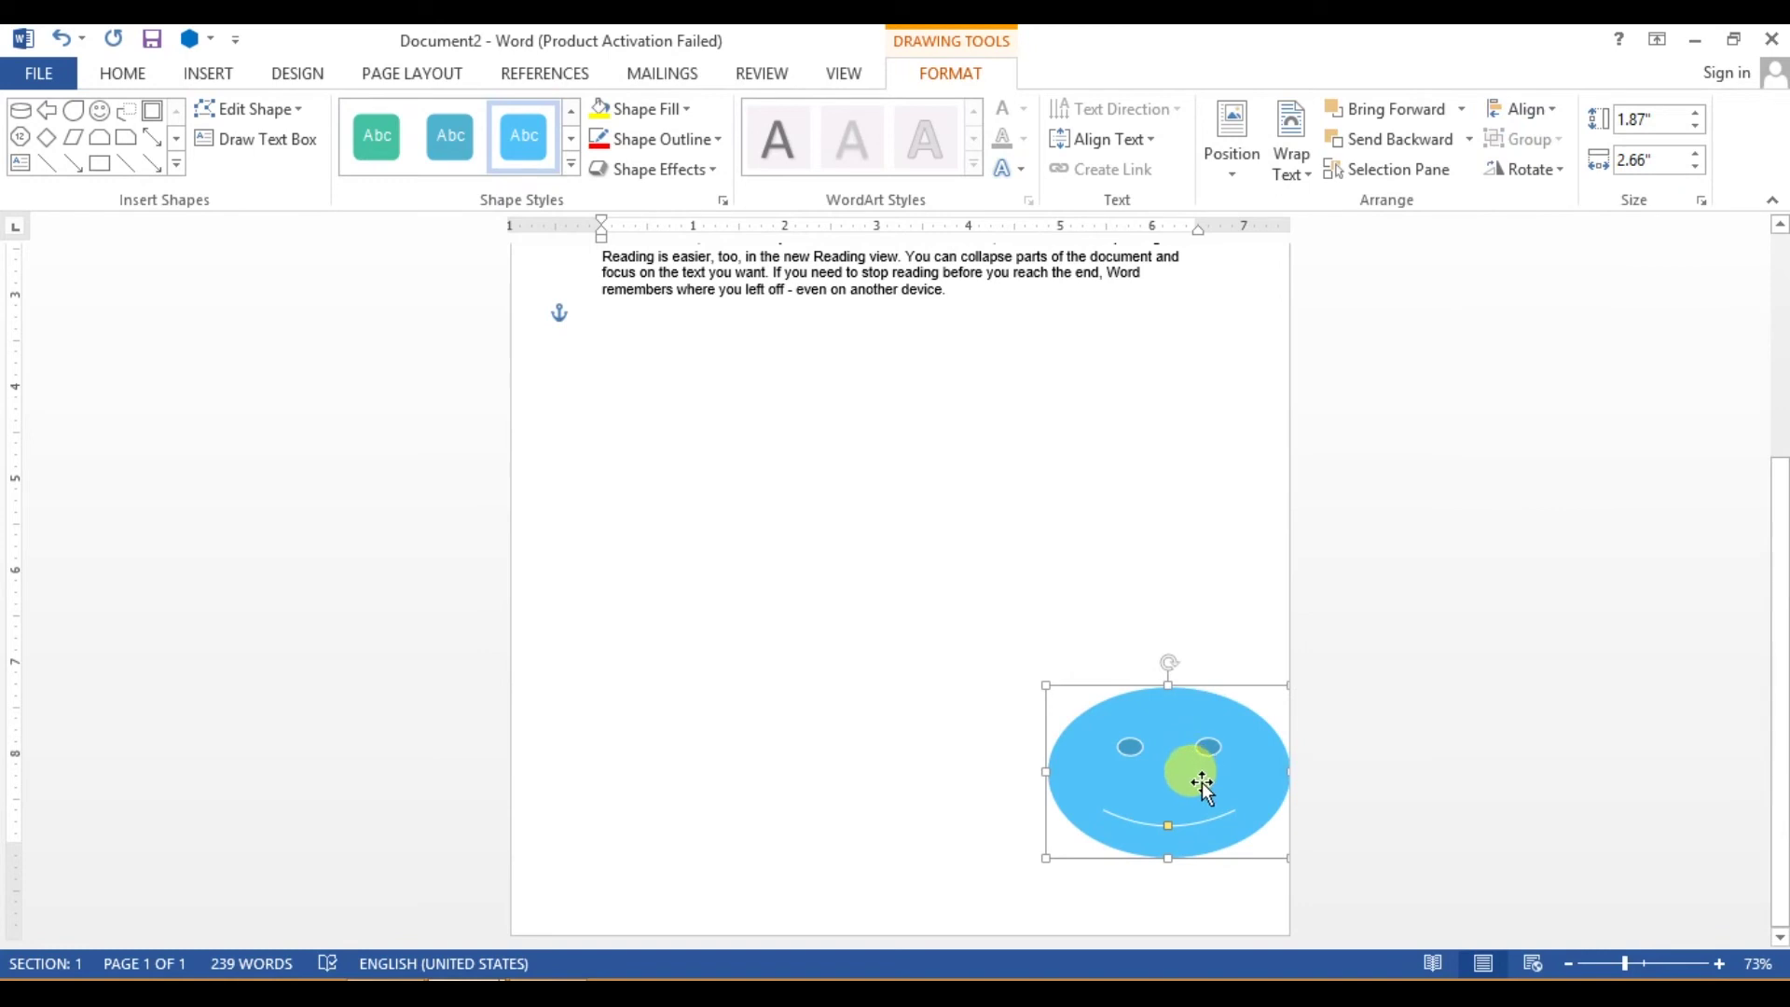
# Step: Align the blue smiley face to the left margin using Align to Margin, and move it up and rightward to just below the text
pyautogui.click(1547, 109)
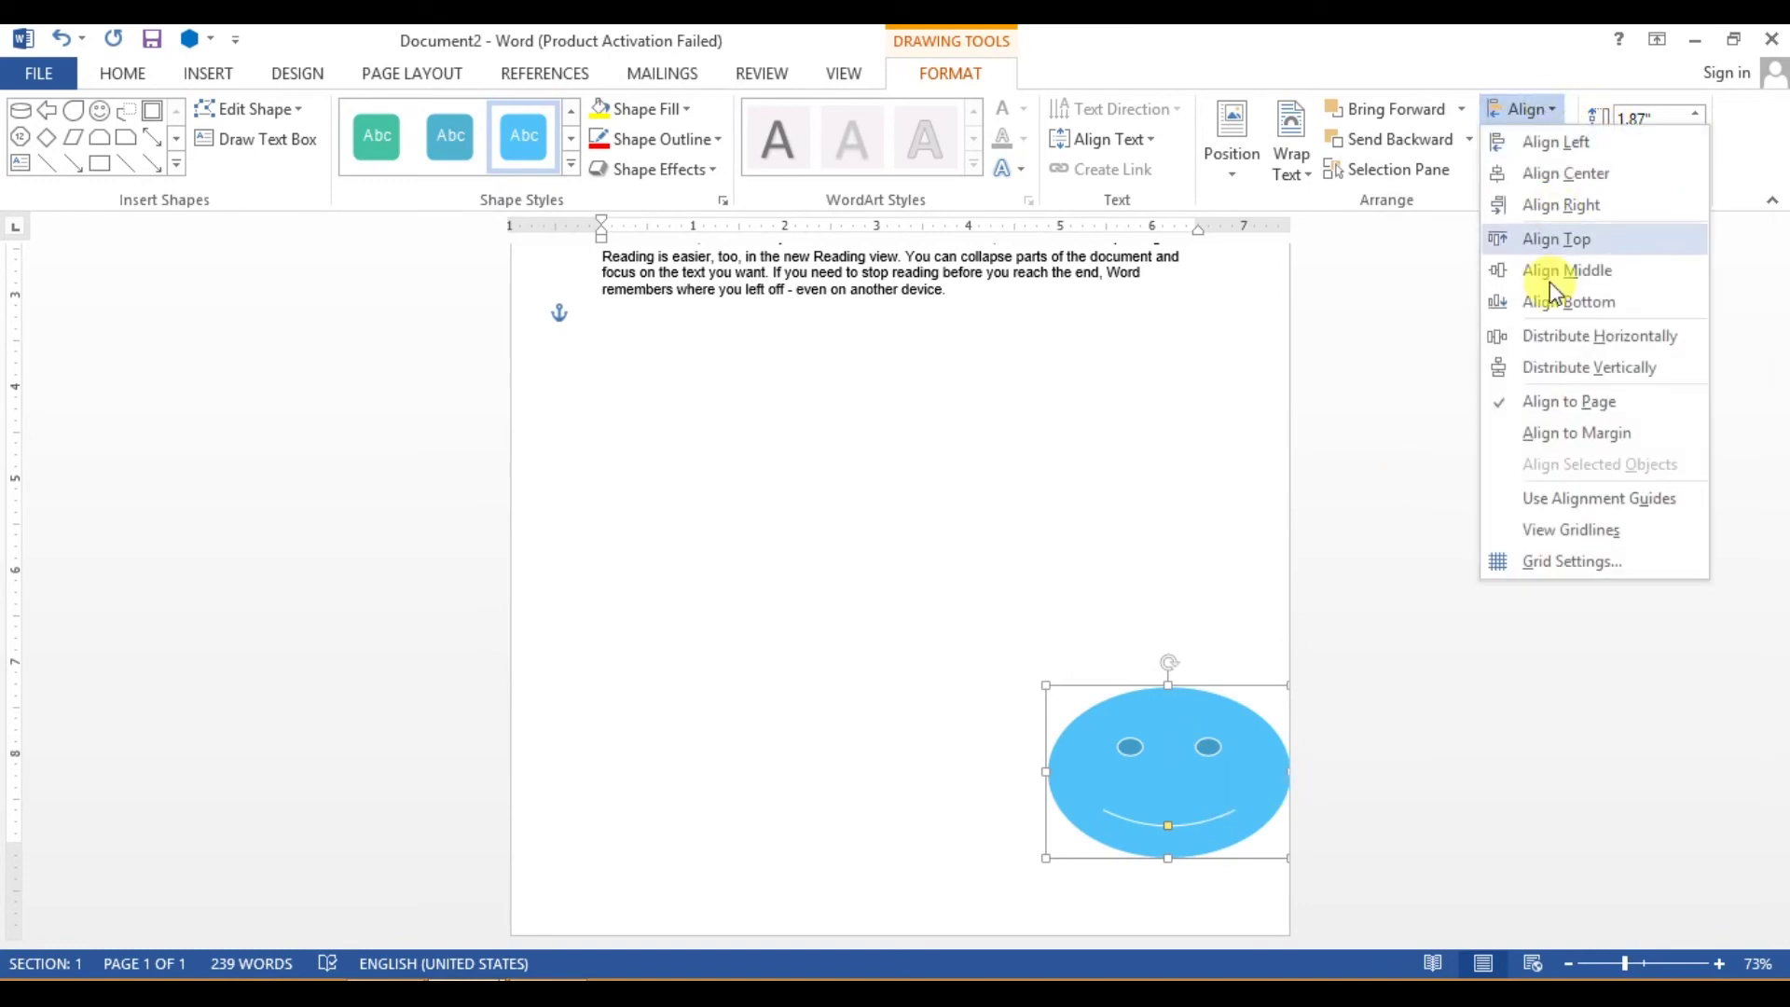
pyautogui.click(1540, 432)
pyautogui.click(1547, 109)
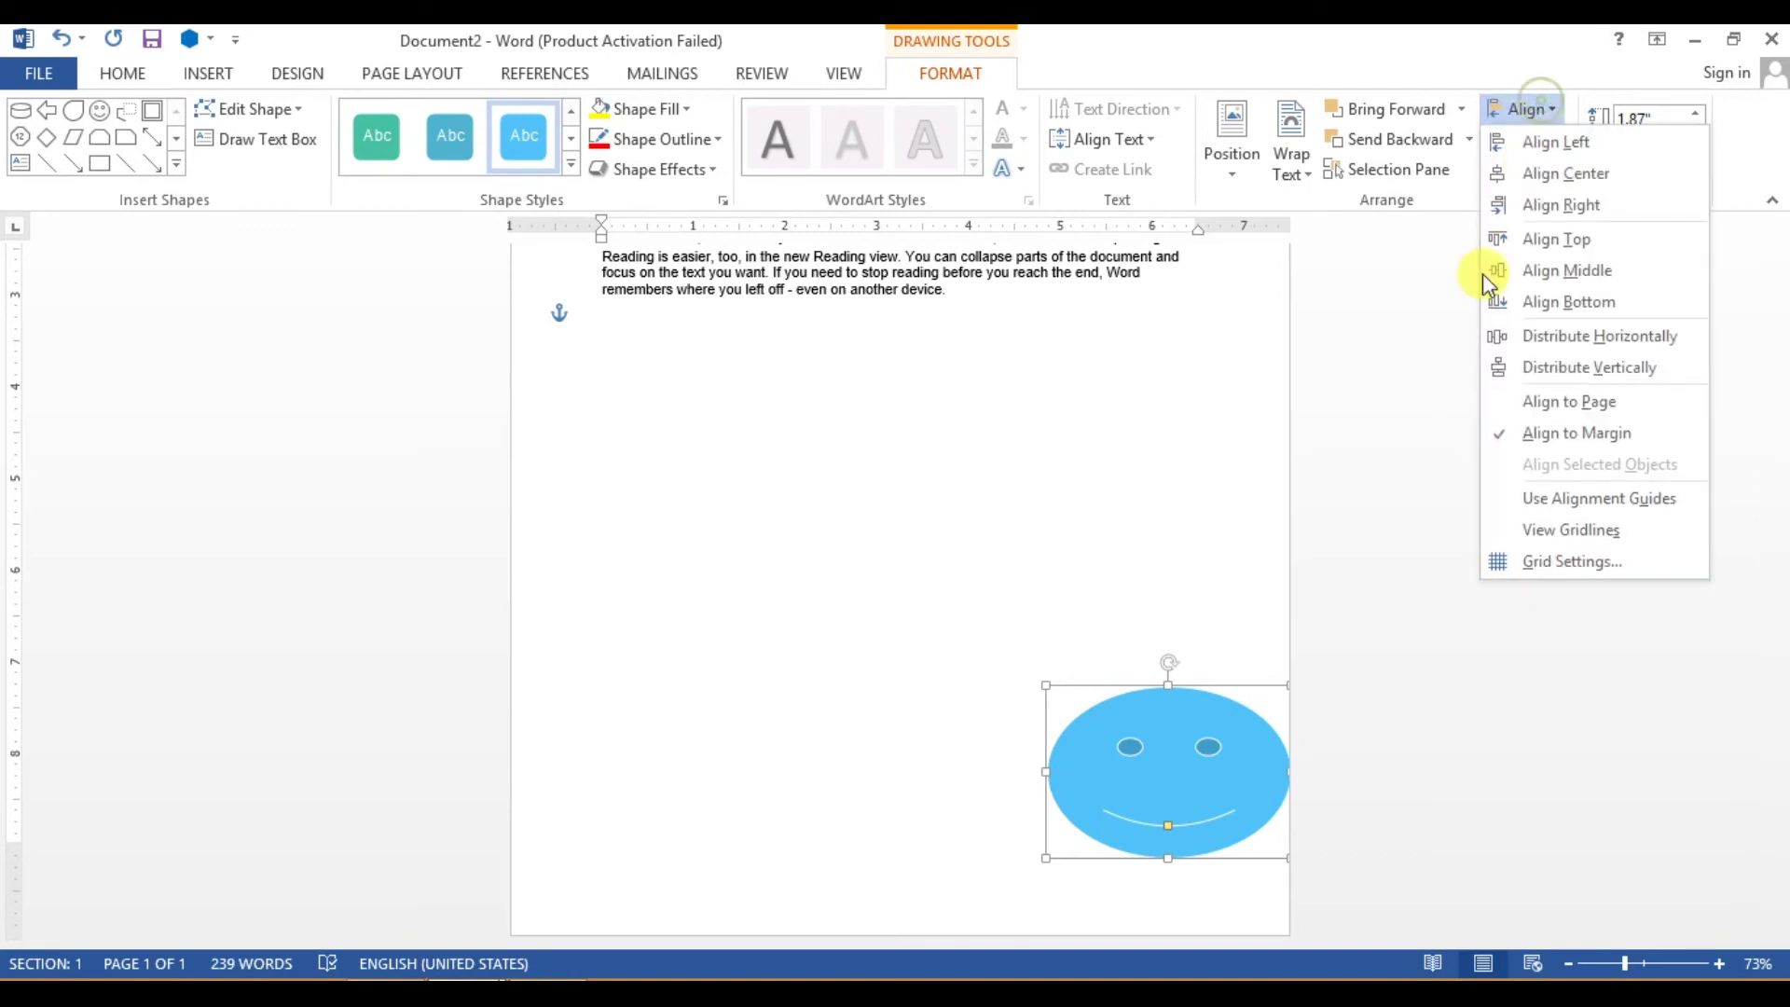
pyautogui.click(1566, 148)
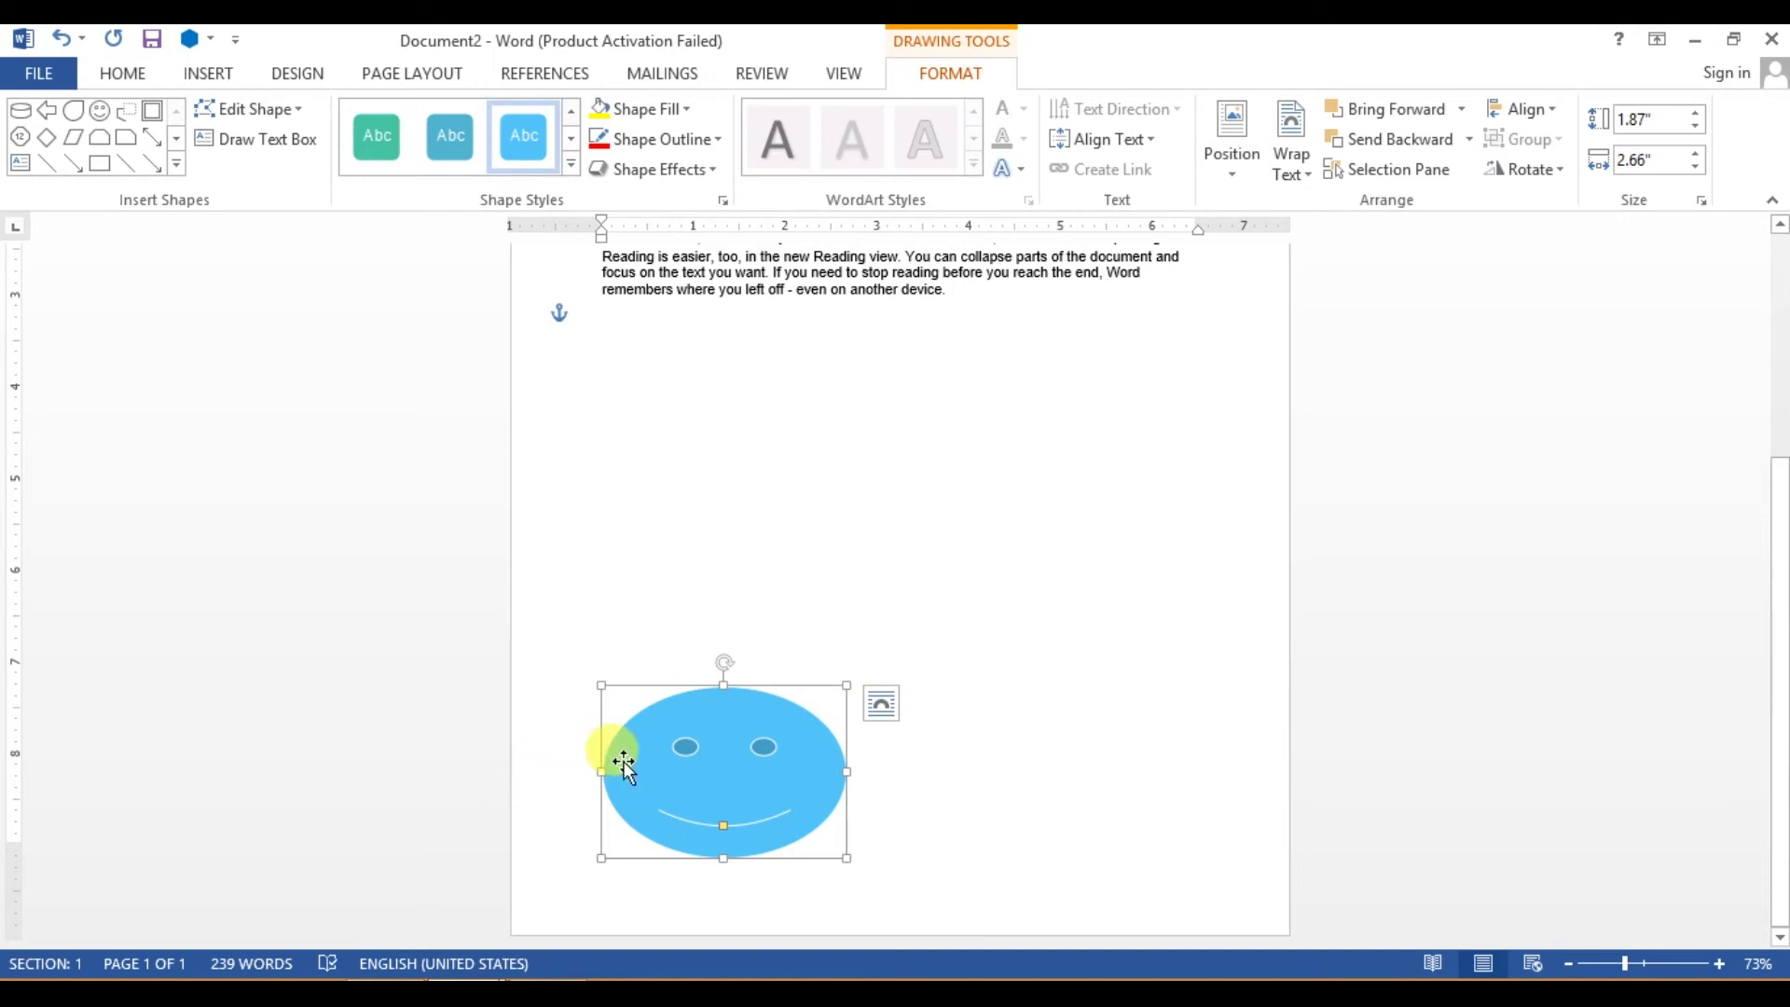
pyautogui.moveTo(691, 759); pyautogui.dragTo(984, 434)
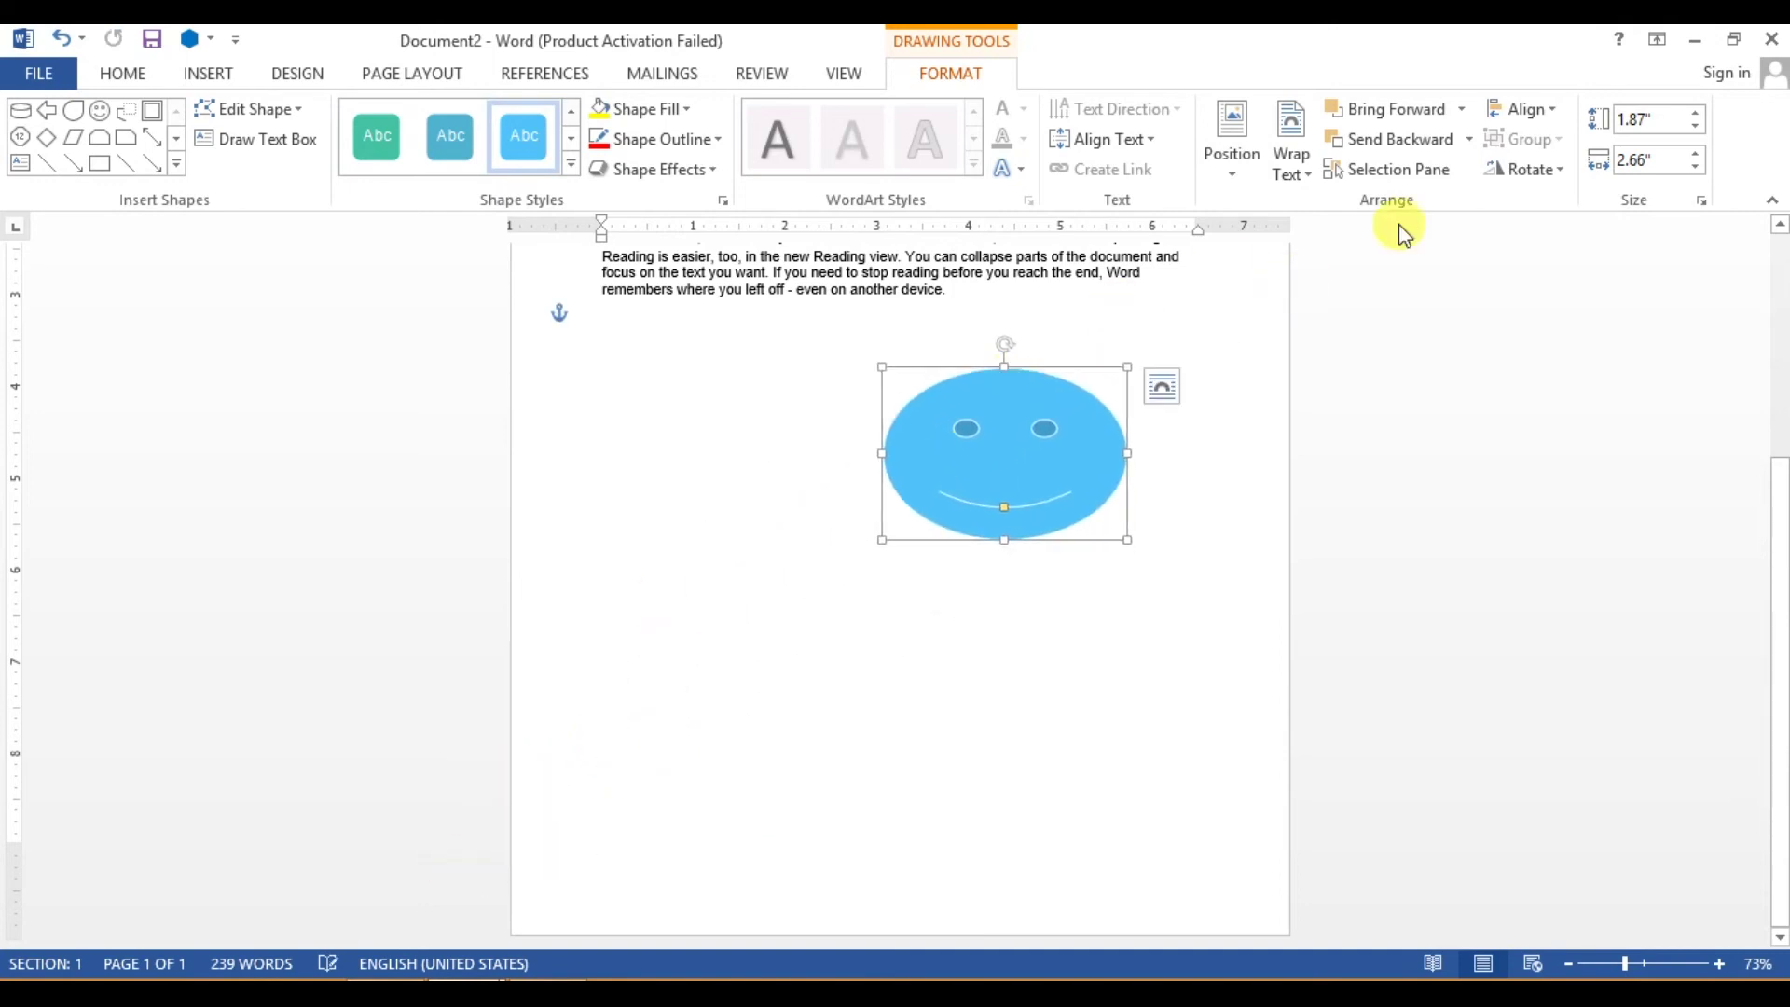
# Step: Show the document gridlines and hide them again
pyautogui.click(1548, 112)
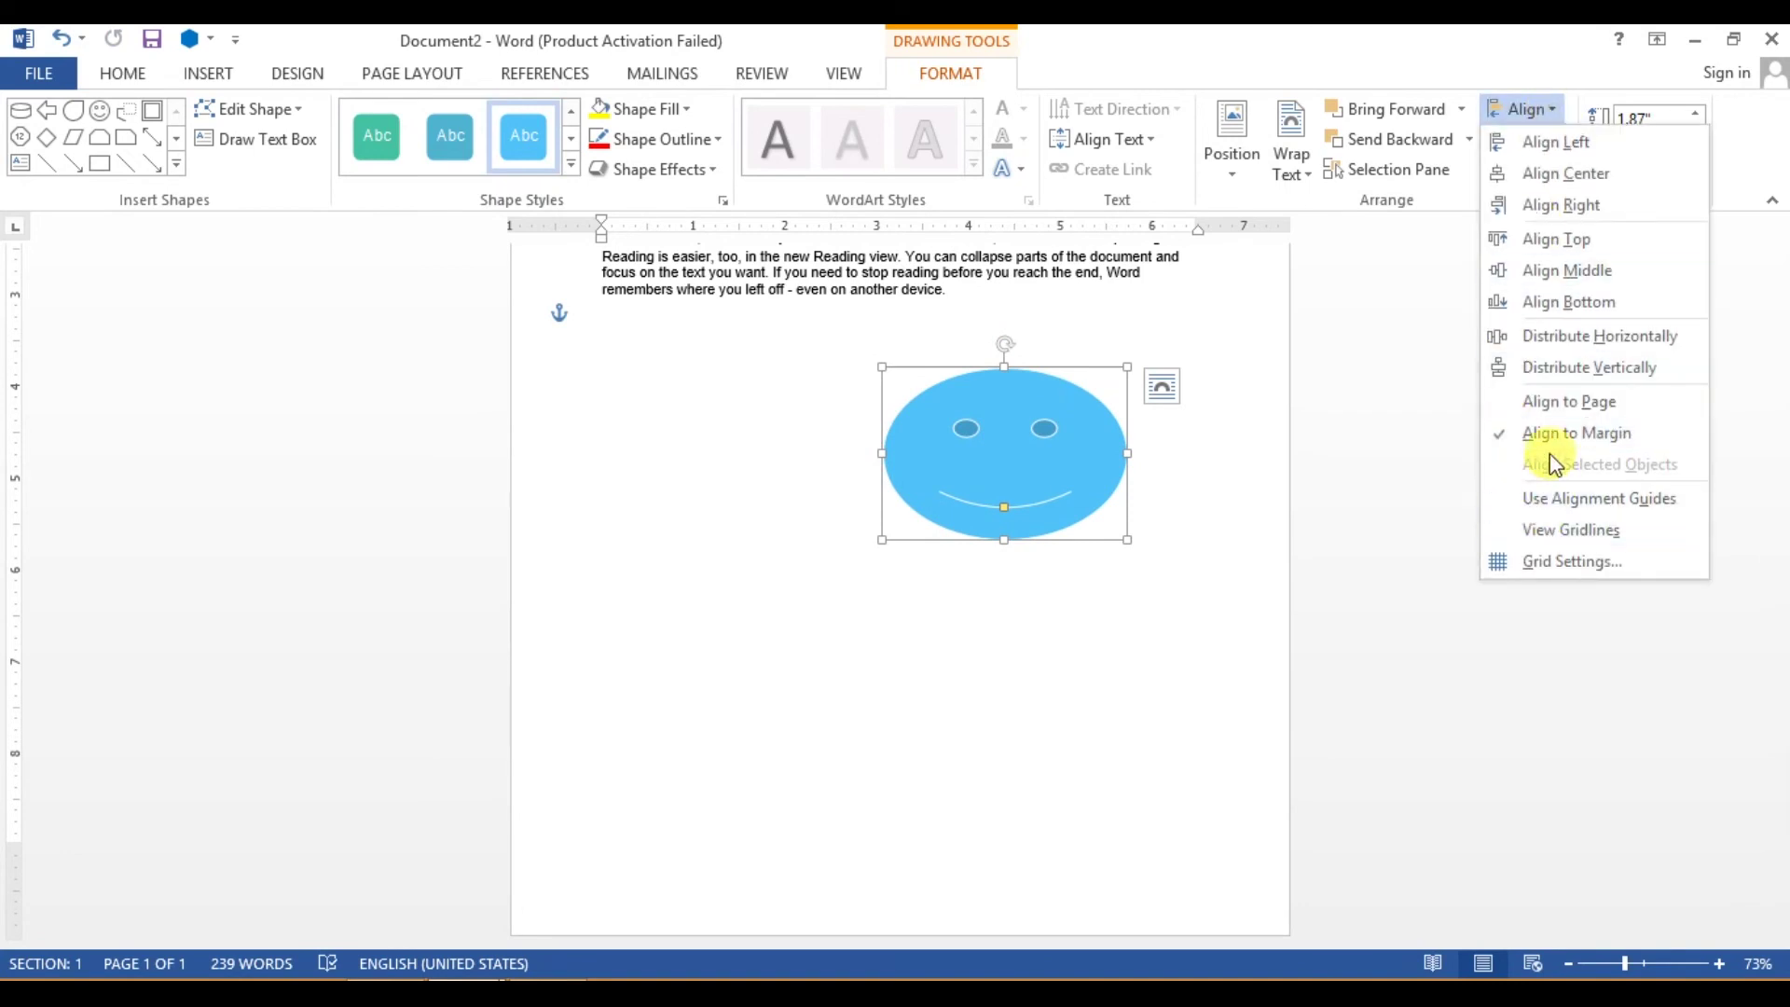
pyautogui.click(1568, 537)
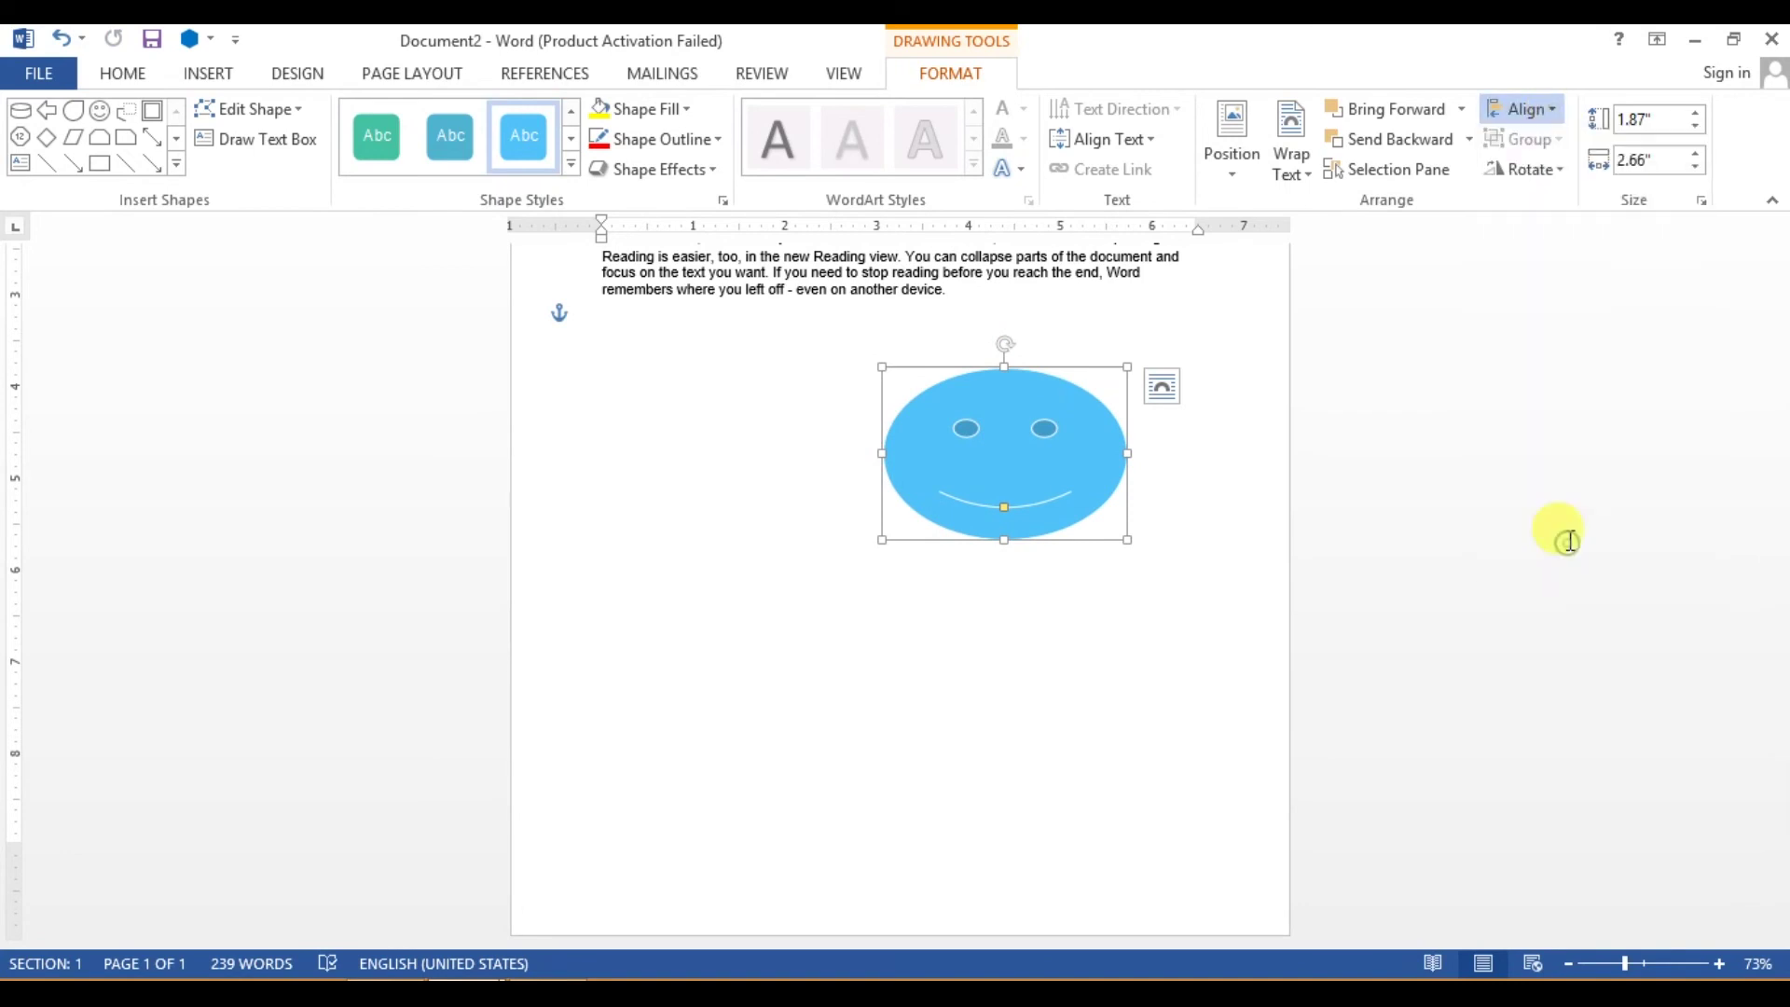
pyautogui.click(1530, 116)
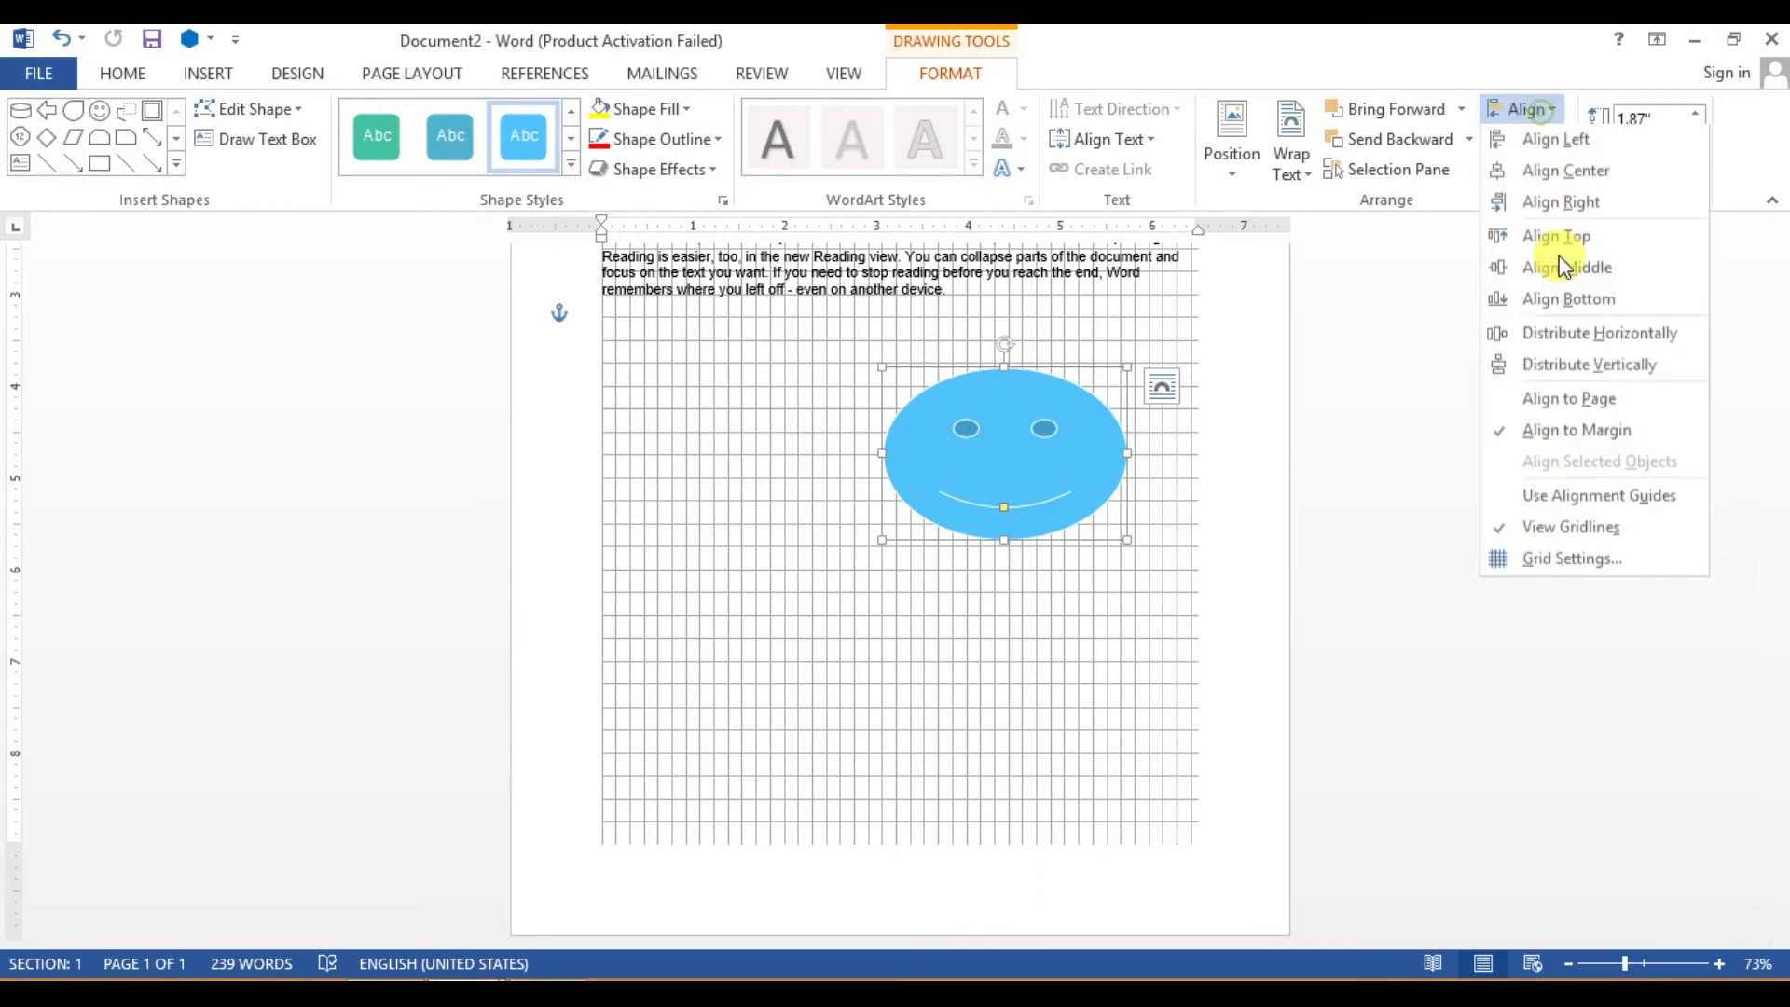
pyautogui.click(1551, 529)
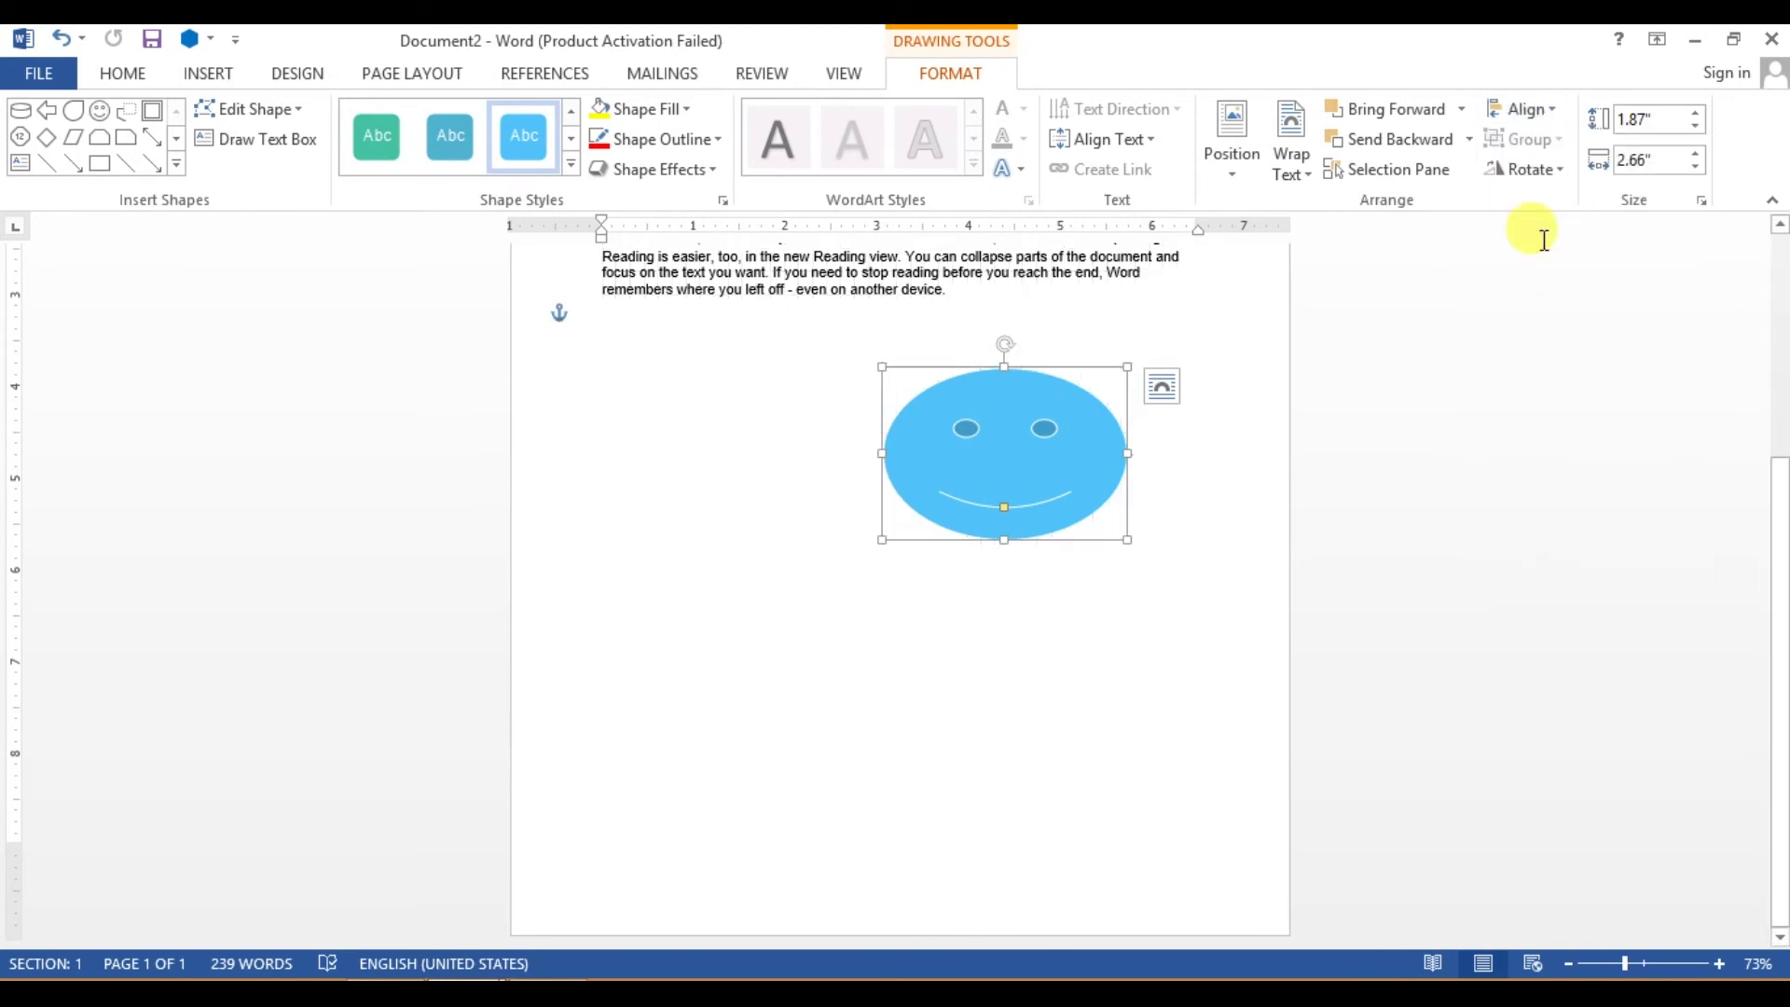
pyautogui.click(1527, 110)
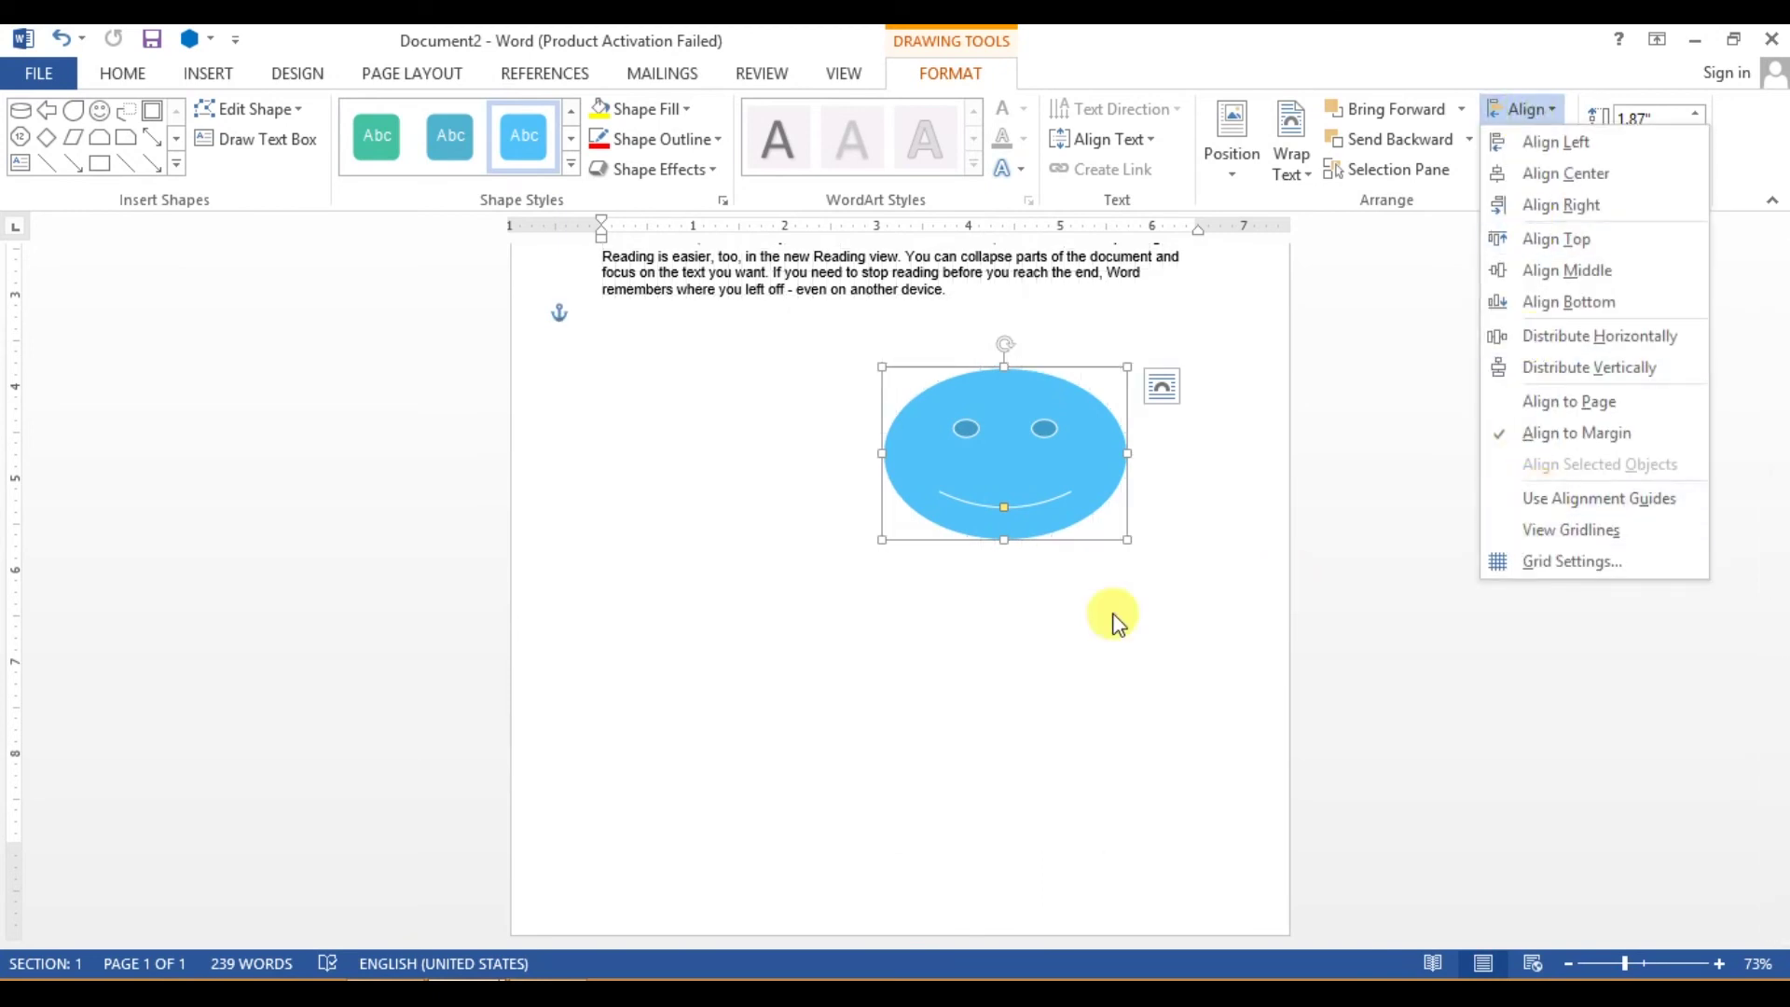
pyautogui.click(1018, 667)
pyautogui.click(1522, 170)
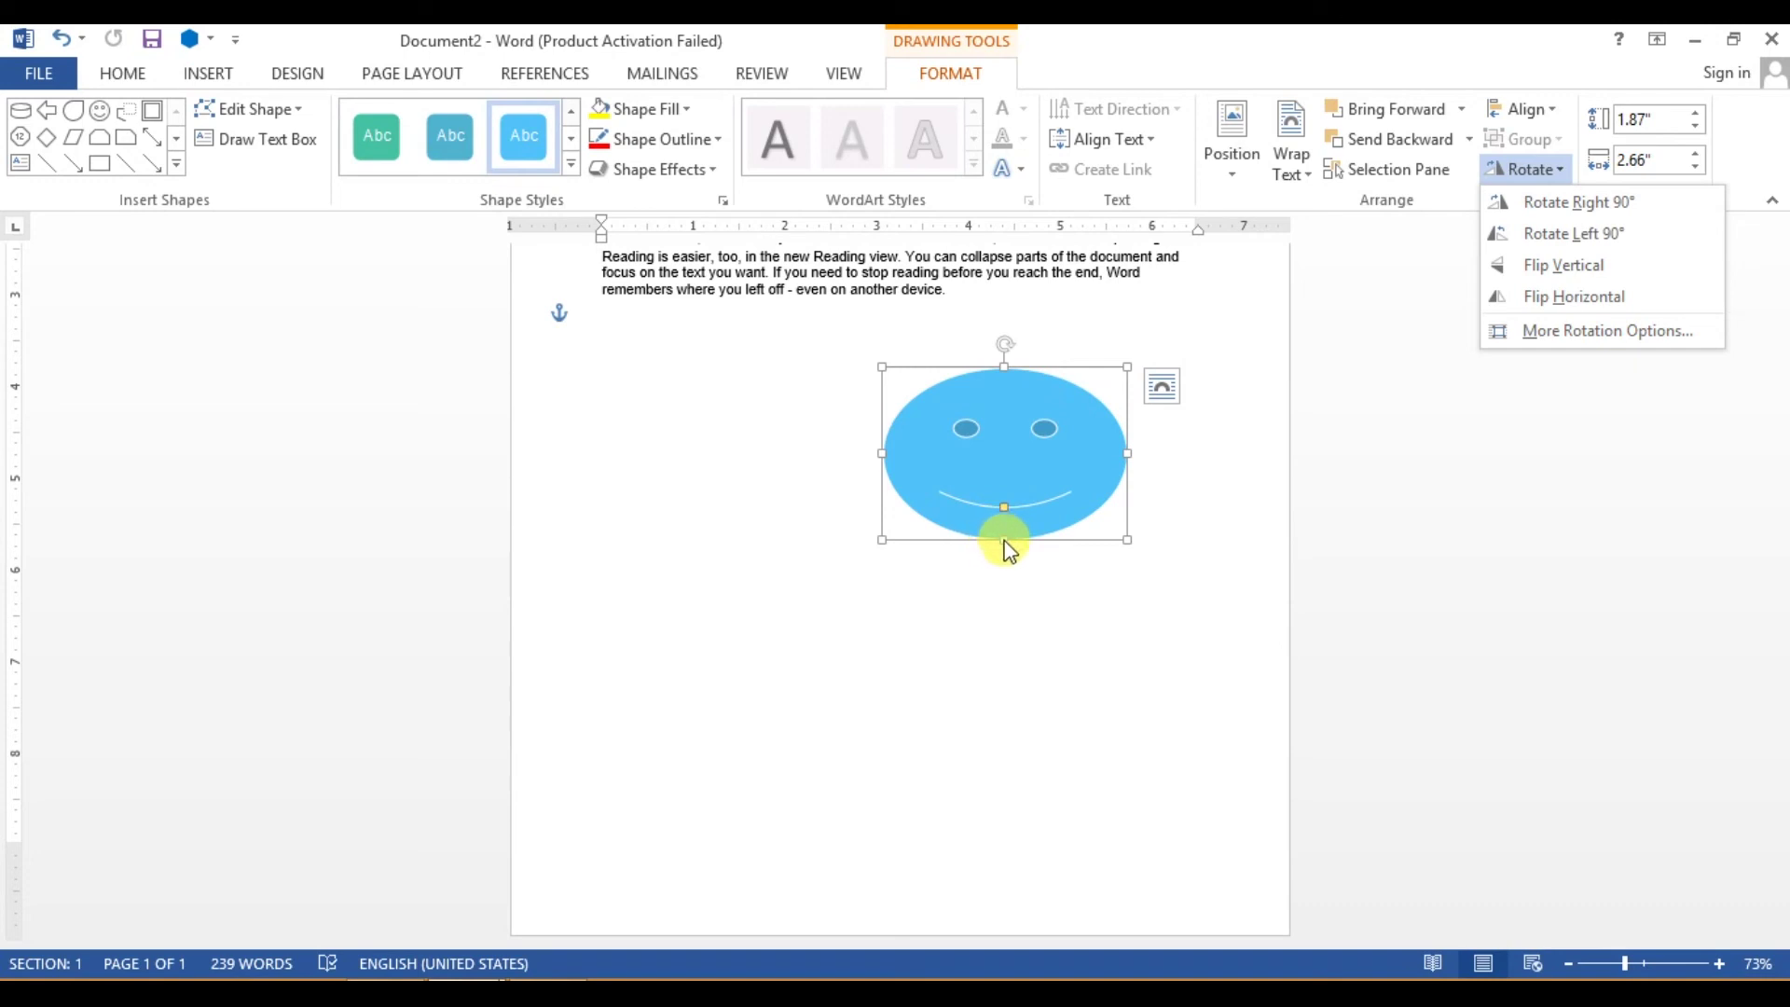
pyautogui.click(1004, 541)
# Step: Stretch the blue smiley face to about 3.76" tall, and bend its mouth into a frown and back into a smile
pyautogui.moveTo(1004, 539); pyautogui.dragTo(931, 711)
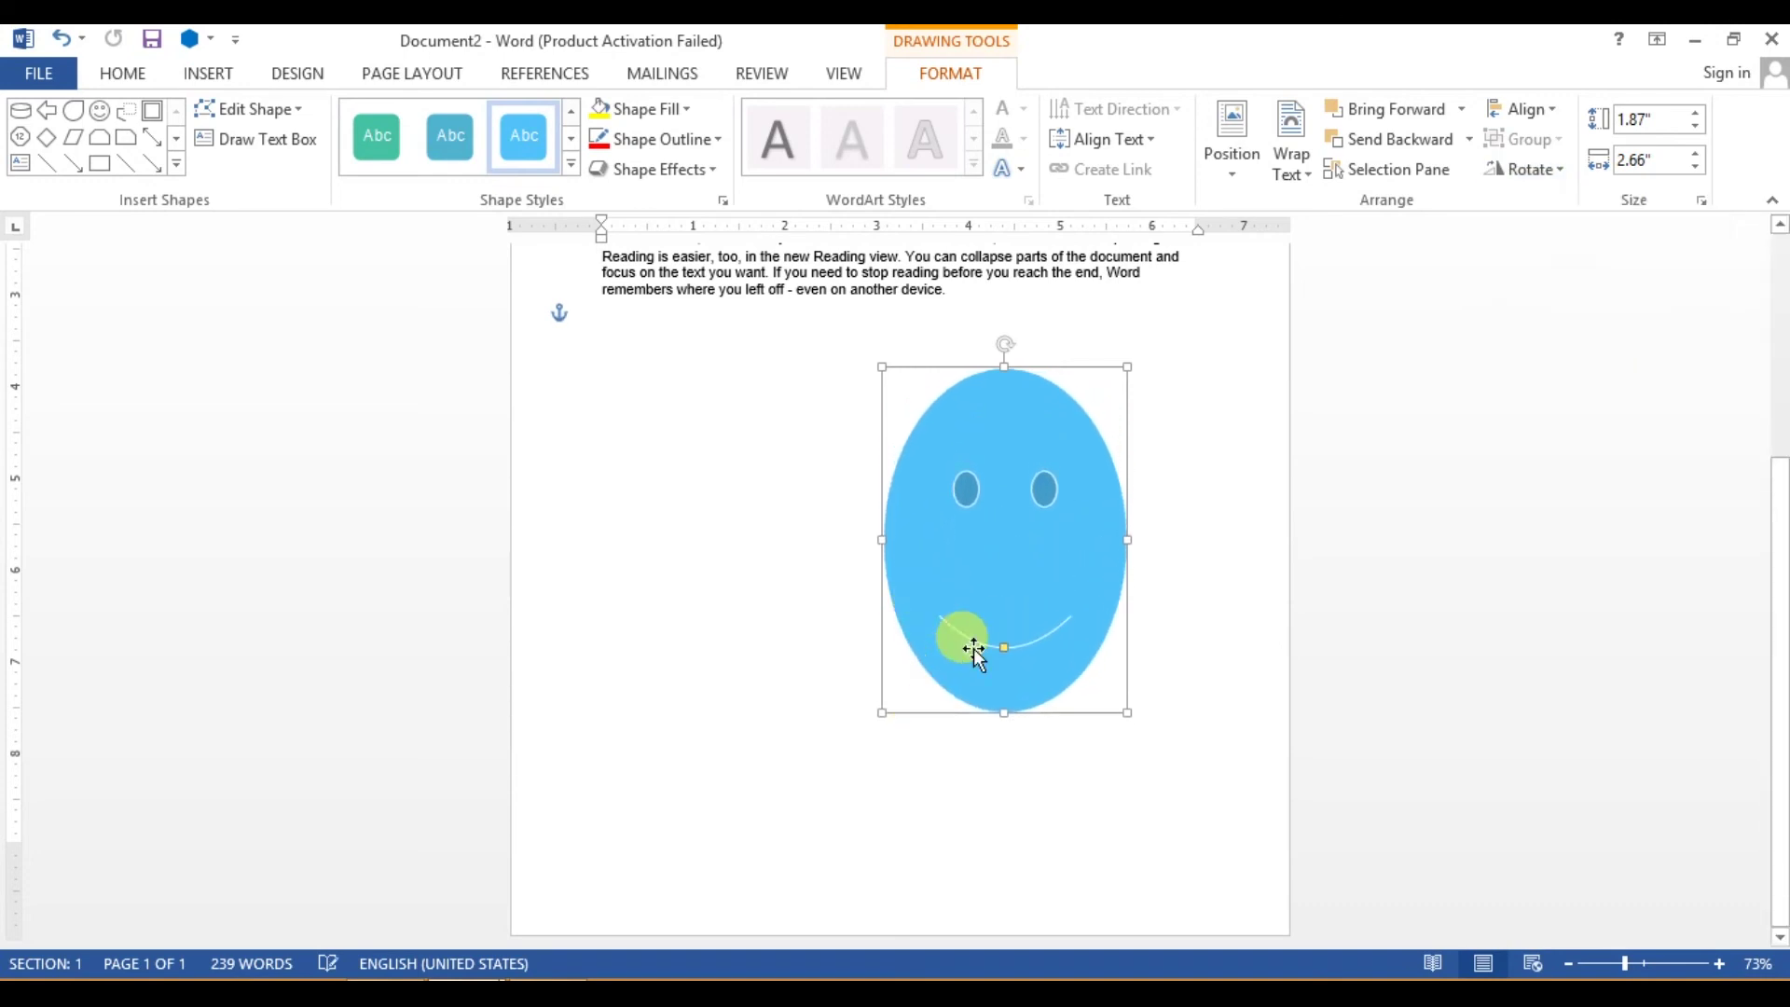
pyautogui.moveTo(1003, 650); pyautogui.dragTo(971, 572)
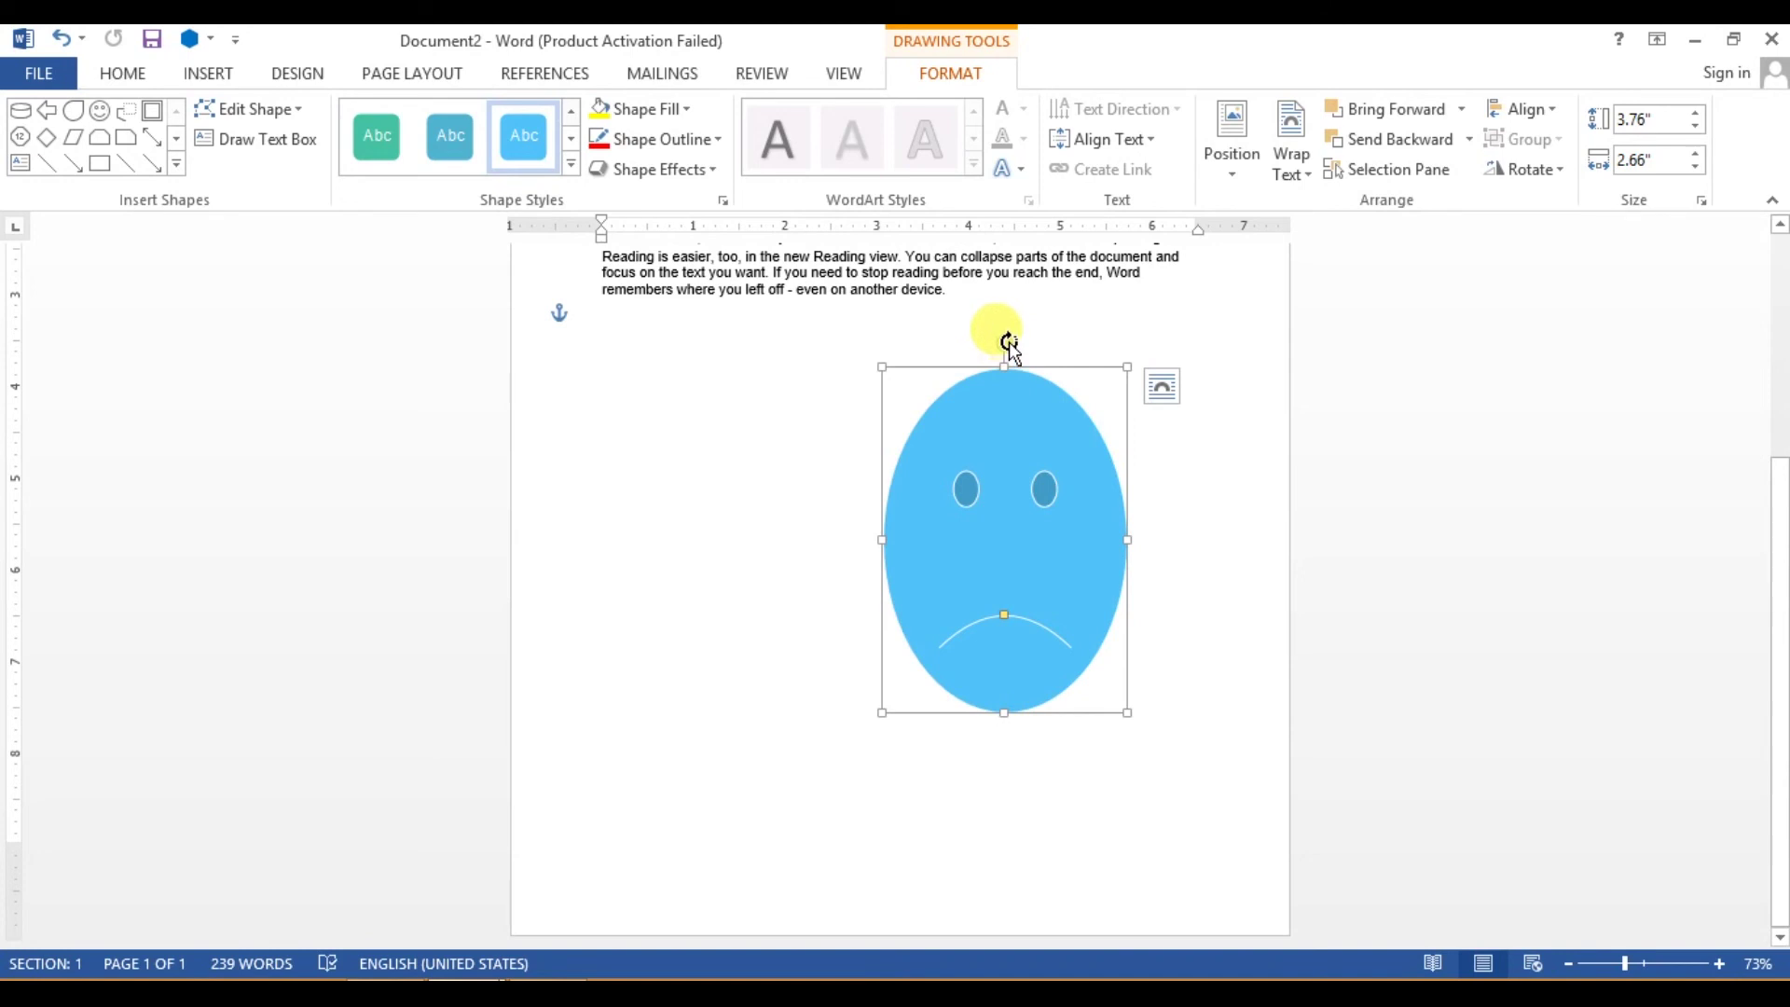
pyautogui.moveTo(1029, 354)
pyautogui.mouseDown()
pyautogui.moveTo(1063, 479)
pyautogui.moveTo(959, 627)
pyautogui.moveTo(733, 464)
pyautogui.moveTo(839, 372)
pyautogui.moveTo(939, 416)
pyautogui.moveTo(947, 532)
pyautogui.moveTo(906, 438)
pyautogui.moveTo(1103, 404)
pyautogui.moveTo(1166, 460)
pyautogui.moveTo(1099, 372)
pyautogui.moveTo(1007, 379)
pyautogui.mouseUp()
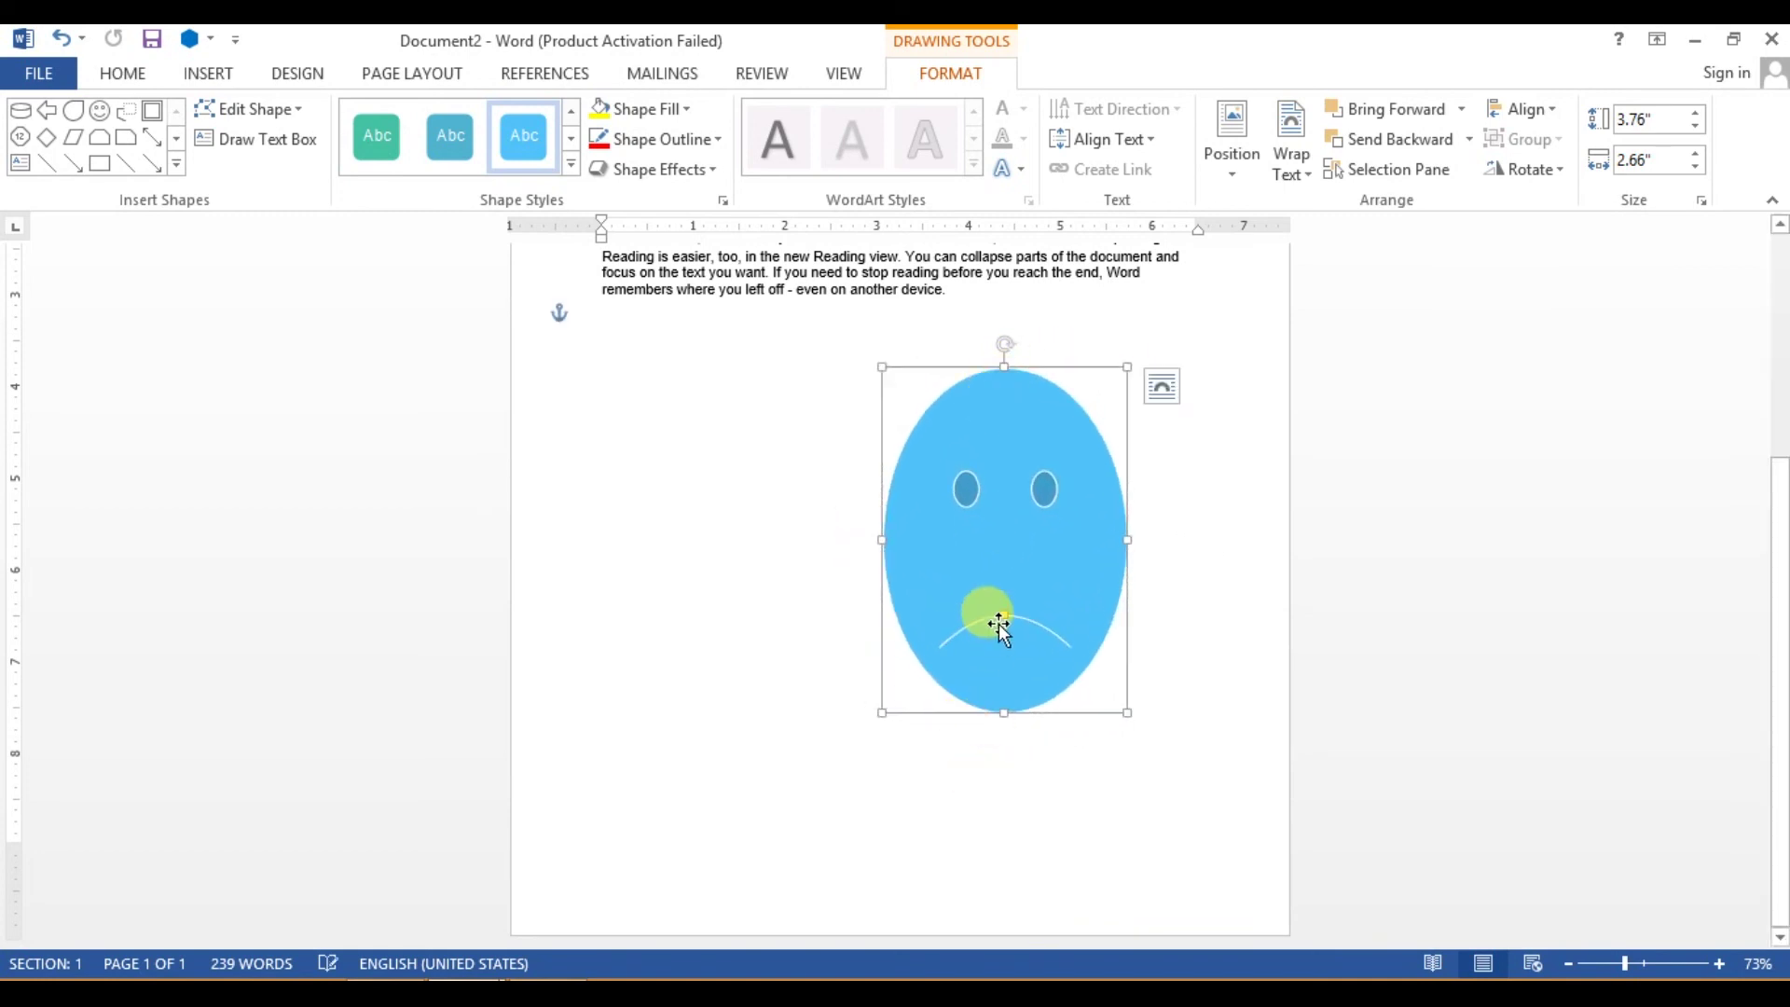
pyautogui.moveTo(1005, 619); pyautogui.dragTo(1008, 677)
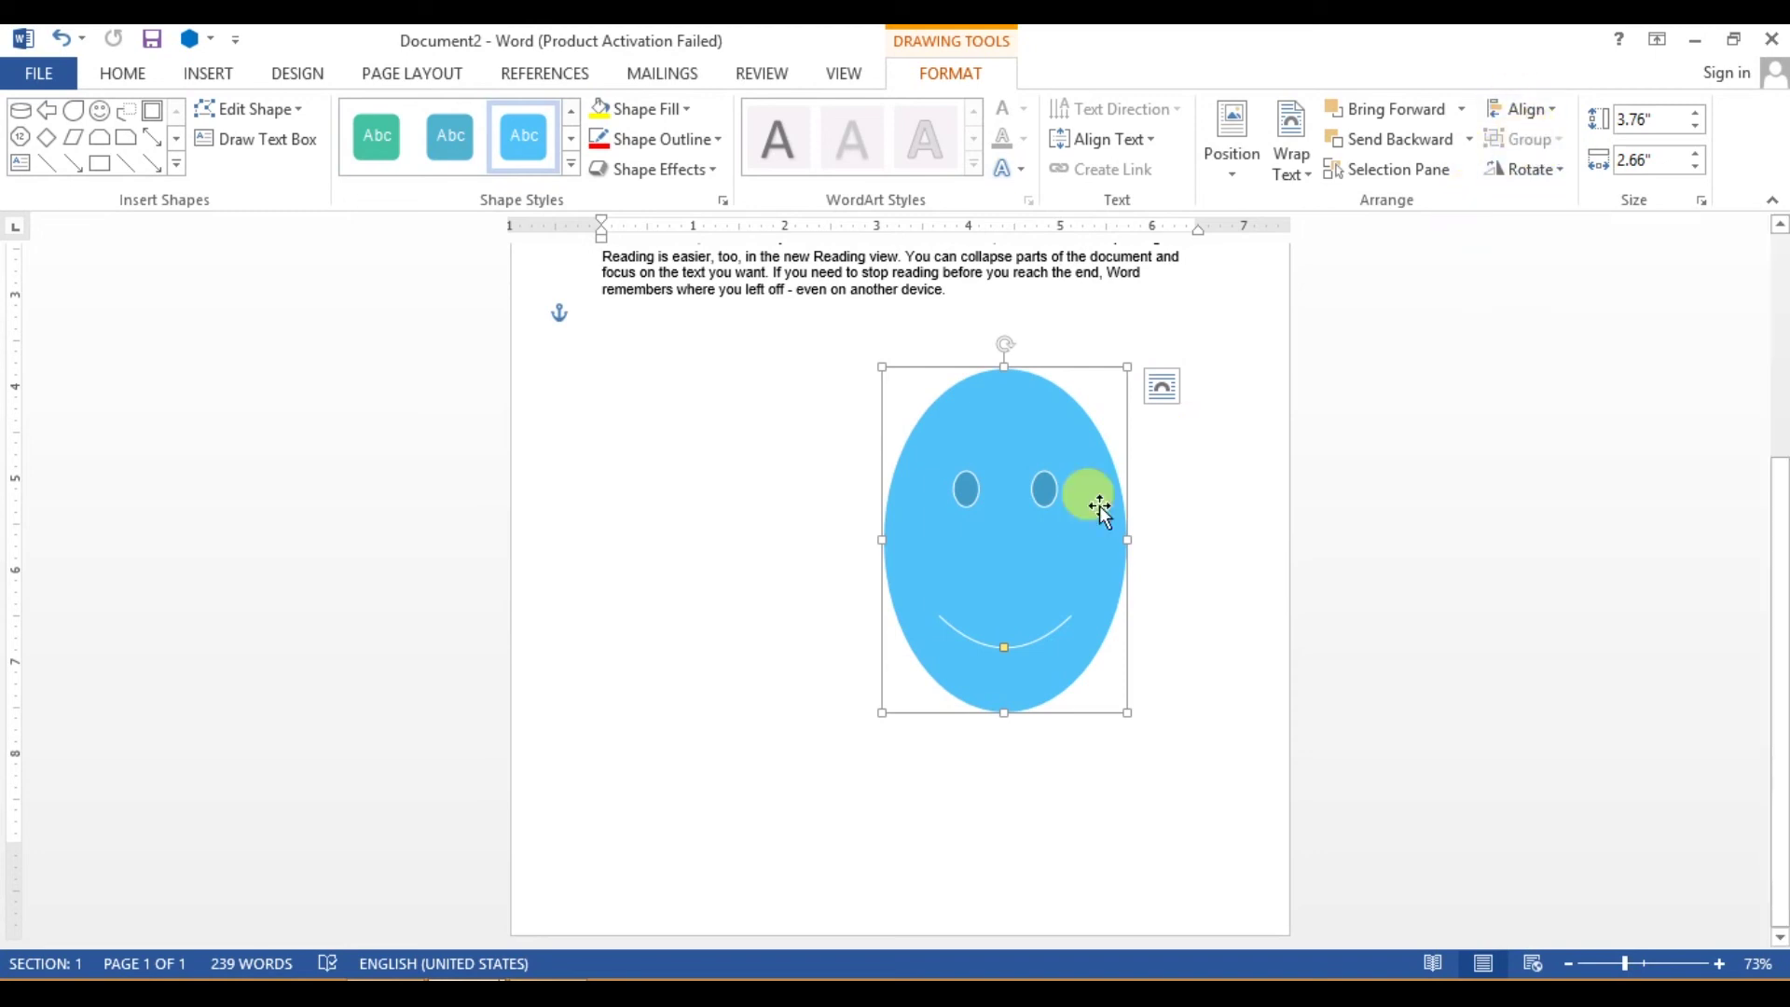
# Step: Move the smiley face to the left margin below the text and reduce its height to about 1.34"
pyautogui.moveTo(1005, 533); pyautogui.dragTo(703, 512)
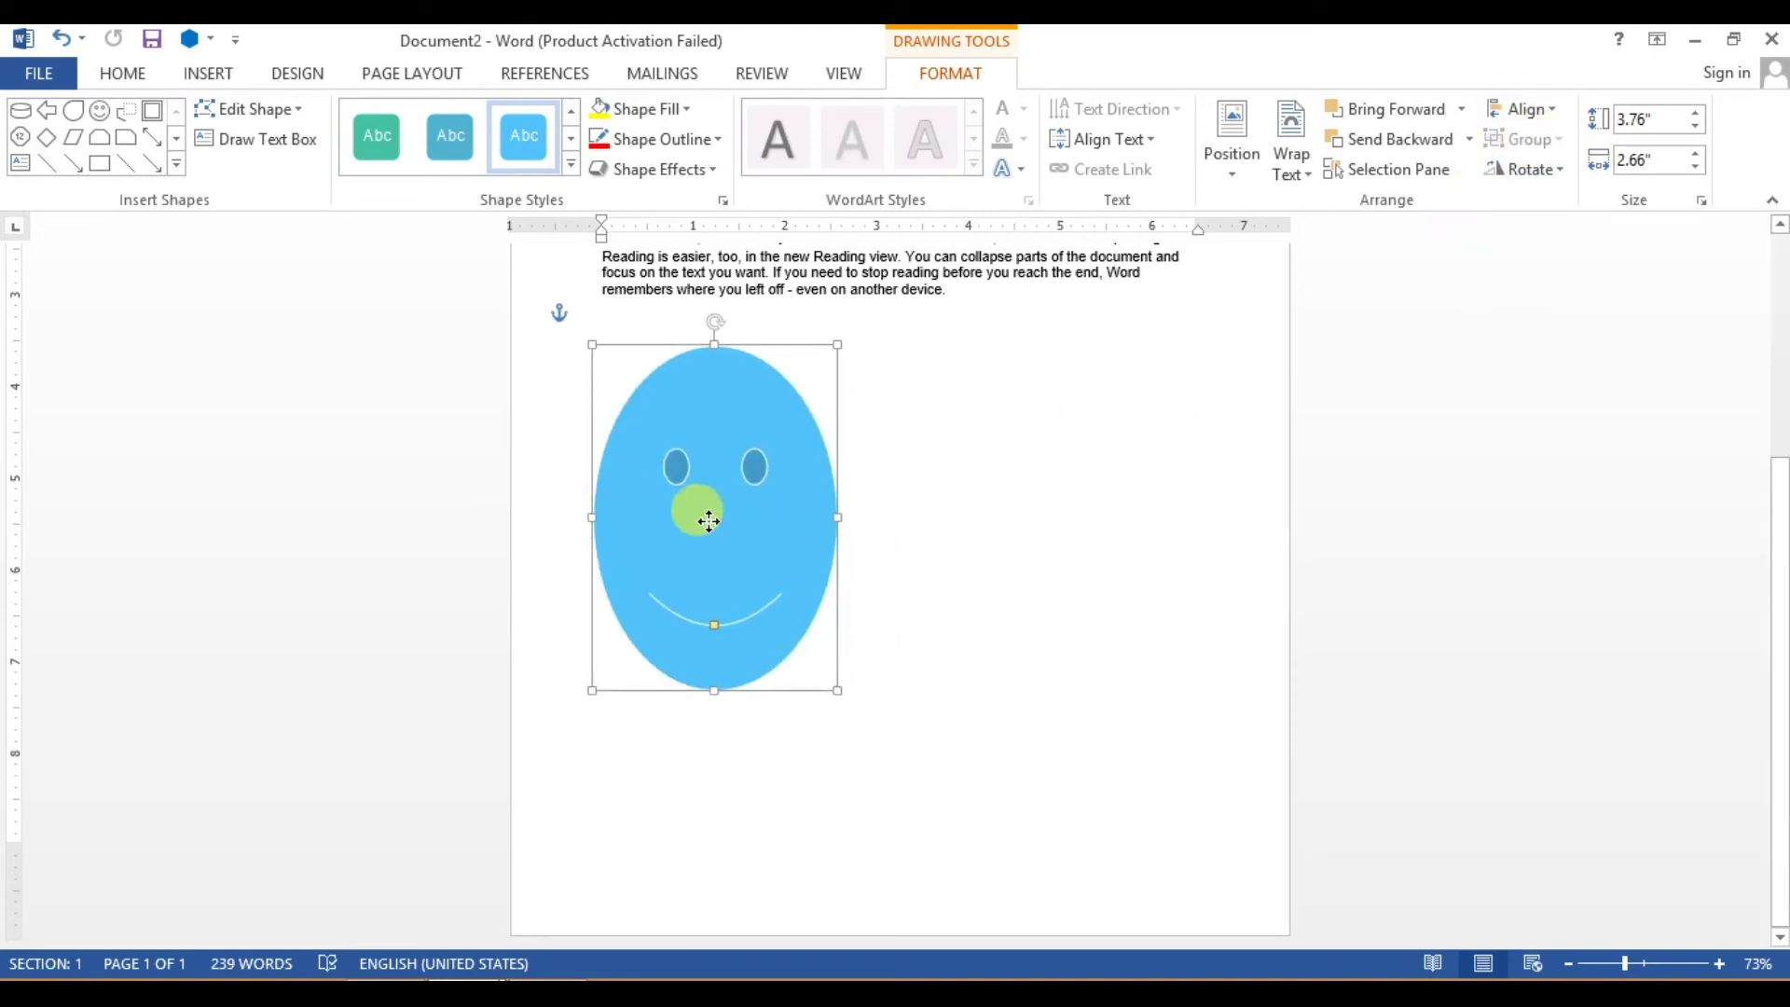
pyautogui.moveTo(716, 689); pyautogui.dragTo(711, 468)
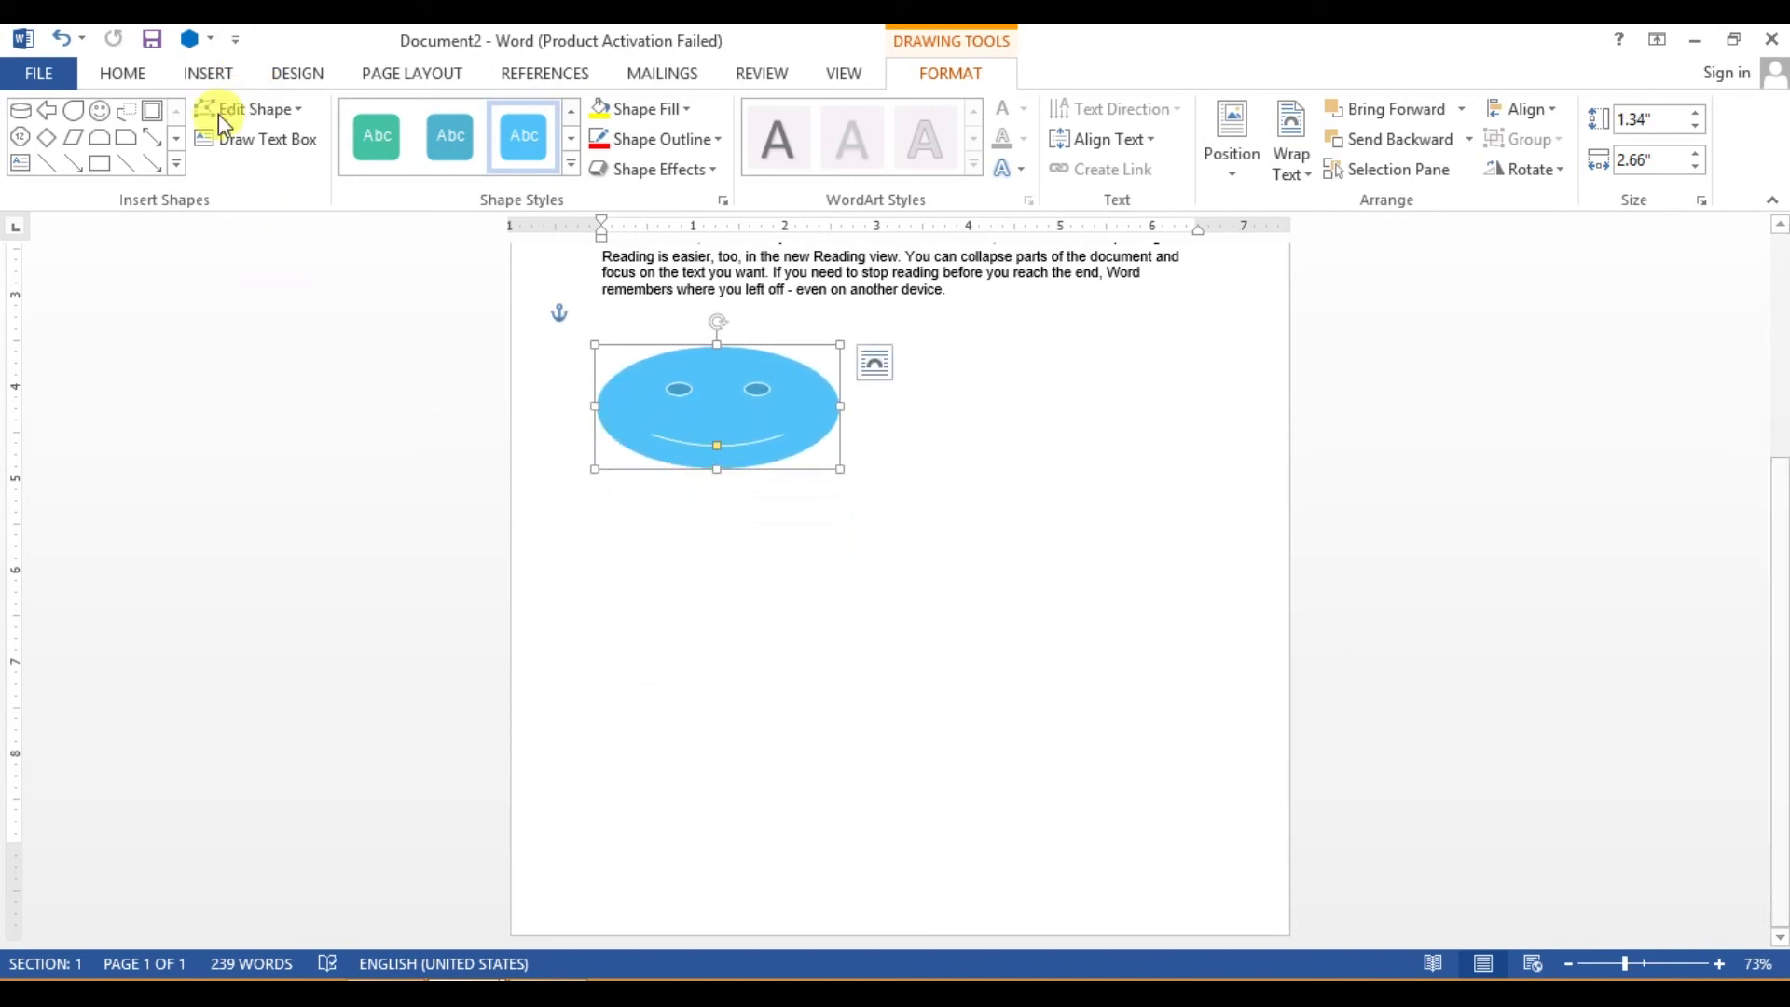
# Step: Draw a teardrop about 1.34" by 1.81" to the right of the smiley face and a diamond about 1.71" by 2" below the smiley
pyautogui.click(71, 112)
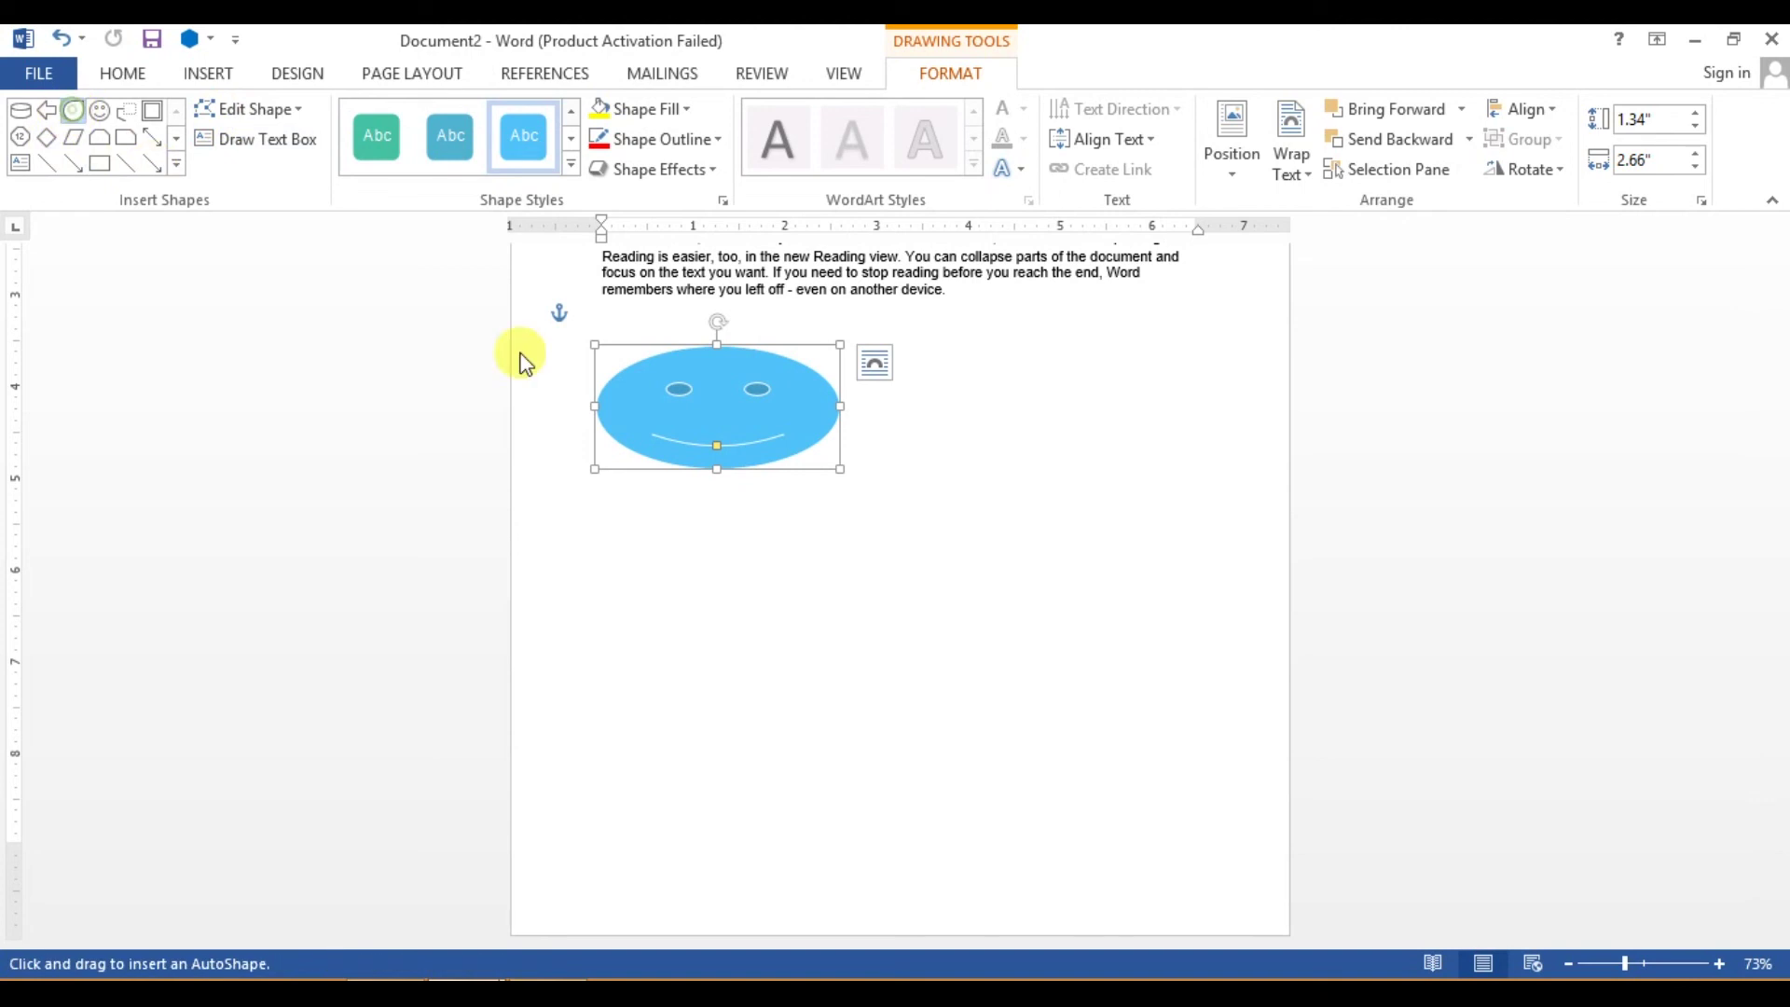
pyautogui.moveTo(950, 344); pyautogui.dragTo(1119, 469)
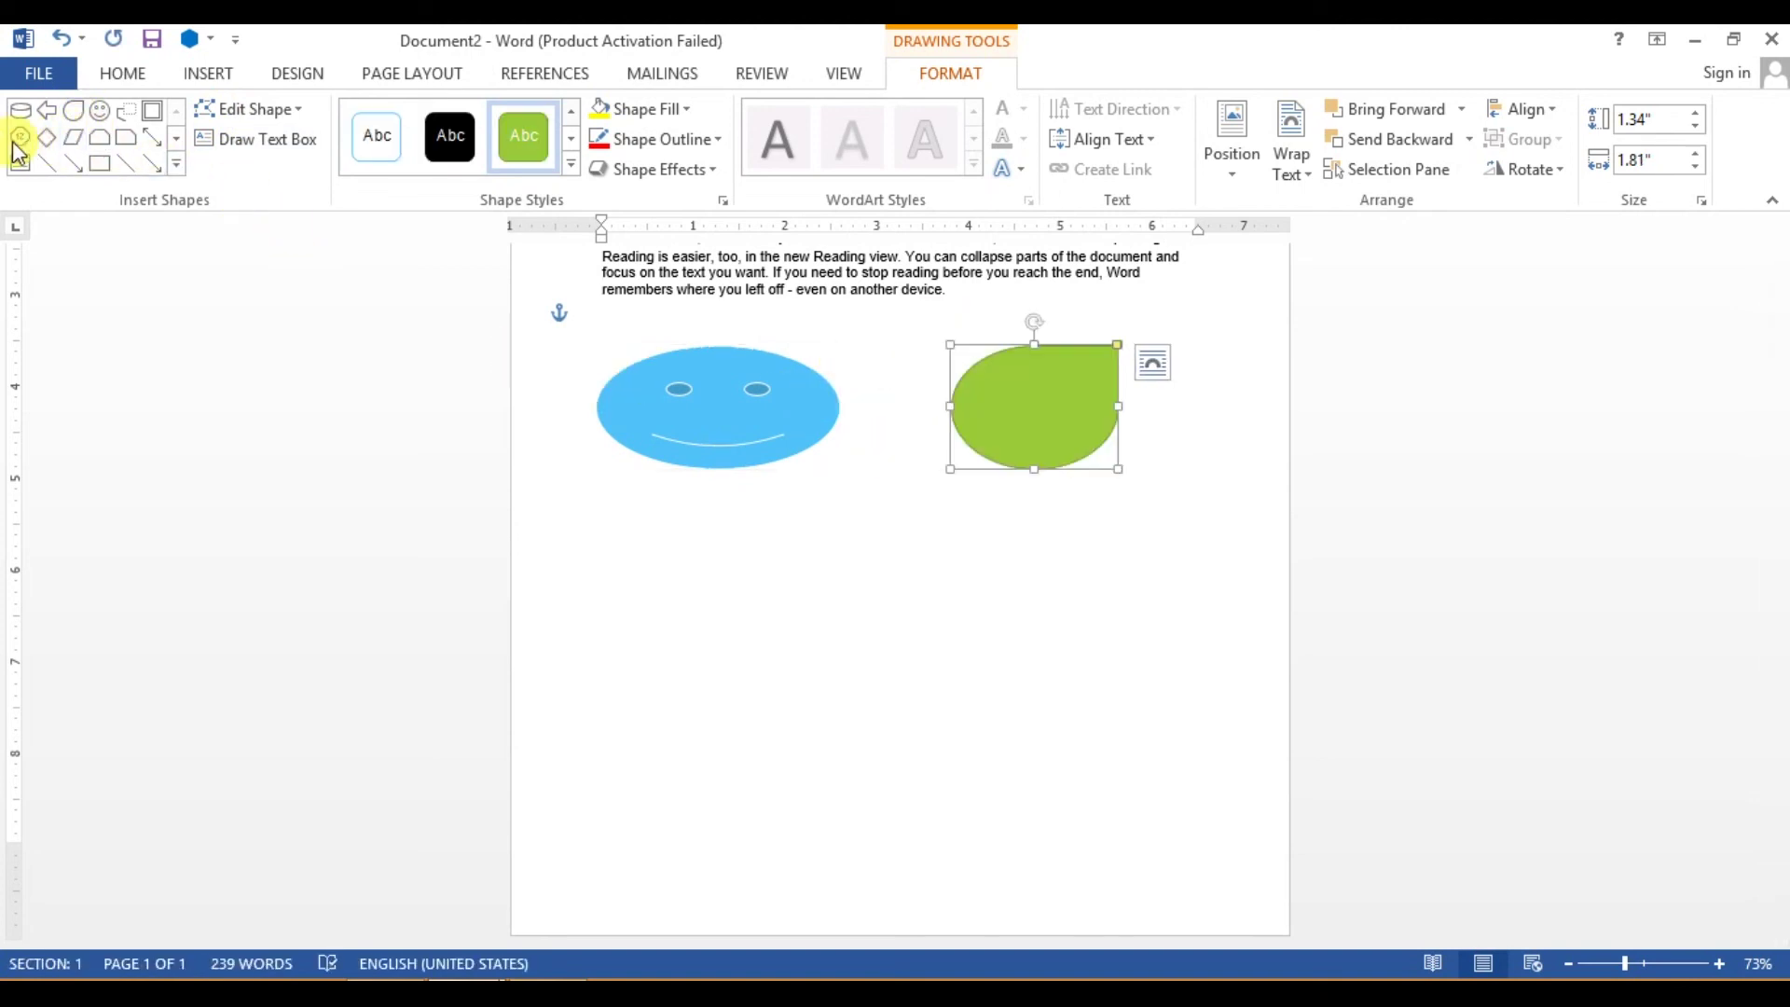
pyautogui.click(44, 138)
pyautogui.moveTo(637, 534); pyautogui.dragTo(819, 692)
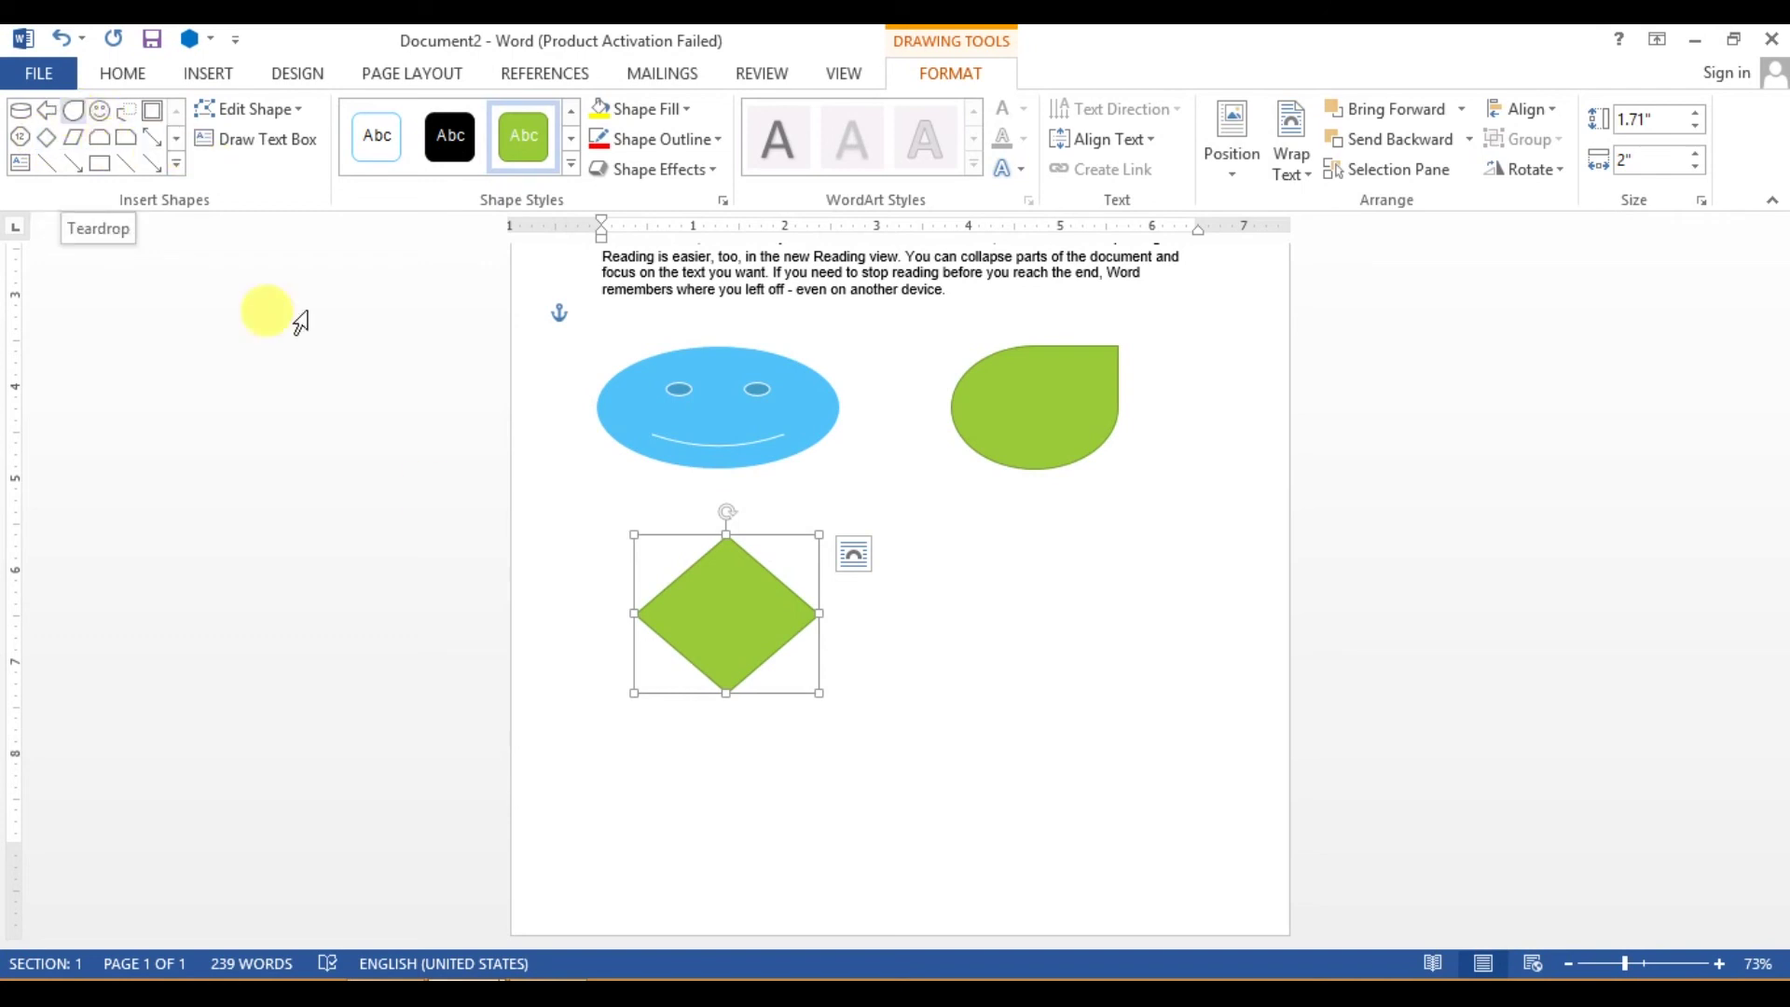
# Step: Draw a rectangle to the right of the green diamond, below the teardrop
pyautogui.click(958, 639)
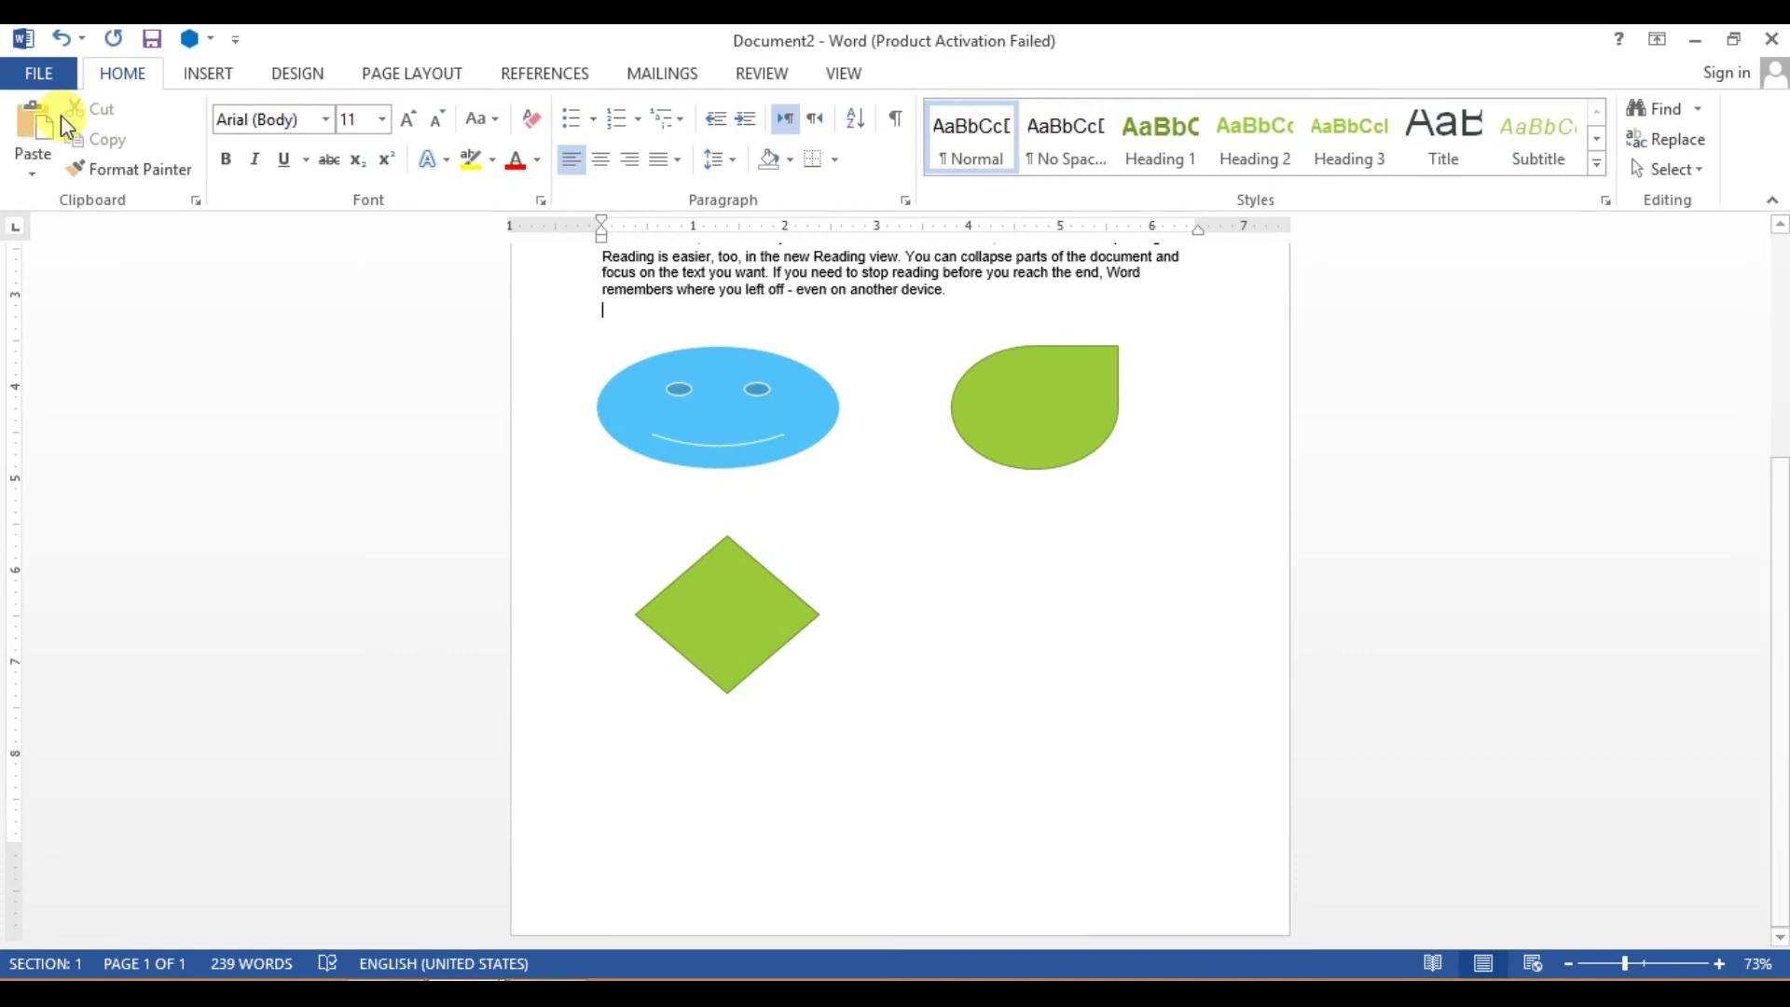
pyautogui.click(737, 606)
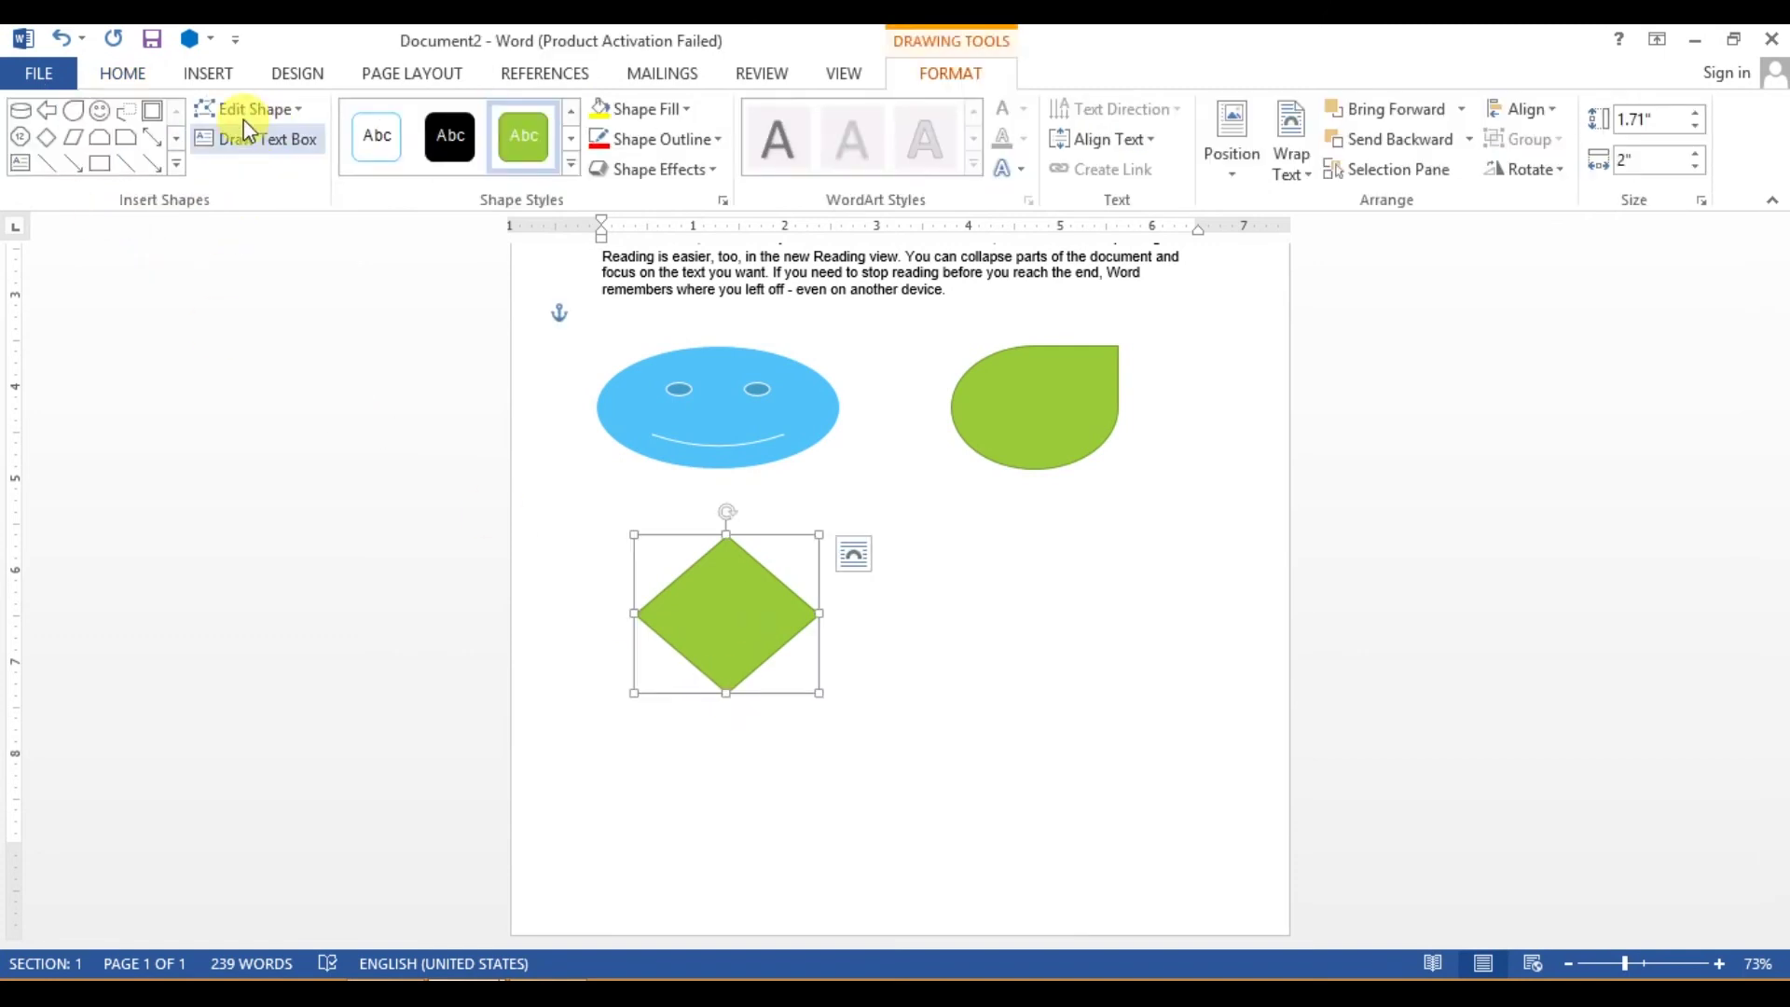
pyautogui.click(176, 167)
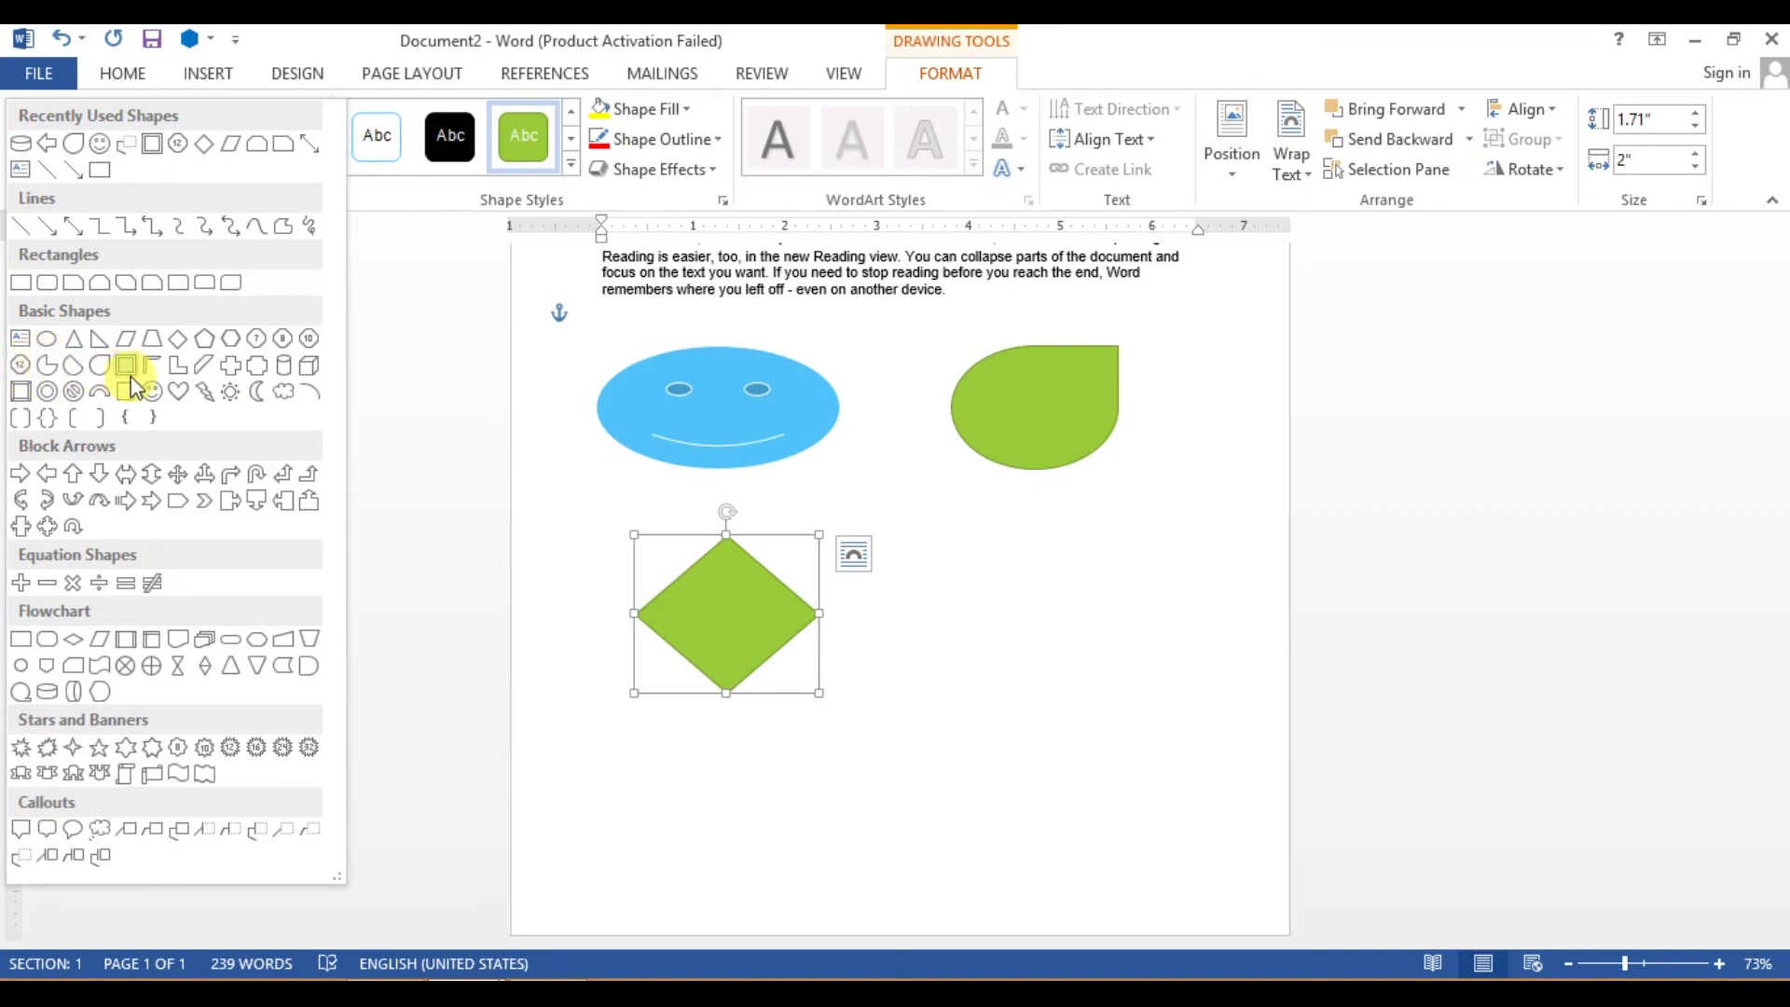
pyautogui.click(18, 282)
pyautogui.moveTo(904, 560); pyautogui.dragTo(1130, 670)
# Step: Move the rectangle, diamond, smiley face and teardrop closer together into a compact two-by-two arrangement below the text
pyautogui.moveTo(991, 607); pyautogui.dragTo(991, 552)
pyautogui.moveTo(755, 624); pyautogui.dragTo(799, 593)
pyautogui.moveTo(731, 400); pyautogui.dragTo(821, 424)
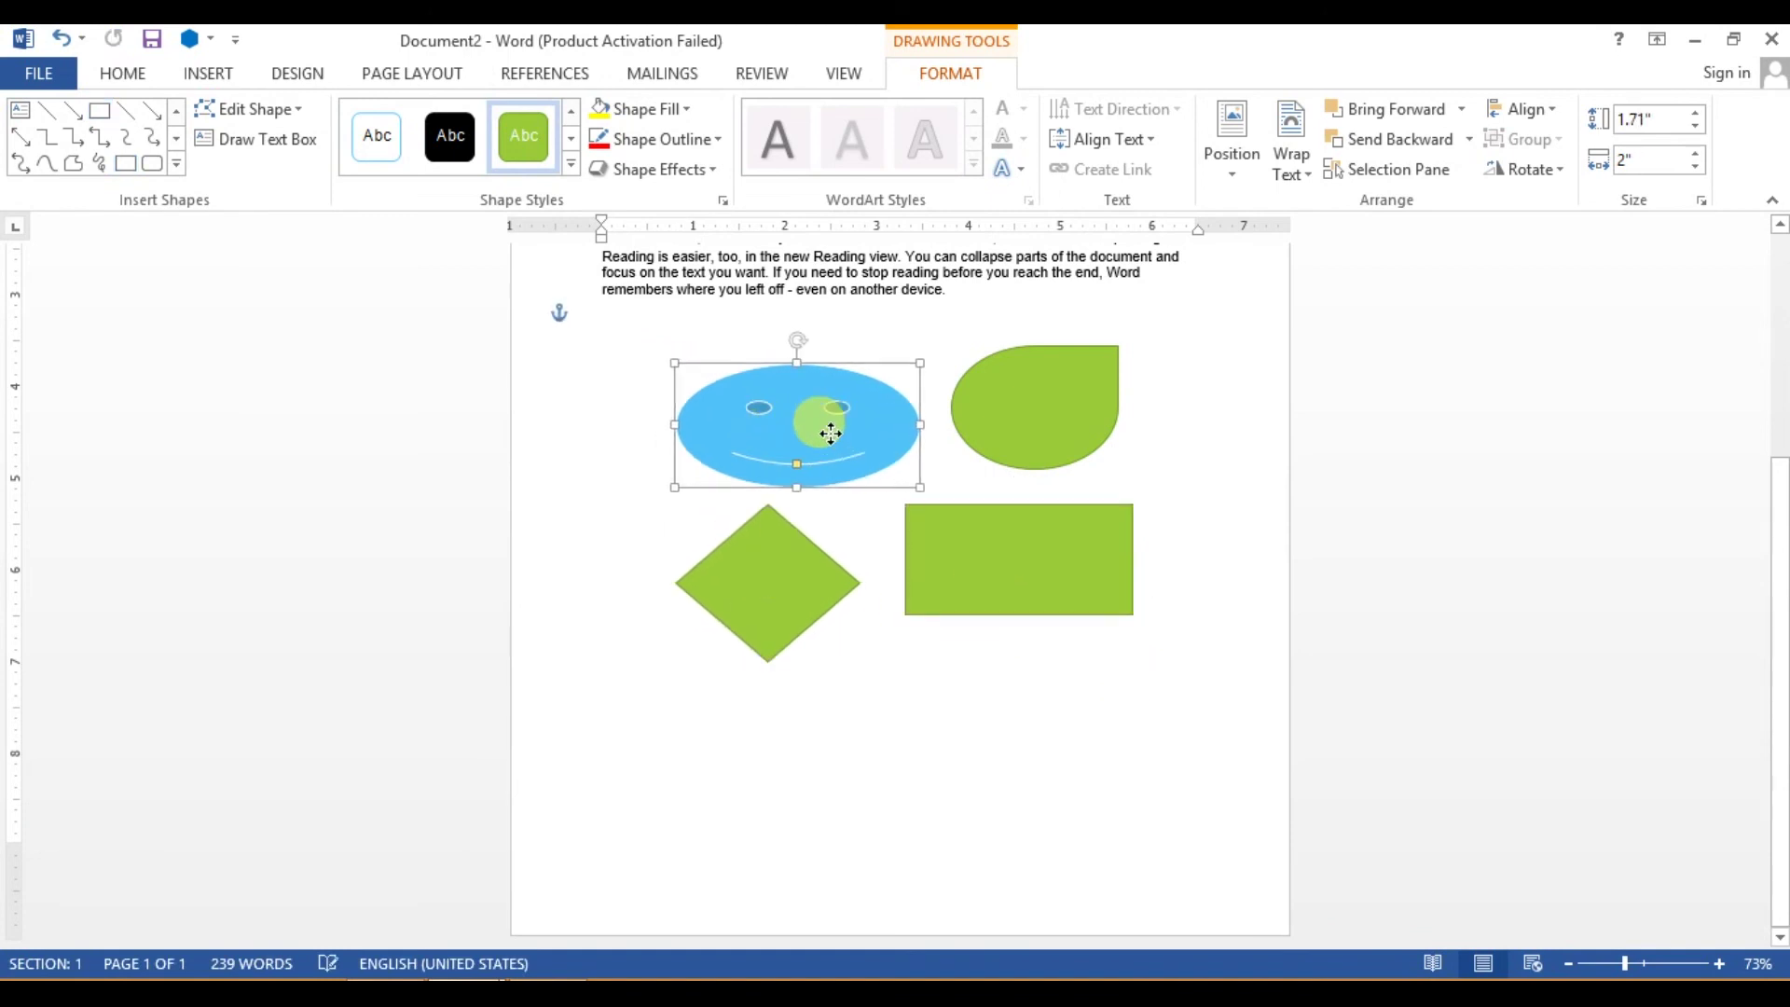
pyautogui.moveTo(1005, 399); pyautogui.dragTo(1033, 420)
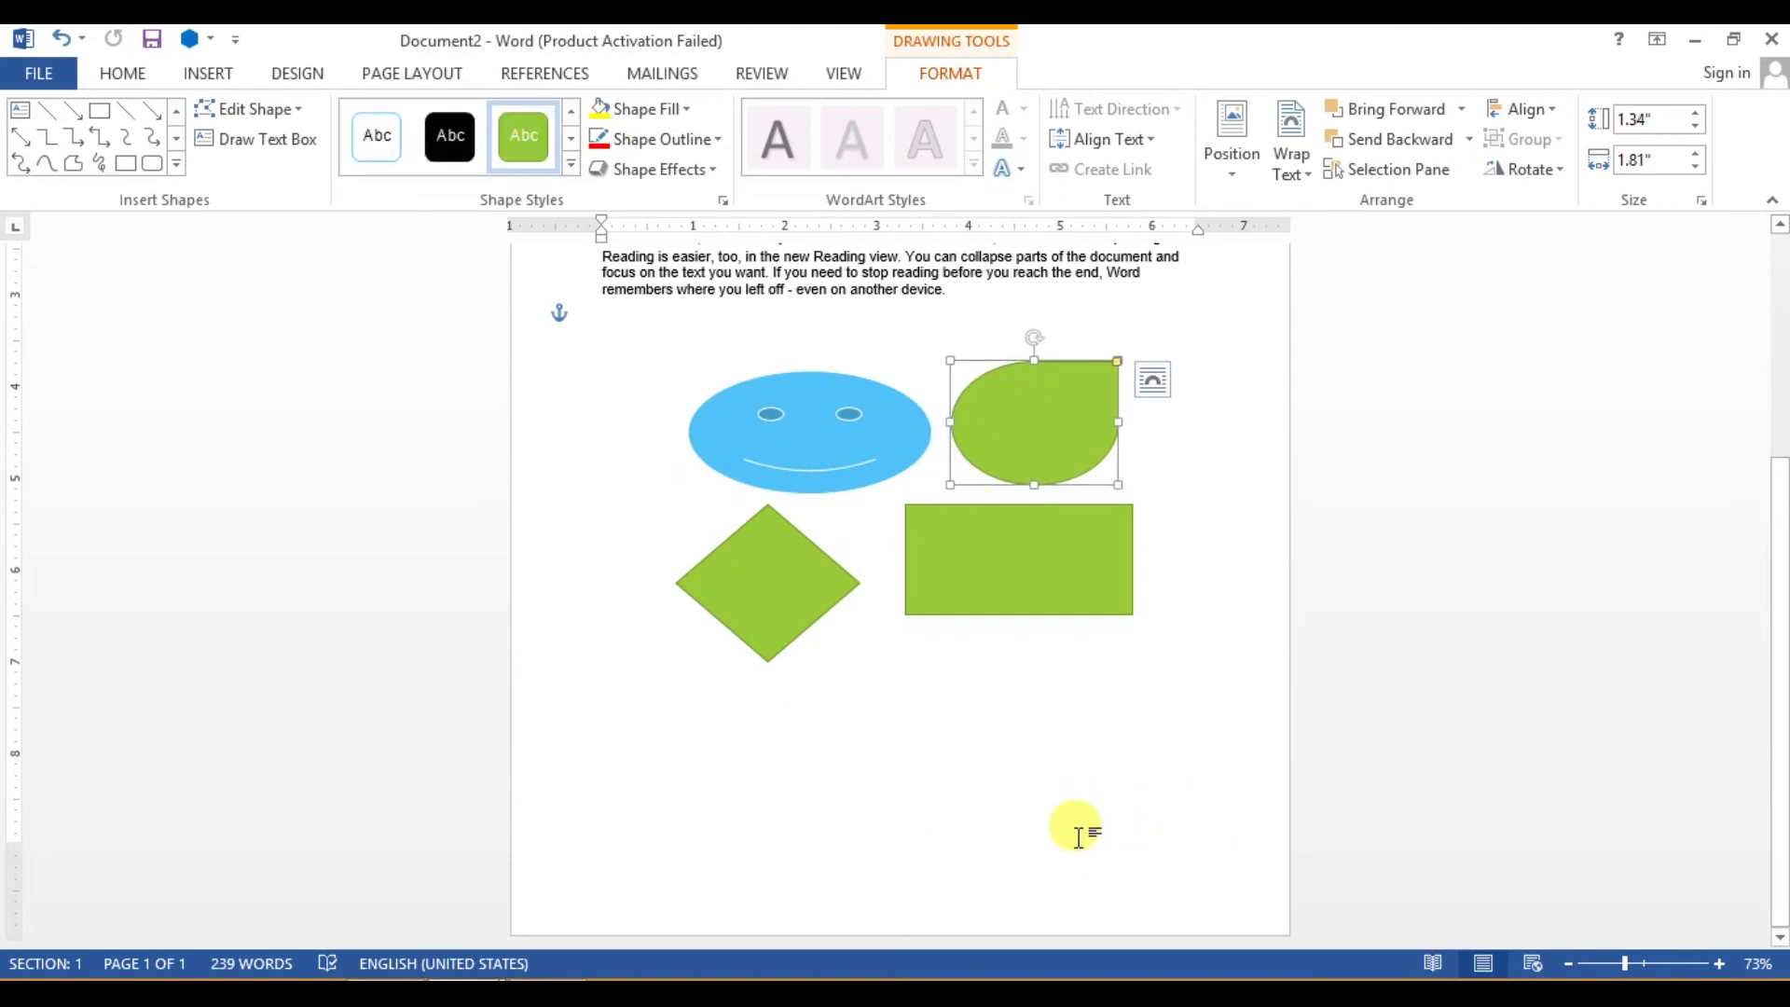
pyautogui.moveTo(770, 594)
pyautogui.mouseDown()
pyautogui.moveTo(963, 842)
pyautogui.moveTo(799, 628)
pyautogui.moveTo(747, 607)
pyautogui.moveTo(784, 604)
pyautogui.moveTo(767, 623)
pyautogui.mouseUp()
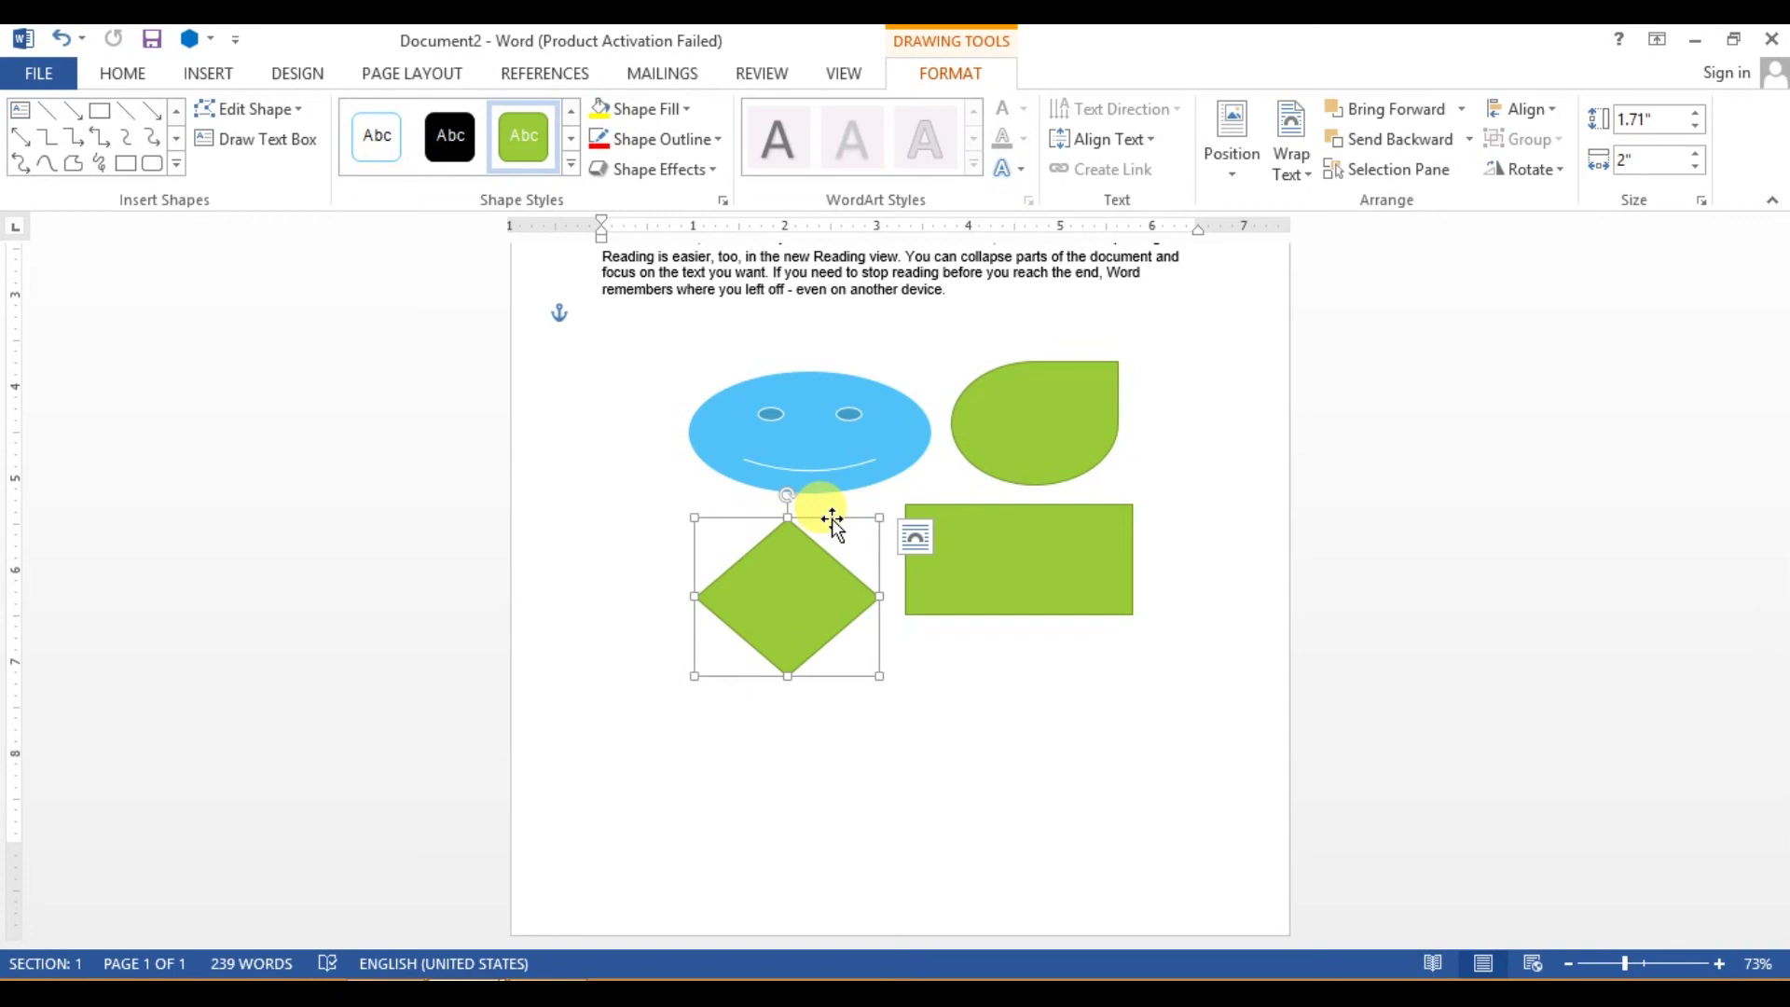
pyautogui.click(808, 432)
pyautogui.click(811, 571)
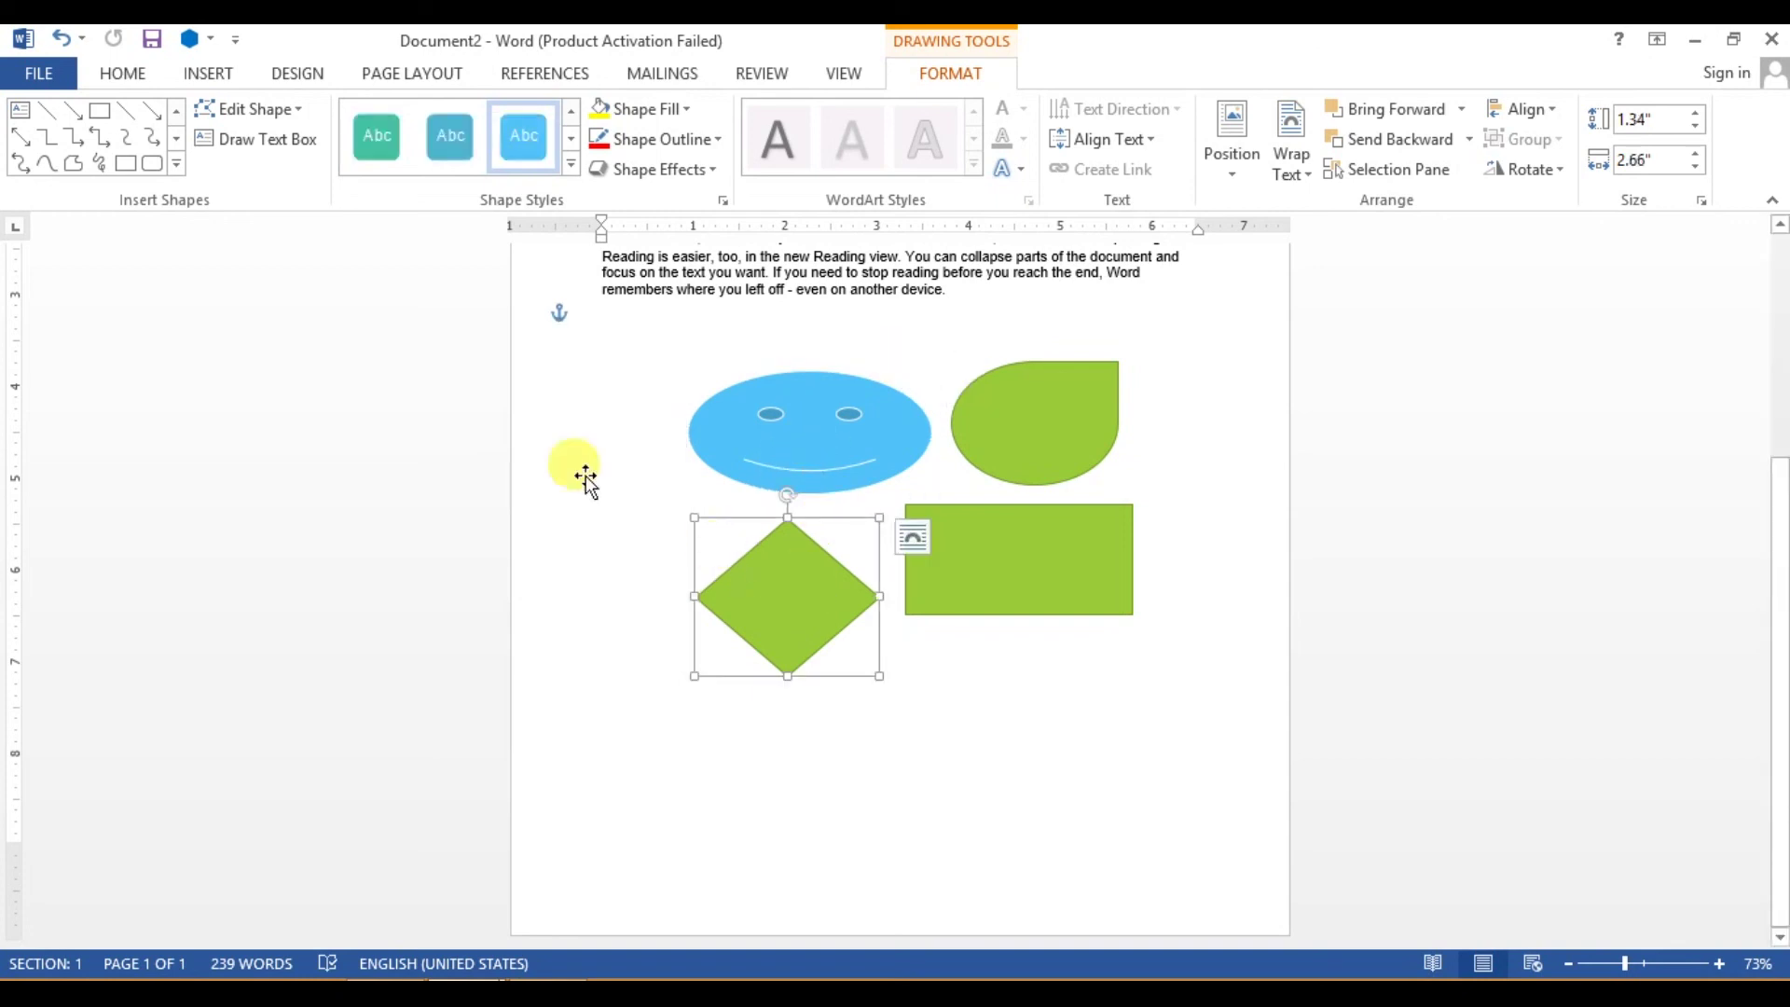
# Step: Select all four shapes together using Select Objects and display their shape formatting tools
pyautogui.click(110, 79)
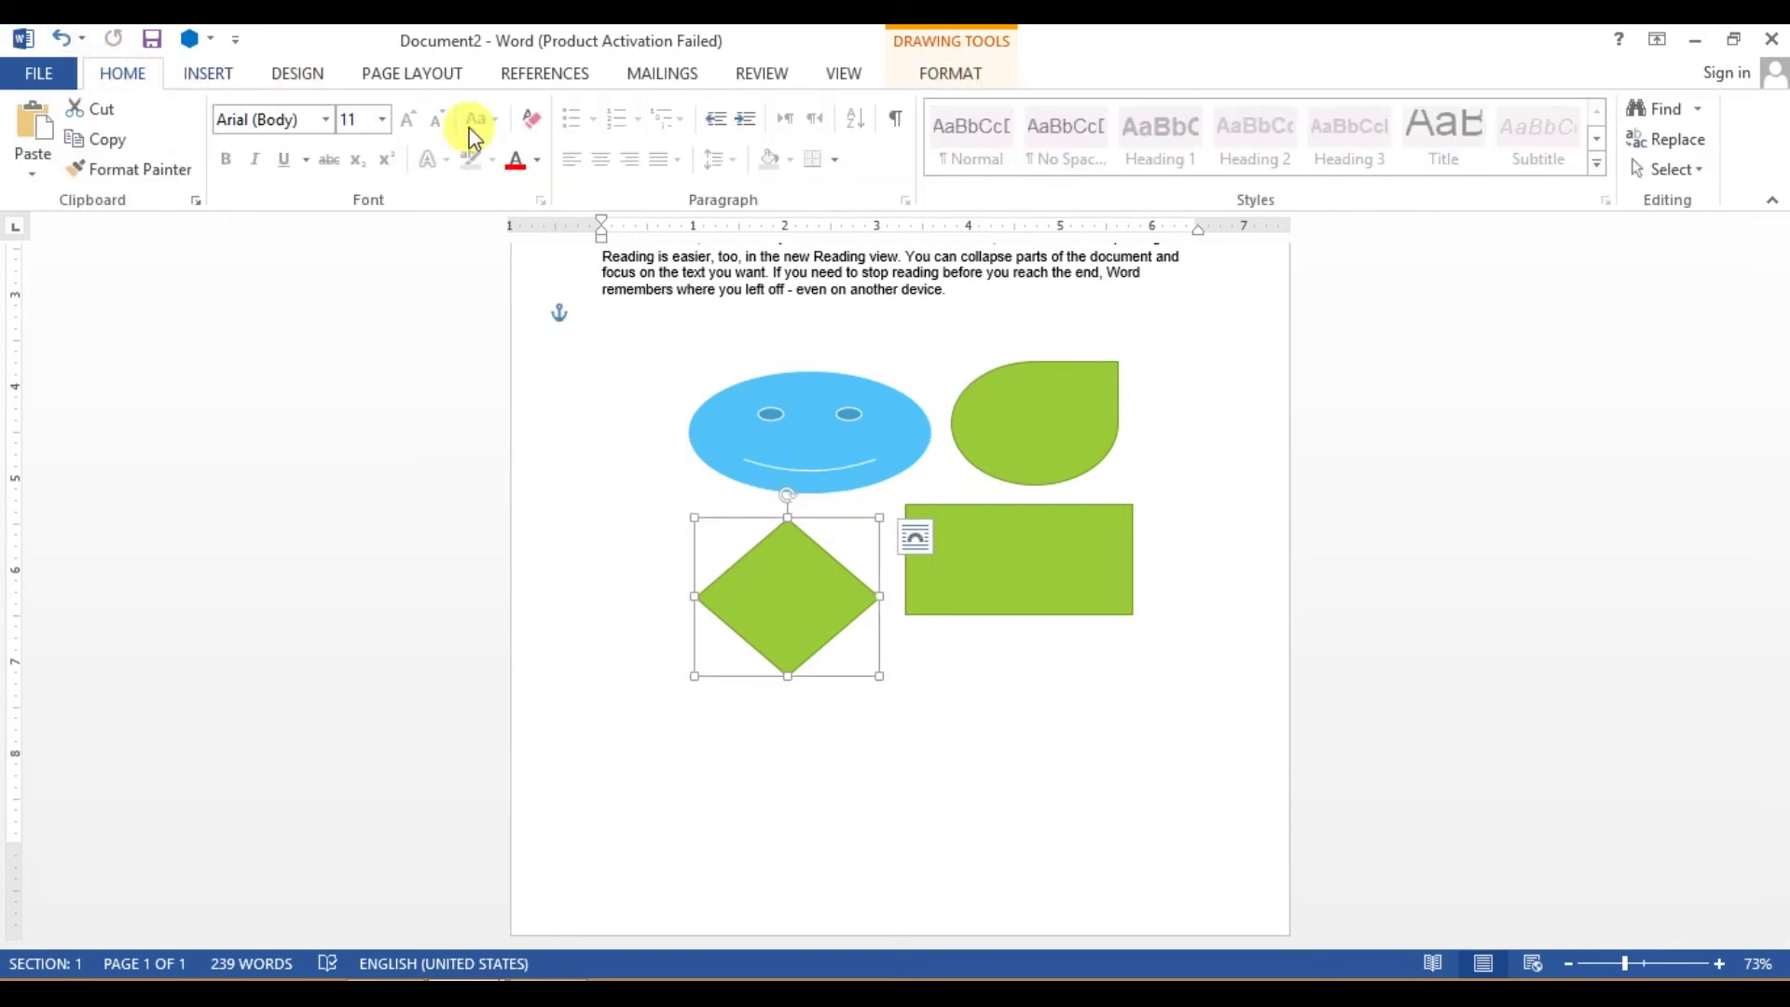
pyautogui.click(1691, 177)
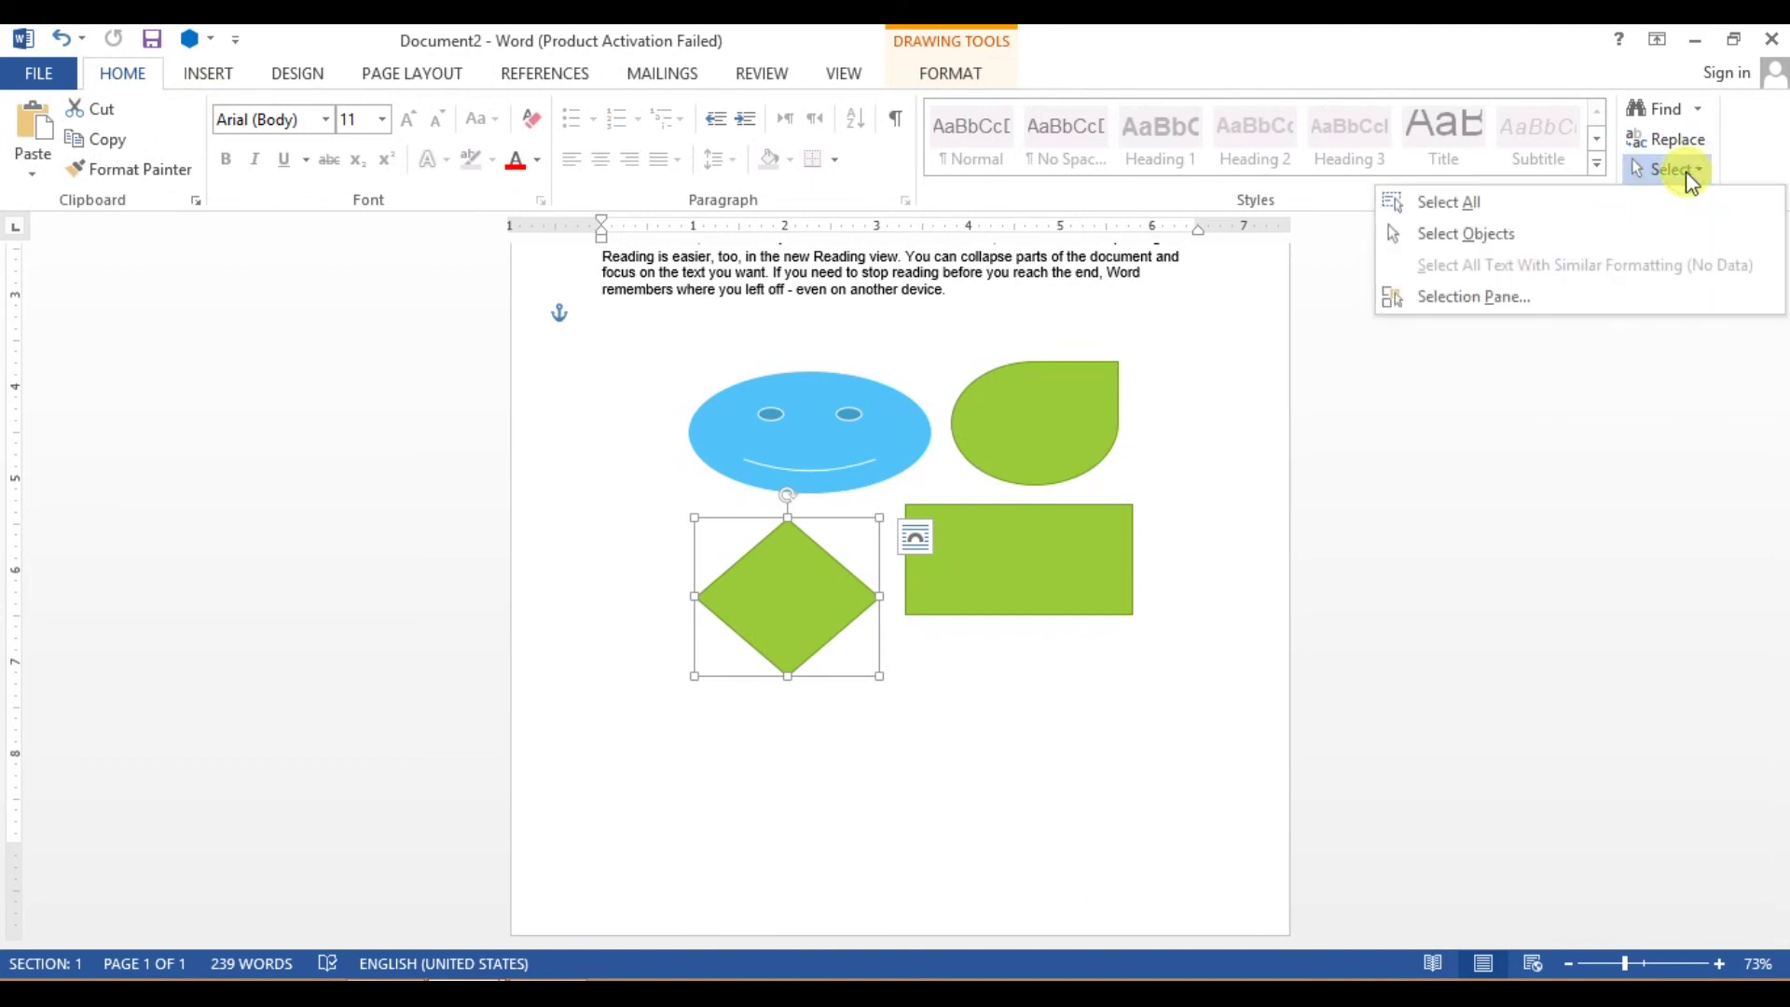
pyautogui.click(1446, 240)
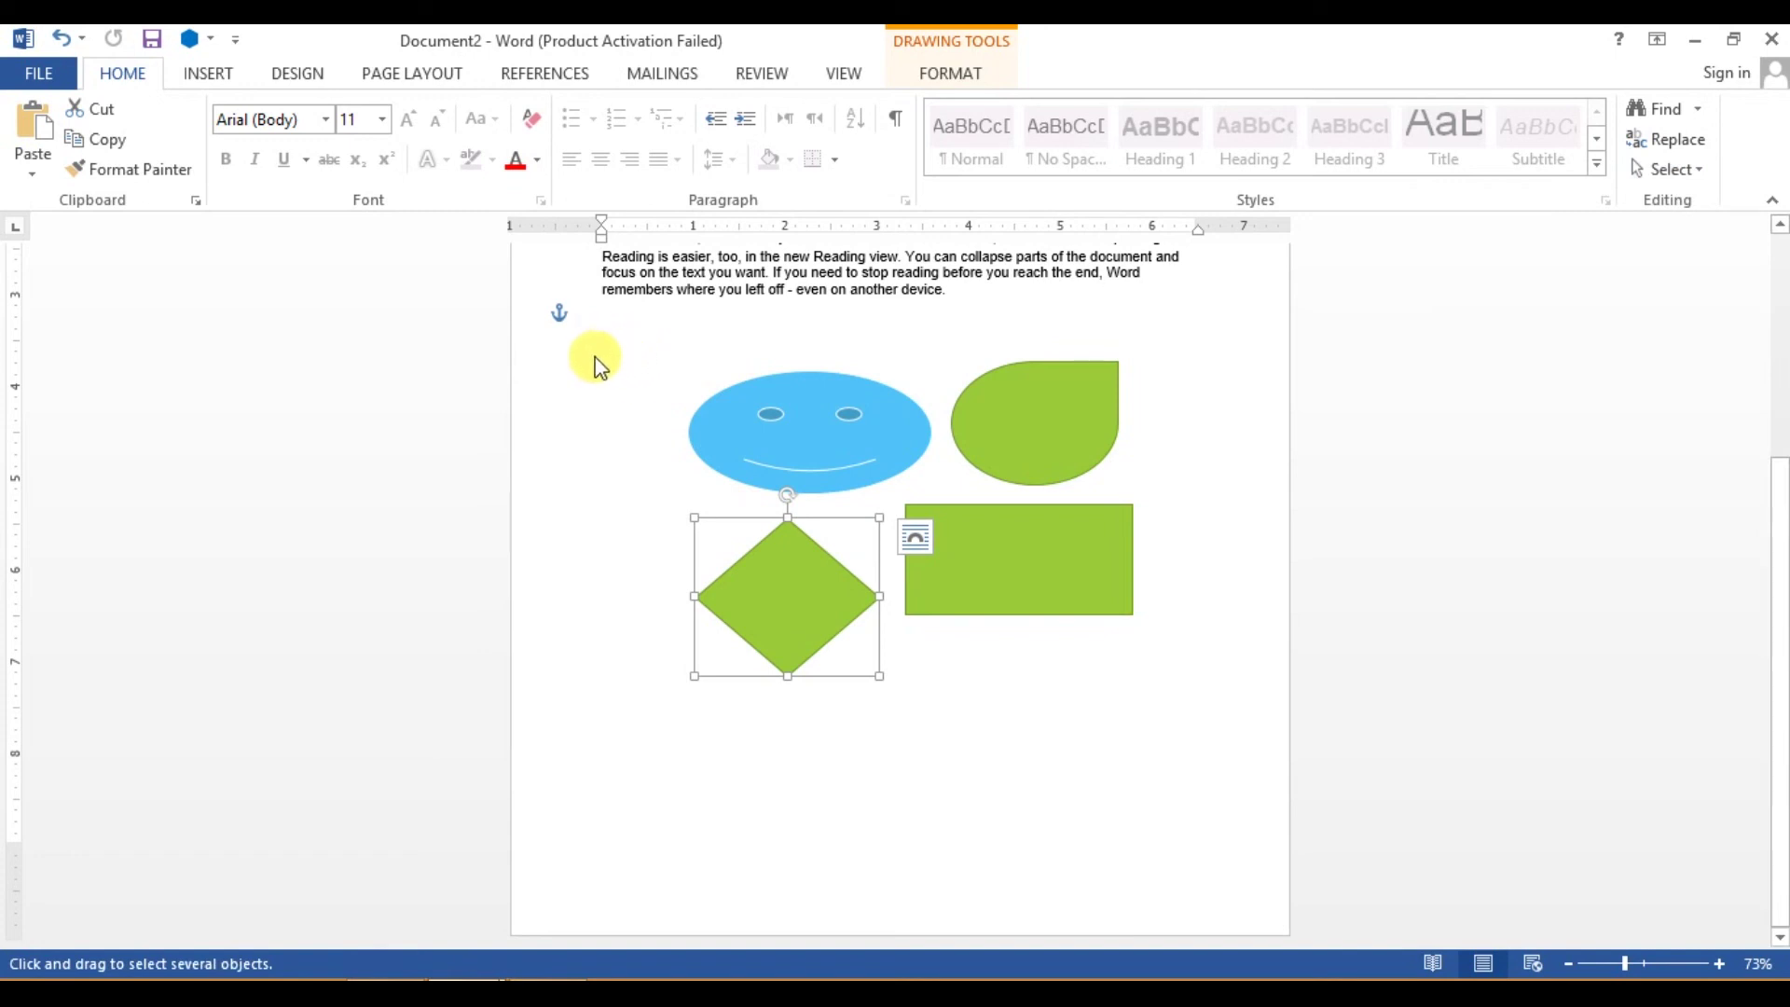
pyautogui.moveTo(616, 322); pyautogui.dragTo(1202, 748)
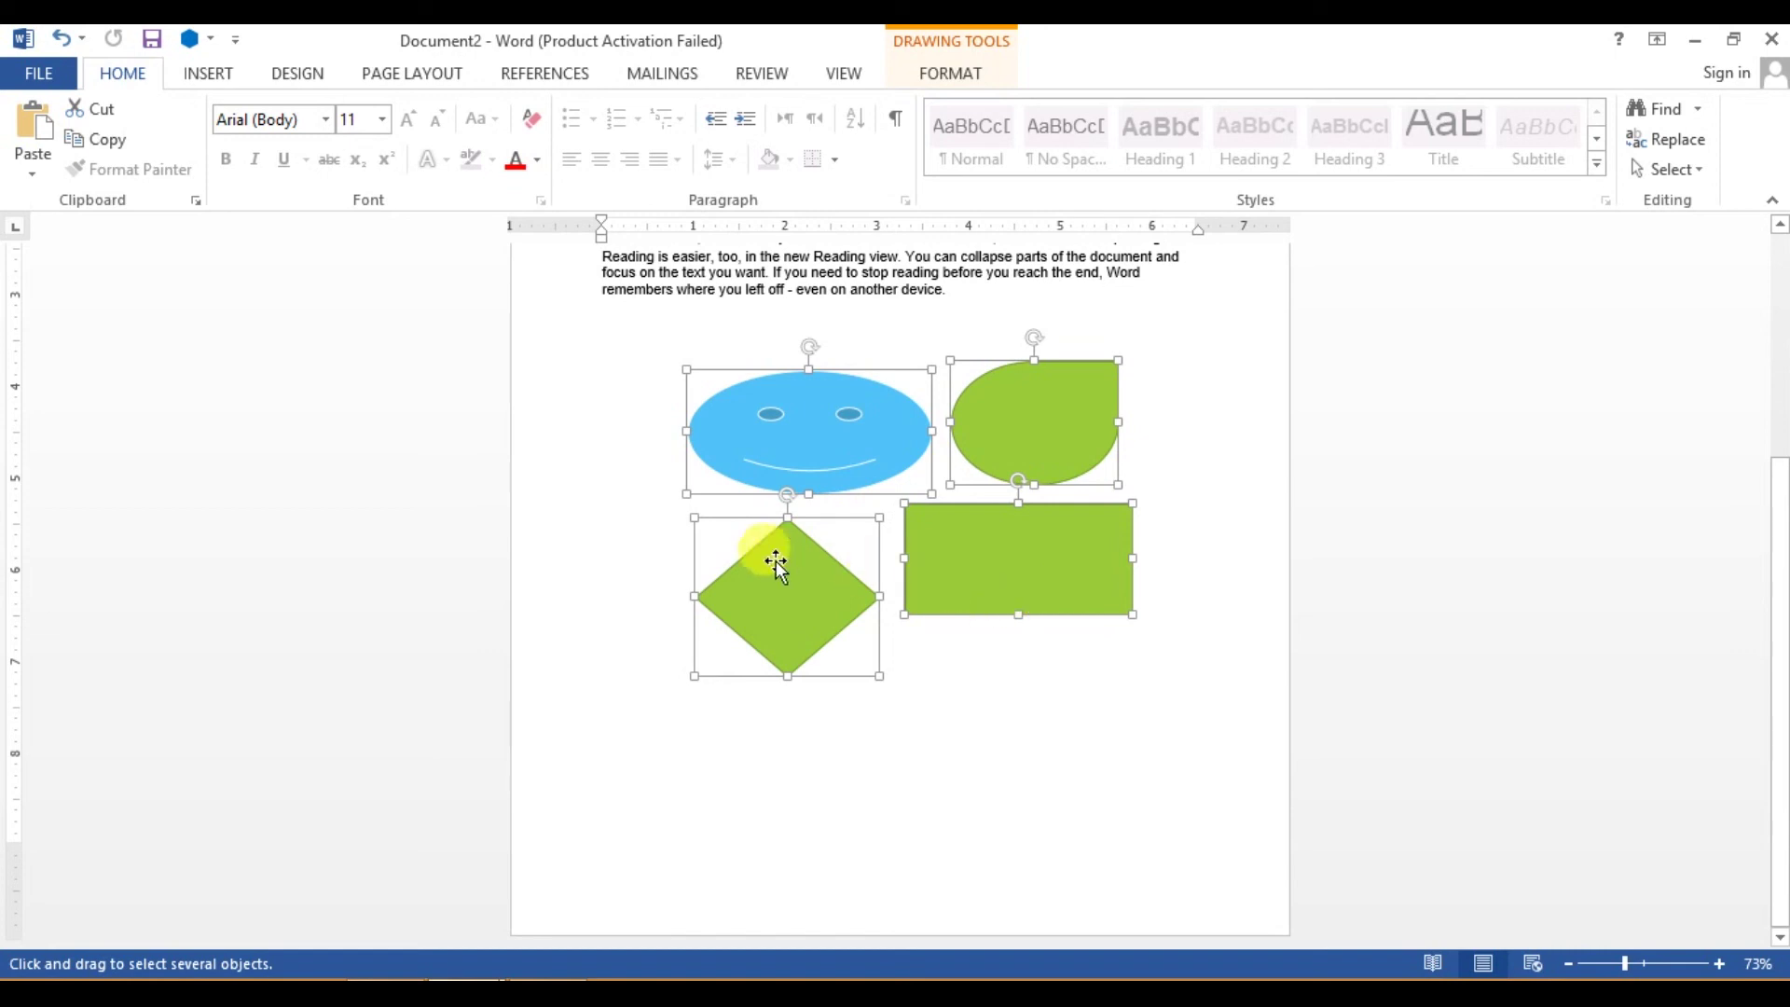
pyautogui.click(949, 82)
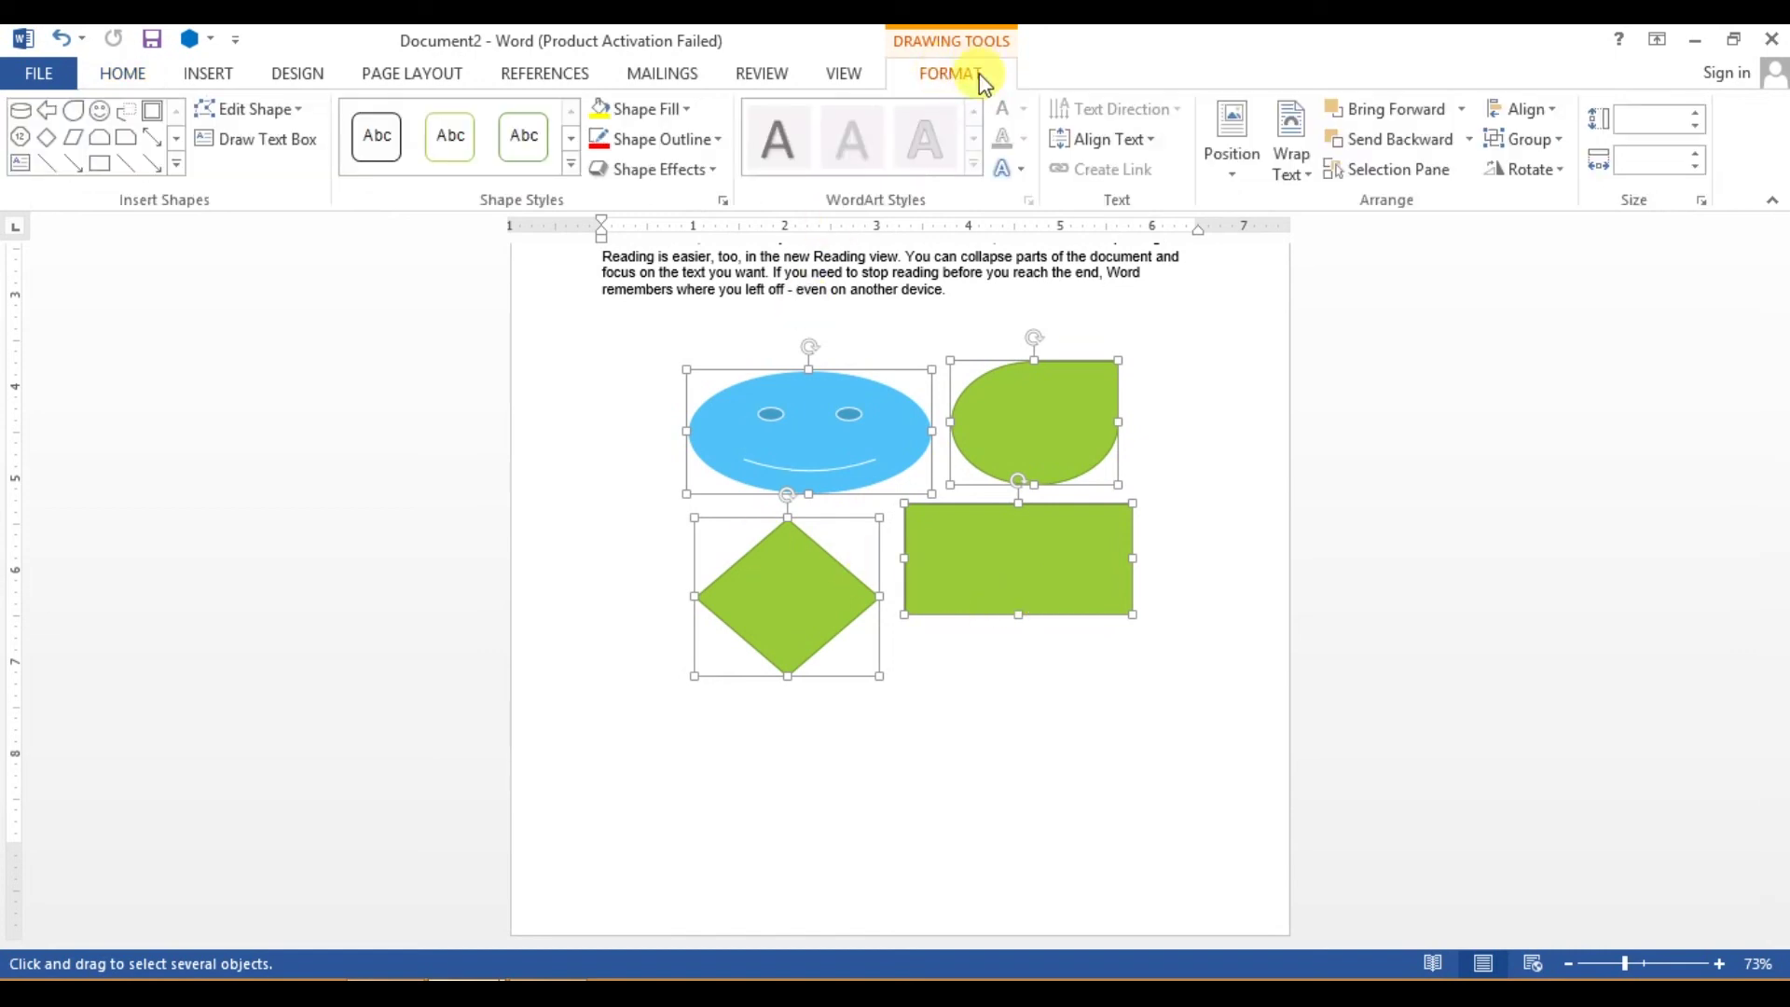
# Step: Group the four selected shapes into one object and move the group slightly down and to the left
pyautogui.click(1529, 140)
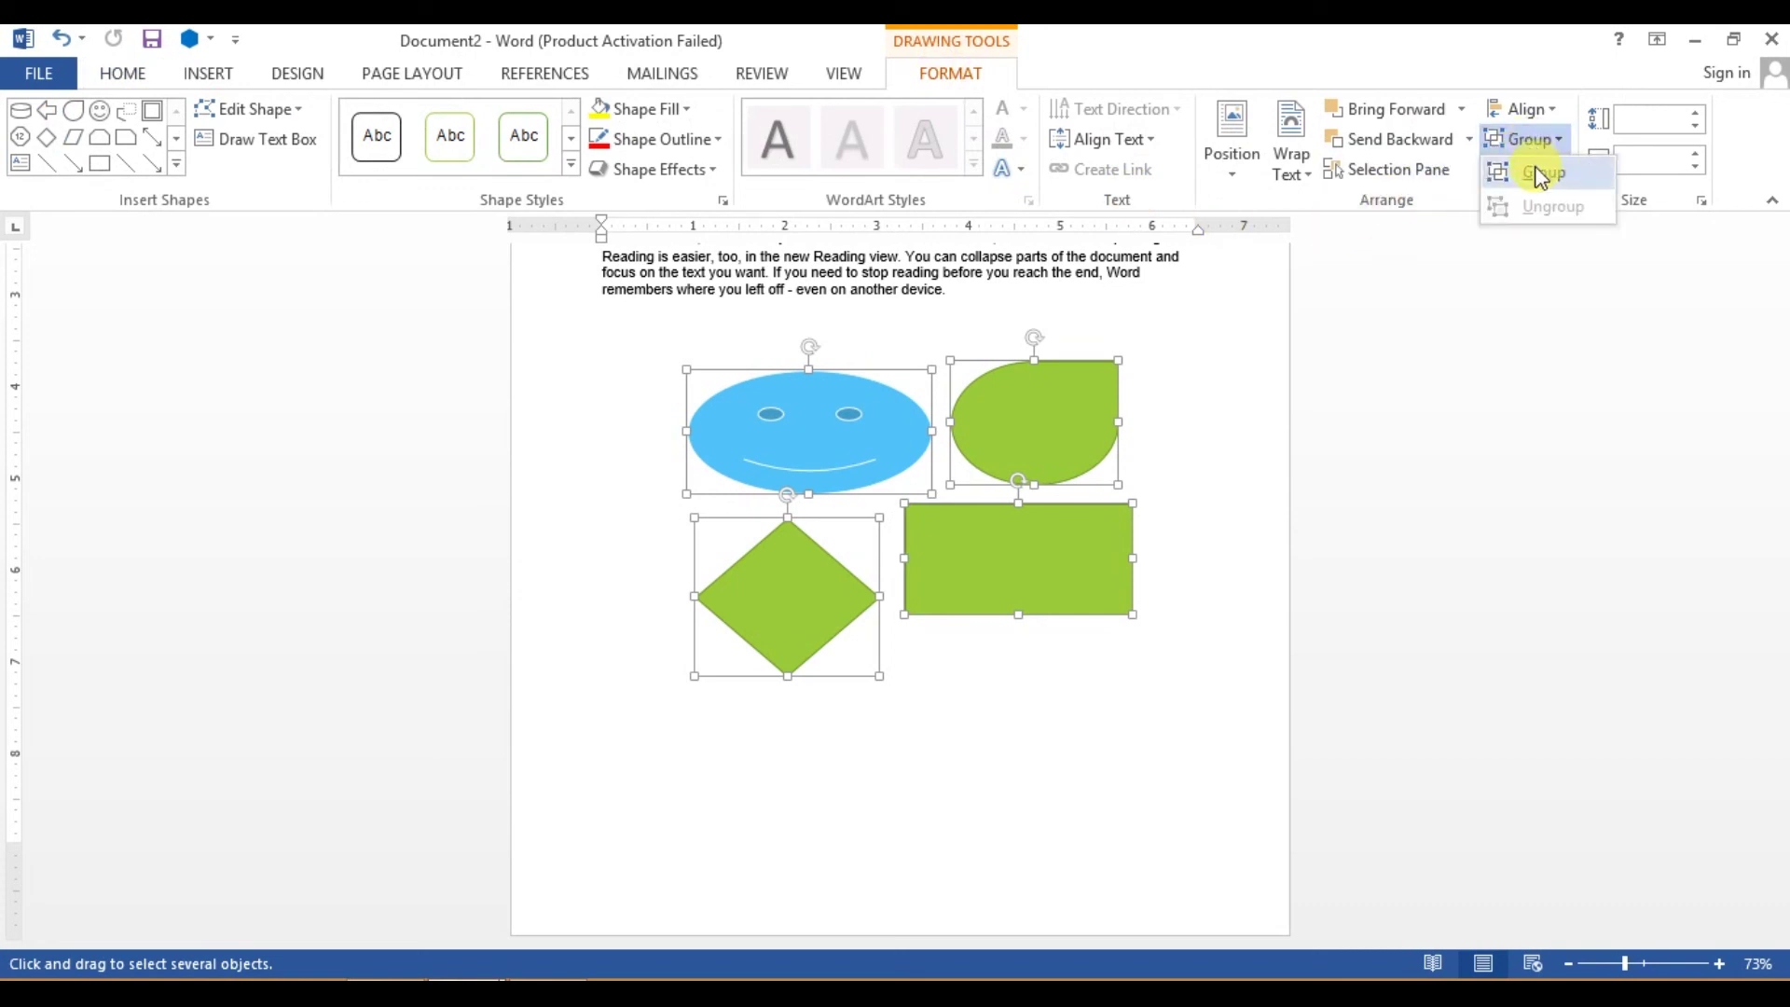
pyautogui.click(1540, 177)
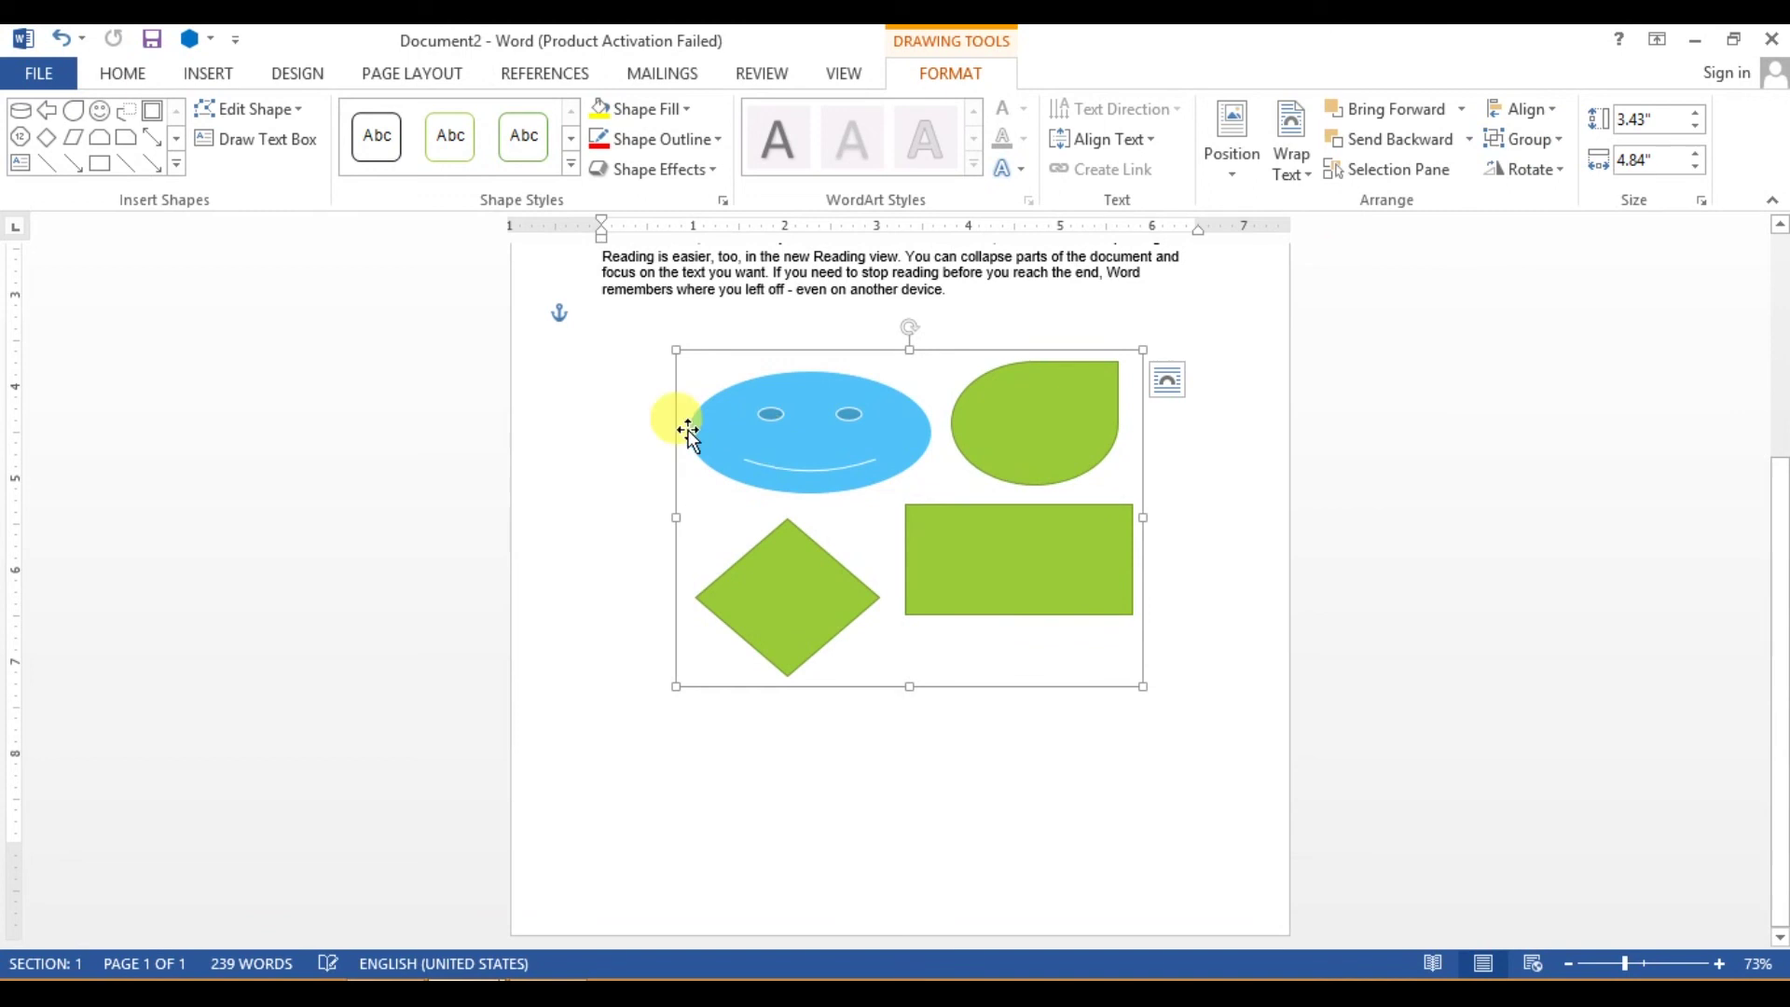
pyautogui.moveTo(799, 443); pyautogui.dragTo(736, 460)
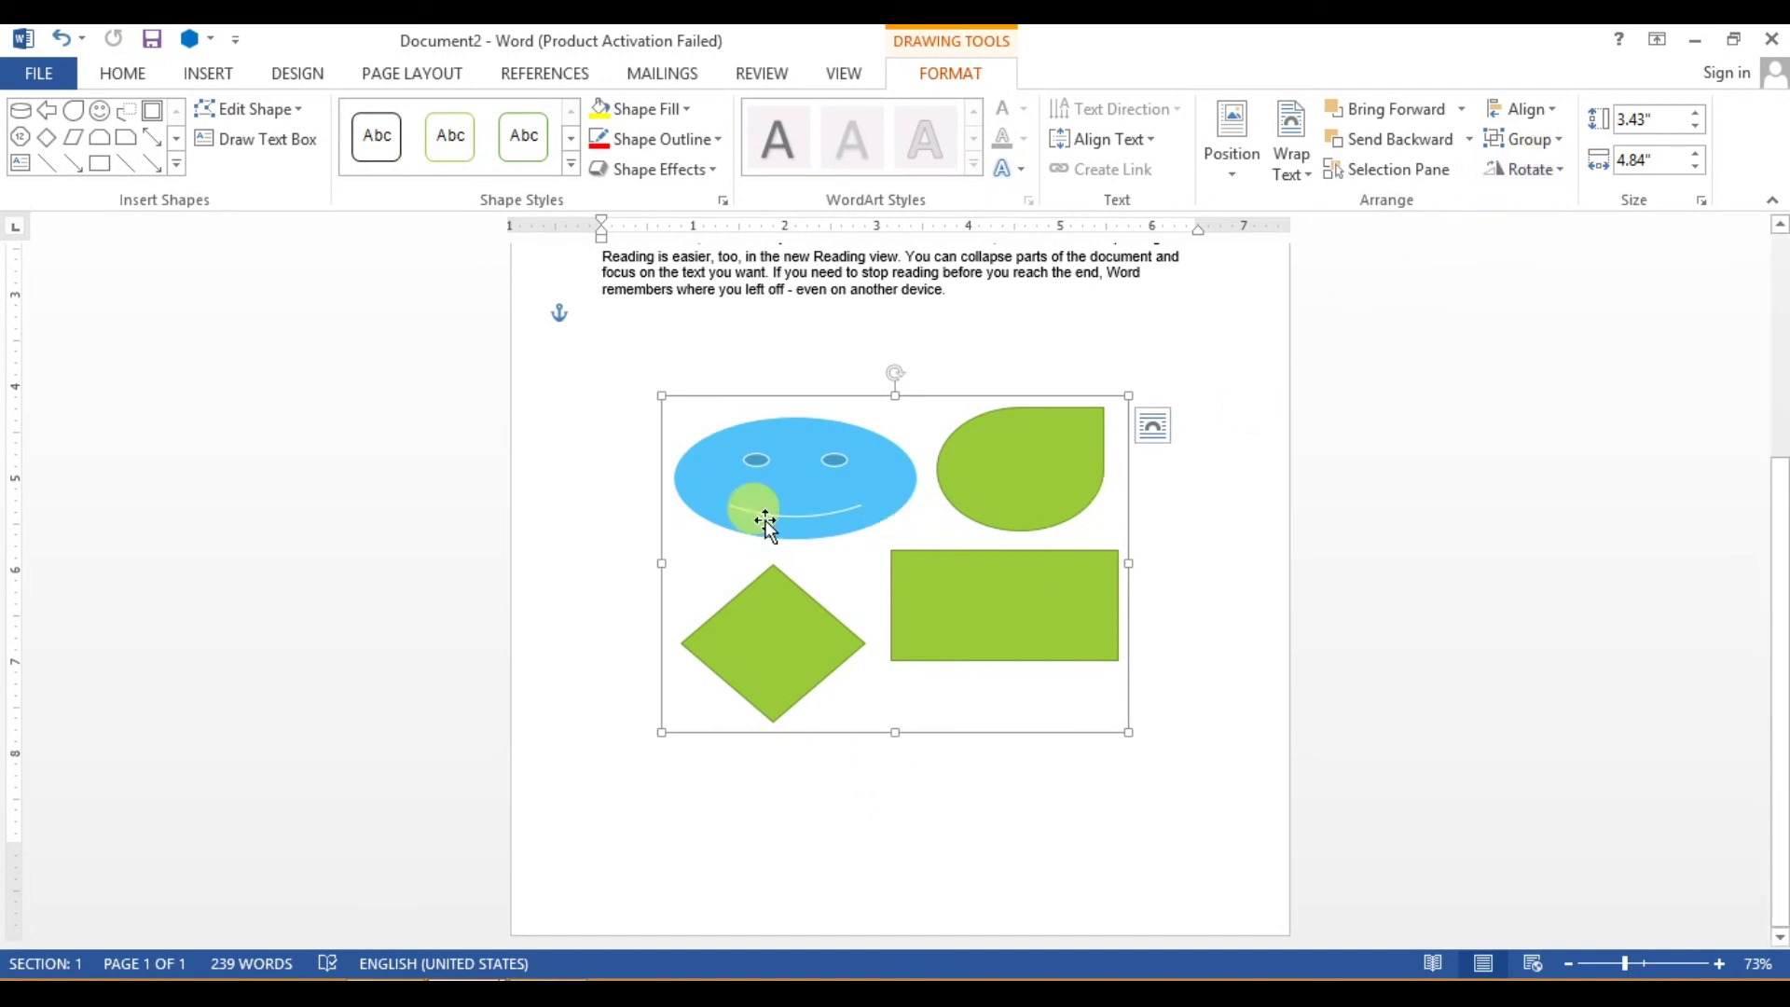
# Step: Move the smiley face slightly up and left on its own within the group, and select the diamond inside it
pyautogui.click(772, 502)
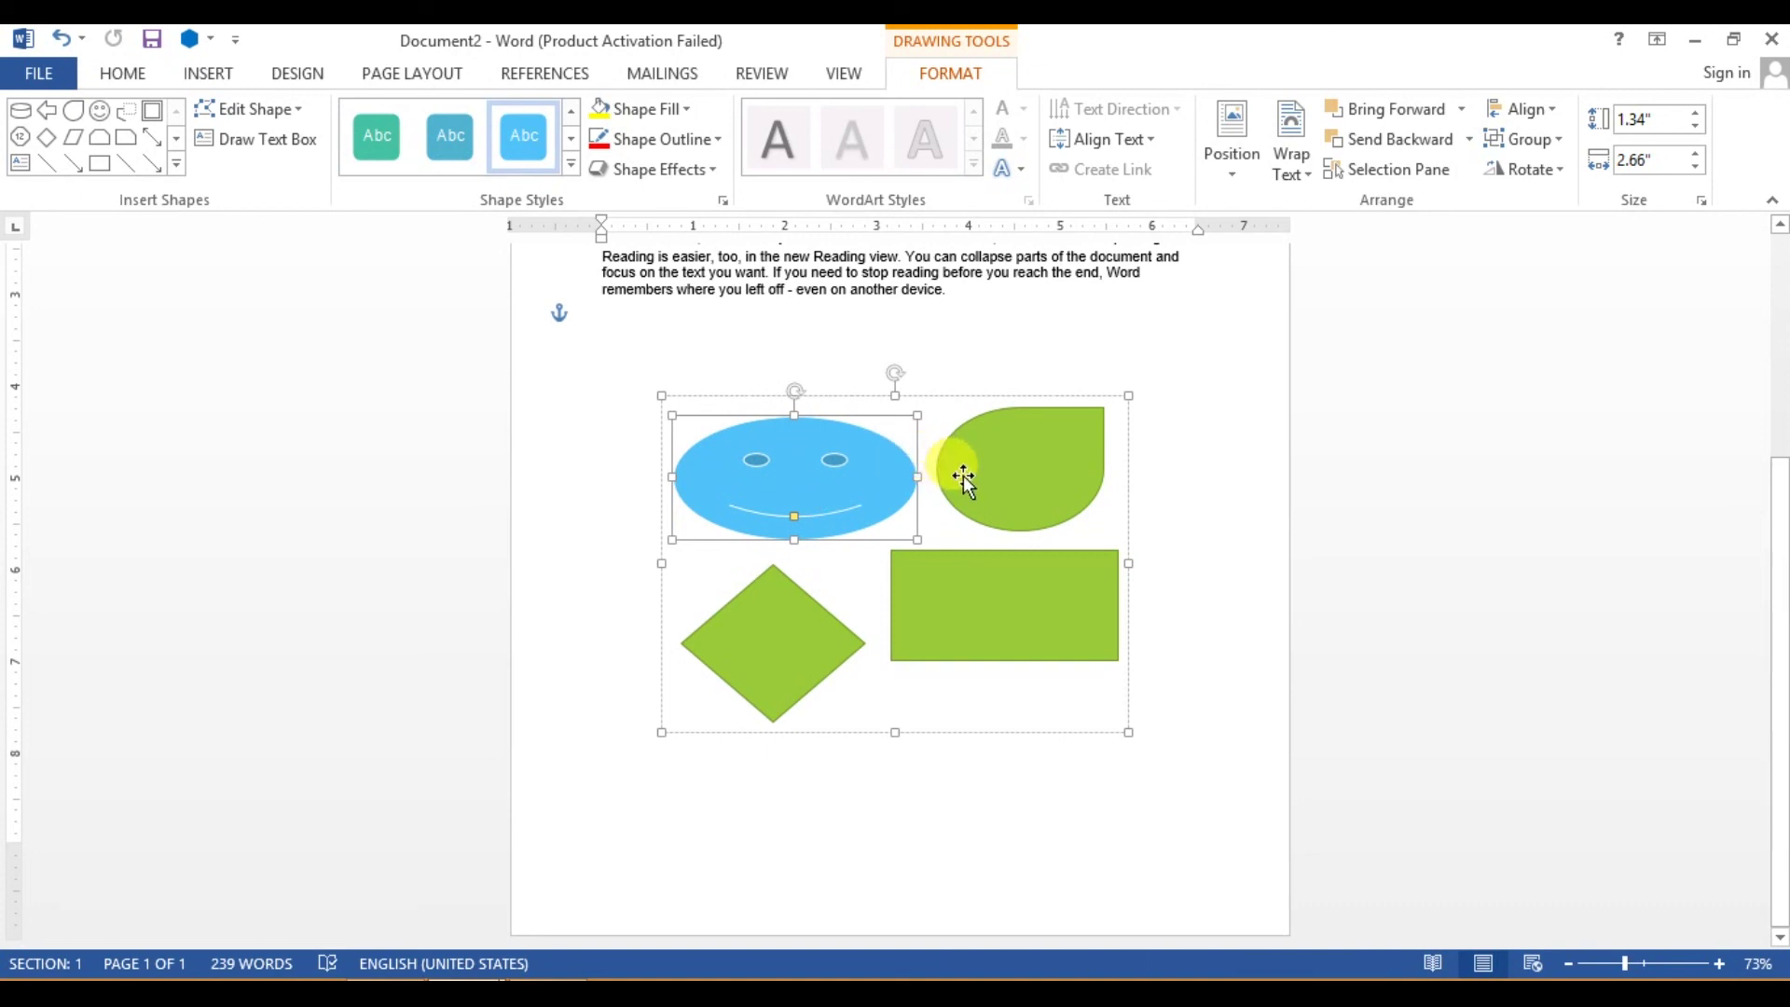
pyautogui.moveTo(820, 466)
pyautogui.mouseDown()
pyautogui.moveTo(911, 488)
pyautogui.moveTo(790, 477)
pyautogui.moveTo(787, 439)
pyautogui.moveTo(851, 439)
pyautogui.moveTo(843, 471)
pyautogui.moveTo(790, 473)
pyautogui.moveTo(814, 469)
pyautogui.mouseUp()
pyautogui.moveTo(799, 631)
pyautogui.mouseDown()
pyautogui.moveTo(794, 603)
pyautogui.moveTo(812, 619)
pyautogui.moveTo(783, 623)
pyautogui.moveTo(796, 634)
pyautogui.mouseUp()
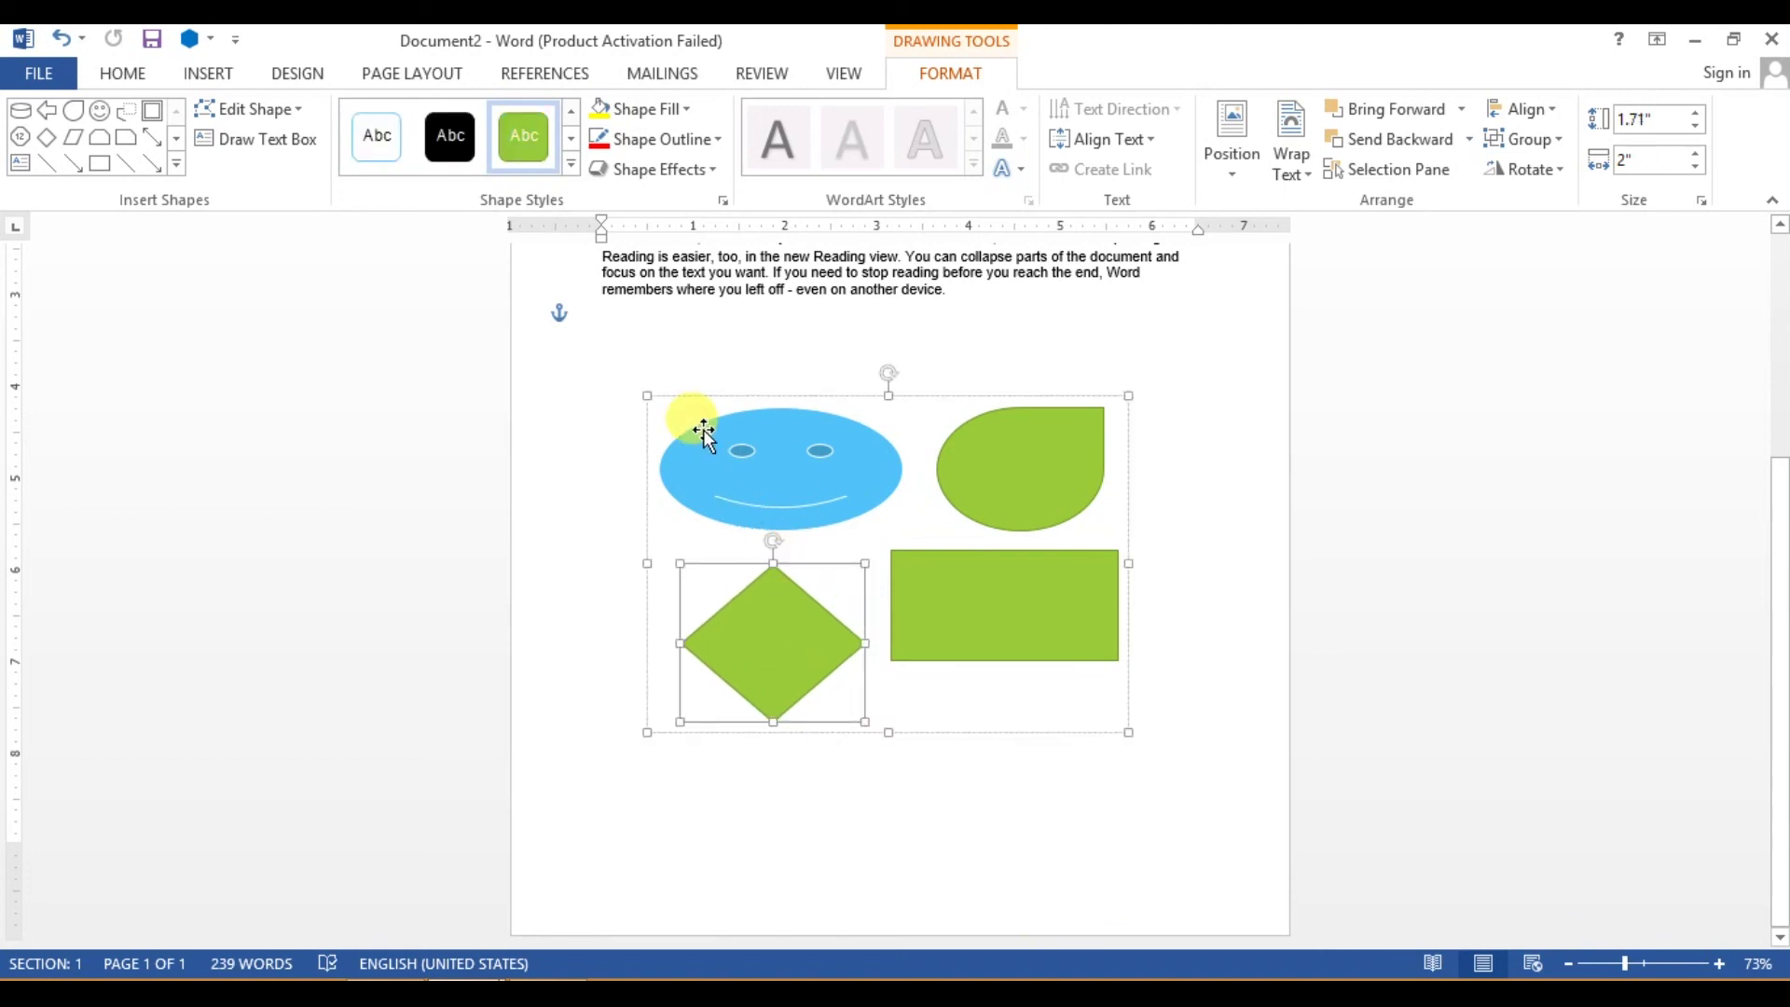
# Step: Reselect the whole group and move it down and right into the lower part of the page
pyautogui.click(668, 407)
pyautogui.click(727, 483)
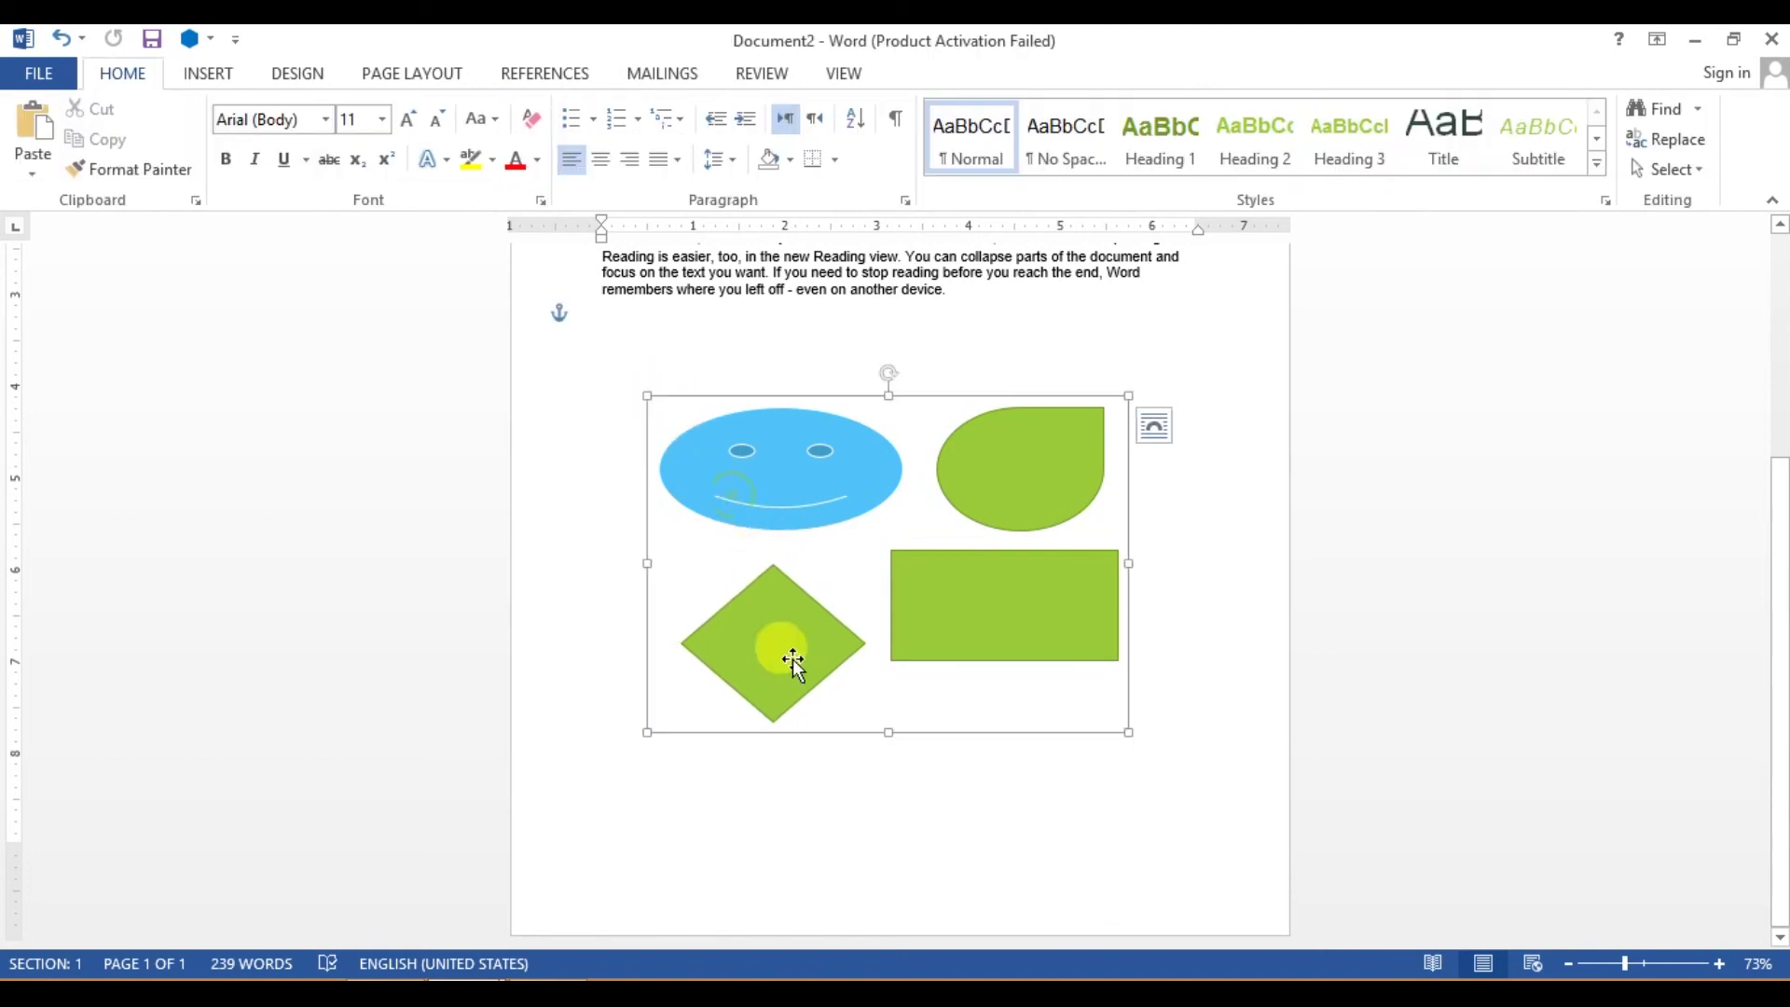
pyautogui.moveTo(662, 411); pyautogui.dragTo(728, 530)
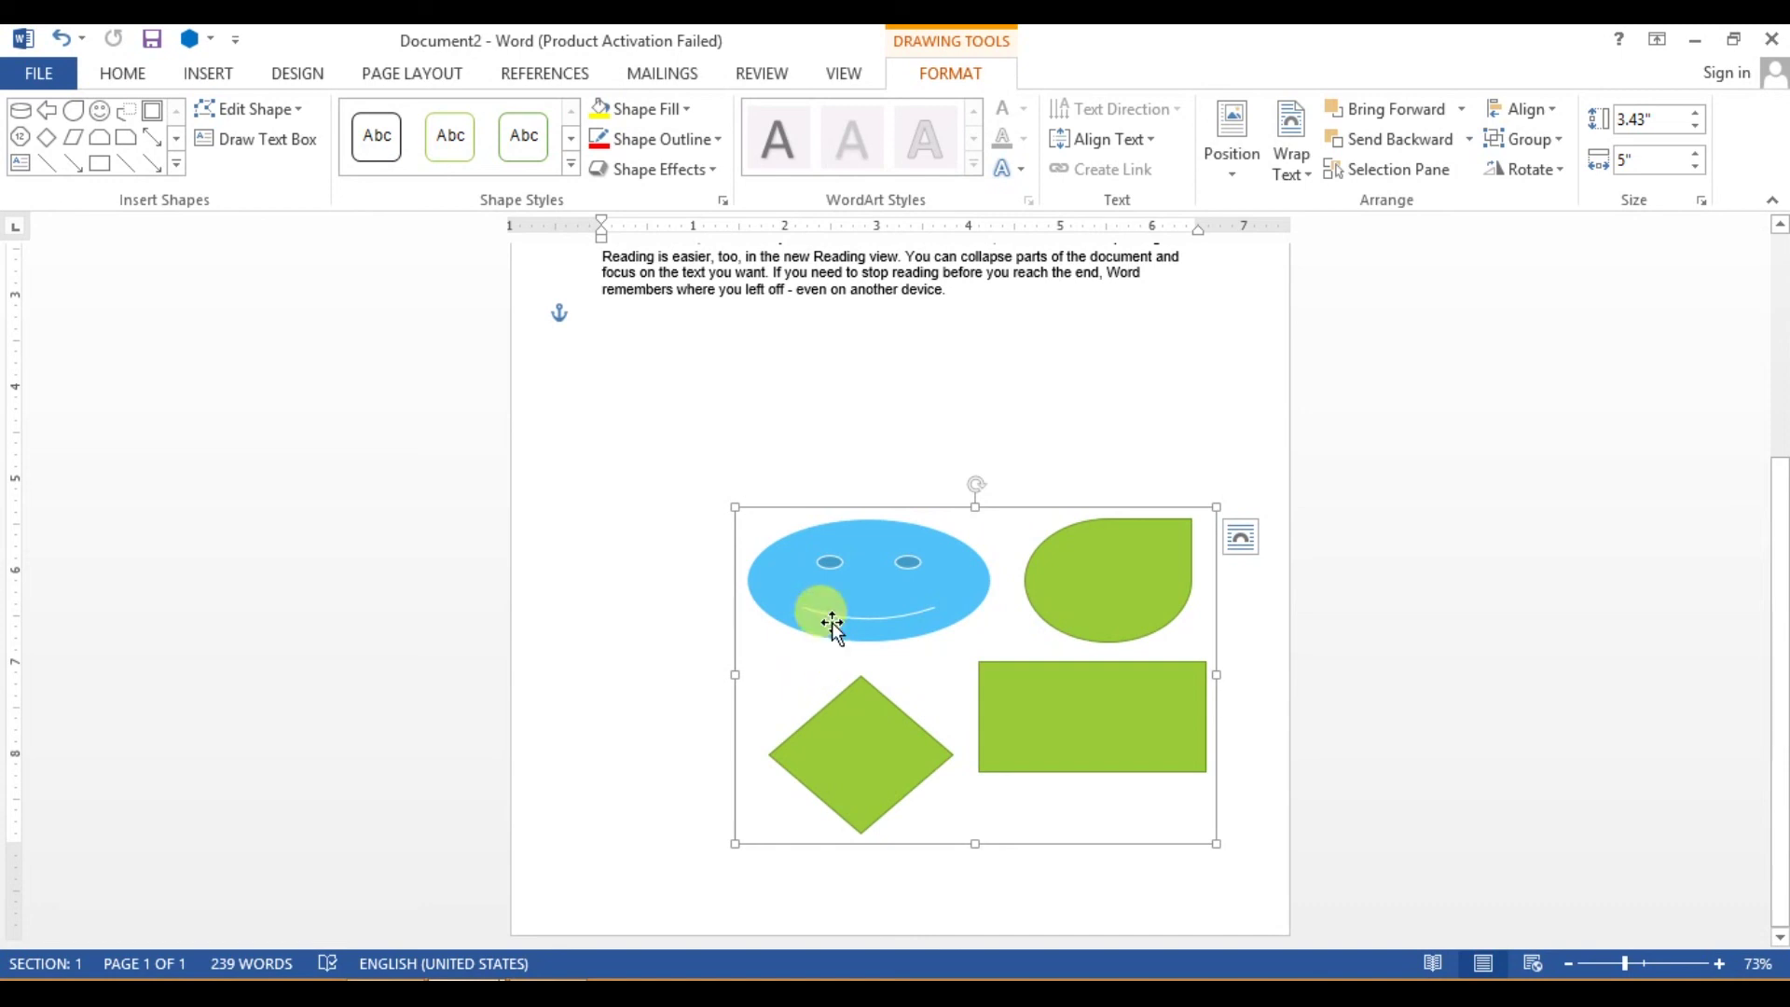
# Step: Shrink the group to about 2.8" high by 4.84" wide and move it to the page's left side just below the text
pyautogui.click(741, 516)
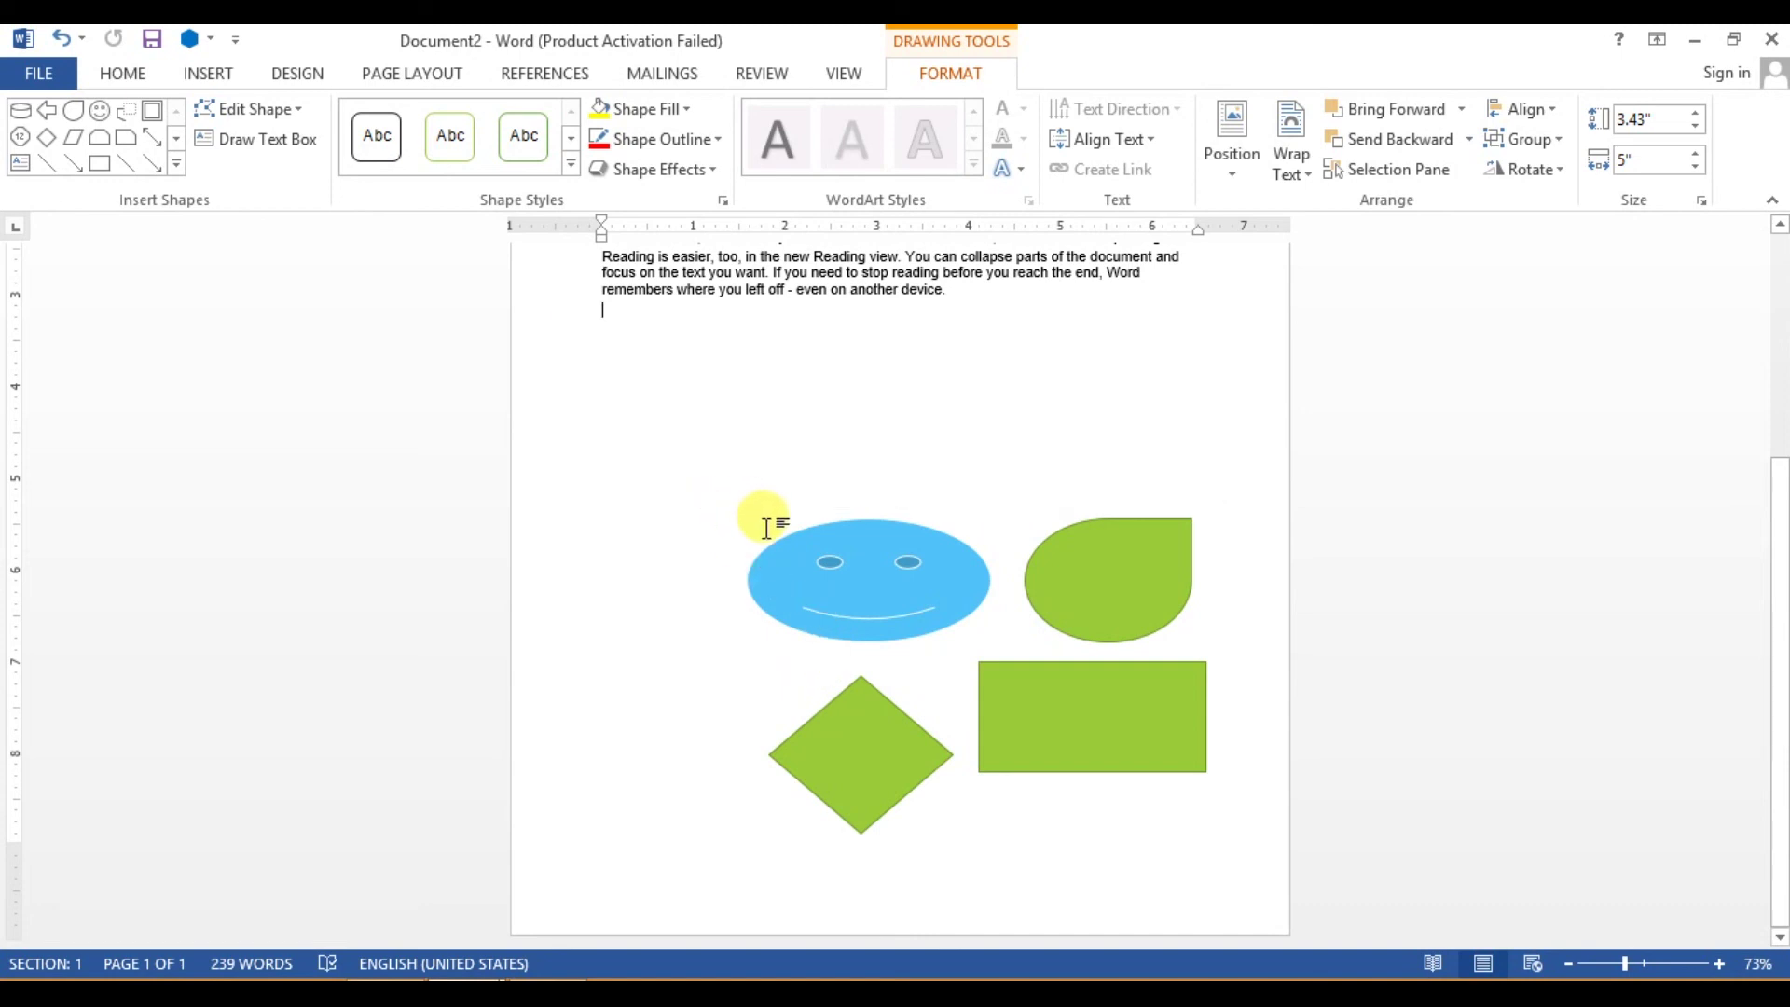
pyautogui.click(820, 584)
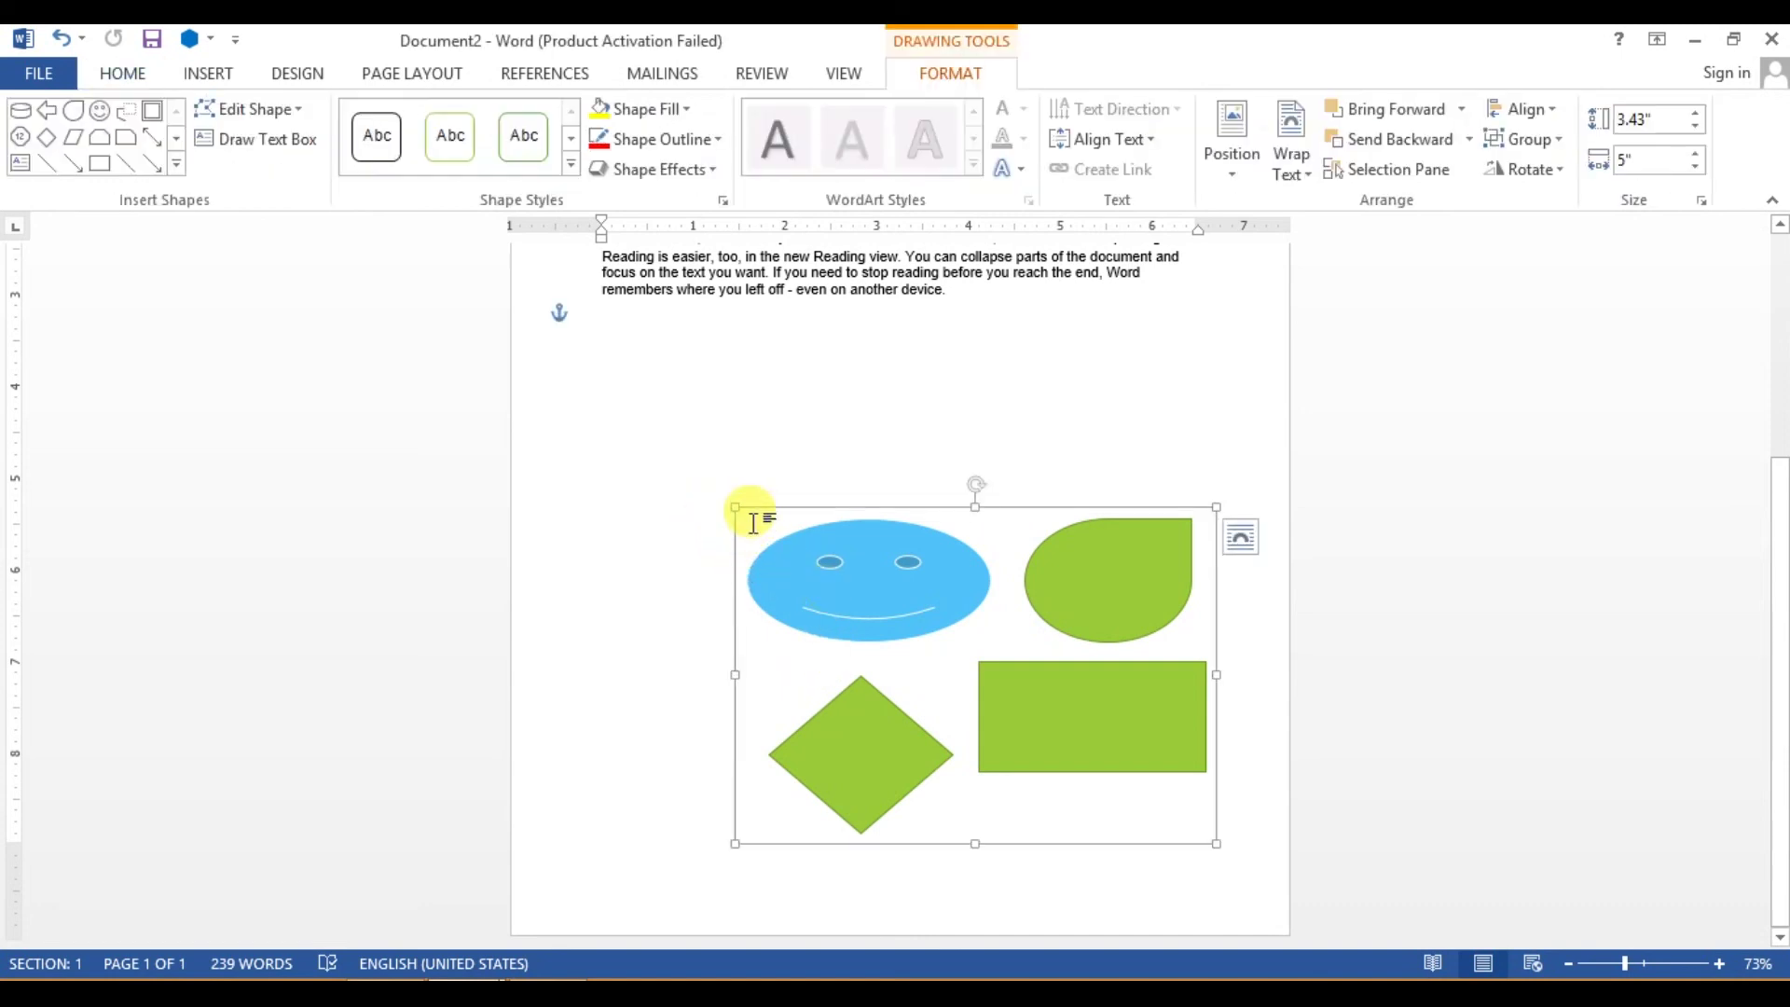
pyautogui.moveTo(736, 509); pyautogui.dragTo(751, 569)
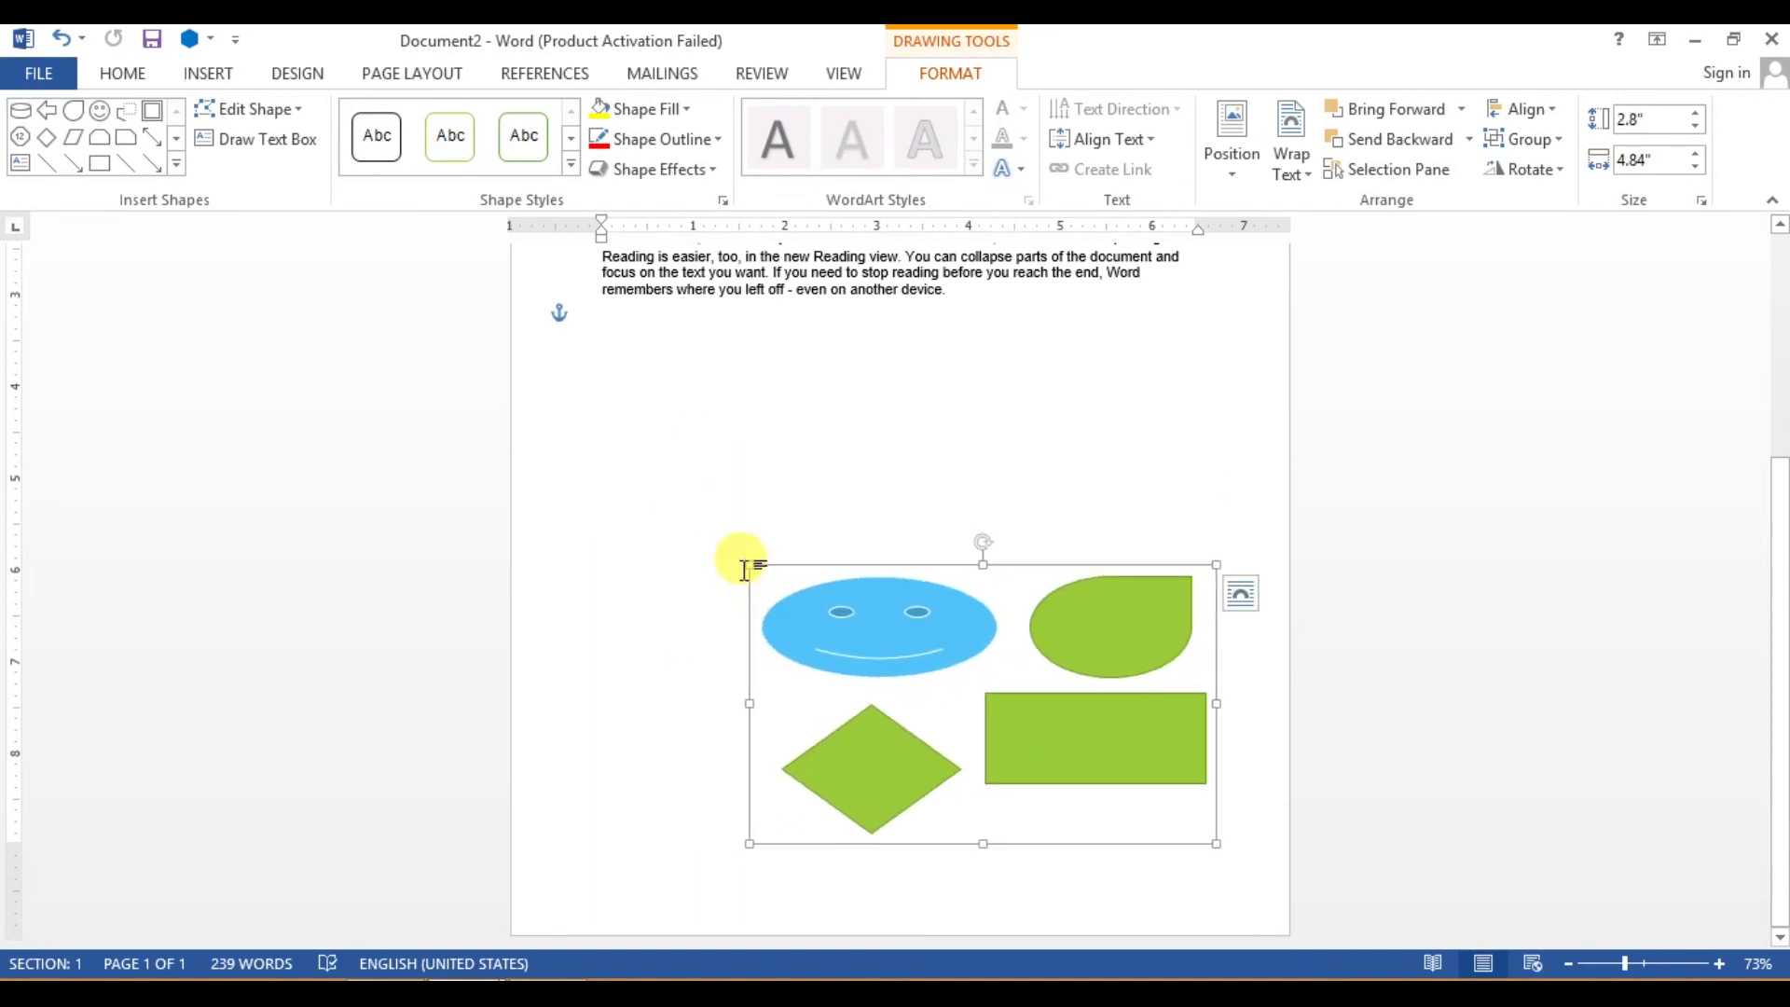
pyautogui.moveTo(753, 578); pyautogui.dragTo(533, 337)
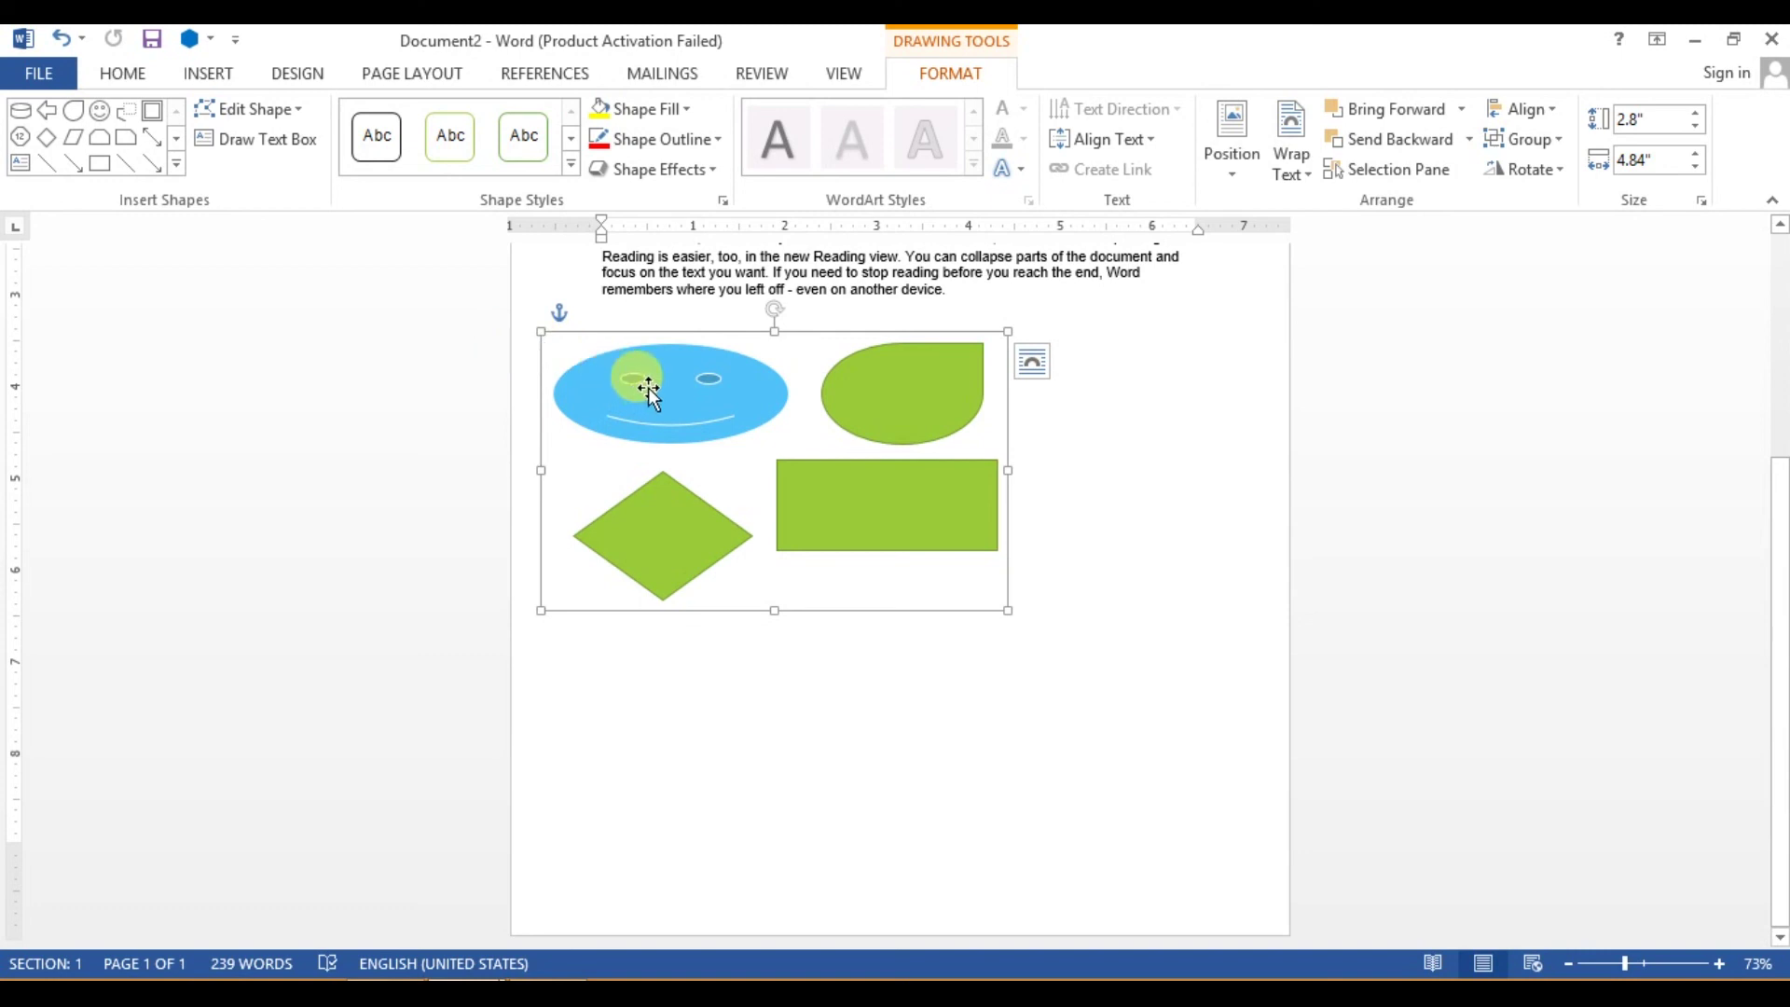
# Step: Ungroup the four shapes and clear the selection
pyautogui.click(1563, 142)
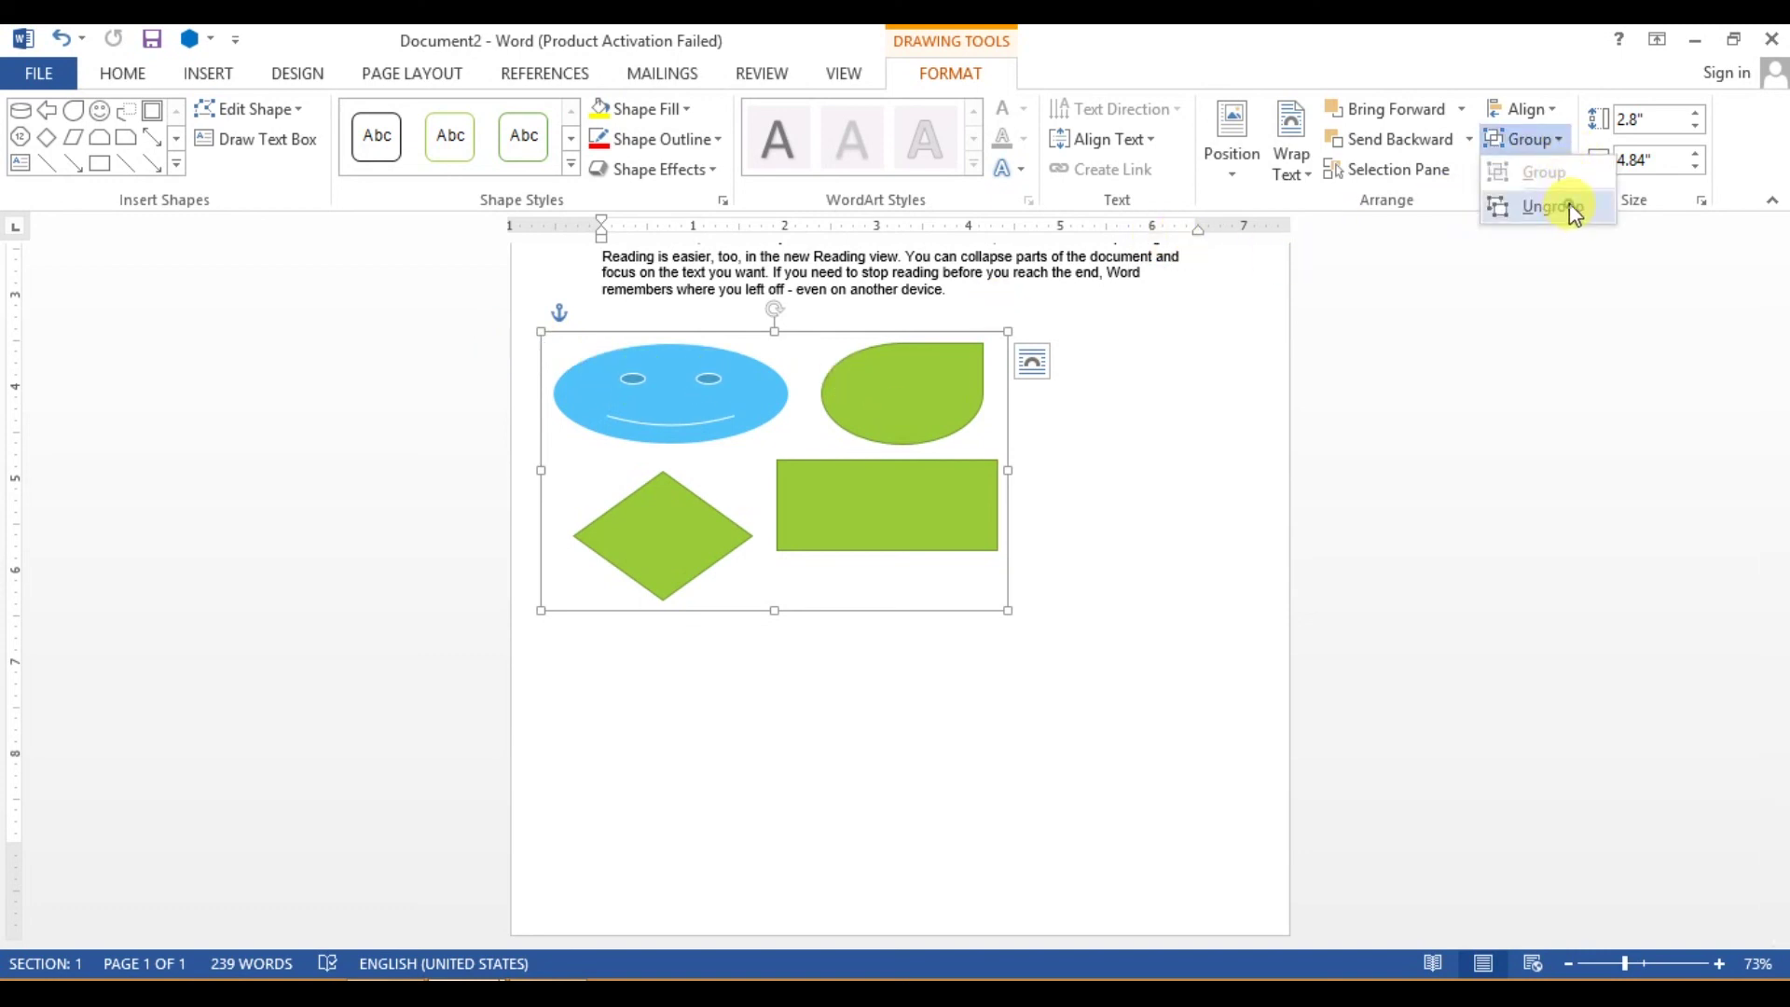
pyautogui.click(1569, 204)
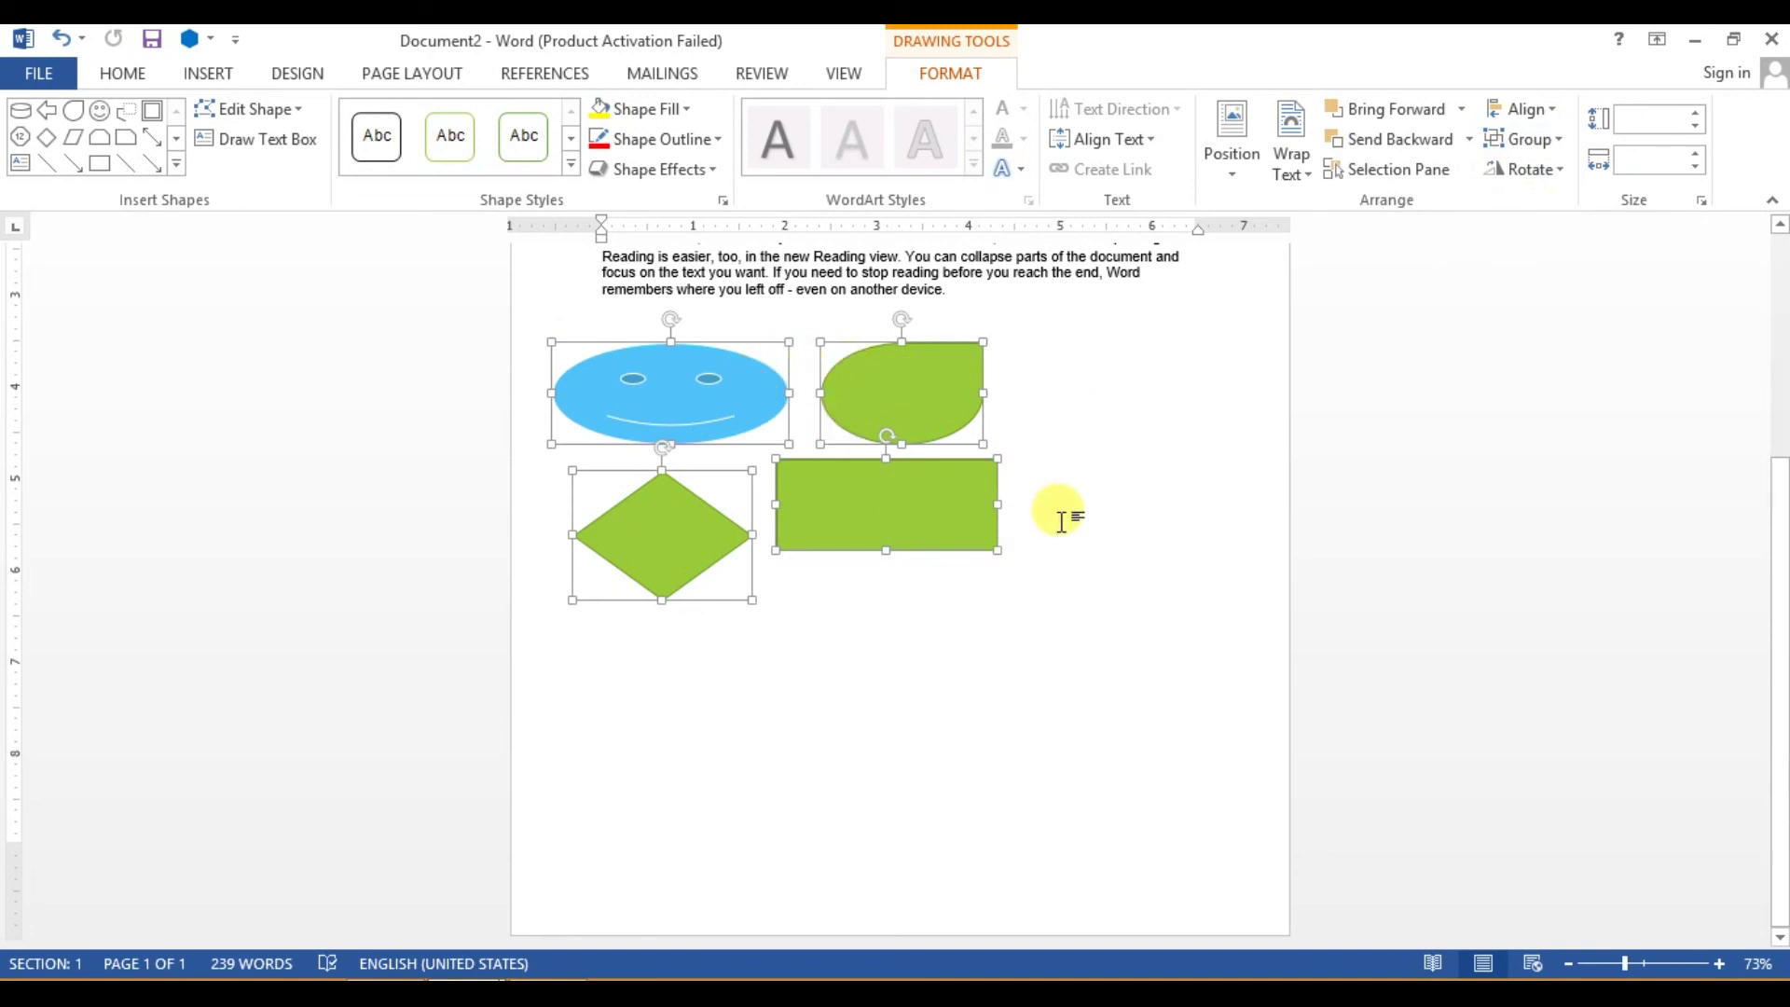
pyautogui.click(1121, 709)
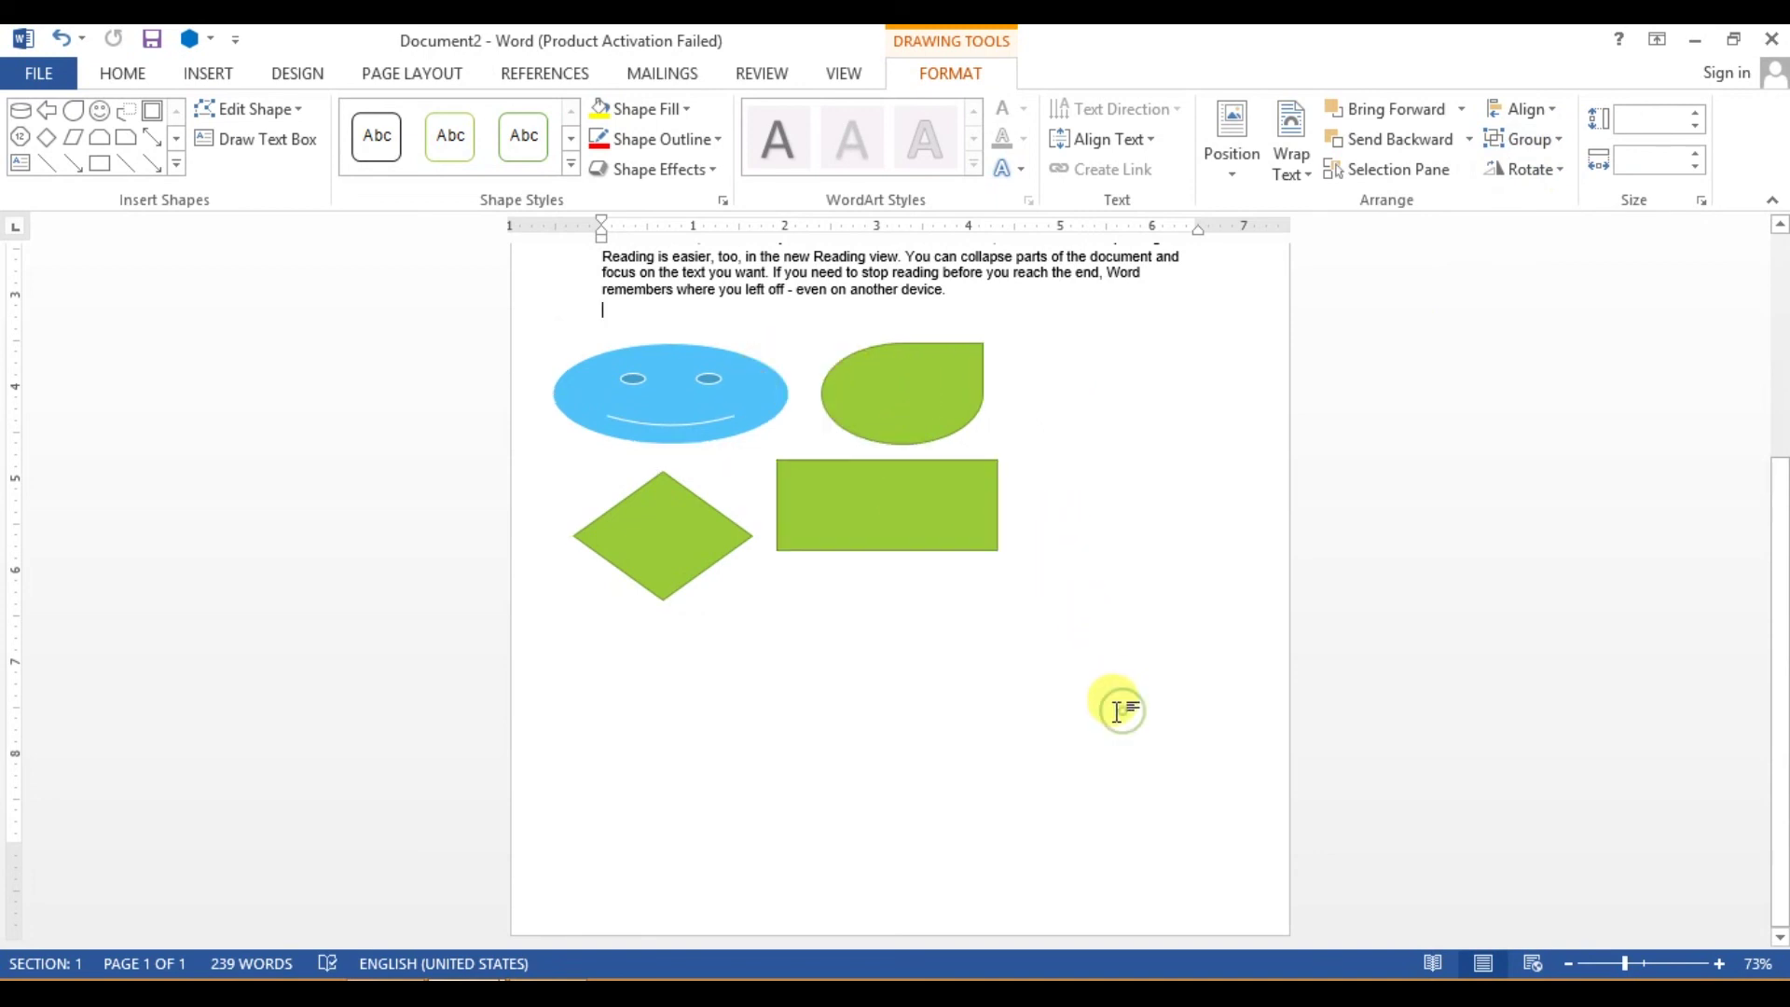
# Step: Move the shapes individually: smiley face to the lower right, rectangle to the lower left, diamond above the smiley and teardrop above the rectangle
pyautogui.moveTo(696, 410); pyautogui.dragTo(1056, 860)
pyautogui.moveTo(936, 512); pyautogui.dragTo(762, 876)
pyautogui.moveTo(689, 505); pyautogui.dragTo(1042, 643)
pyautogui.moveTo(932, 420); pyautogui.dragTo(746, 719)
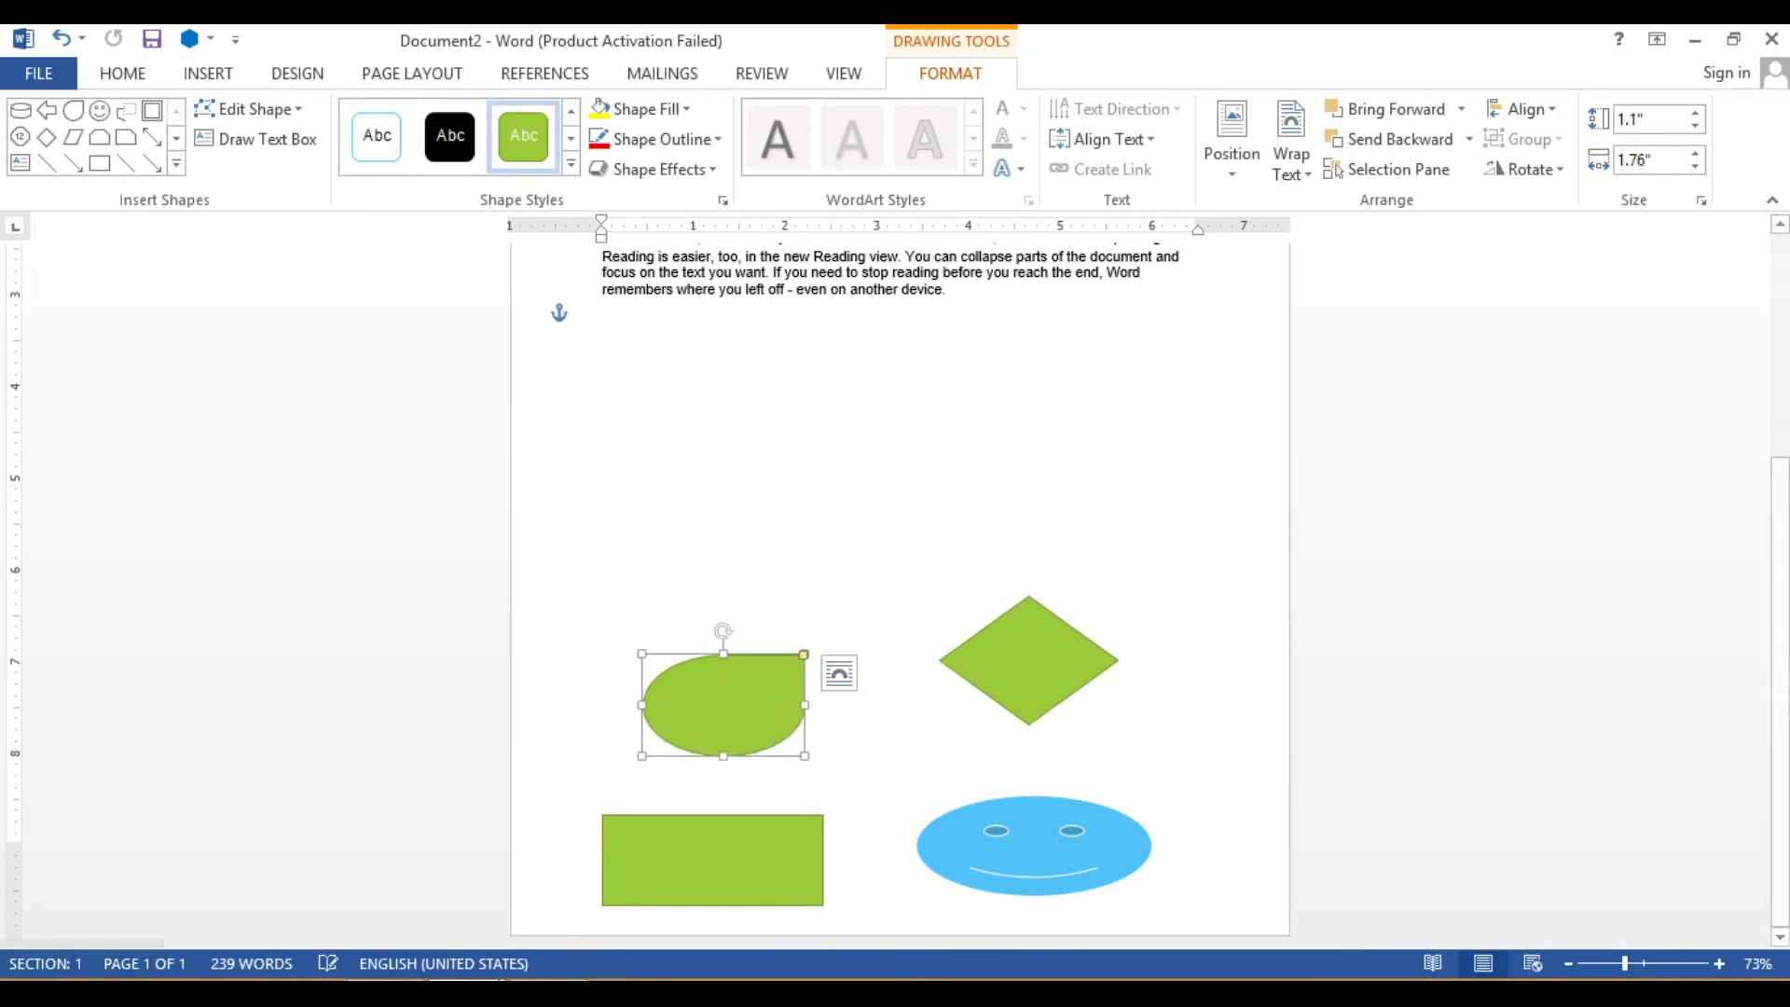
pyautogui.click(1023, 488)
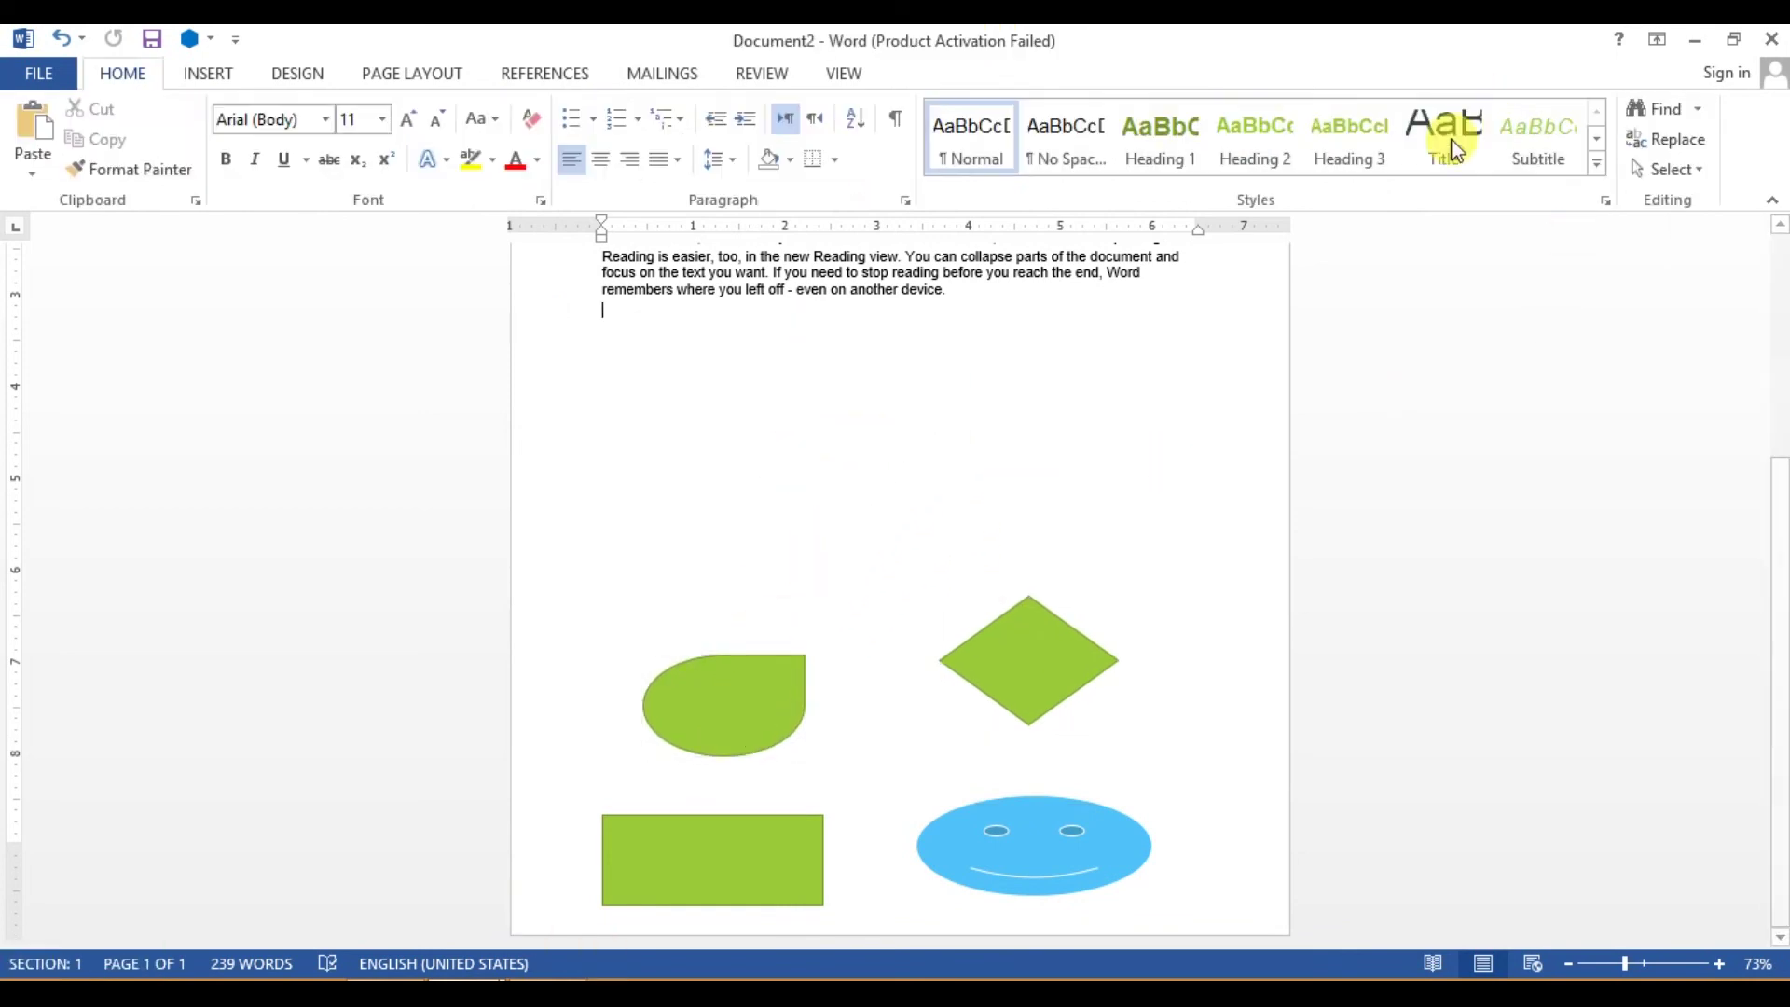
# Step: Enlarge the teardrop upward and to the right to about 3.75" high by 2.31" wide
pyautogui.click(211, 74)
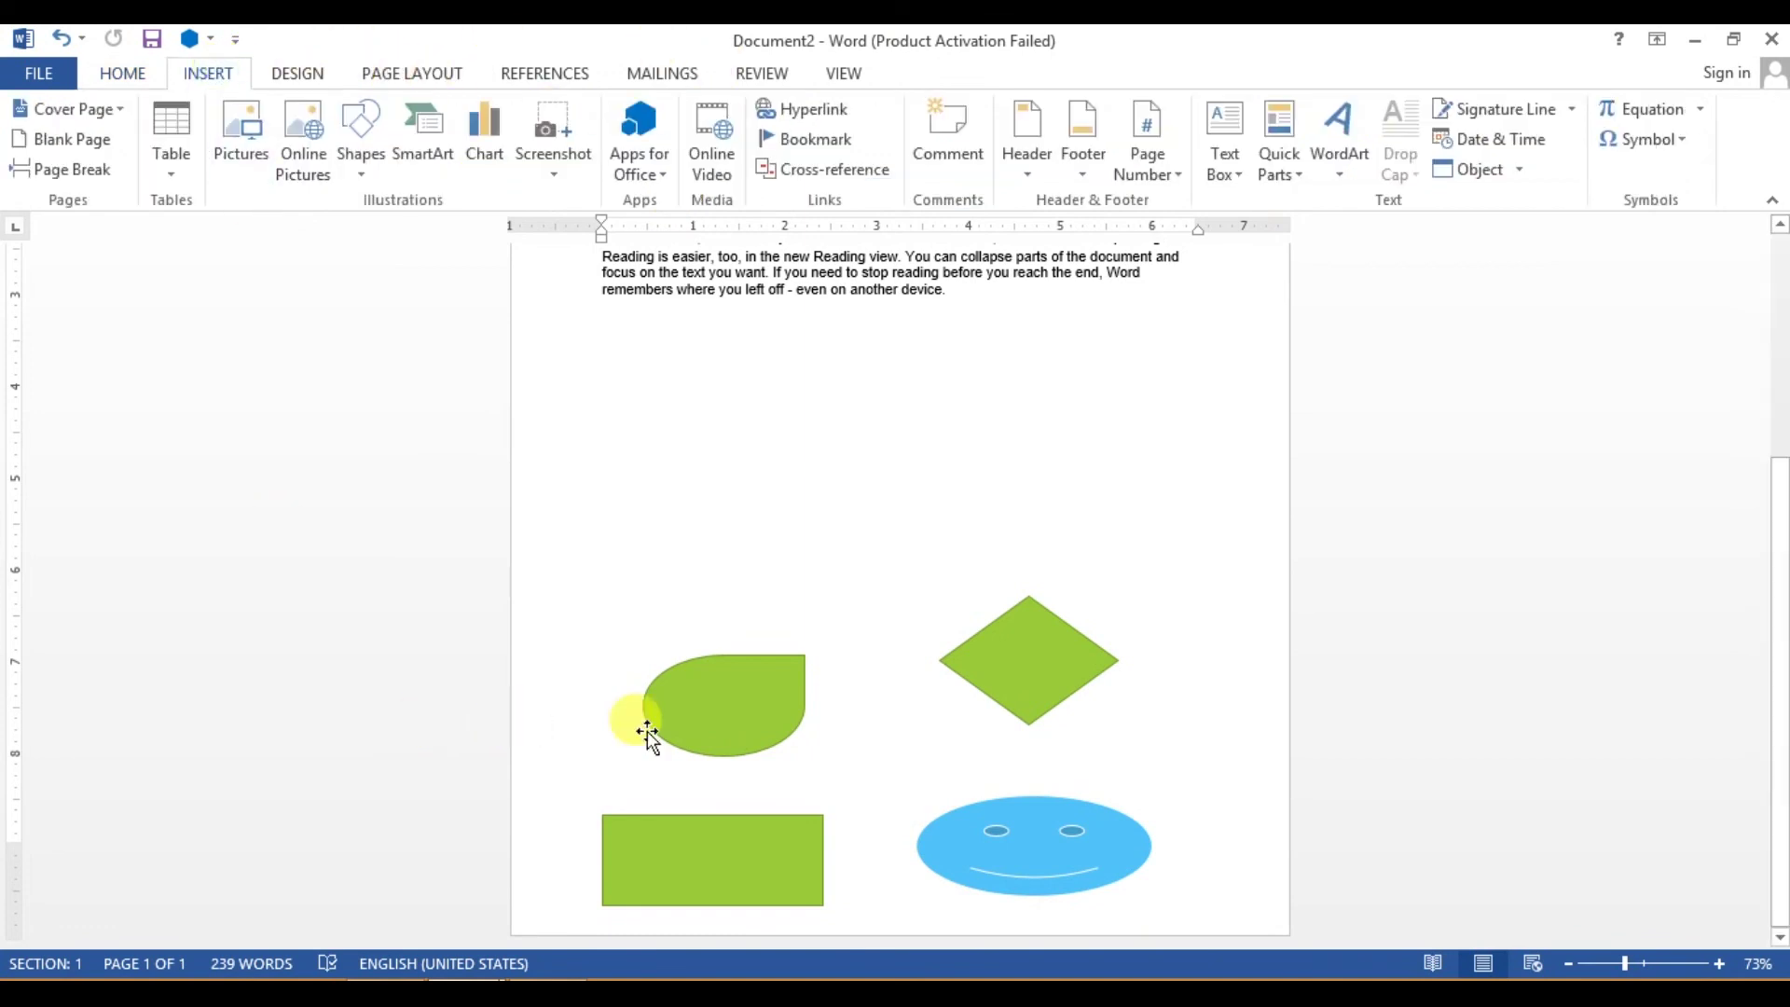
pyautogui.click(733, 713)
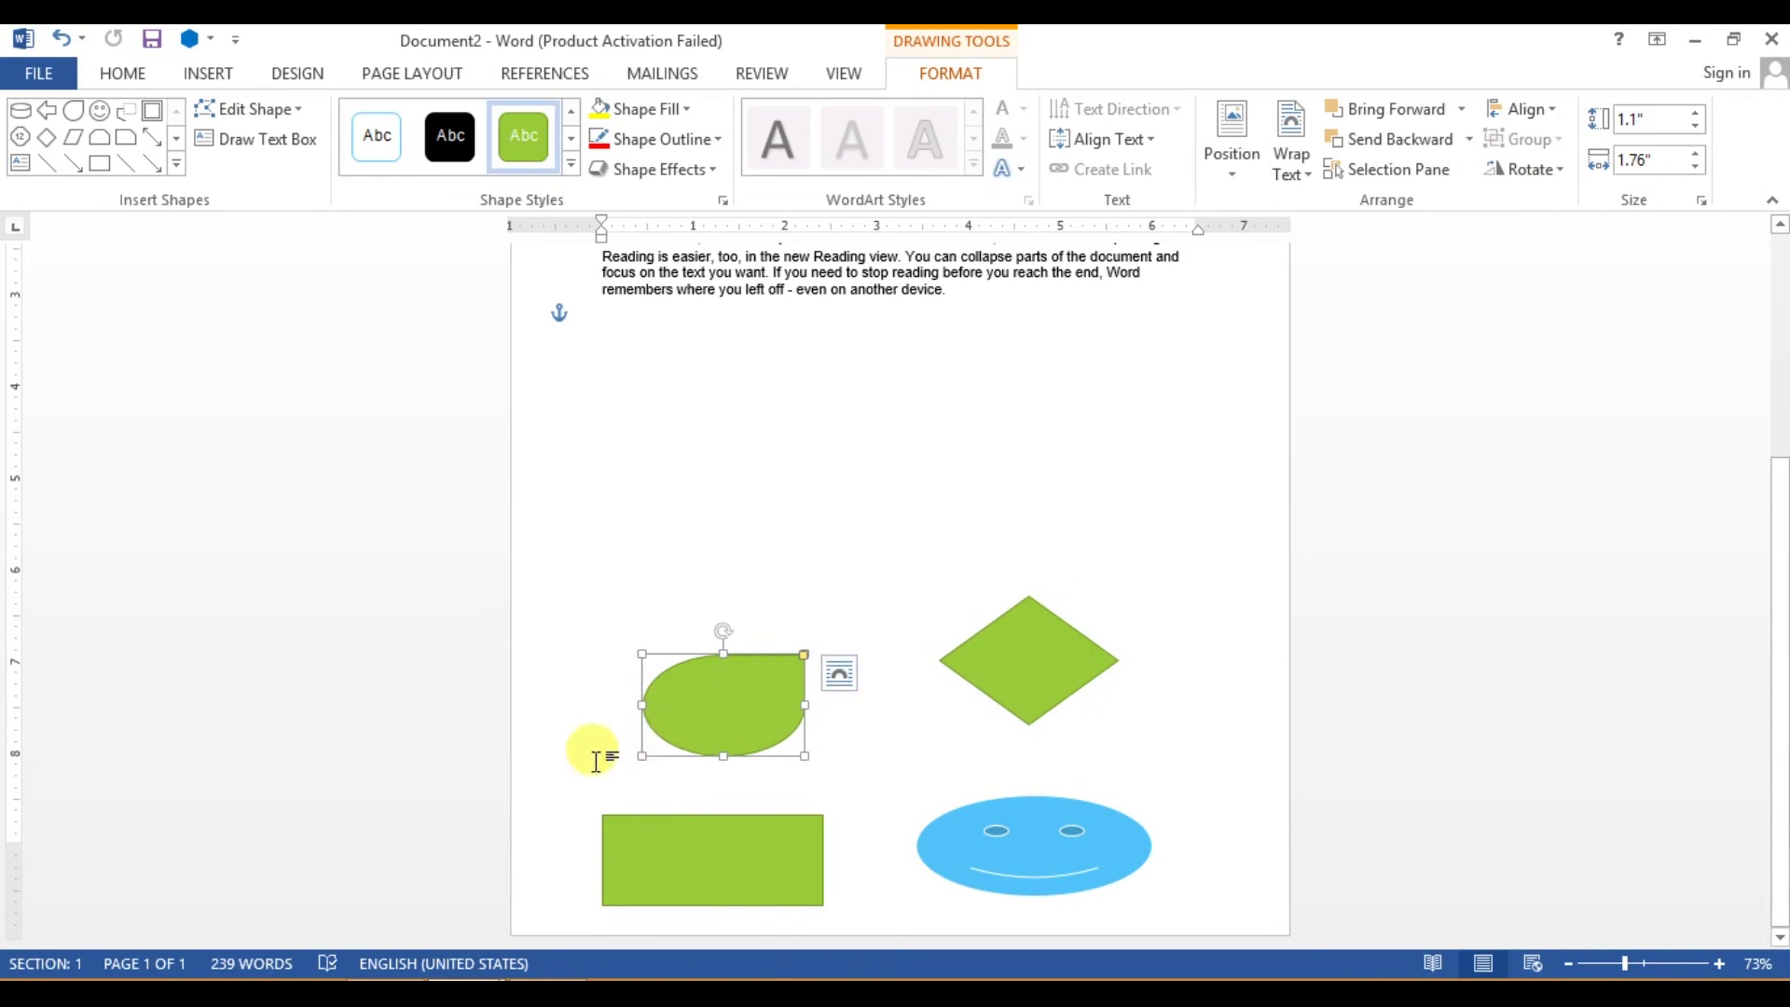
pyautogui.moveTo(724, 653); pyautogui.dragTo(717, 410)
pyautogui.moveTo(800, 590); pyautogui.dragTo(799, 589)
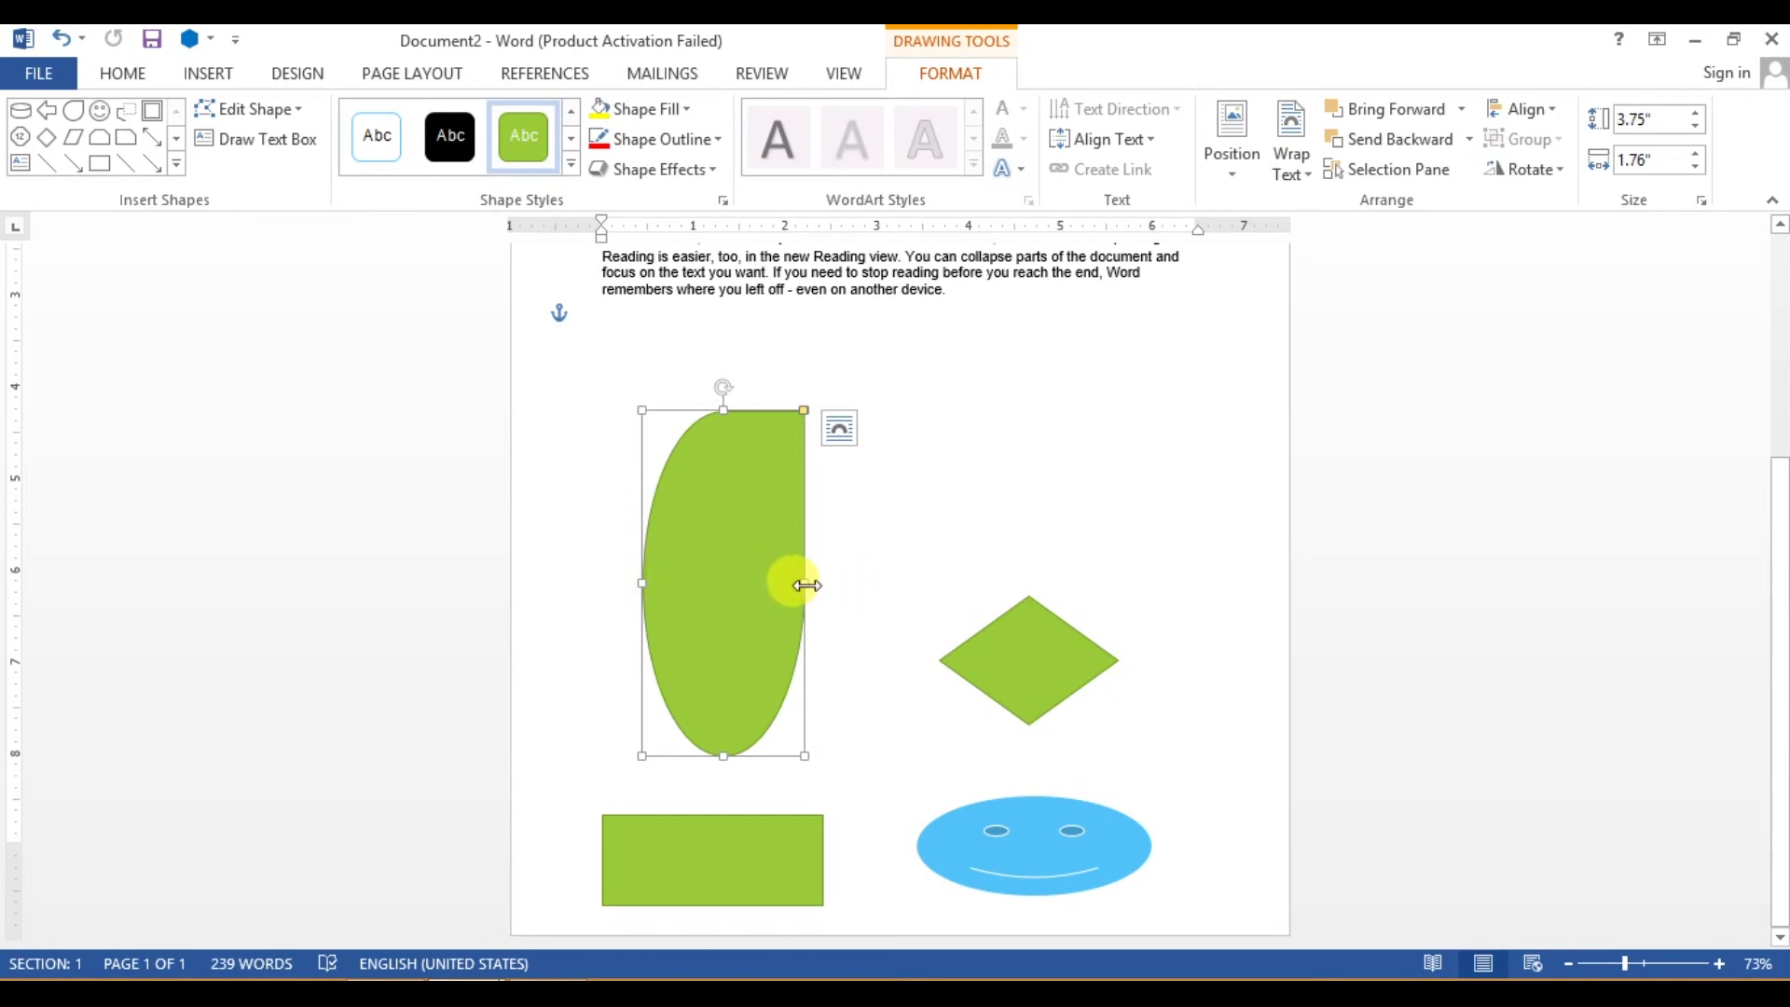
pyautogui.moveTo(804, 585); pyautogui.dragTo(855, 581)
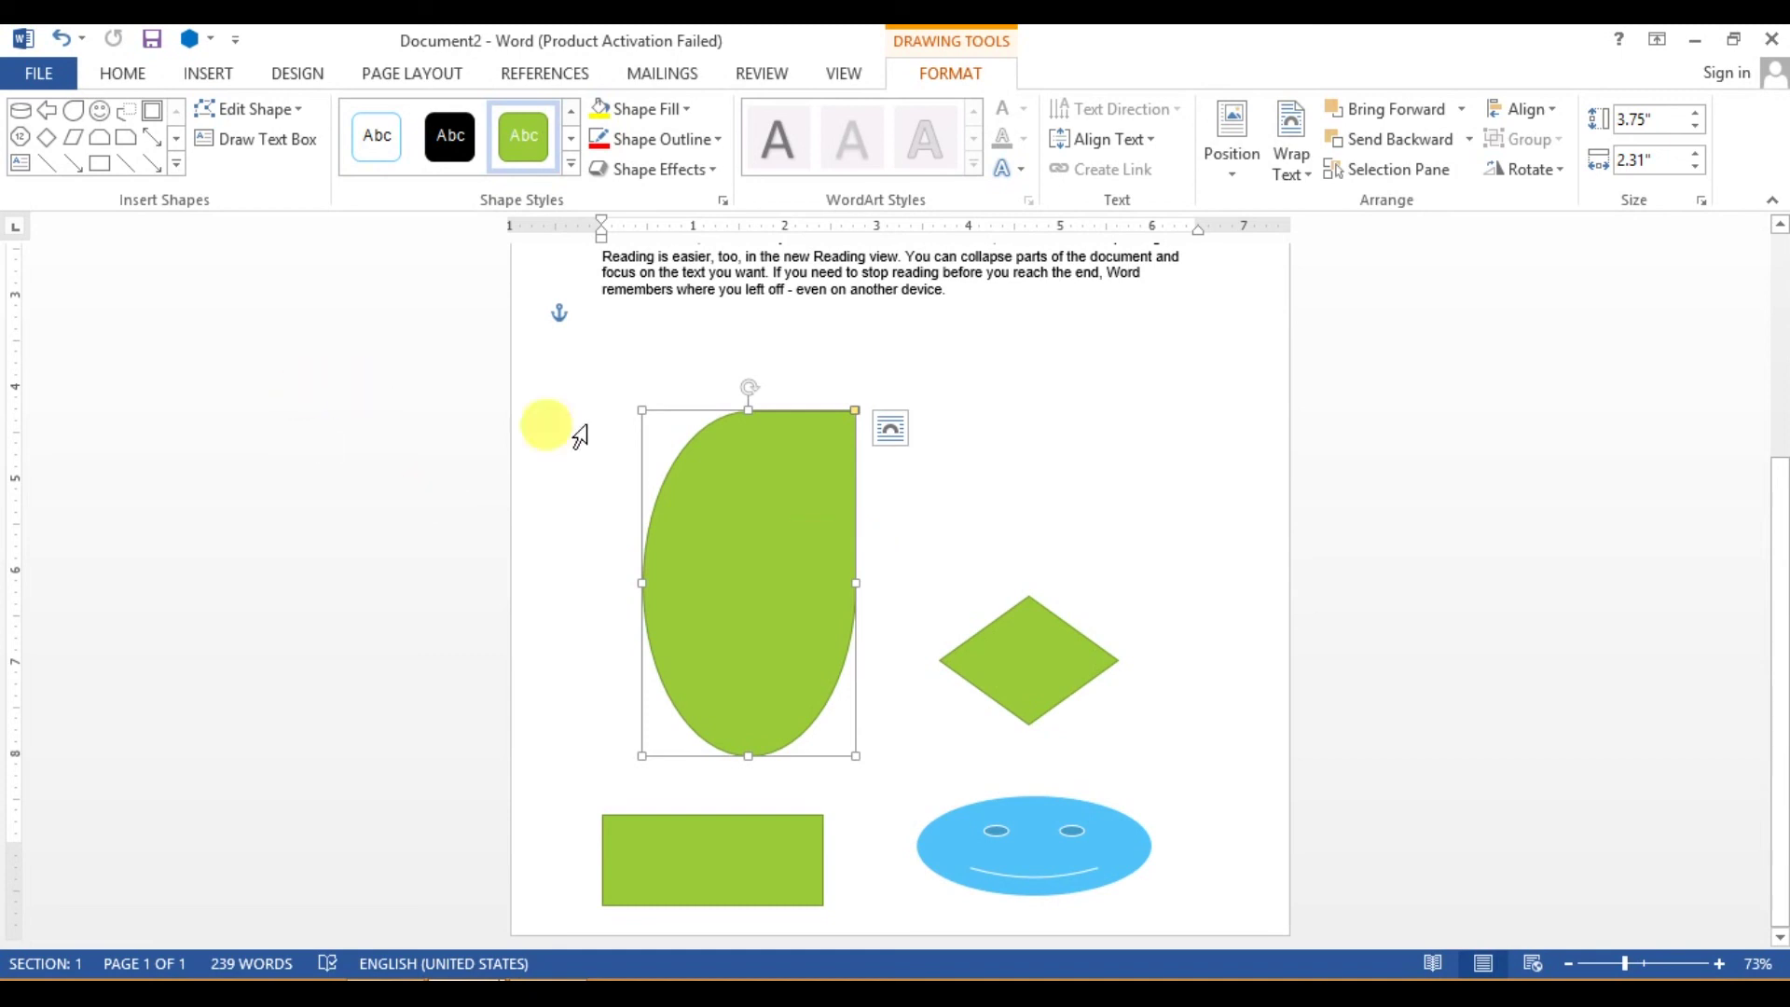
pyautogui.click(228, 71)
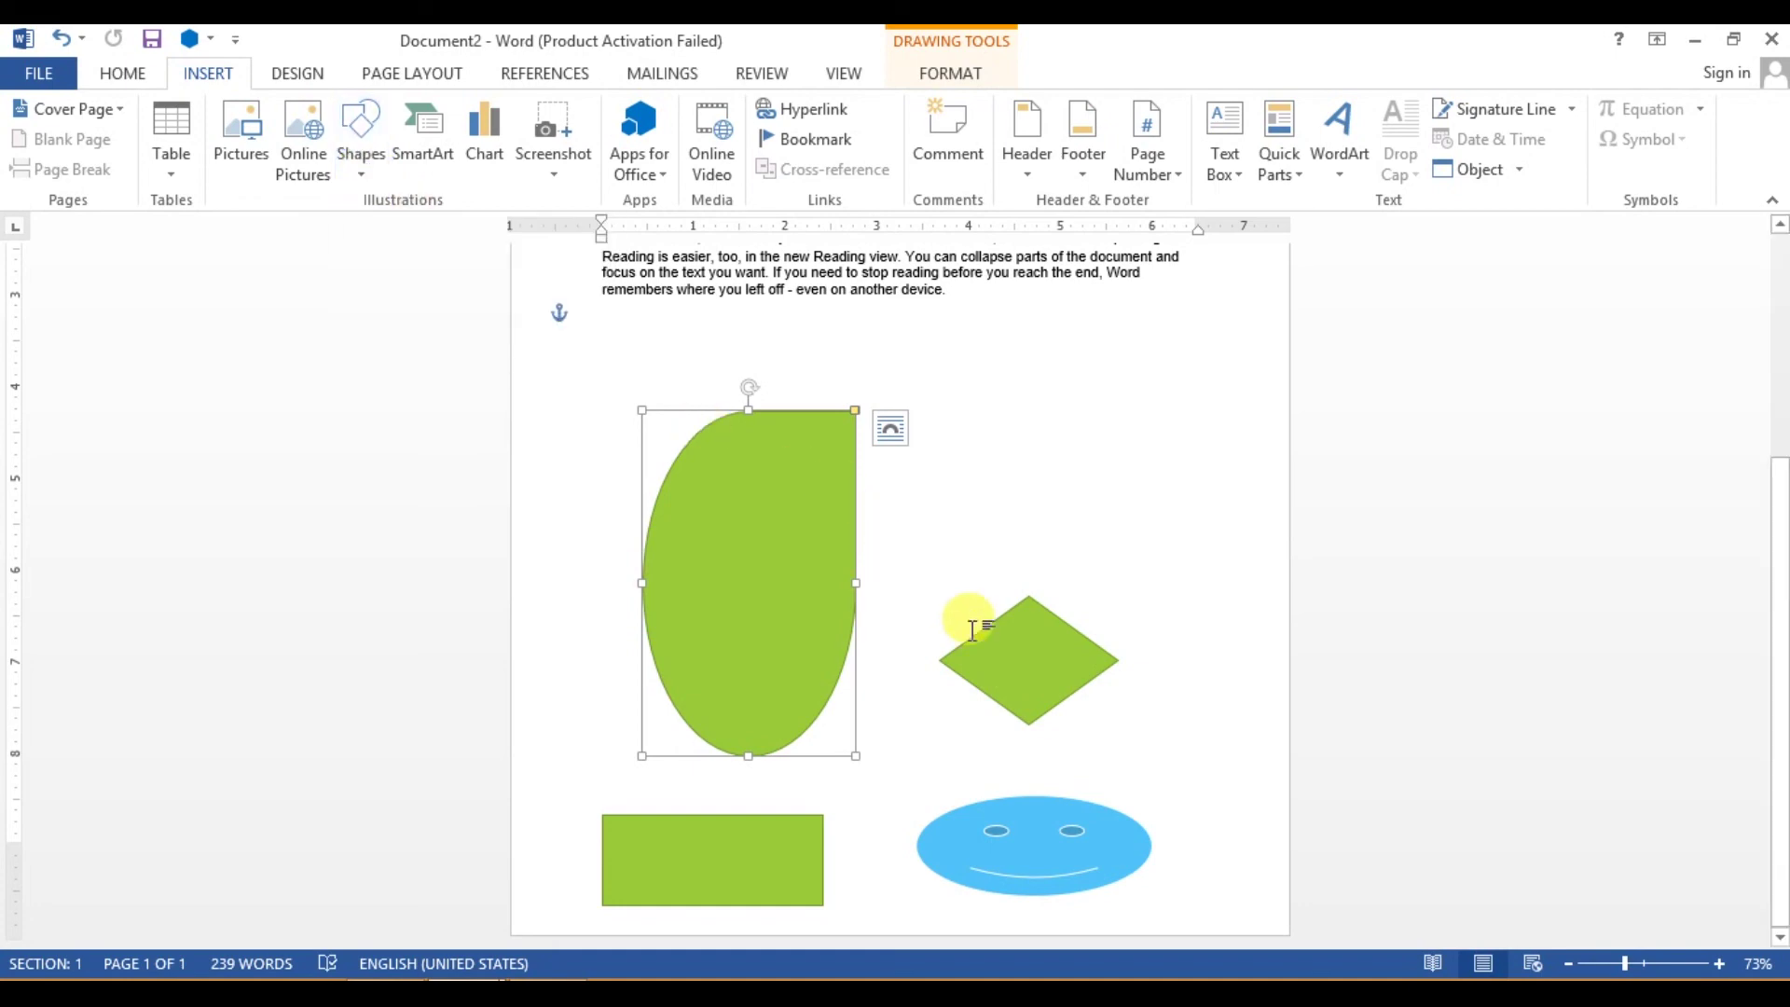
pyautogui.moveTo(1776, 678); pyautogui.dragTo(1748, 704)
pyautogui.scroll(-1, 1778, 634)
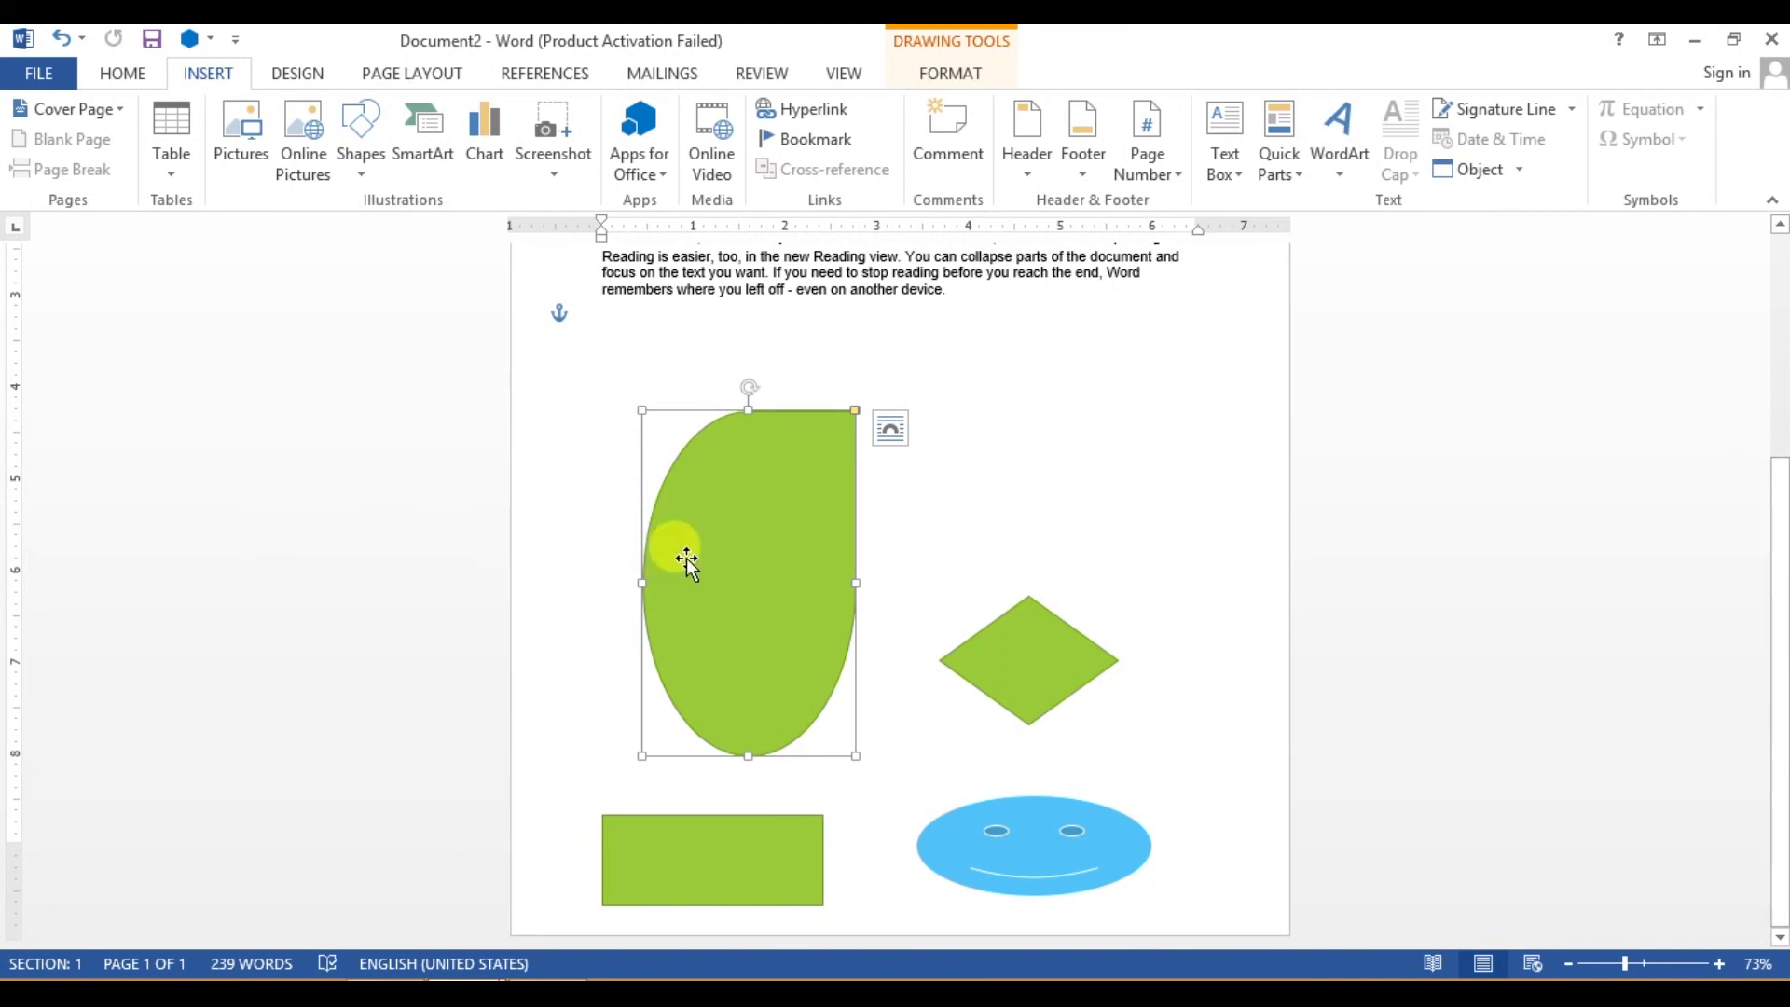